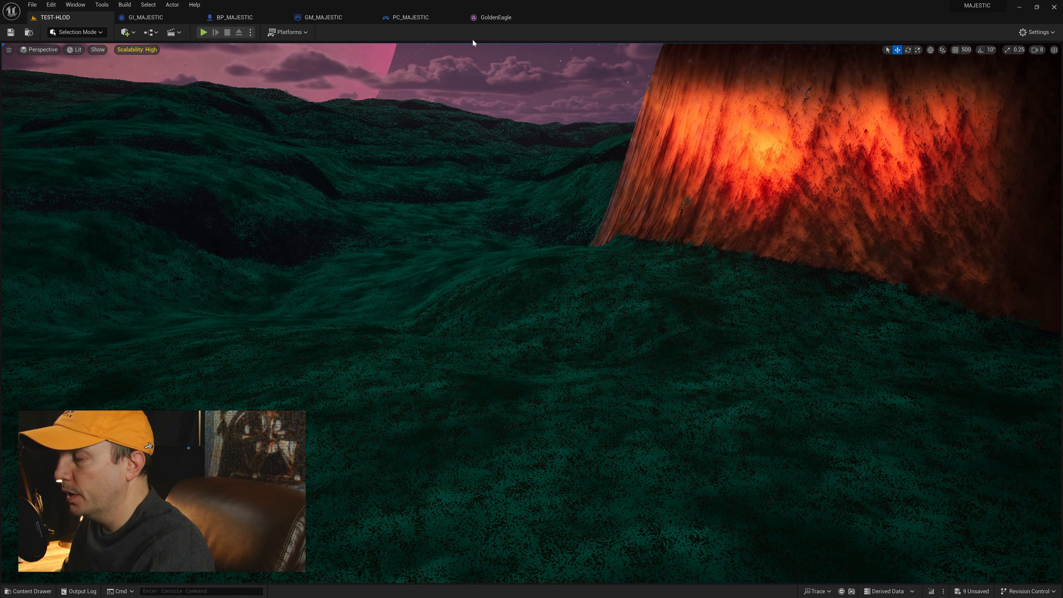
Step: Open the GoldenEagle skeletal mesh and examine the eagle model in its preview
click(493, 17)
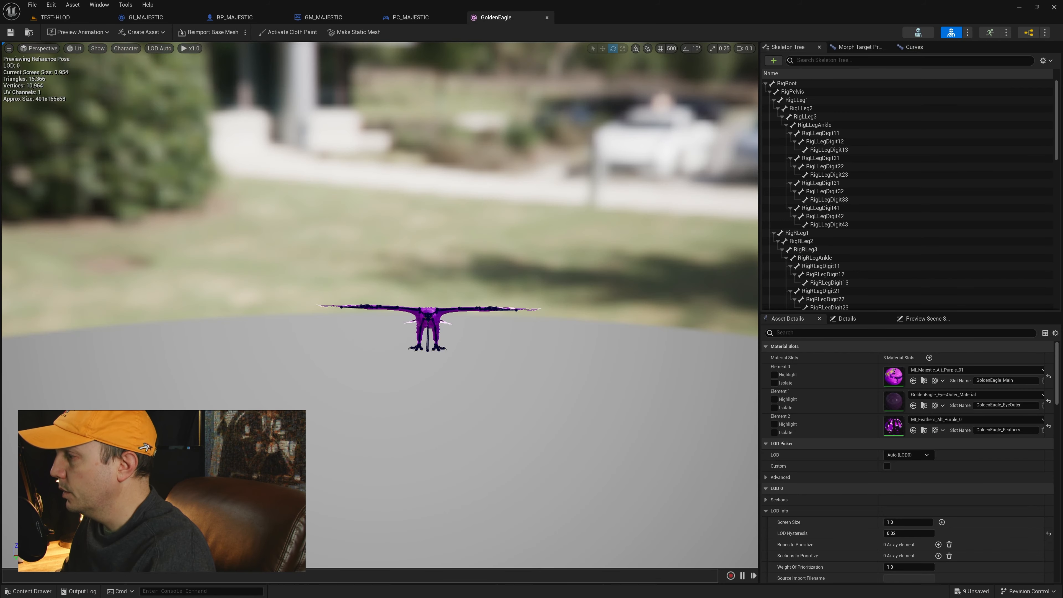
right_drag(419, 251, 442, 268)
key(w)
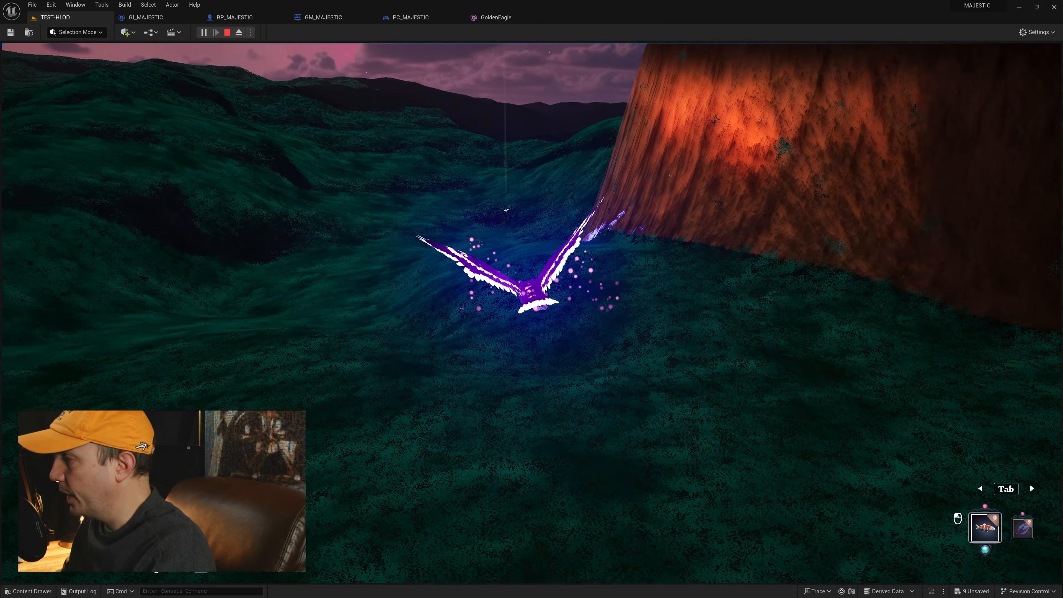
Step: Play-test the TEST-HLOD level by triggering the eagle's attack repeatedly, and end the play session
click(532, 240)
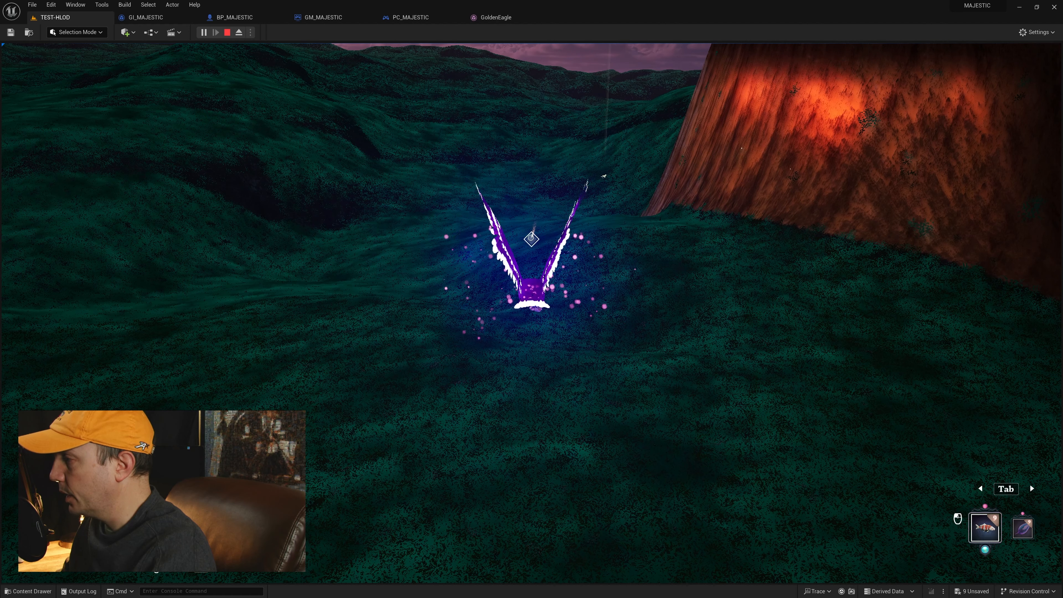
click(532, 239)
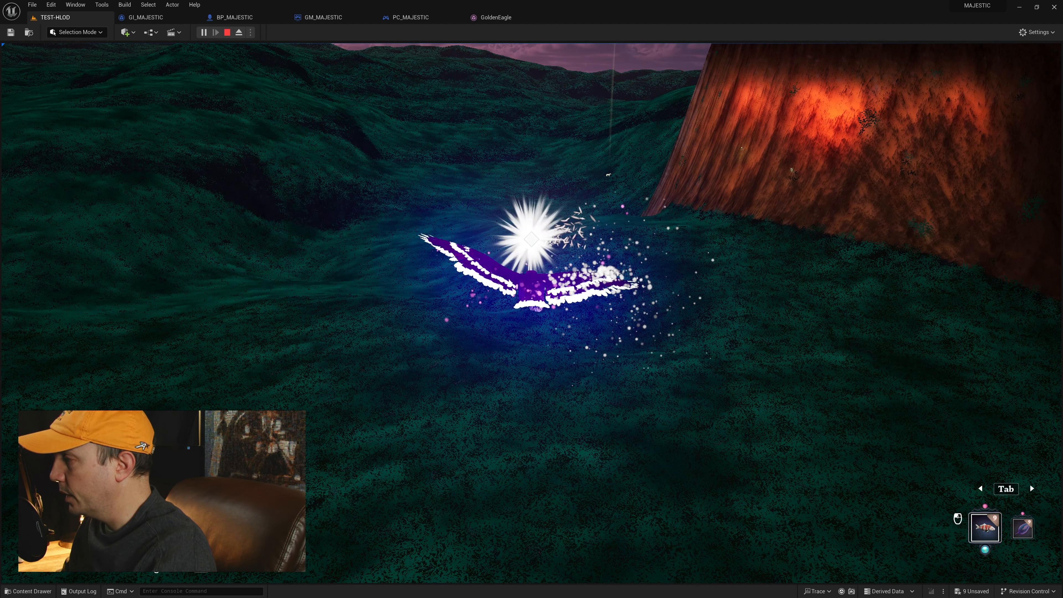
click(532, 239)
click(532, 240)
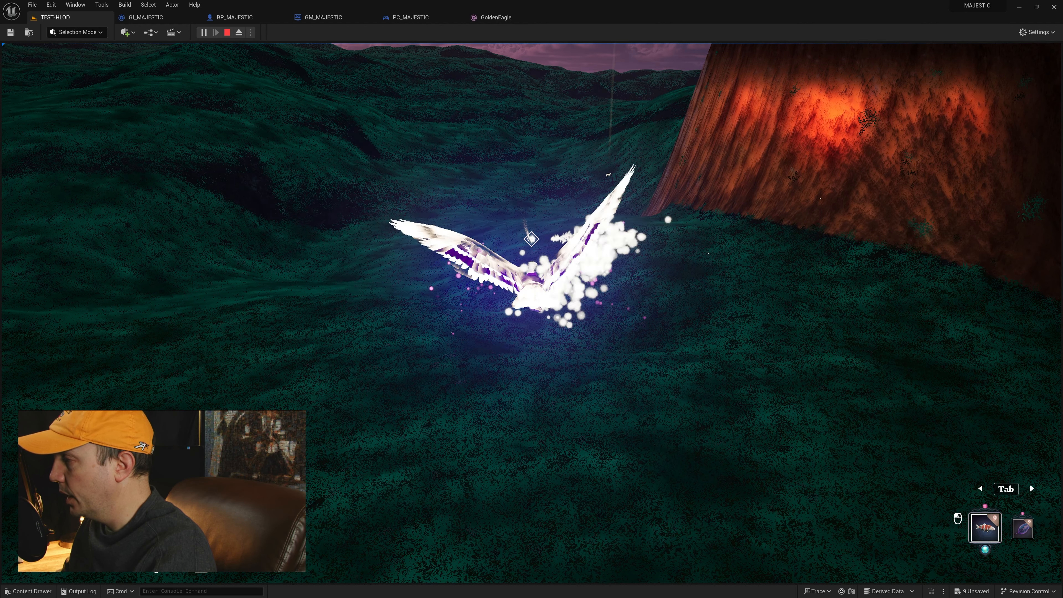
click(531, 240)
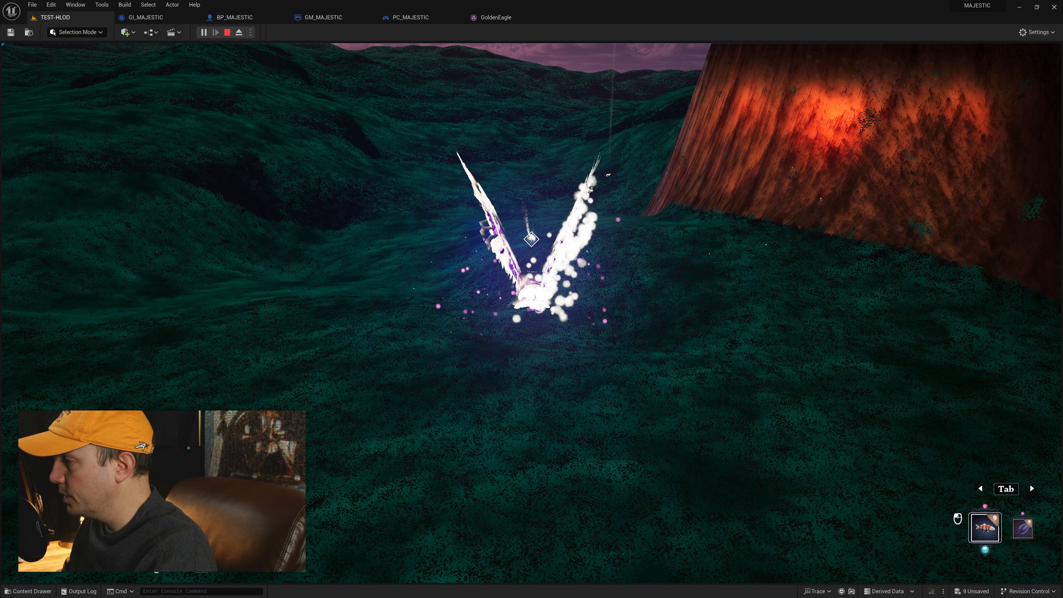
click(531, 240)
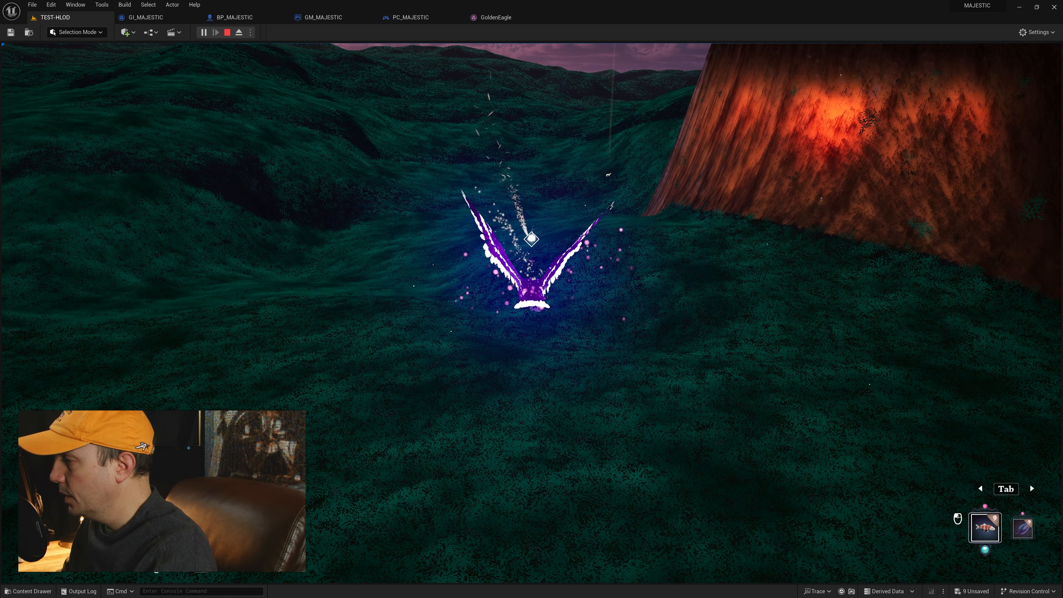
click(532, 239)
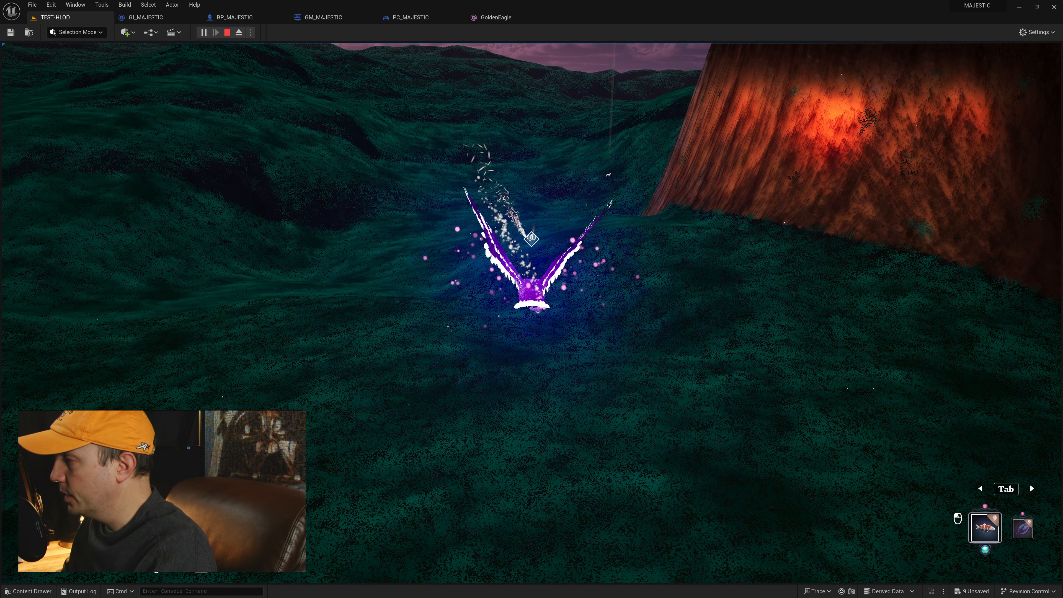
click(532, 239)
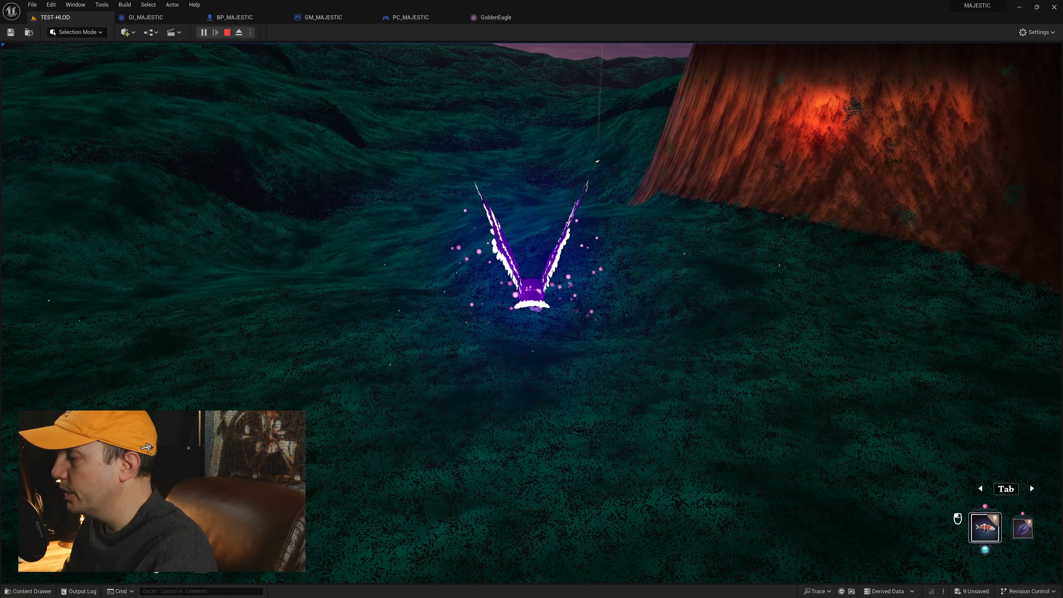
key(Escape)
Step: Play the eagle's wing attack sequence in Sequencer and expand the FKControlRig track to examine its keyframes
drag(0, 141, 356, 111)
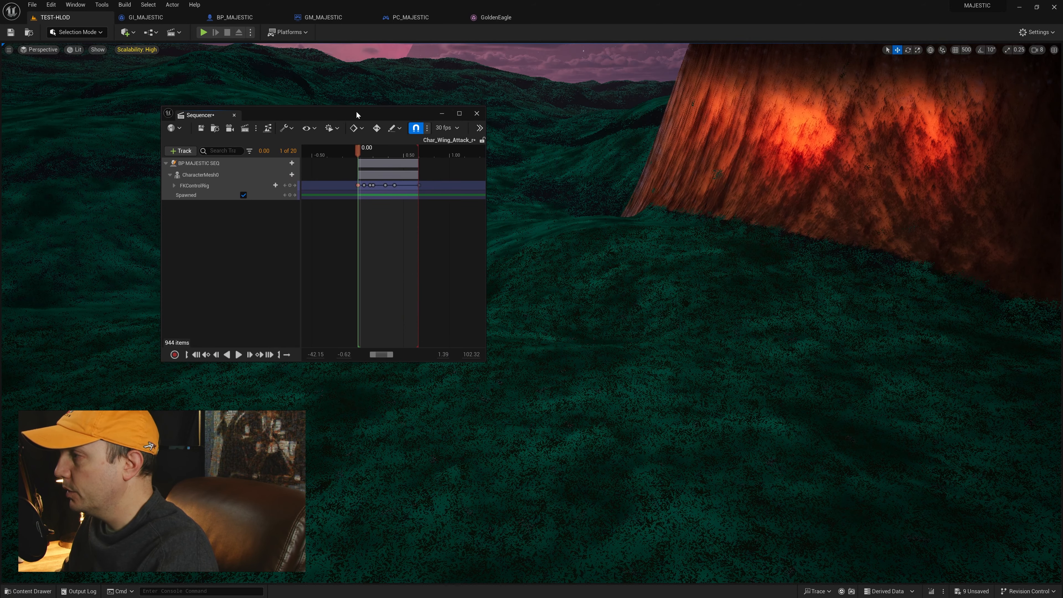
double_click(363, 112)
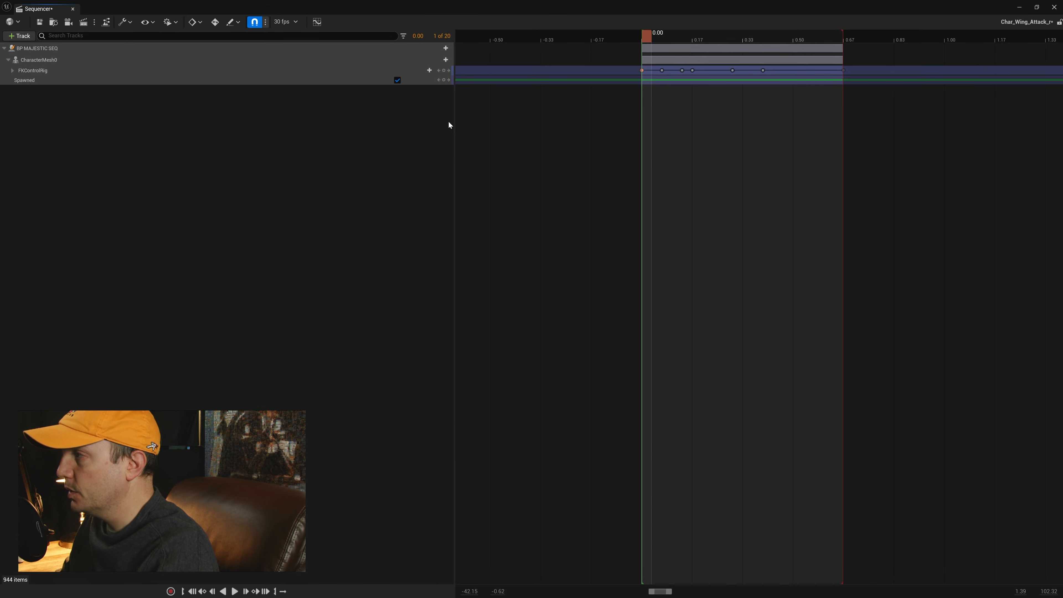
double_click(610, 12)
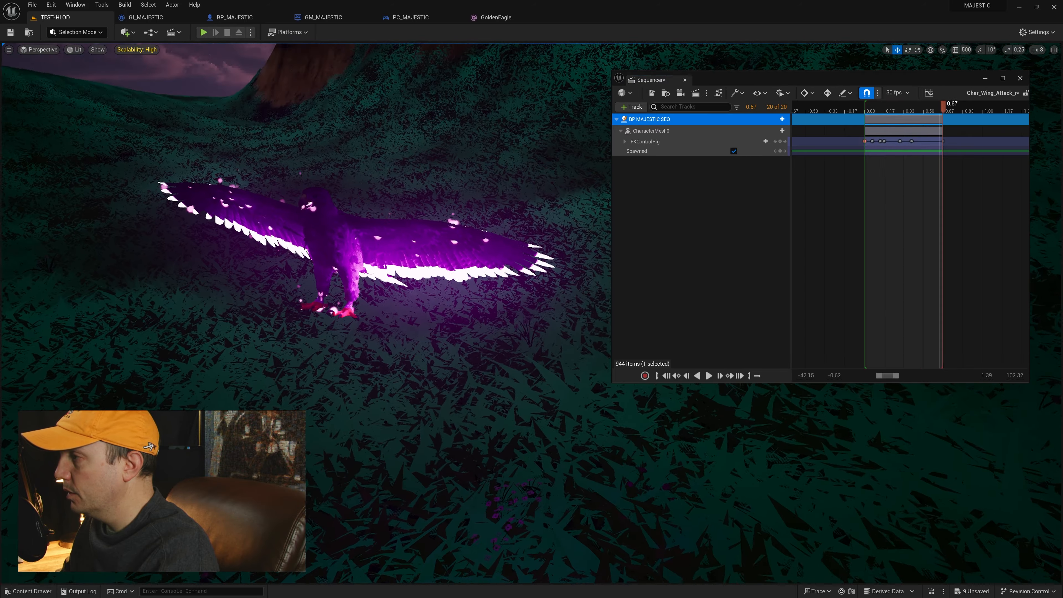
click(873, 111)
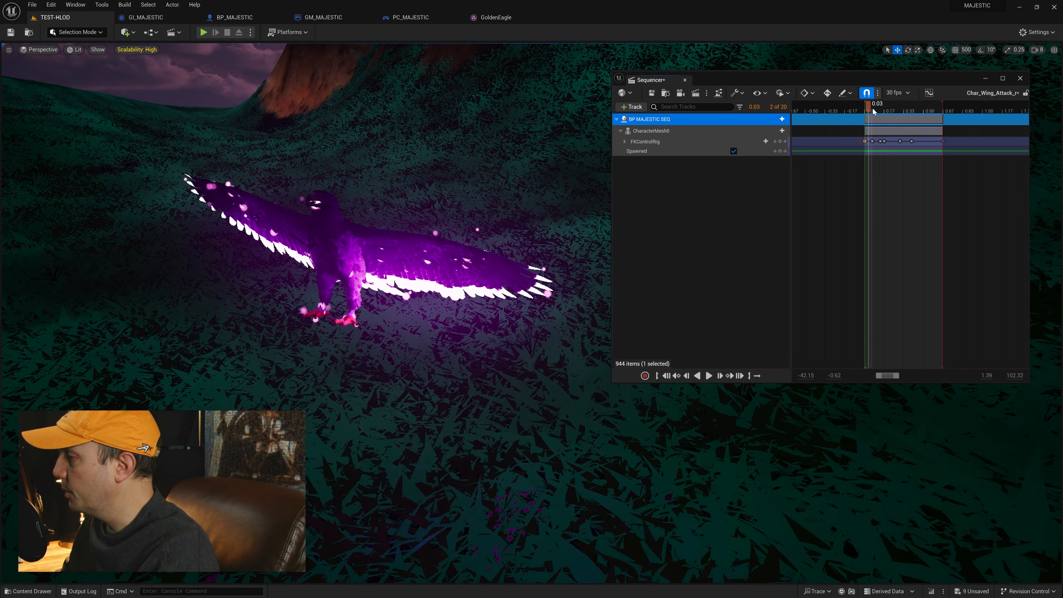
key(space)
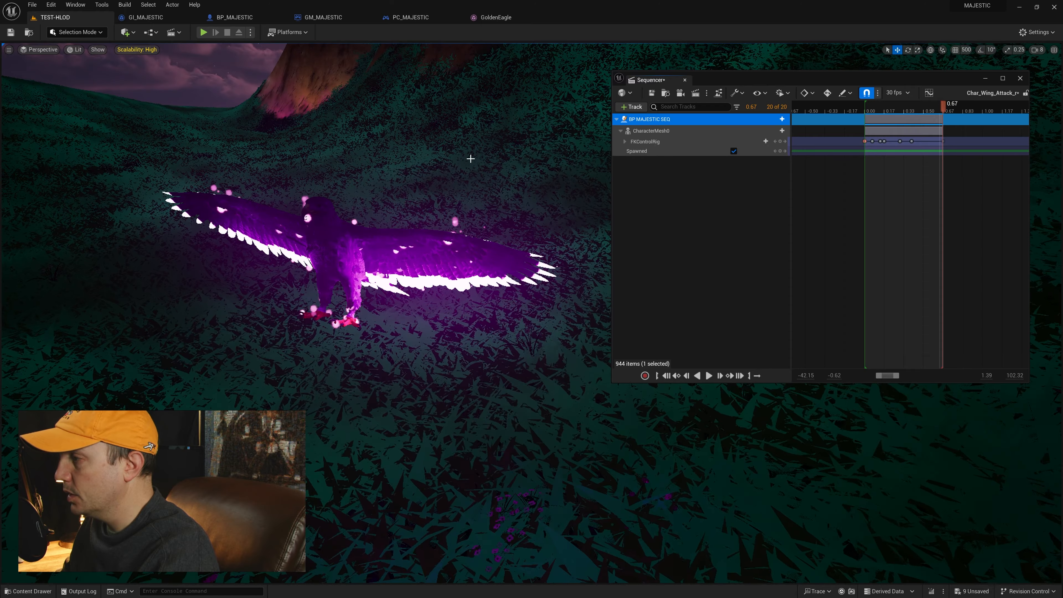
right_drag(470, 159, 471, 136)
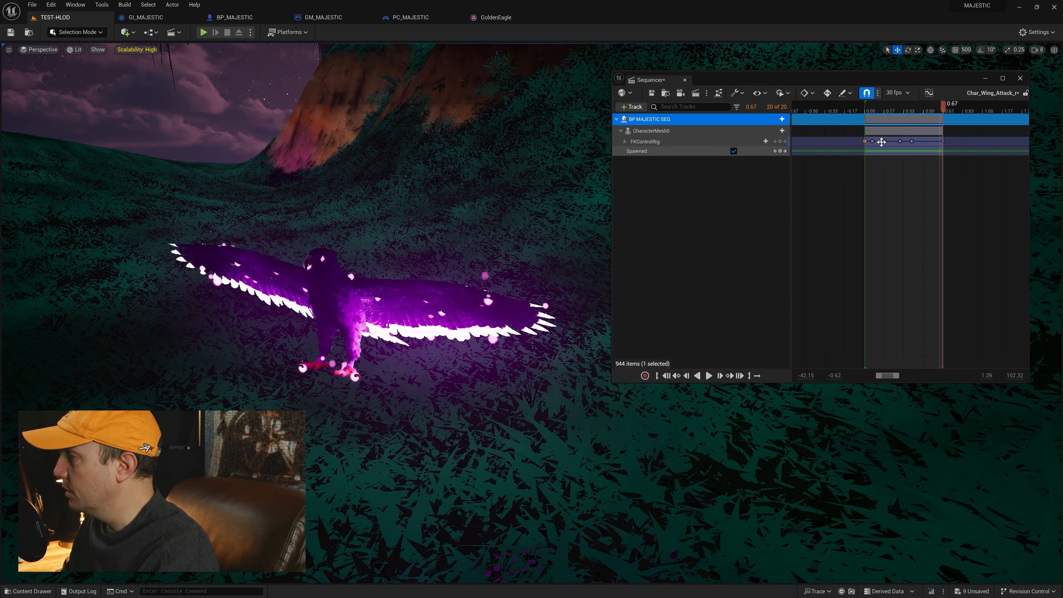
click(625, 142)
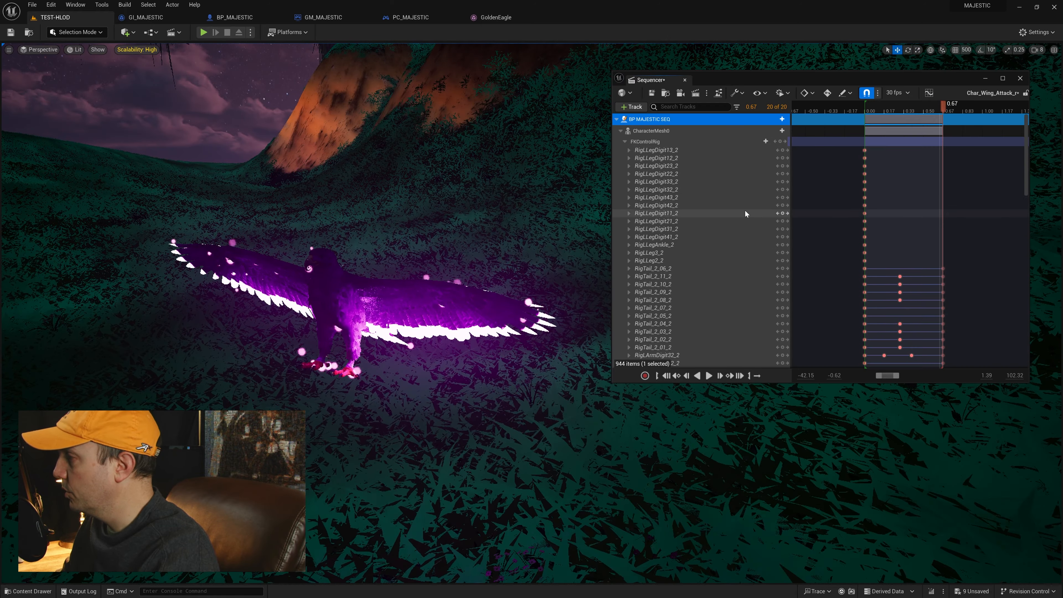
scroll(745, 214, down, 15)
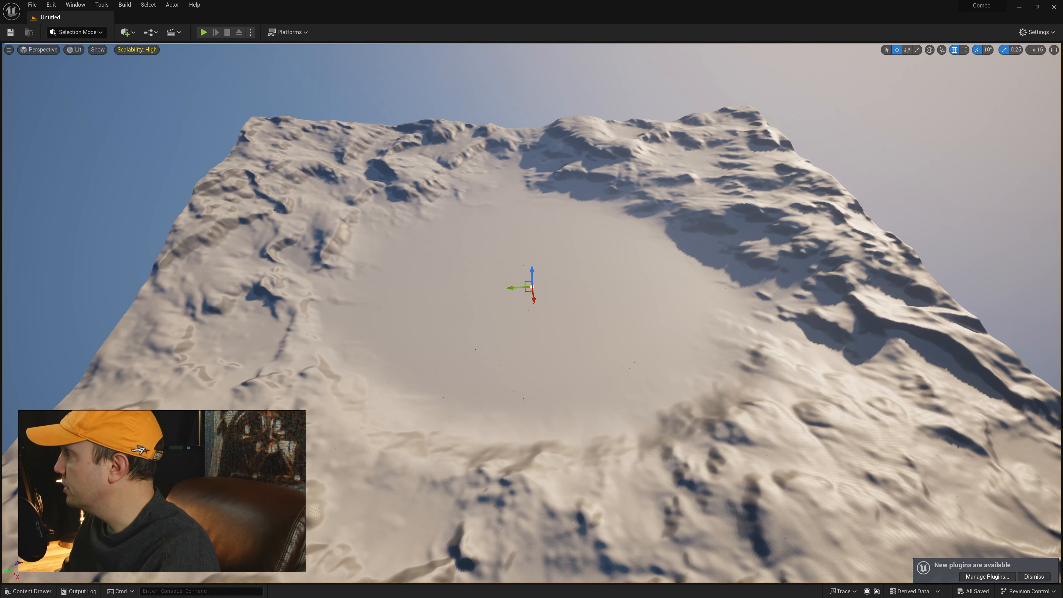
Step: Add the Third Person Blueprint template content to the Combo project
drag(1062, 61, 894, 78)
click(805, 139)
key(w)
right_drag(740, 144, 762, 139)
click(794, 92)
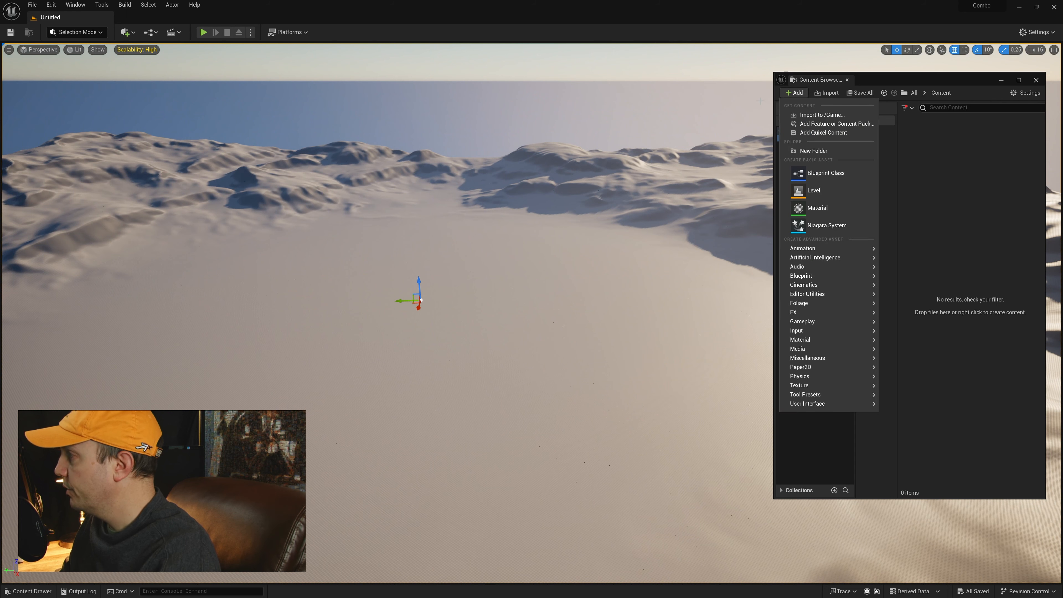
click(823, 124)
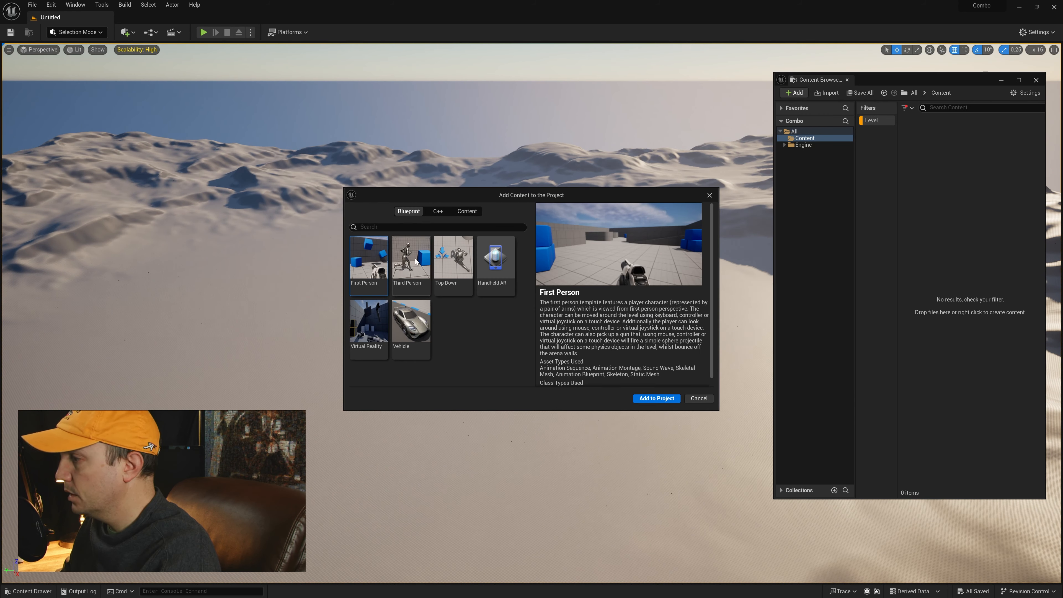
click(406, 257)
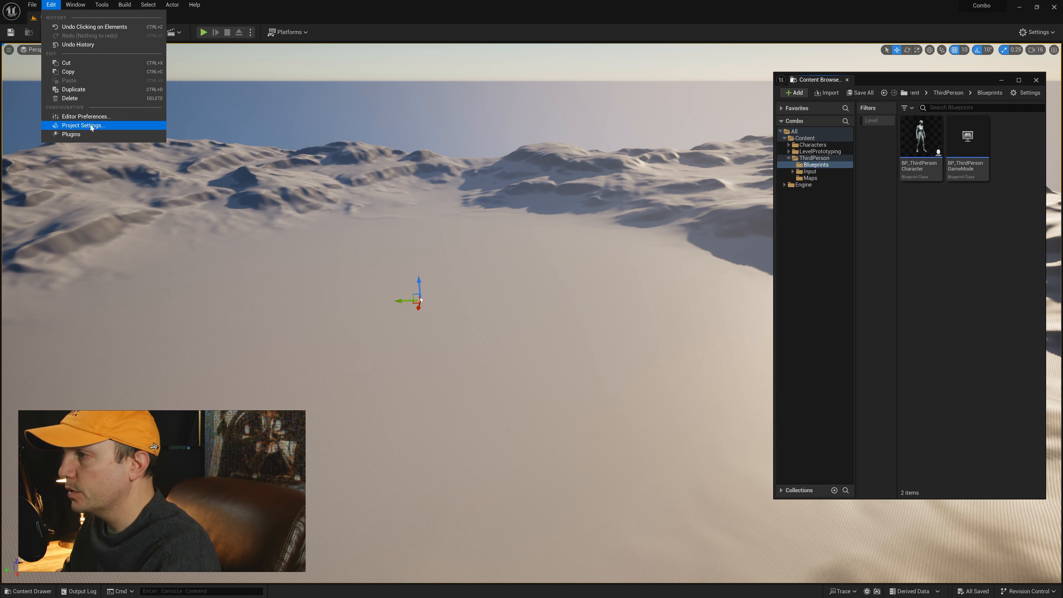
Step: Set the project's Default GameMode to BP_ThirdPersonGameMode under Maps & Modes and close the project settings
click(110, 126)
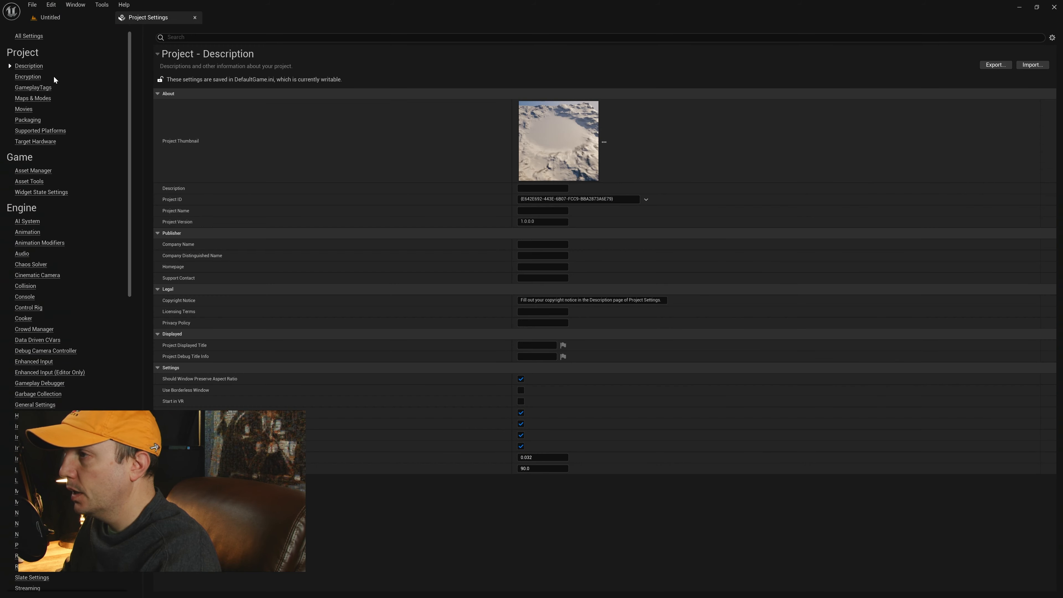
click(33, 98)
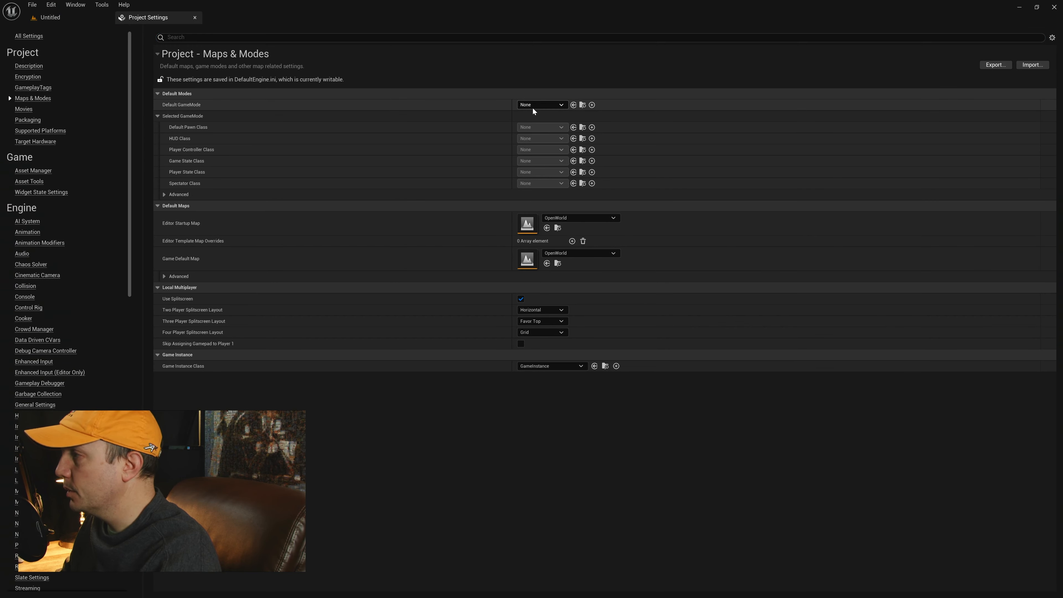
click(540, 105)
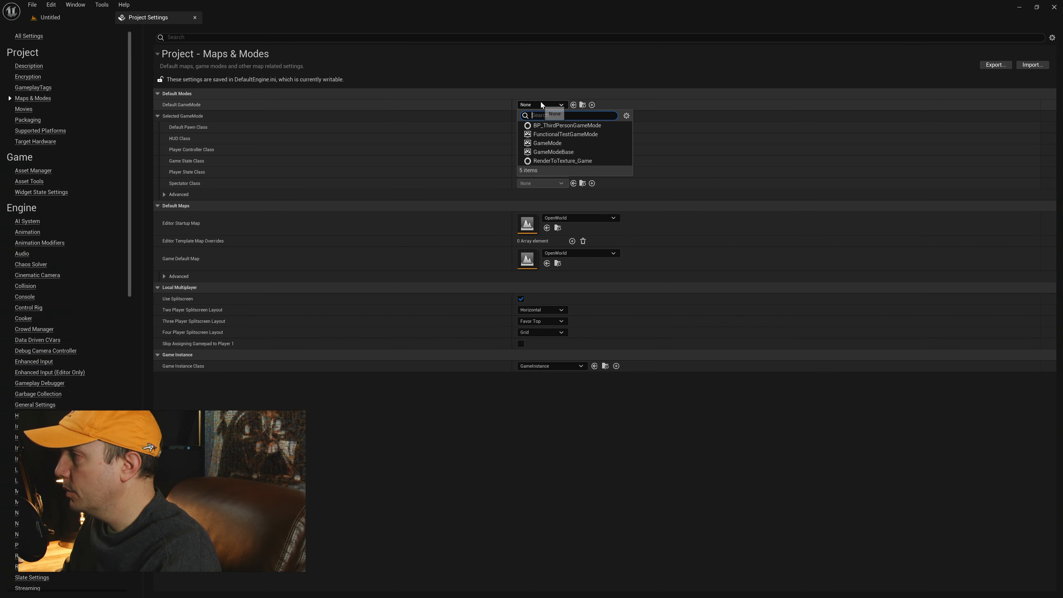
click(556, 143)
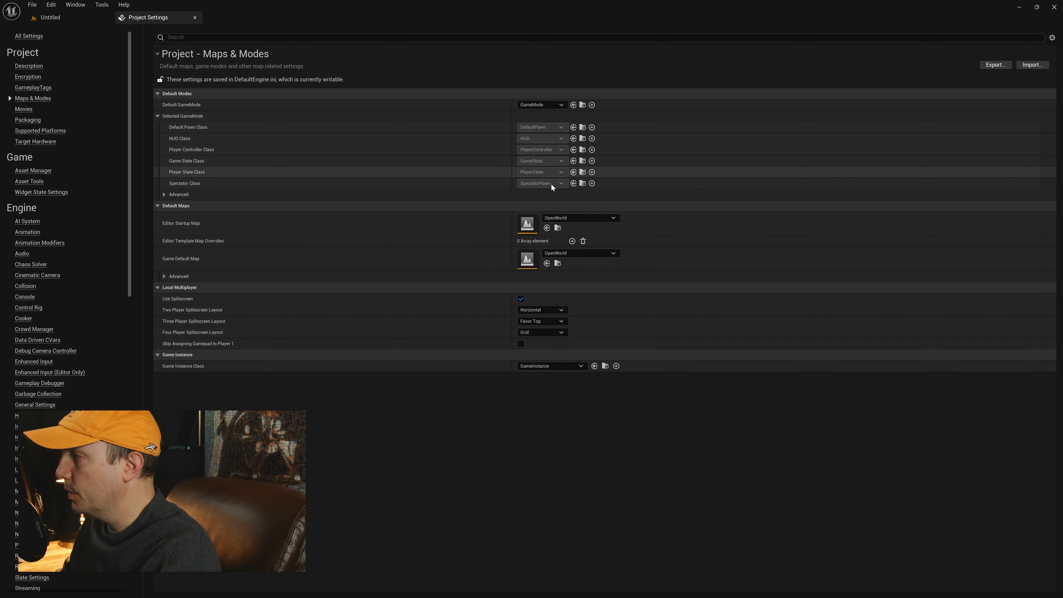
click(542, 105)
click(555, 126)
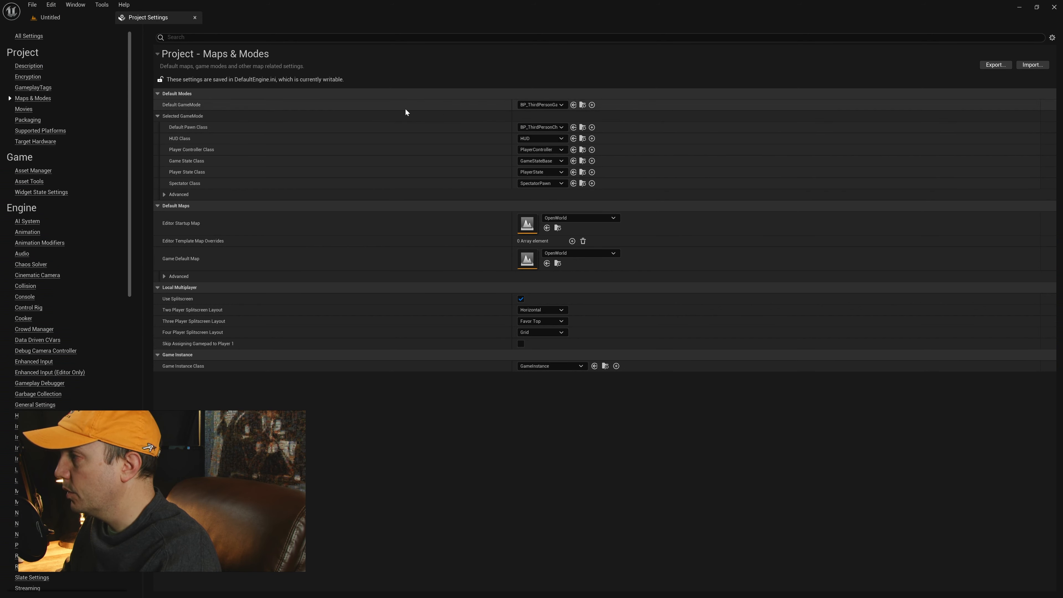
click(195, 17)
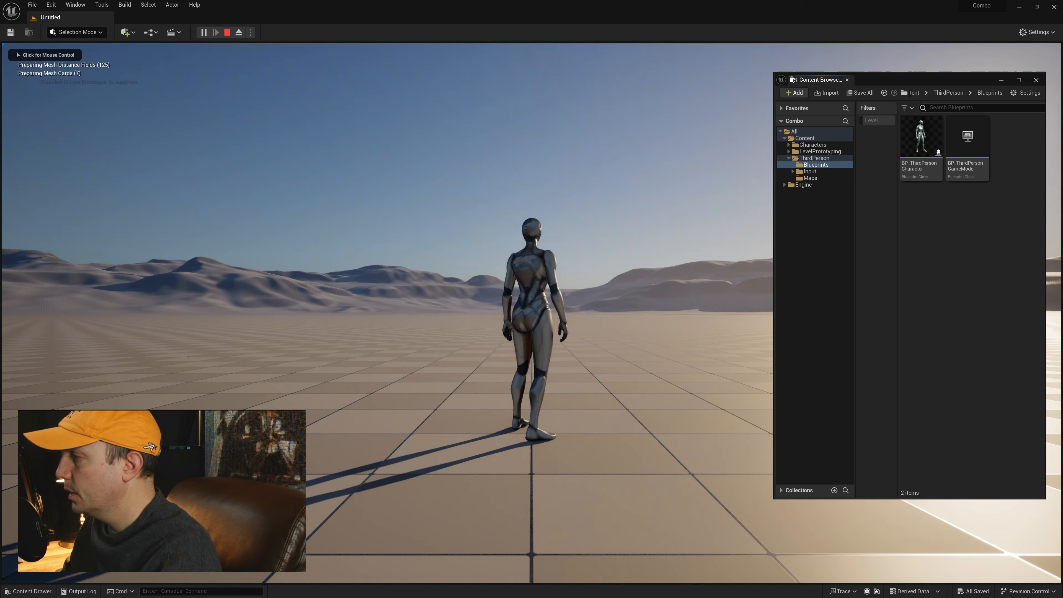
Step: Play-test the level with the third-person mannequin, moving and jumping, and end the play session
click(399, 225)
key(w)
key(space)
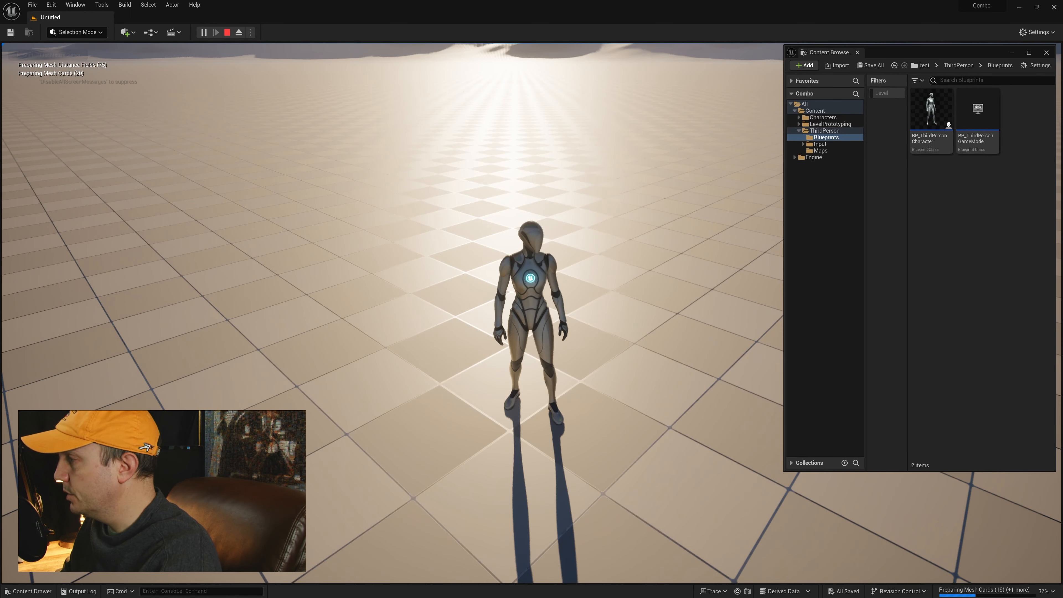
key(Escape)
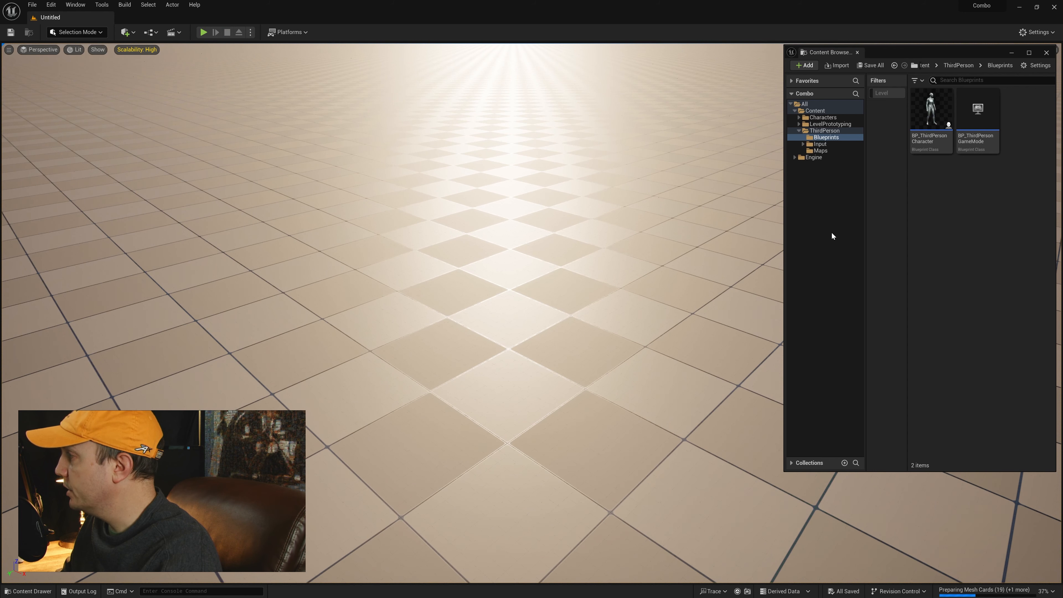
Step: Widen the Content Browser and create a folder named Sequences inside the Content folder
click(832, 233)
click(799, 131)
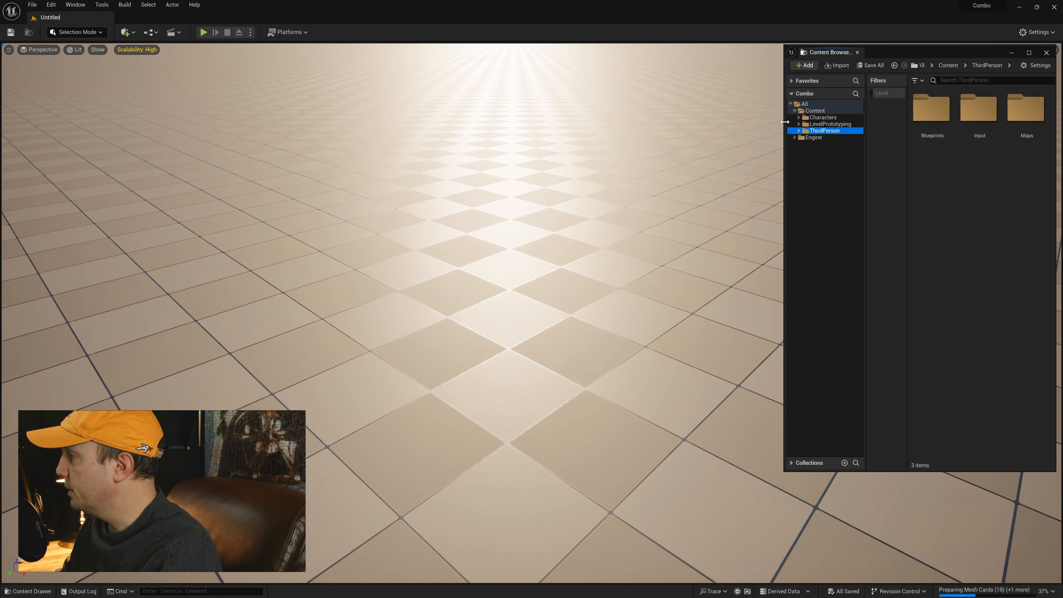
drag(784, 122, 731, 123)
click(756, 111)
right_click(756, 114)
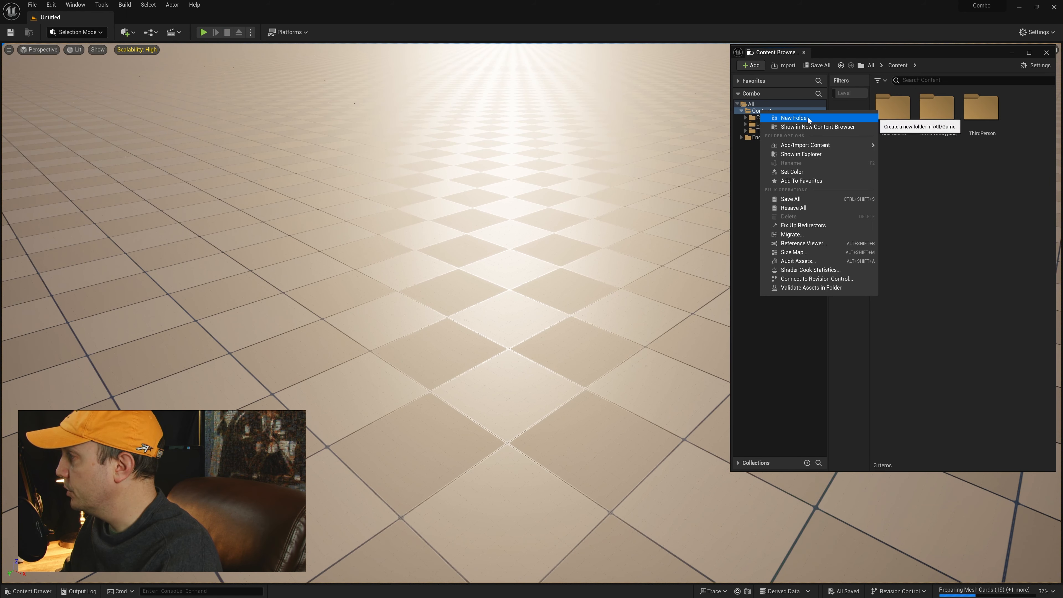
click(802, 116)
text(Seq)
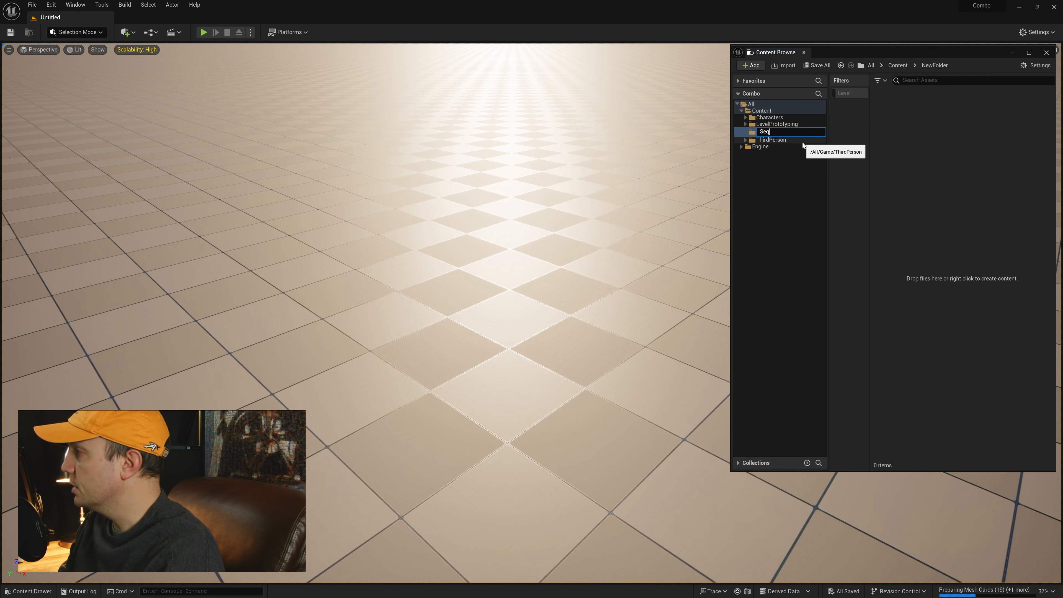
text(uences)
key(Return)
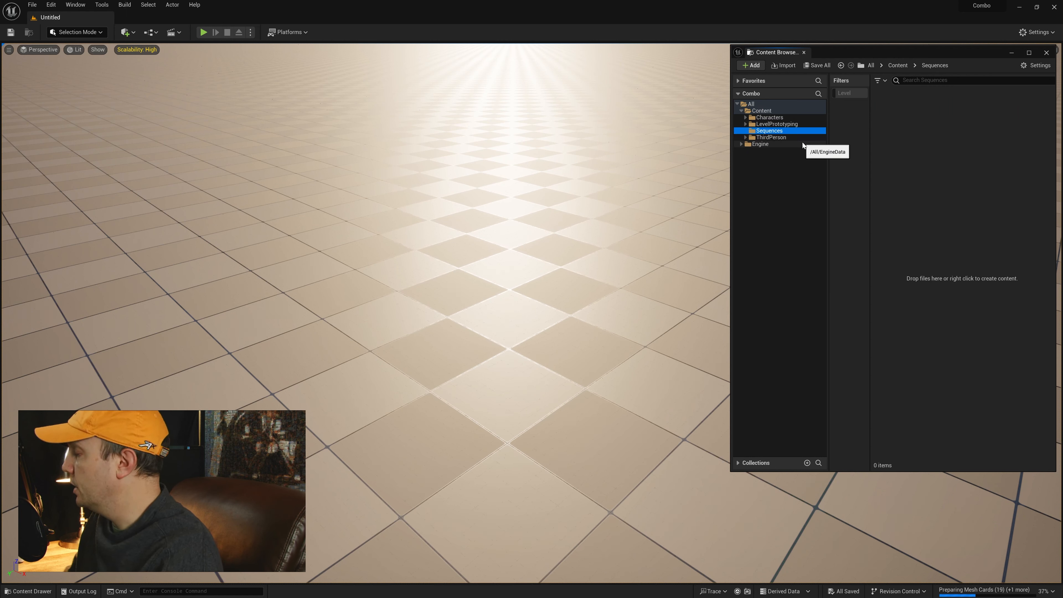
Step: Create a subfolder named Character inside the Sequences folder
right_click(779, 132)
click(798, 136)
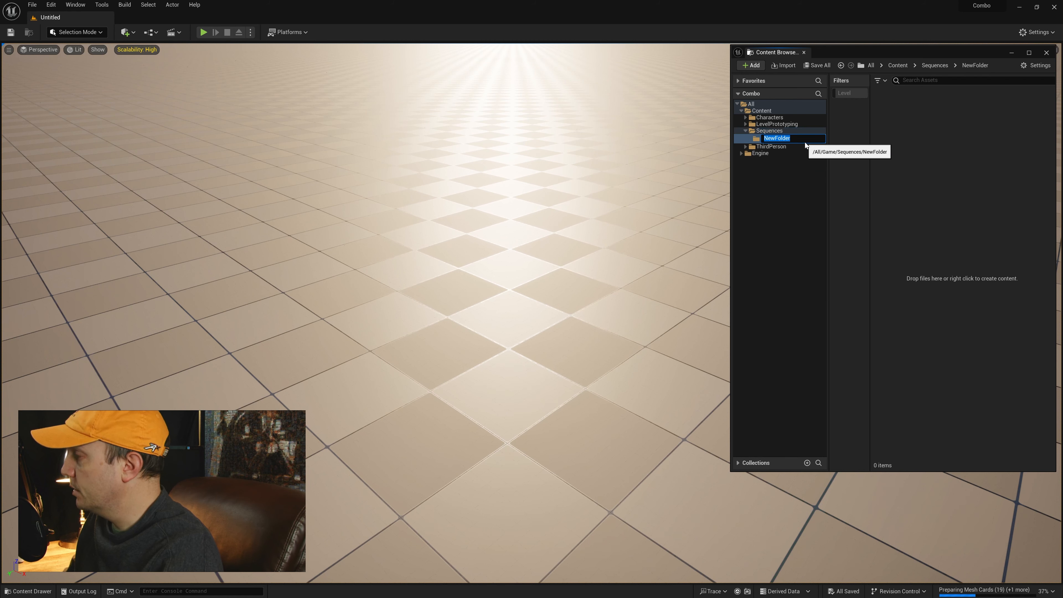
text(Character)
key(Return)
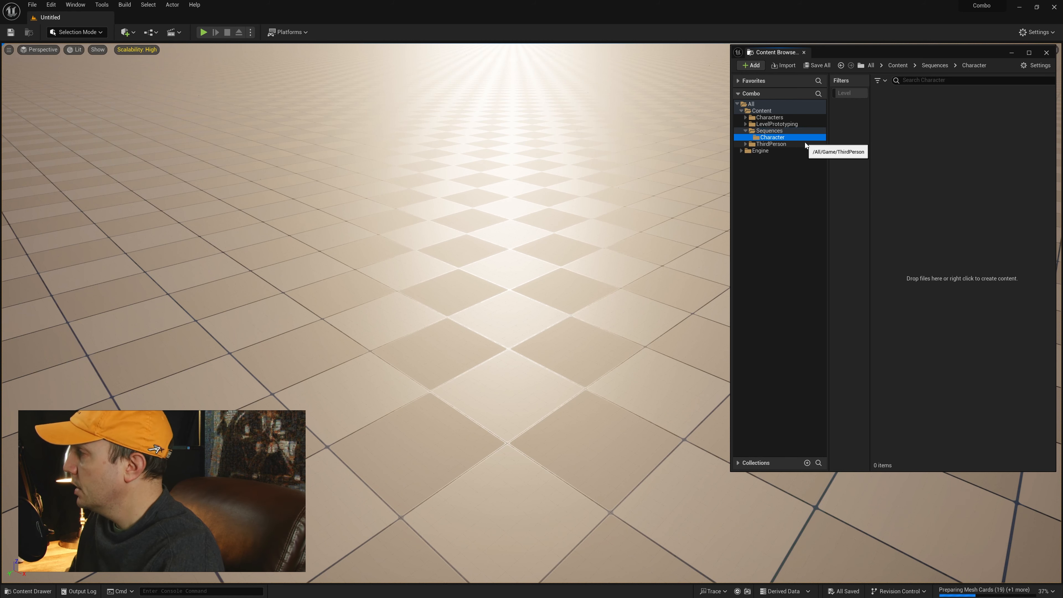
right_drag(530, 179, 540, 175)
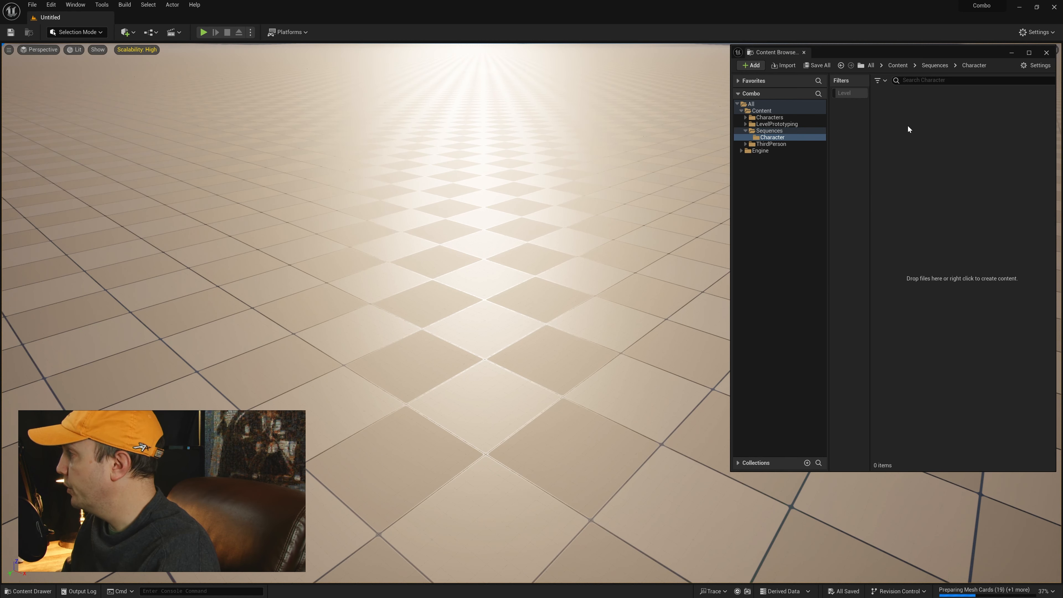
Step: Create a level sequence named Character_Punch_R and save it in the Sequences/Character folder
right_click(892, 130)
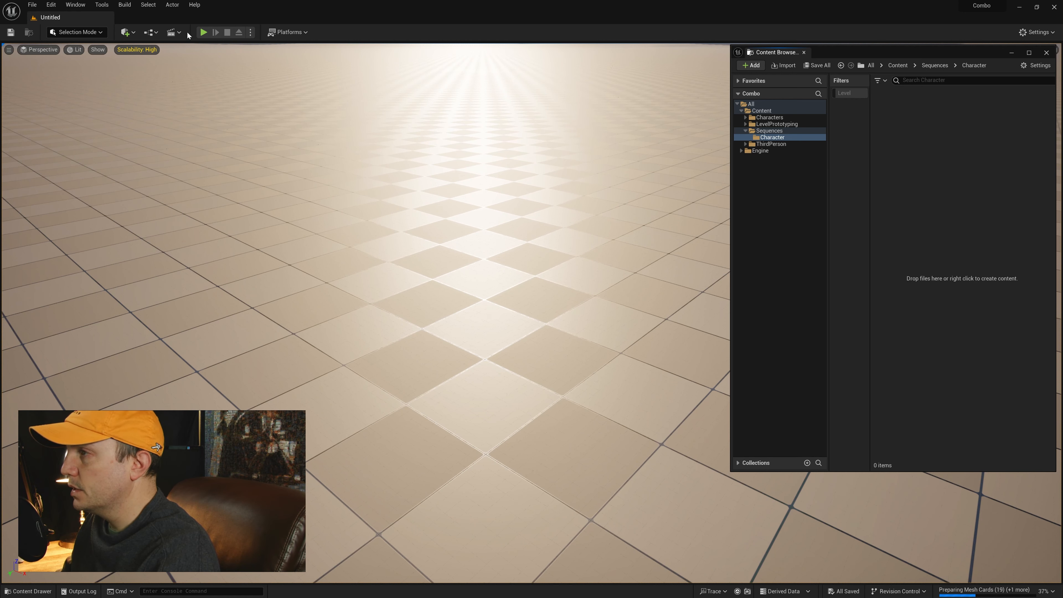
click(173, 32)
click(197, 54)
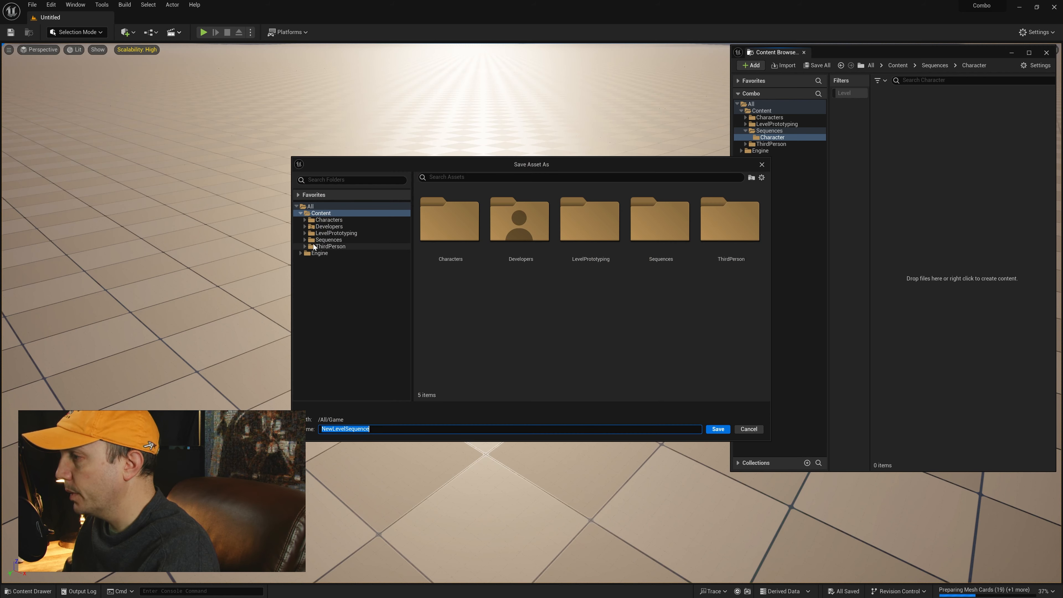
click(304, 239)
click(325, 247)
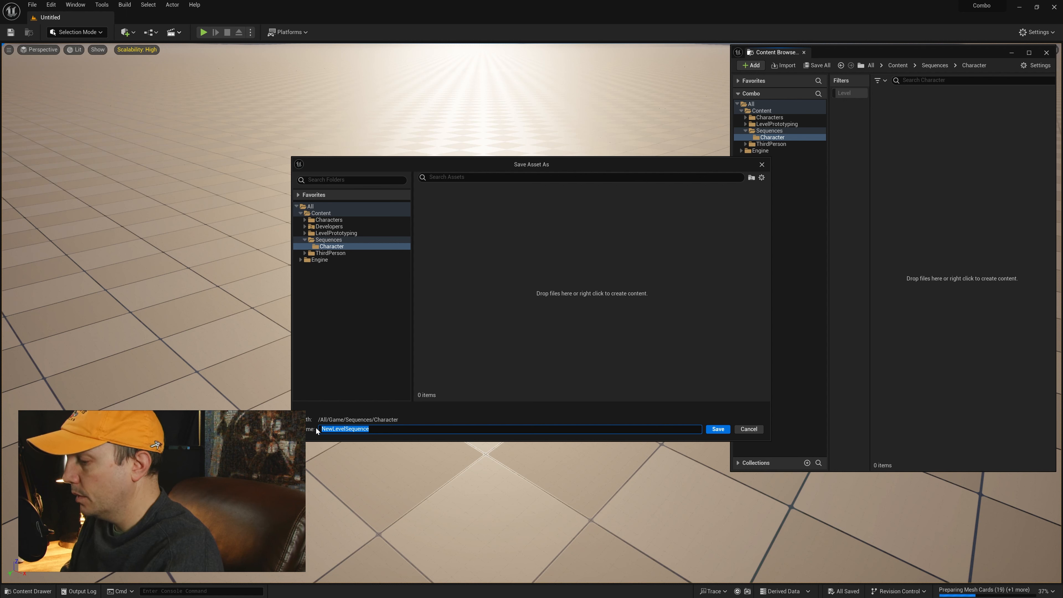
text(Character_Punch_R)
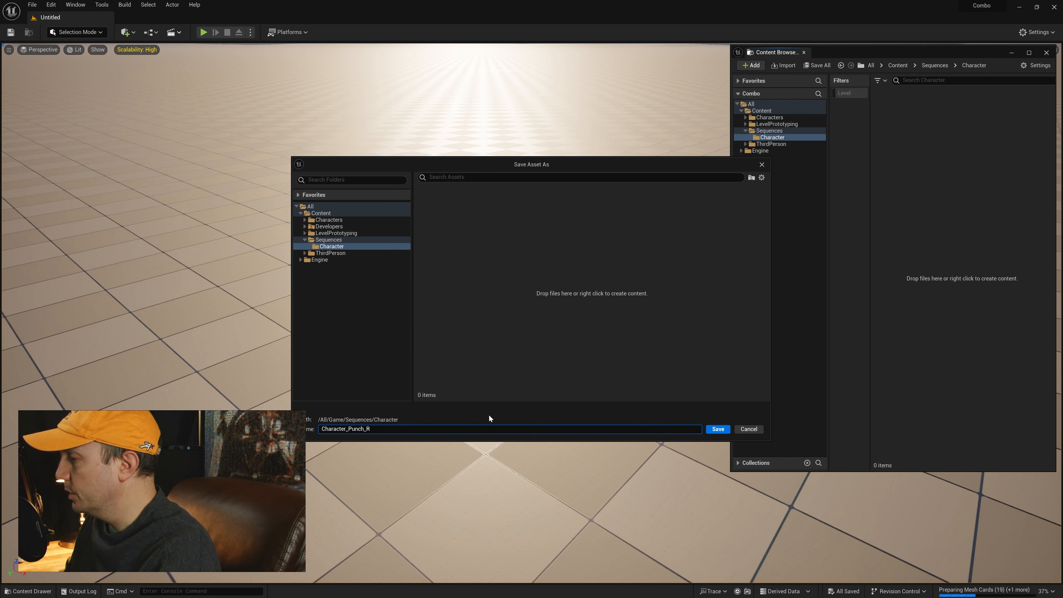
click(717, 429)
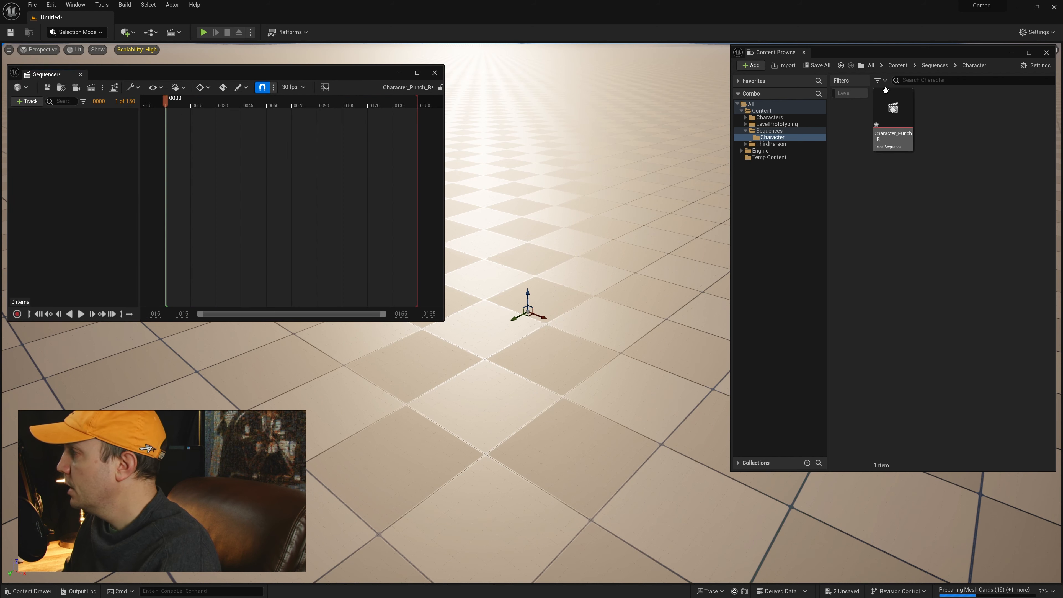
Step: Place the SKM_Quinn skeletal mesh from Characters/Mannequins/Meshes on the floor of the level
click(747, 118)
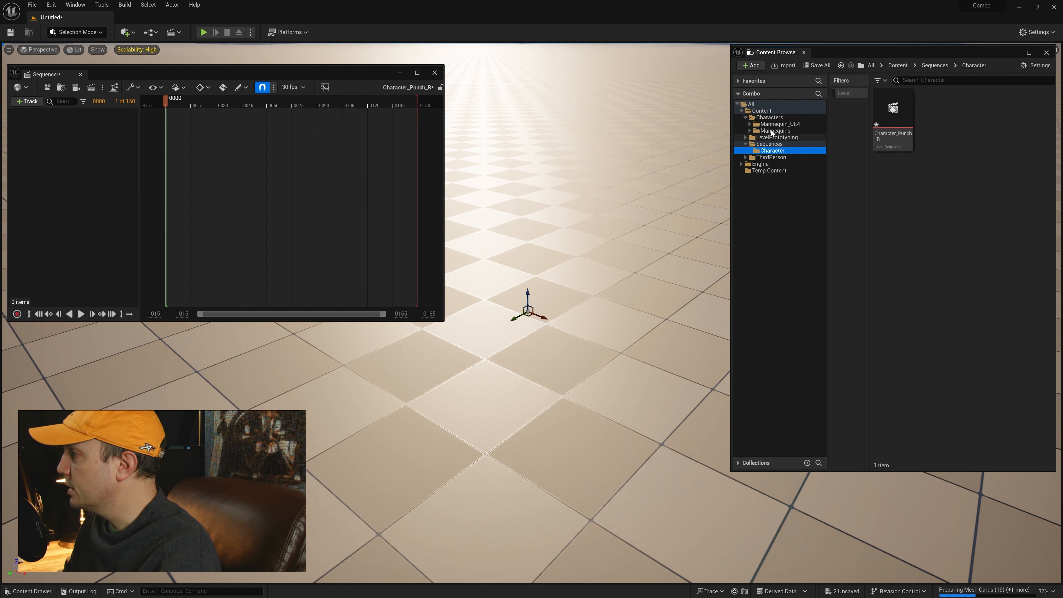
click(776, 131)
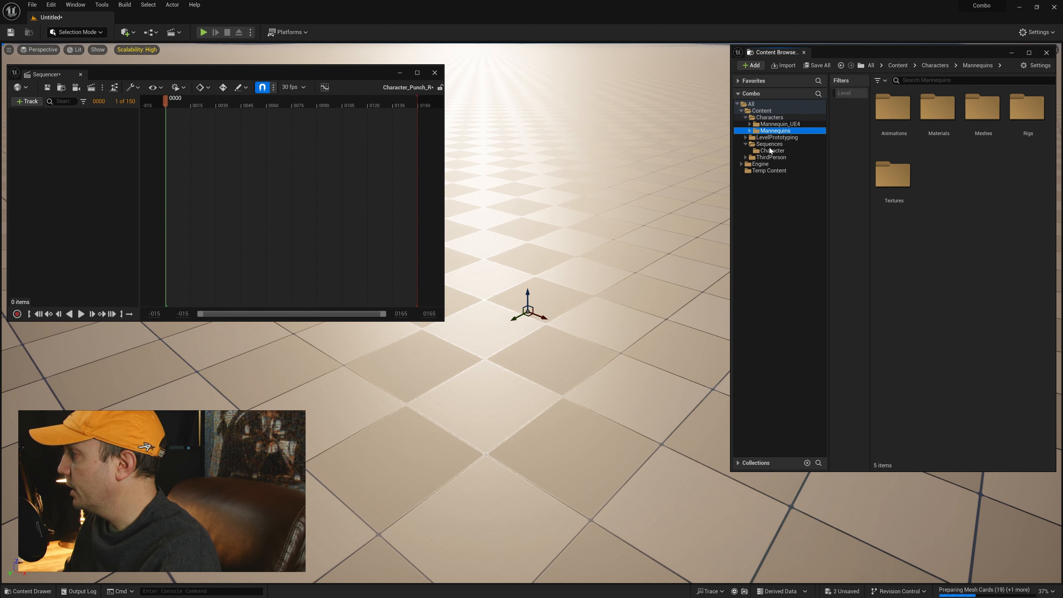
double_click(988, 120)
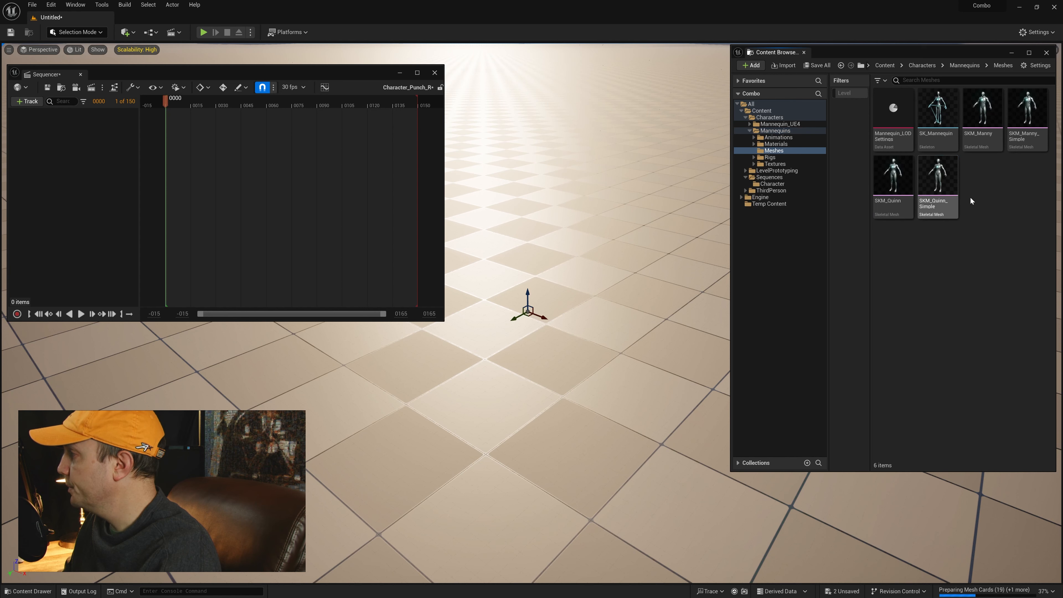
click(938, 208)
click(883, 216)
mouse_move(883, 217)
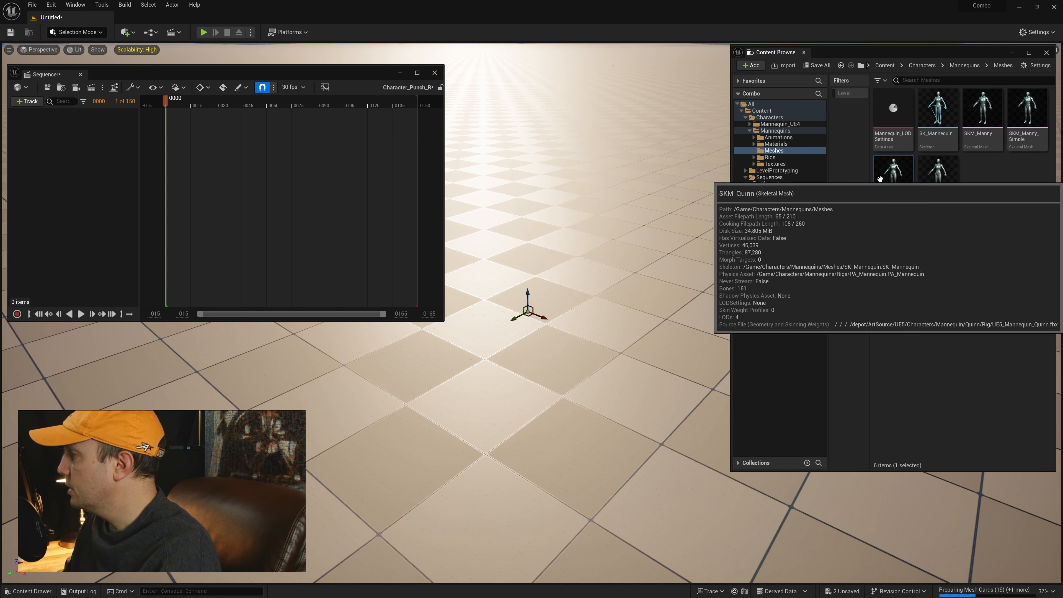
drag(581, 221, 572, 196)
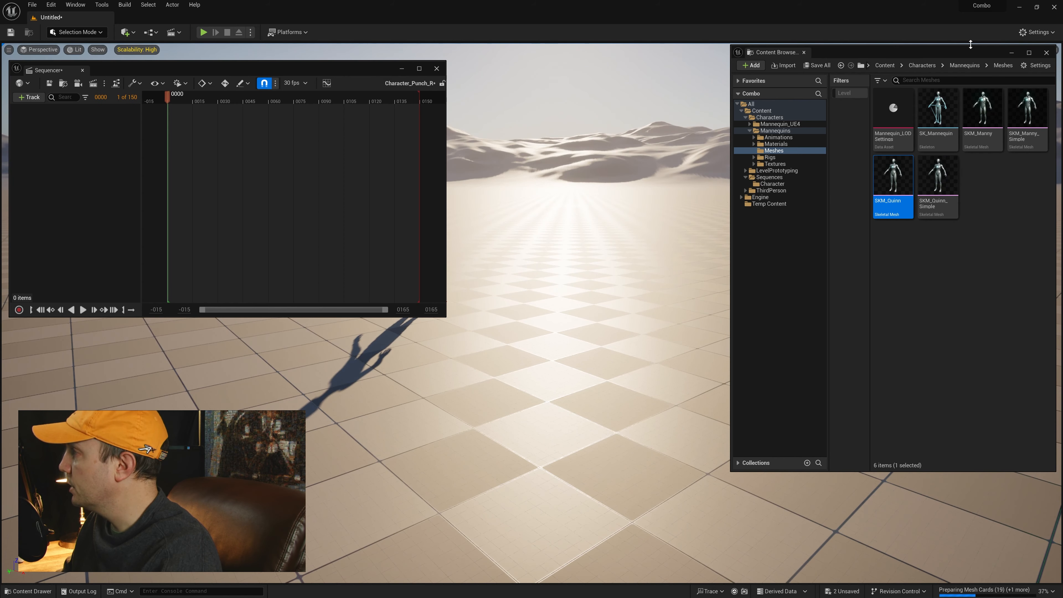
Step: Lower the viewport camera speed to 0.33 and add the placed SKM_Quinn actor to the Character_Punch_R sequence
drag(971, 44, 999, 65)
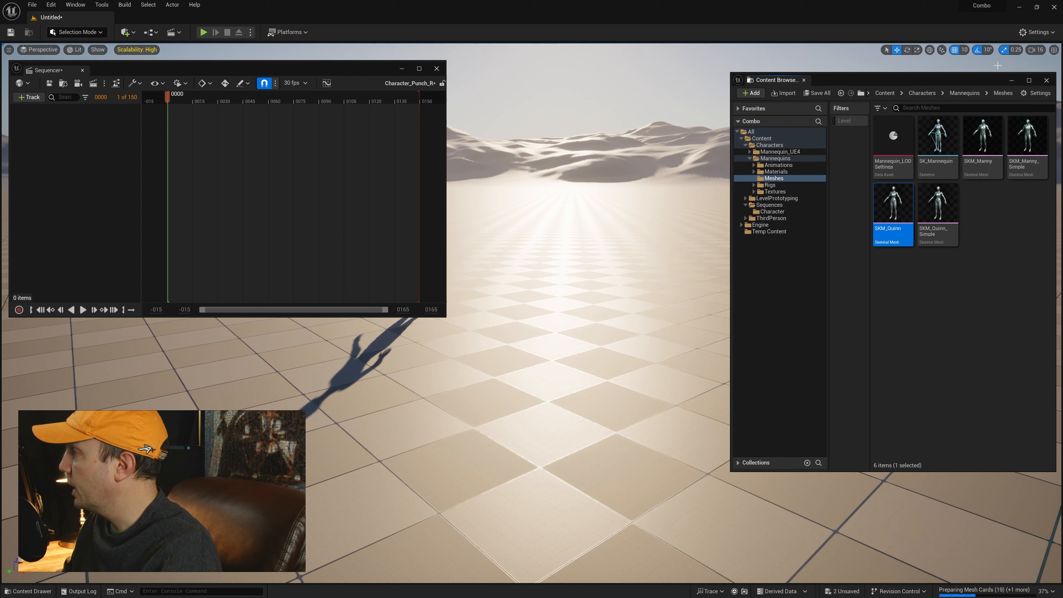
click(1043, 52)
click(1010, 68)
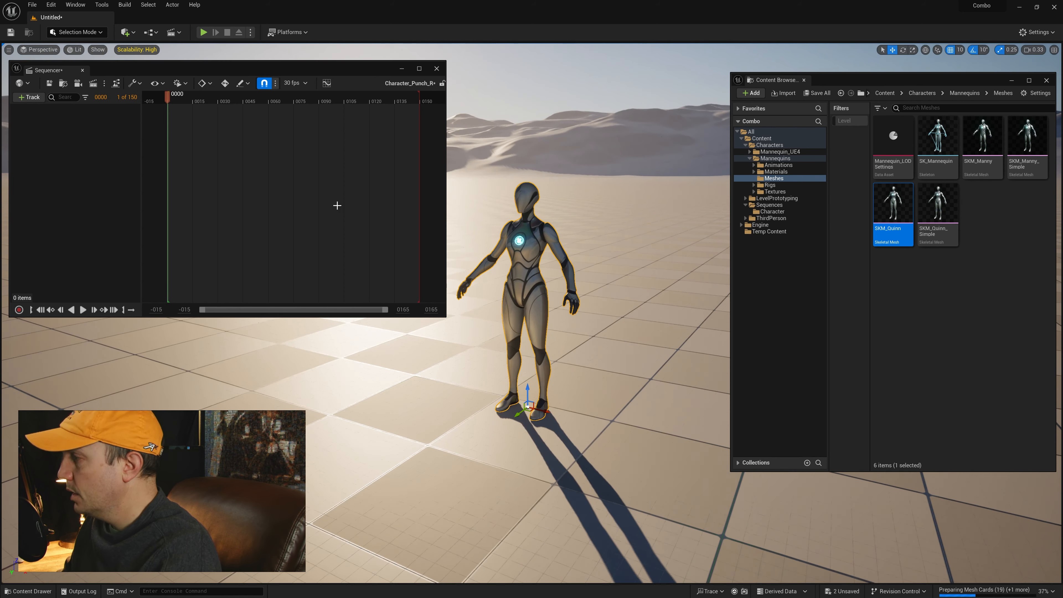
click(30, 97)
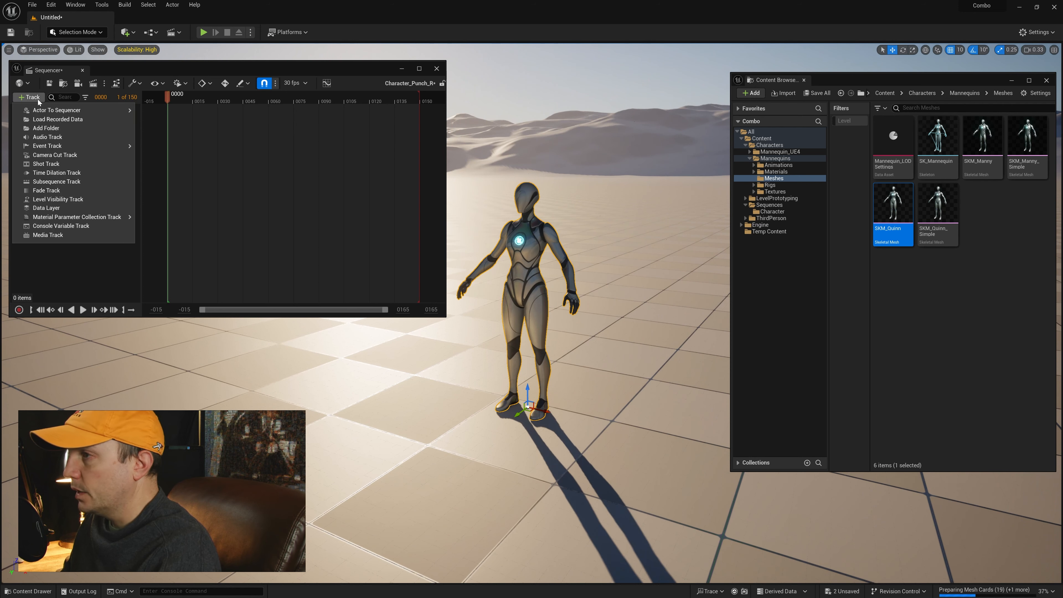
mouse_move(47, 111)
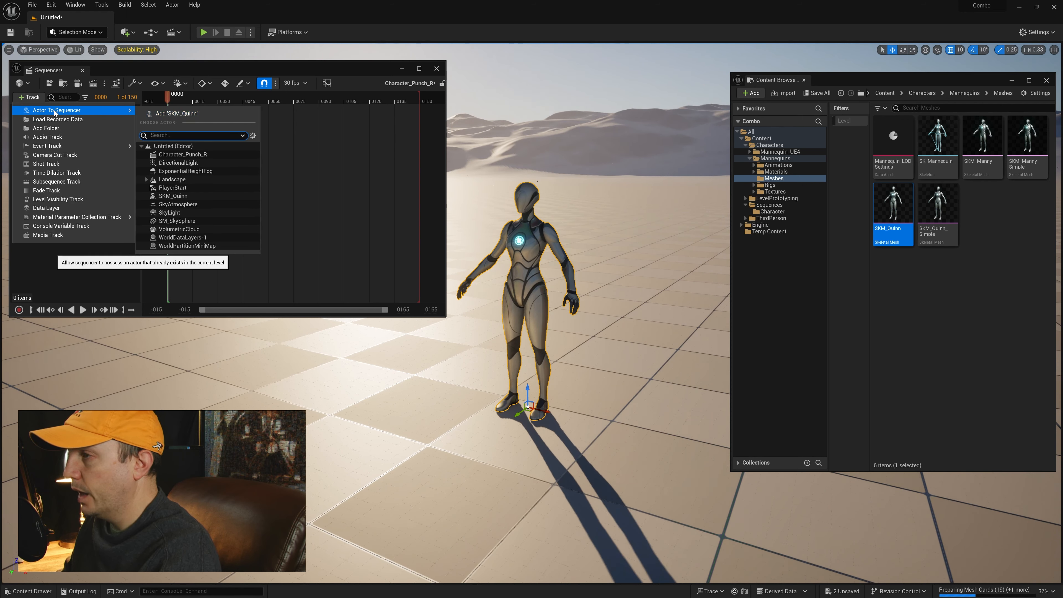
click(170, 115)
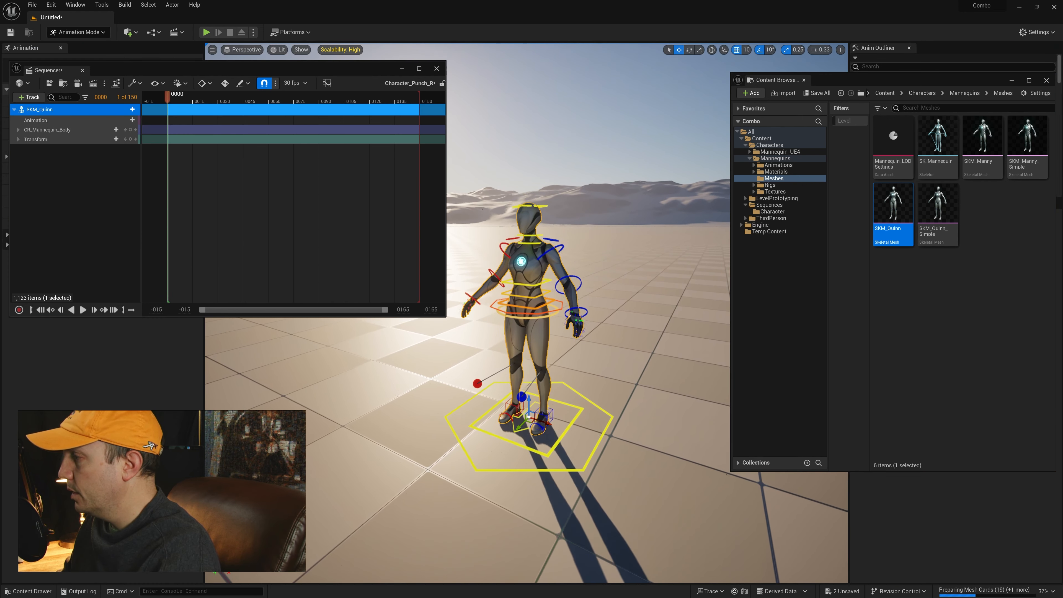
Step: Convert the SKM_Quinn binding in the Character_Punch_R sequence to a spawnable
alt+drag(544, 335, 561, 334)
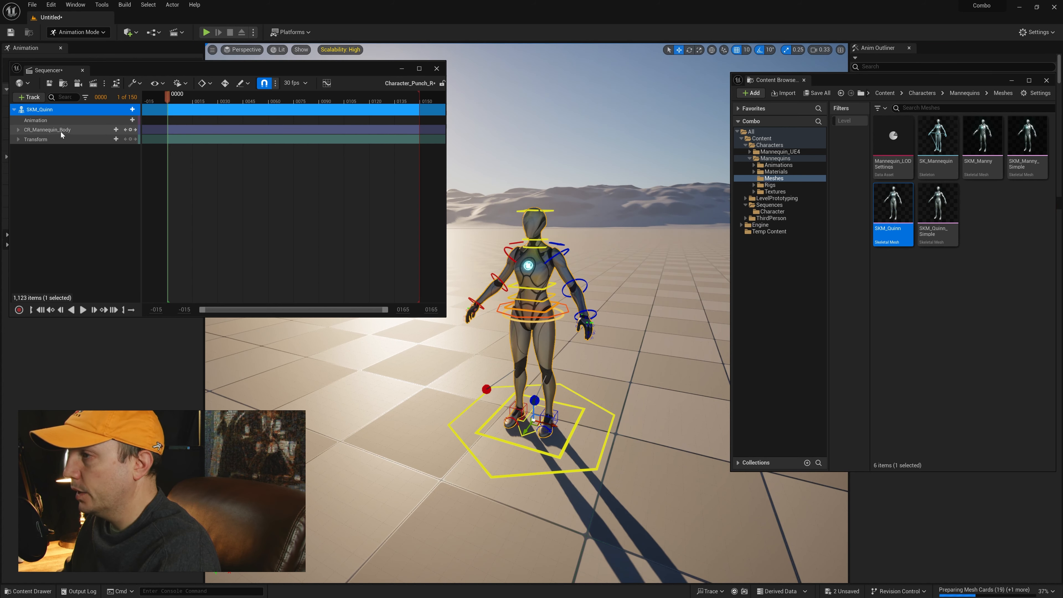
right_drag(586, 356, 578, 371)
key(w)
right_drag(553, 228, 557, 227)
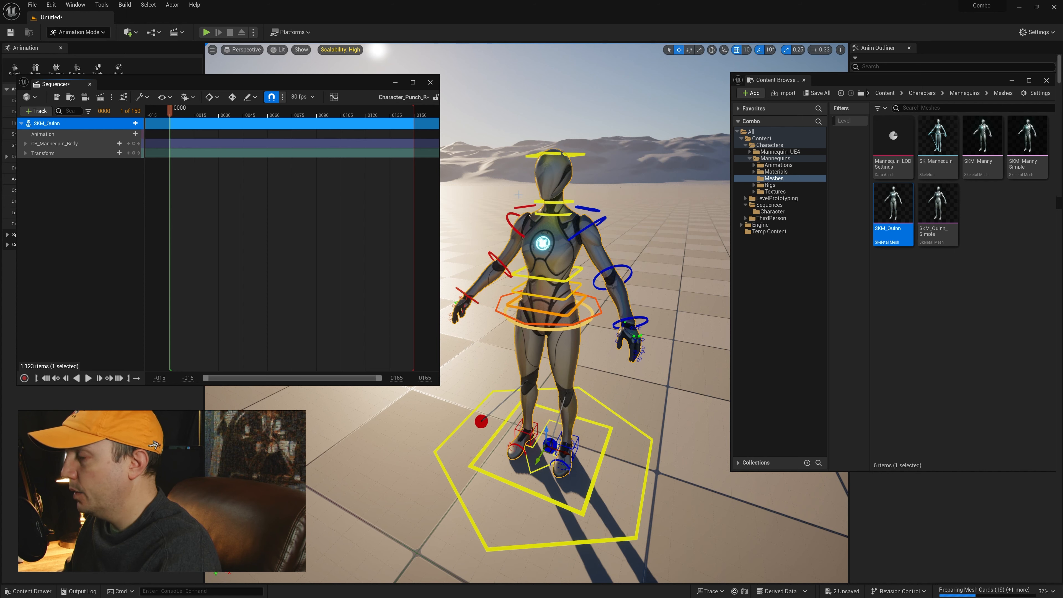
alt+drag(519, 268, 502, 272)
alt+right_drag(503, 273, 464, 272)
alt+drag(465, 272, 502, 268)
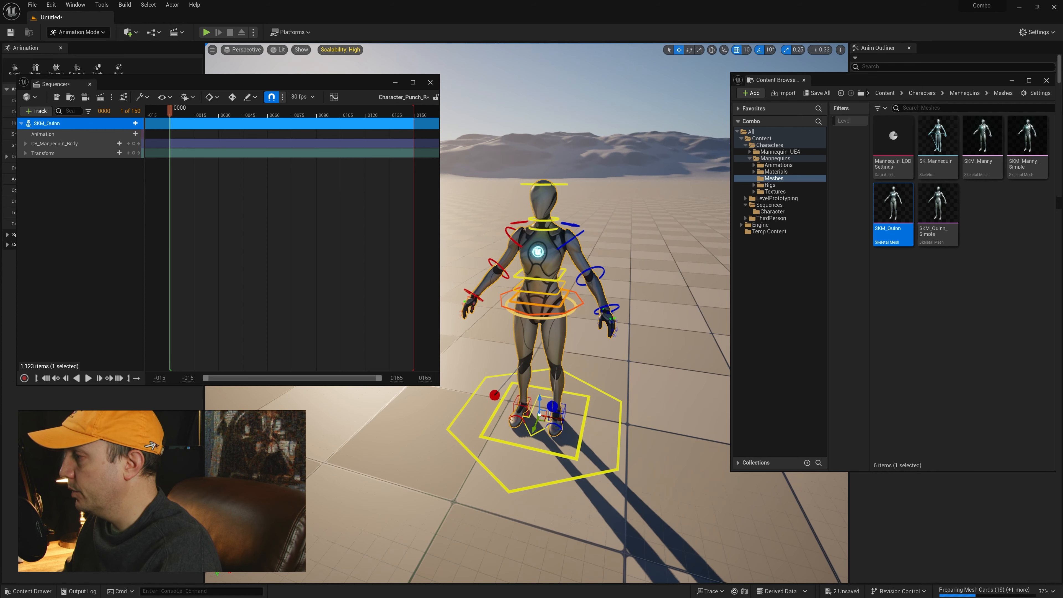
right_click(46, 125)
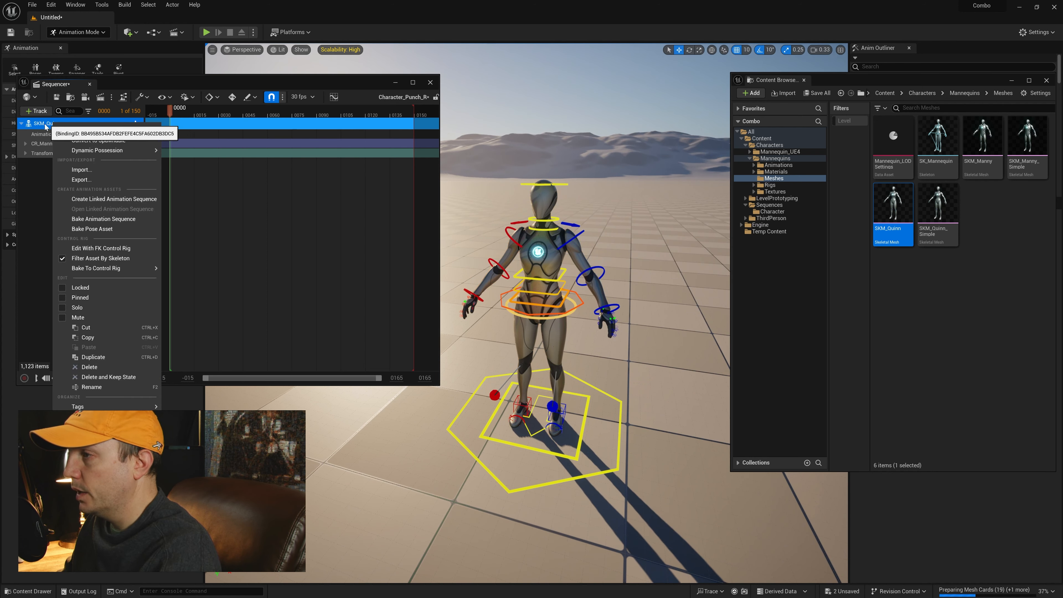
click(97, 140)
click(46, 124)
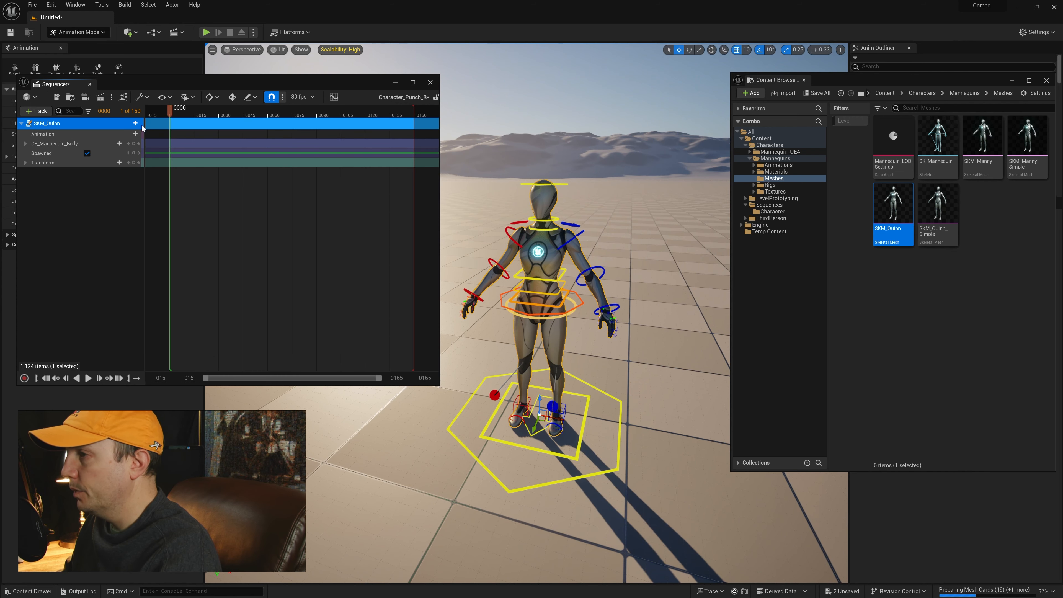
Step: Close Sequencer and delete the Character_Punch_R sequence actor from the level, using a shortened Outliner window
click(430, 83)
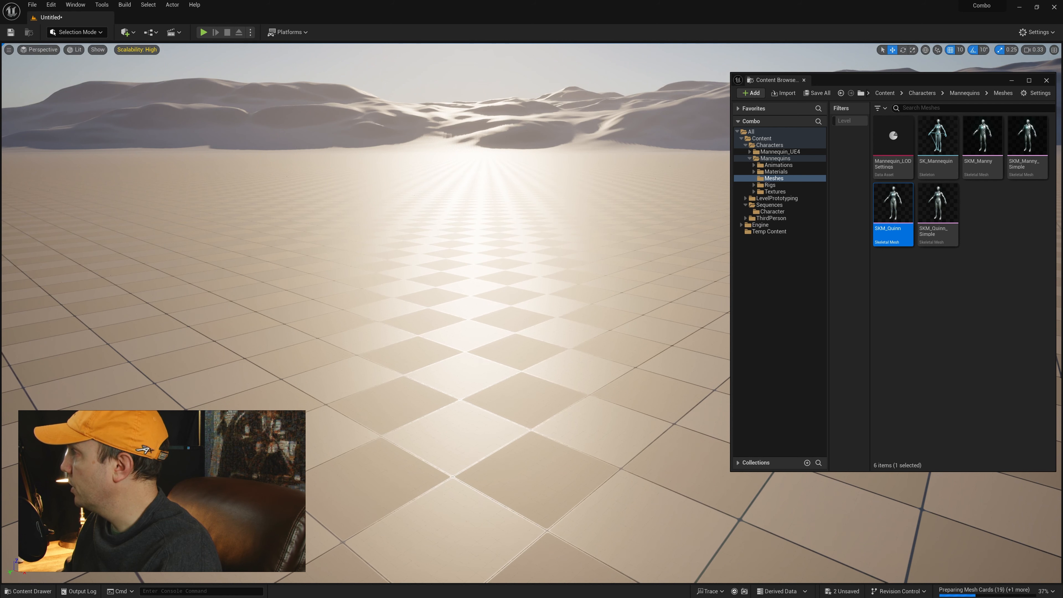
drag(836, 48, 462, 179)
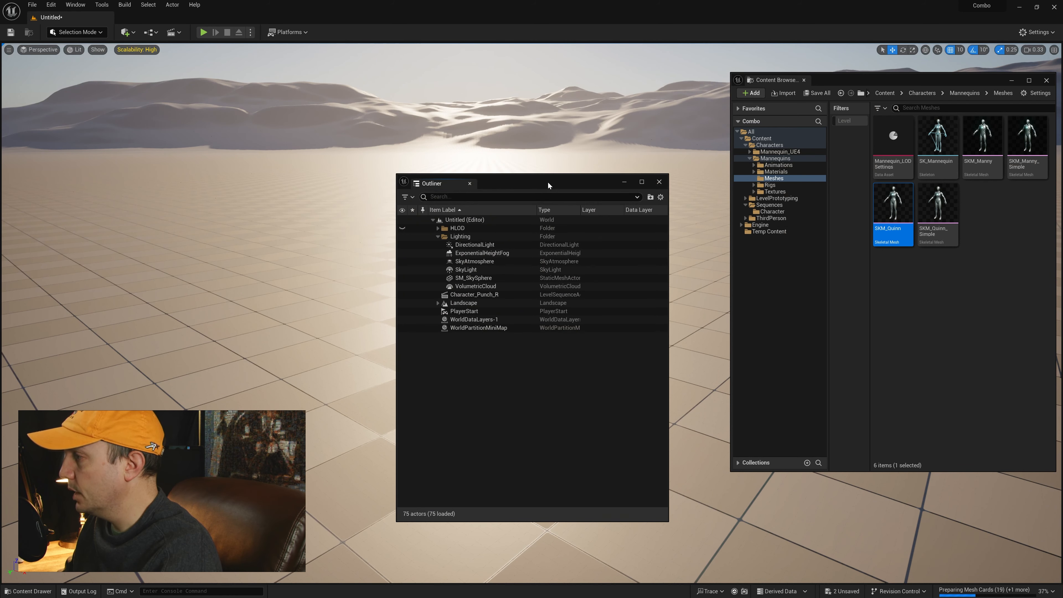
drag(548, 183, 154, 70)
click(78, 183)
key(Delete)
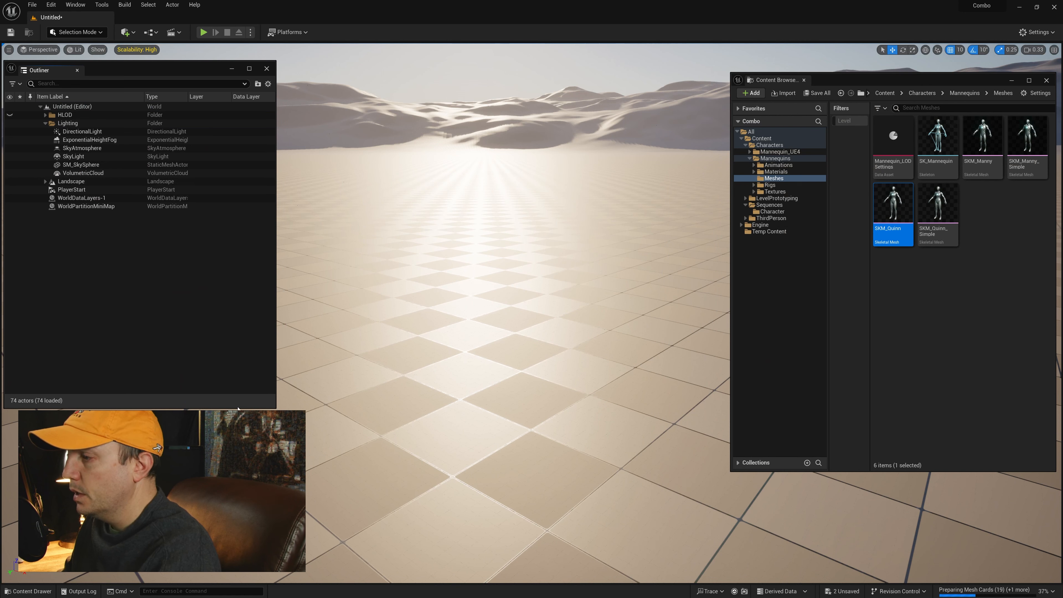
drag(239, 406, 239, 241)
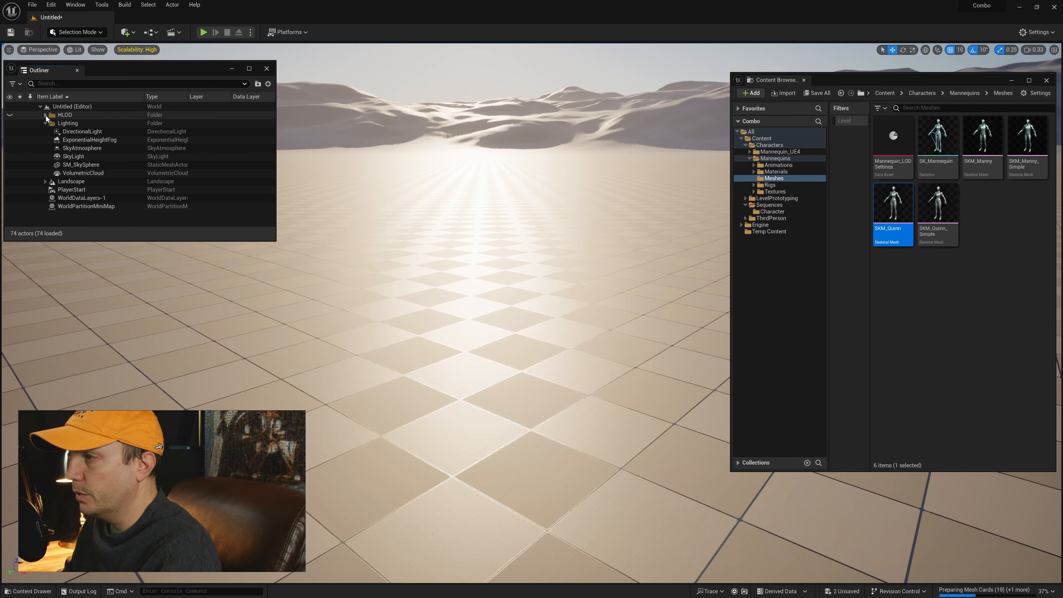
Step: Reopen the Character_Punch_R sequence from Sequences/Character and examine the Location channels of SKM_Quinn's Transform track
click(773, 211)
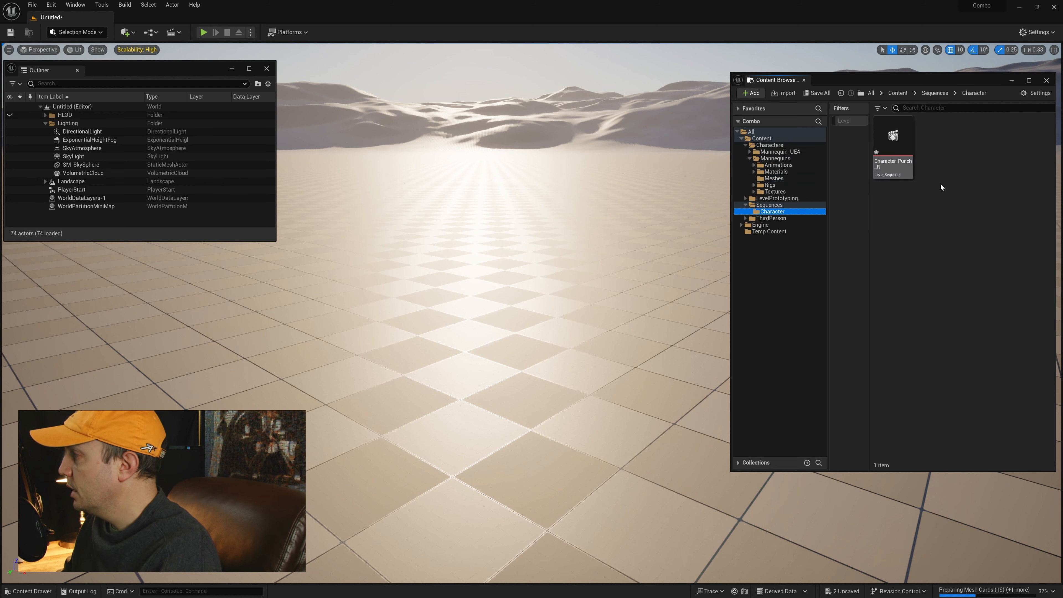
click(893, 145)
double_click(893, 146)
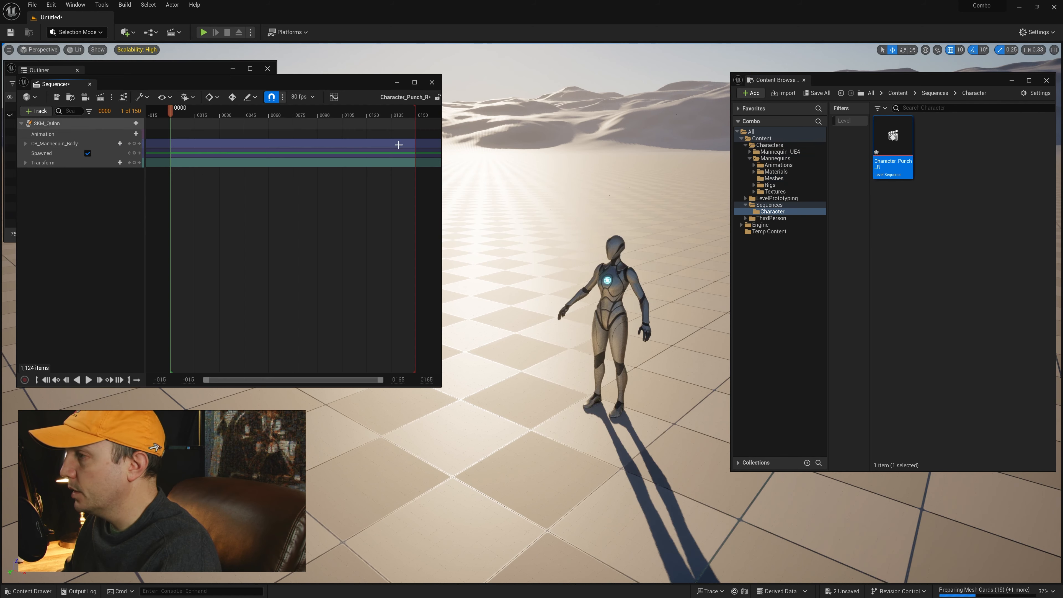
right_drag(524, 222, 540, 237)
key(w)
click(26, 163)
click(30, 171)
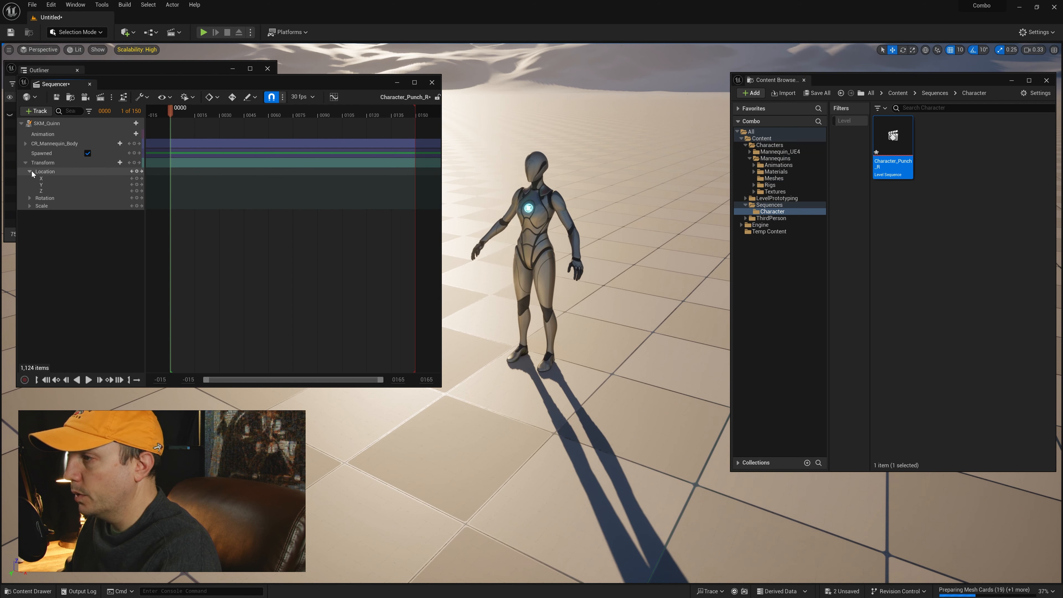
click(35, 172)
click(25, 163)
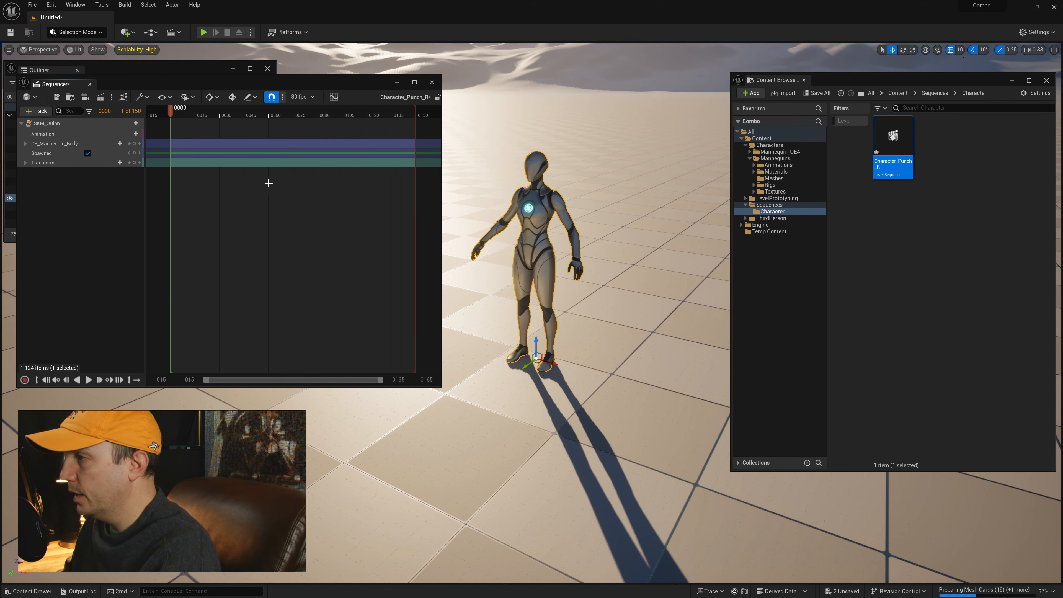
right_drag(495, 181, 494, 161)
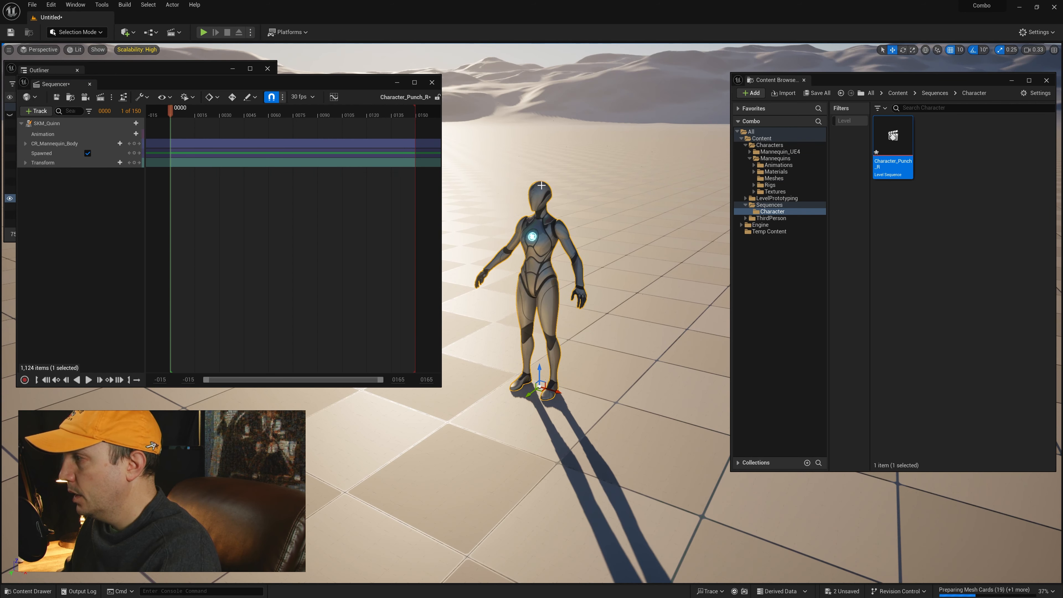
Step: Convert the spawnable SKM_Quinn in the sequence back to a possessable
right_click(39, 124)
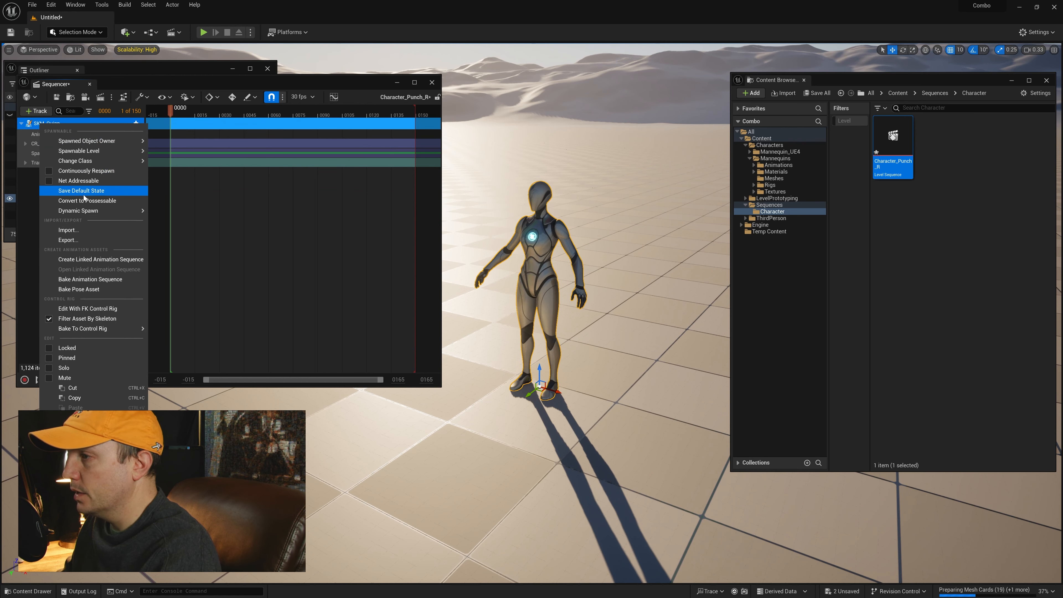
click(87, 201)
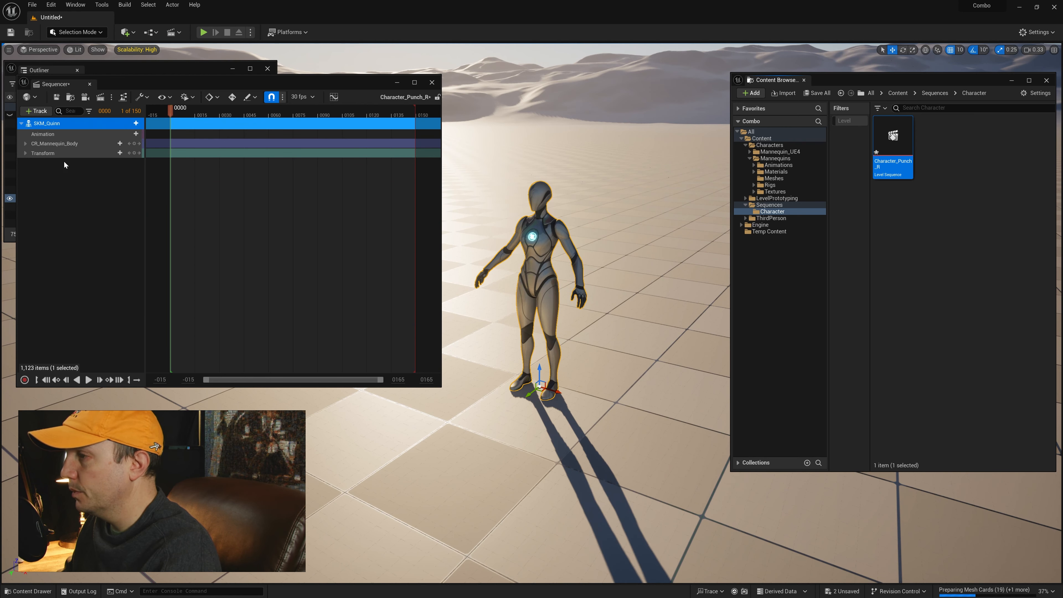
click(97, 198)
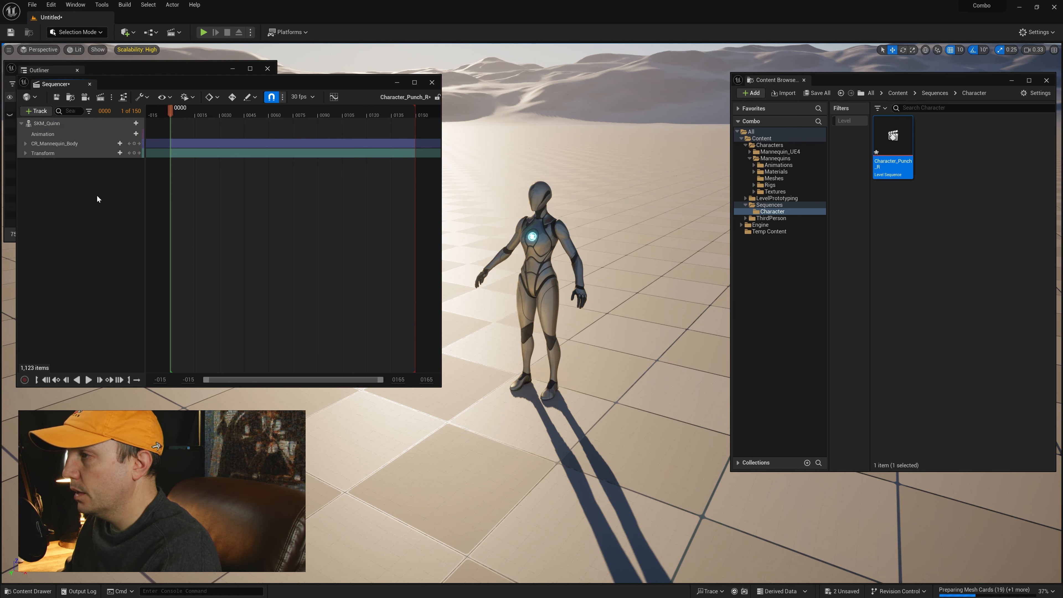
Step: Close Sequencer, then select the SKM_Quinn actor in the level and frame it in the viewport
click(432, 83)
click(81, 198)
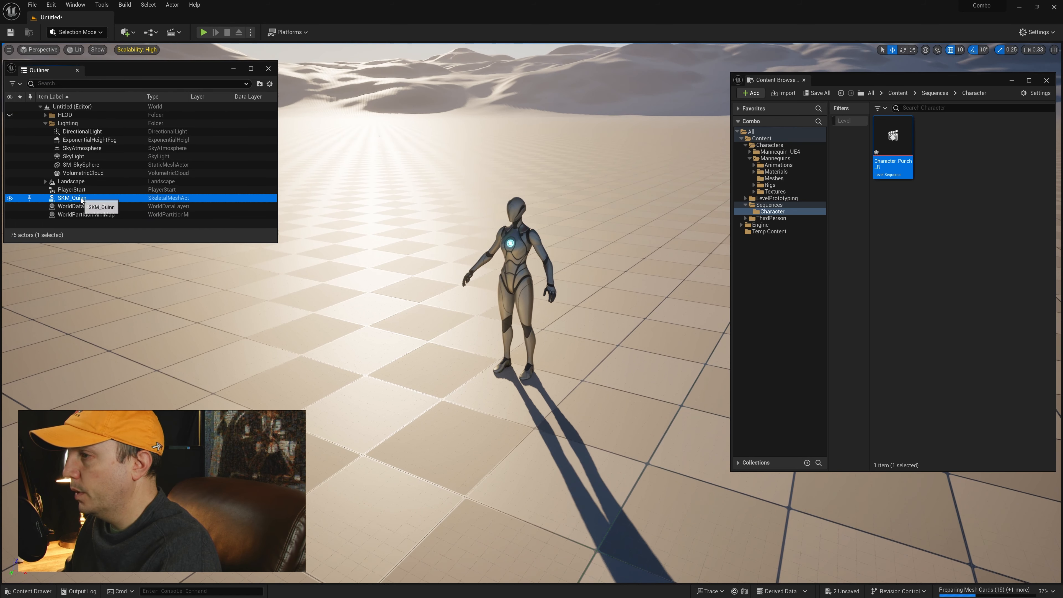
key(f)
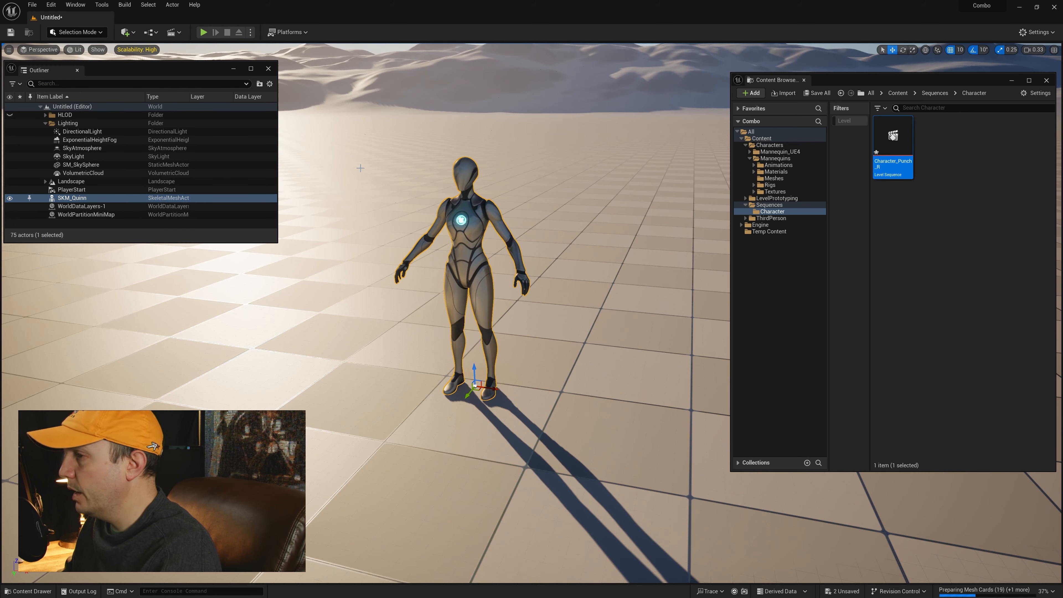
right_drag(411, 184, 407, 183)
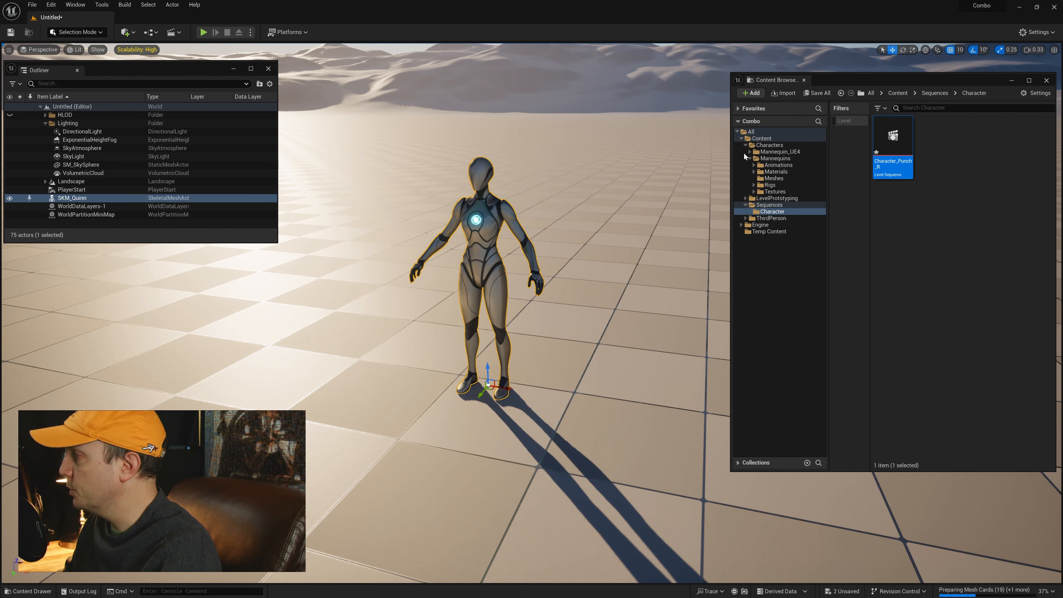
Step: Reopen the Character_Punch_R sequence and convert its SKM_Quinn possessable to a spawnable
mouse_move(509, 140)
right_down()
mouse_move(523, 140)
mouse_move(509, 140)
right_up()
key(w)
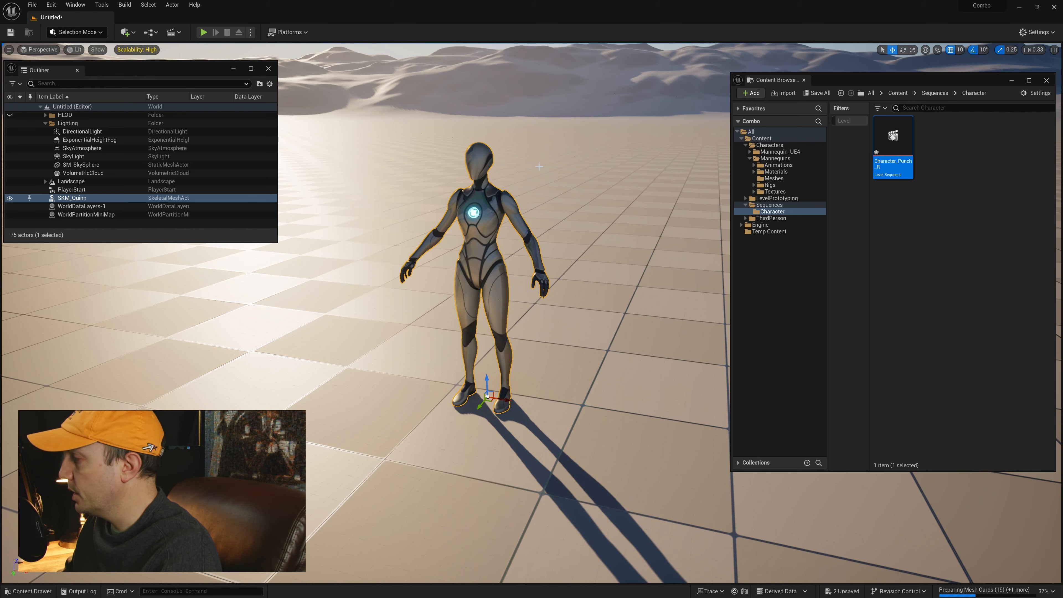
double_click(900, 155)
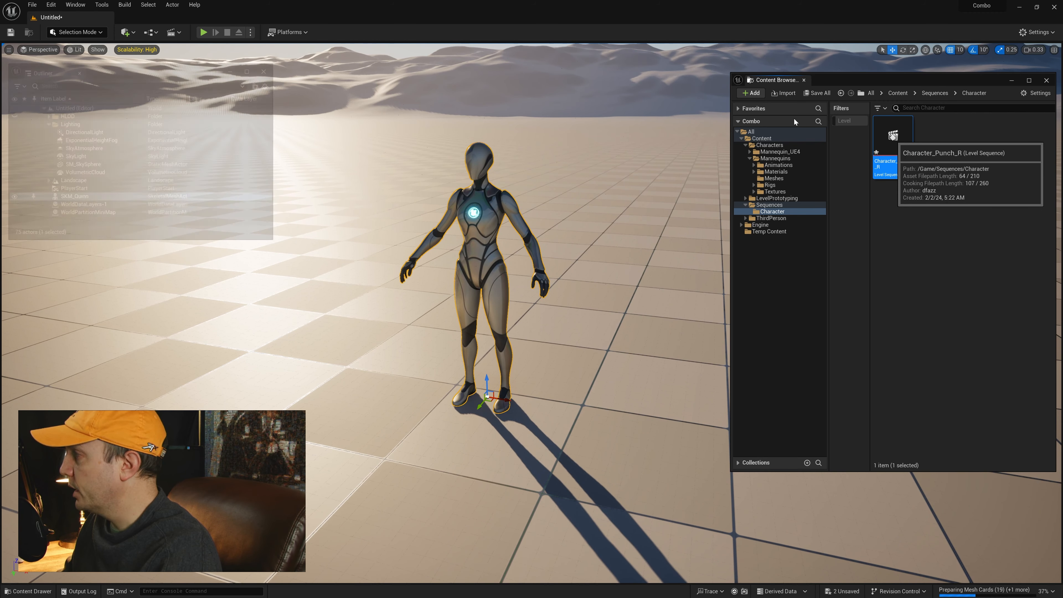
drag(265, 83, 254, 70)
drag(434, 104, 396, 104)
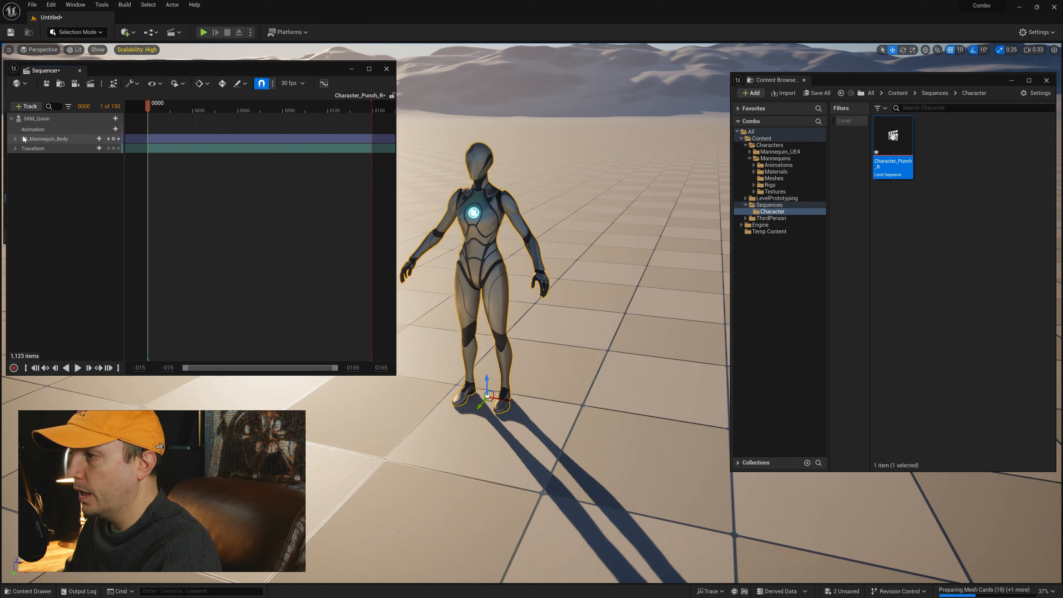
click(67, 119)
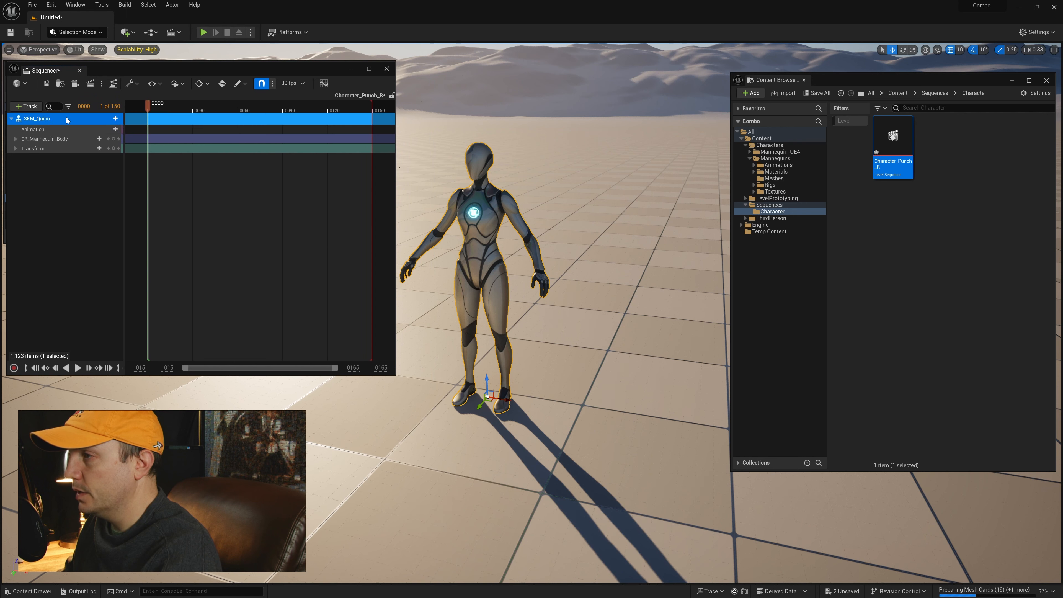
right_click(46, 123)
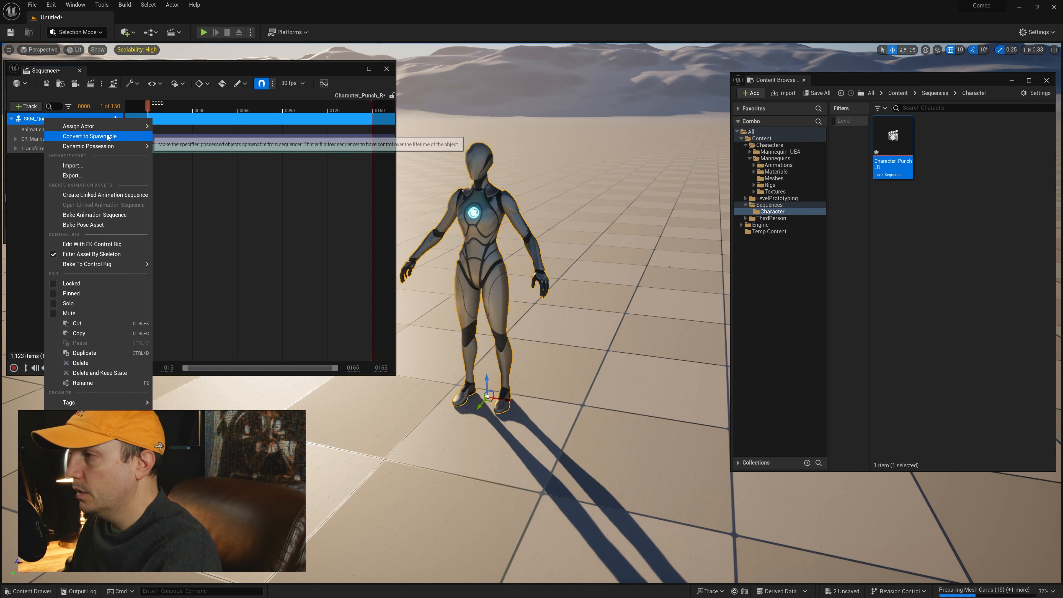
click(90, 137)
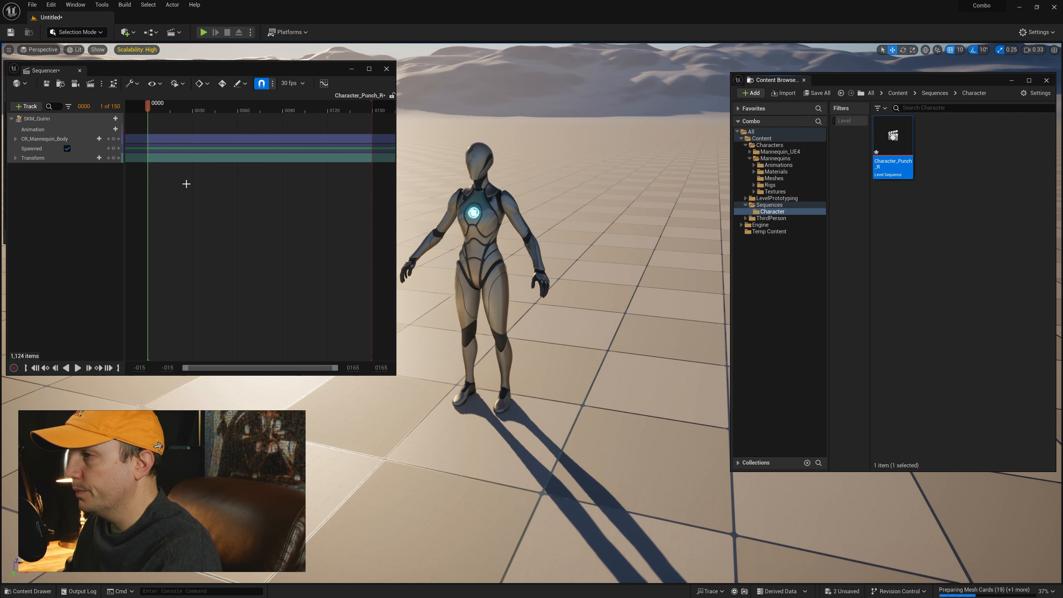
Step: Enlarge the Sequencer window, with time shown in seconds, and shorten the sequence's playback range to end at 1.00
drag(140, 374, 140, 508)
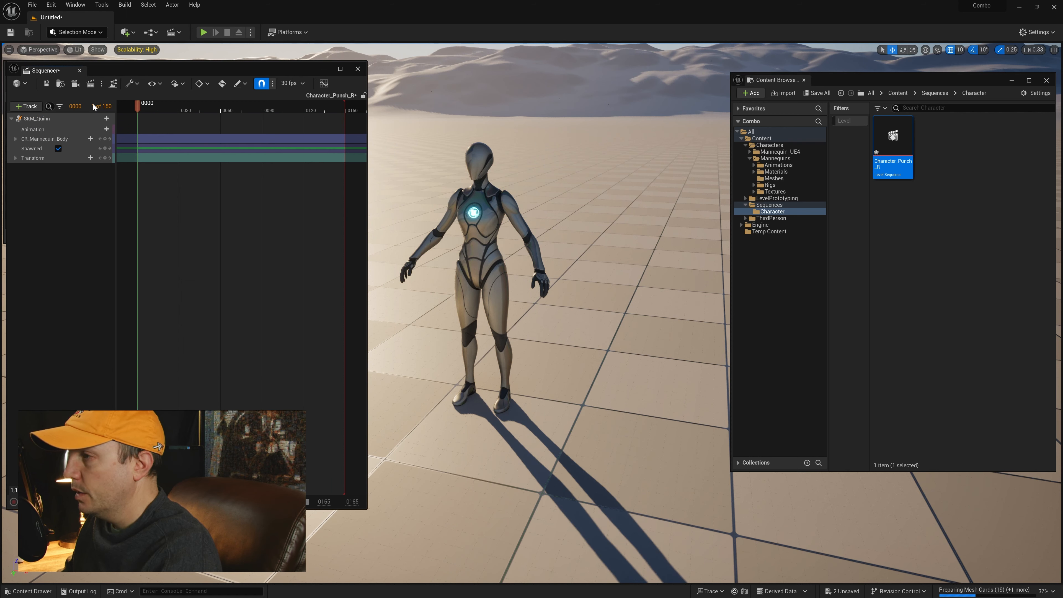
drag(169, 75, 171, 75)
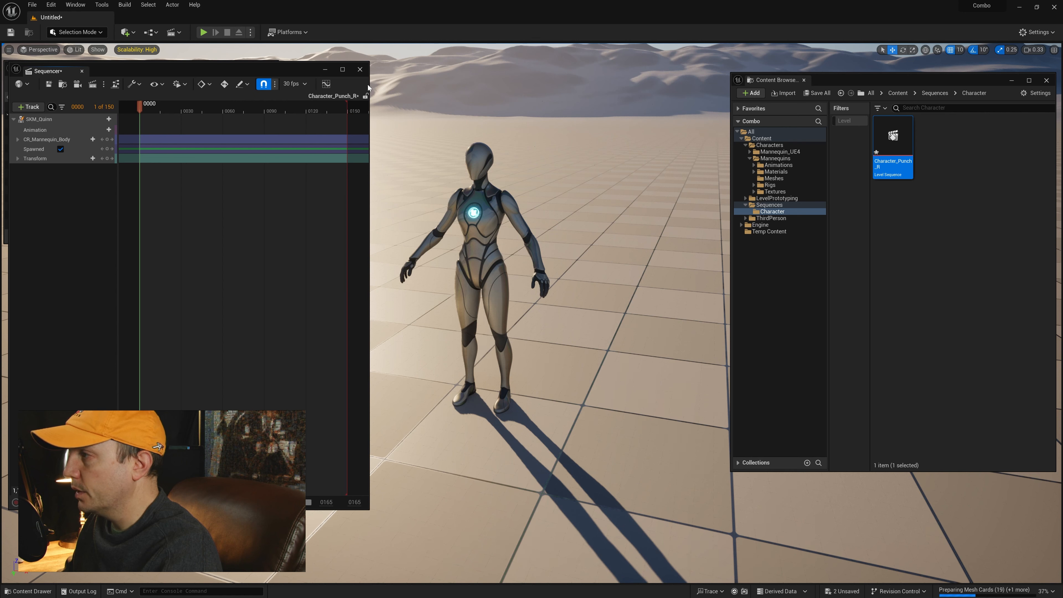
drag(367, 83, 456, 83)
click(293, 84)
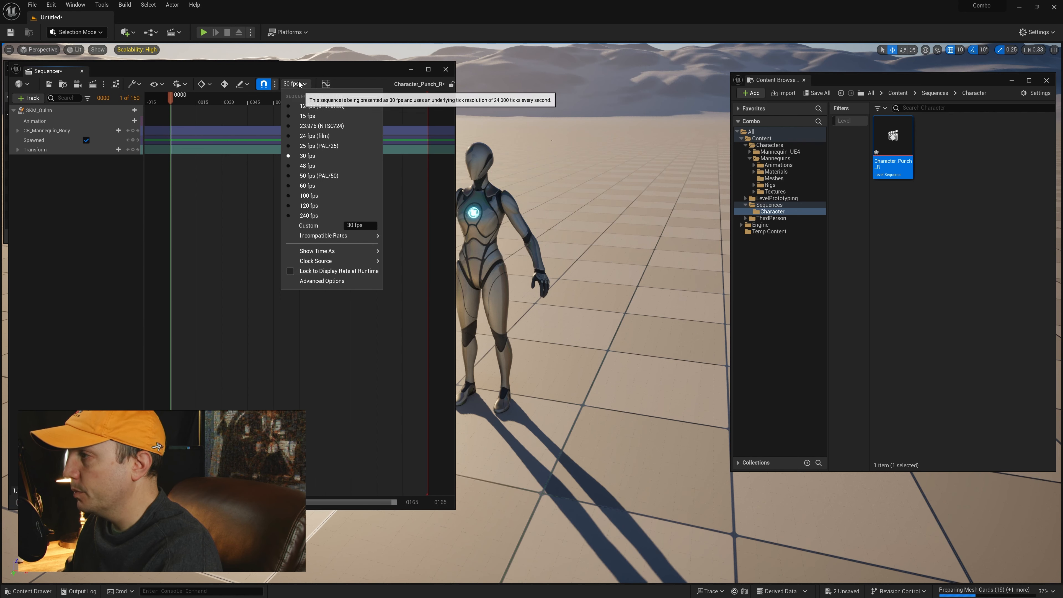
mouse_move(331, 252)
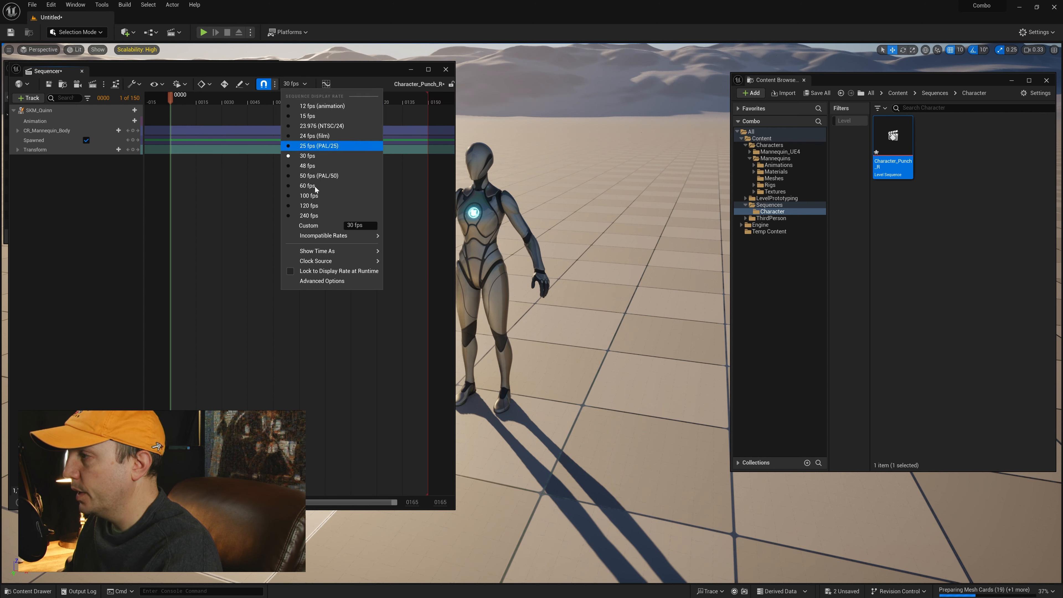
click(395, 264)
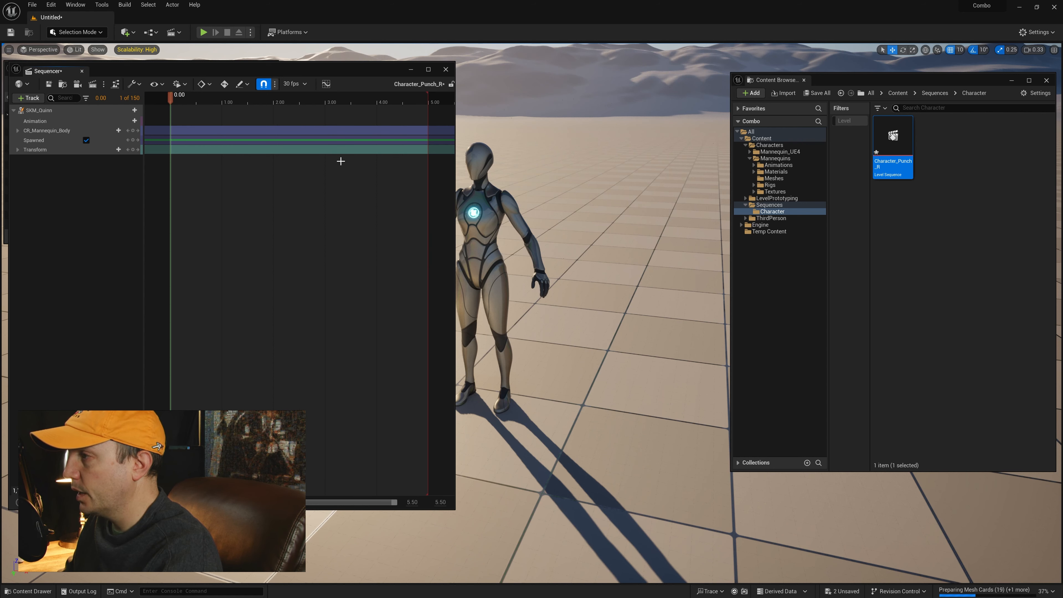
mouse_move(289, 98)
mouse_down()
mouse_move(364, 97)
mouse_move(213, 97)
mouse_move(223, 98)
mouse_up()
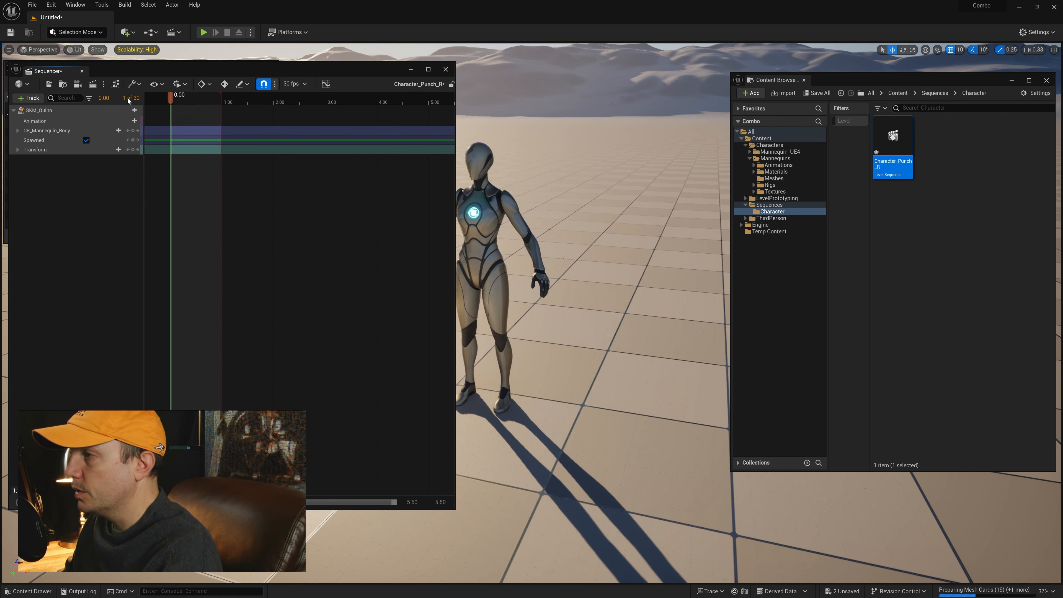
Step: Try a 60 fps display rate for the sequence and restore it to 30 fps
click(291, 84)
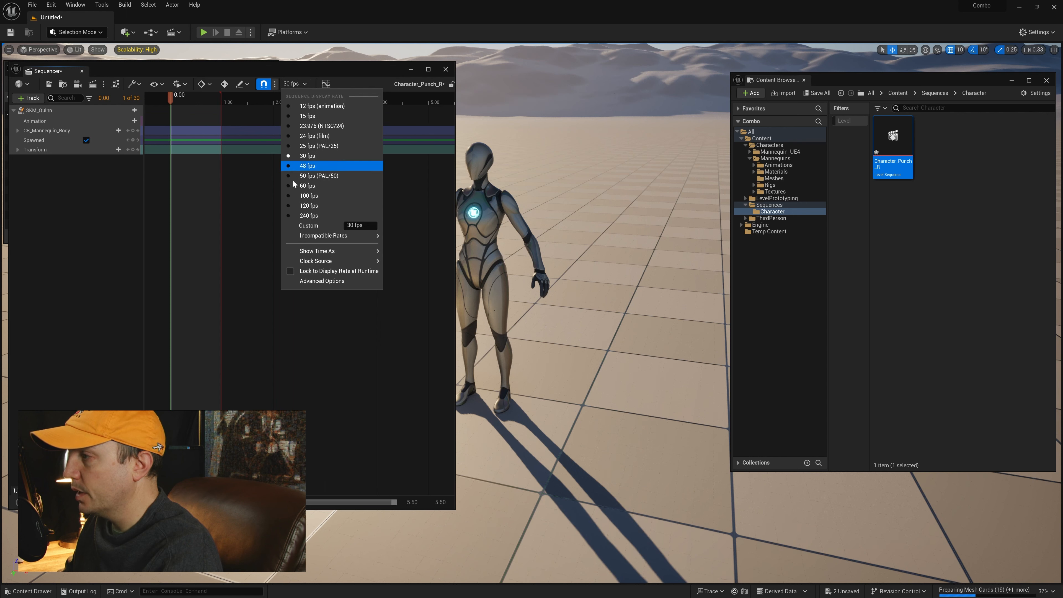
click(307, 185)
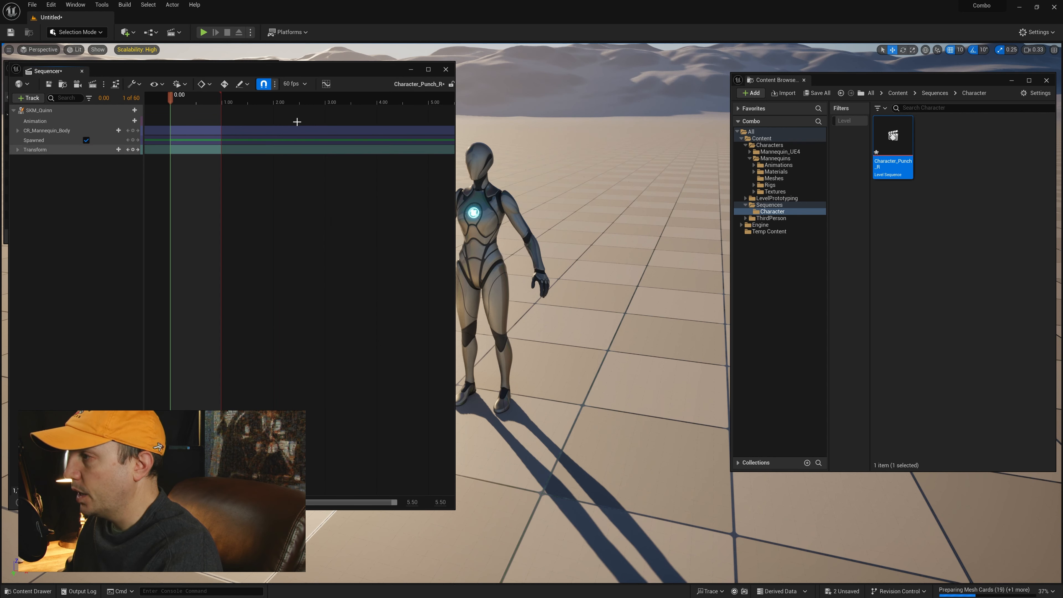
click(295, 84)
click(290, 158)
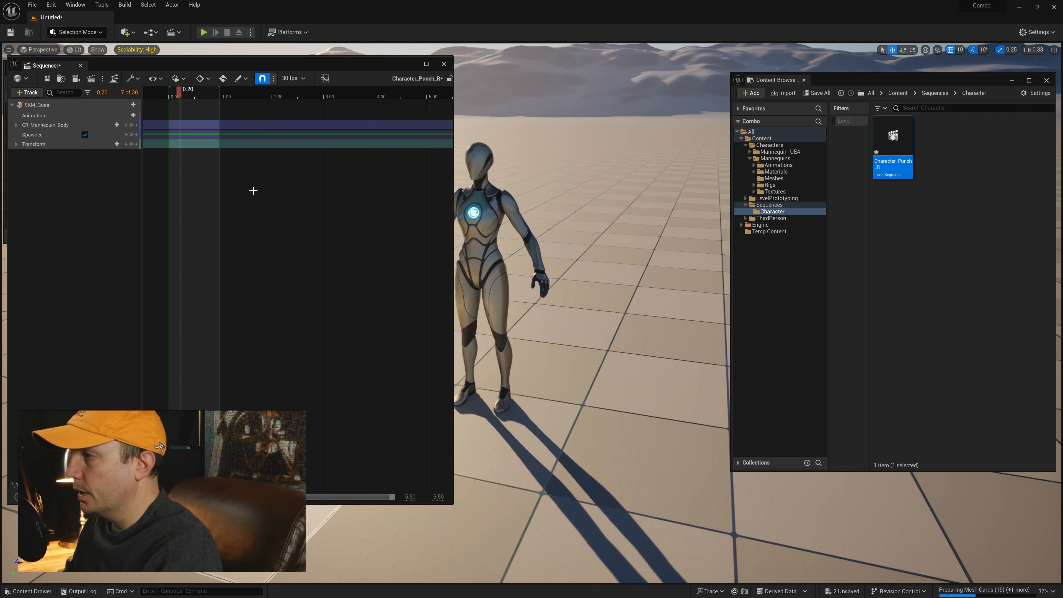
Step: Fit the timeline to the one-second range and select the CR_Mannequin_Body track to show the rig controls on the mannequin
ctrl+scroll(253, 191, up, 6)
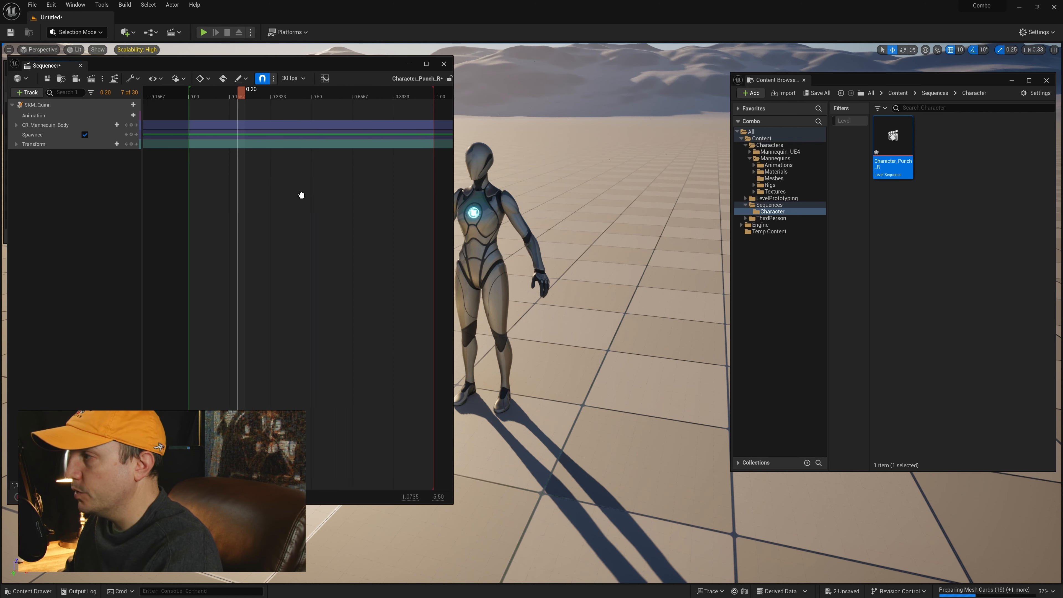
drag(453, 104, 437, 104)
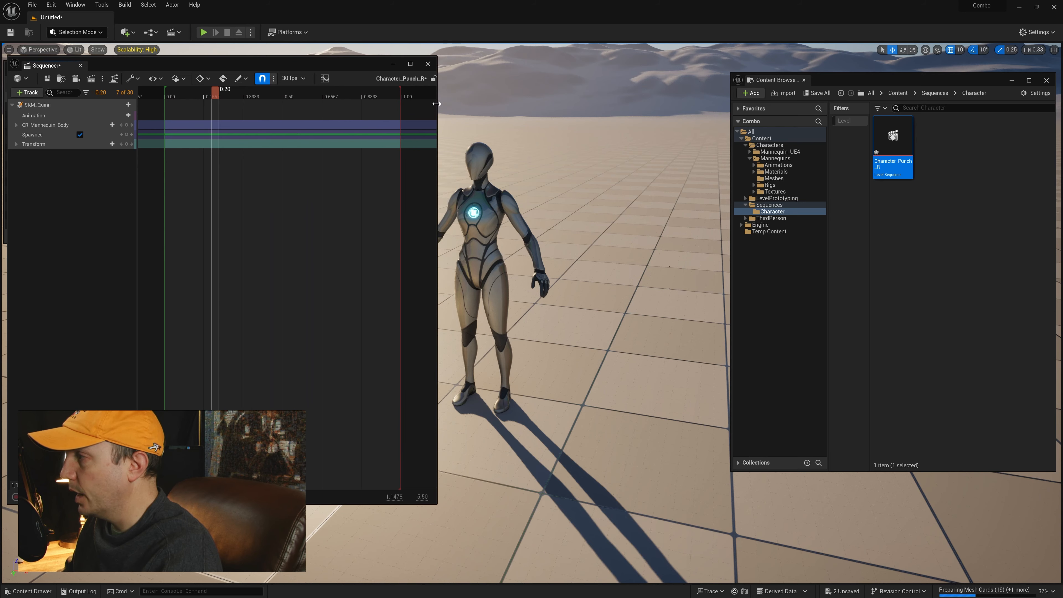
drag(325, 64, 323, 55)
mouse_move(586, 218)
right_down()
mouse_move(609, 218)
mouse_move(592, 225)
right_up()
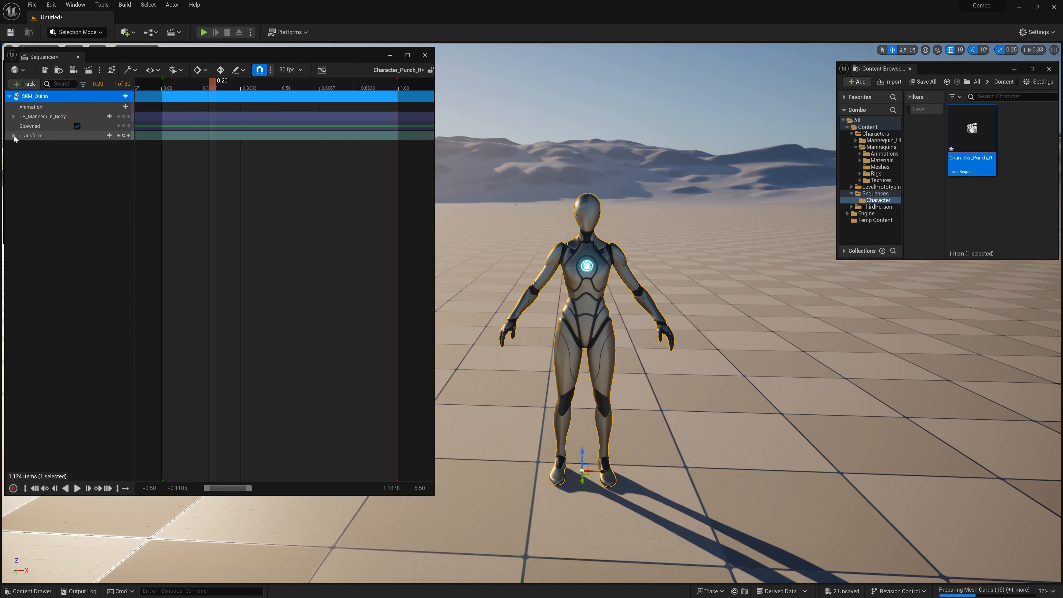
right_drag(495, 268, 494, 294)
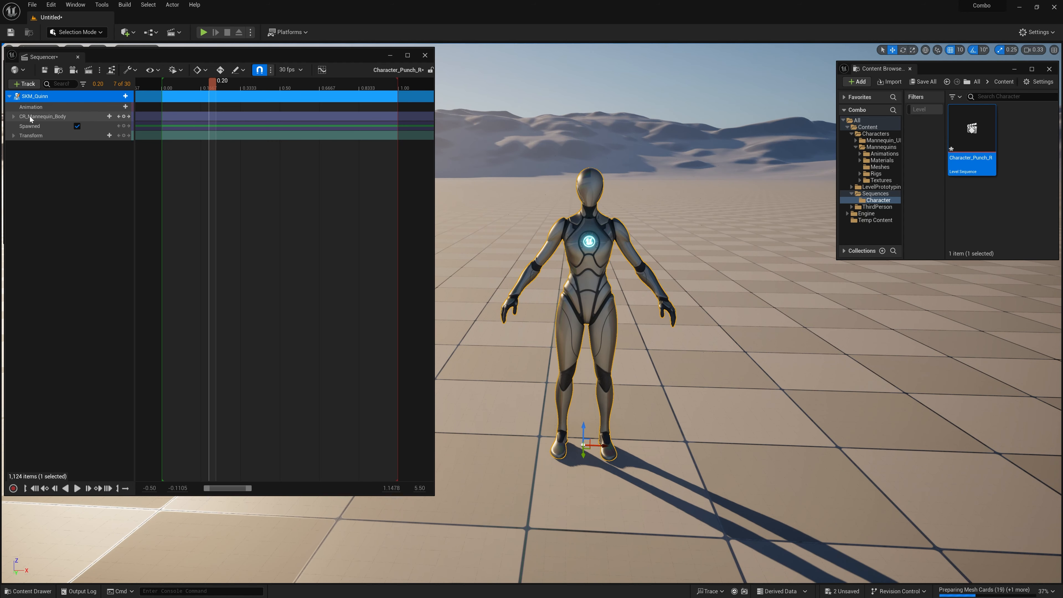
click(42, 116)
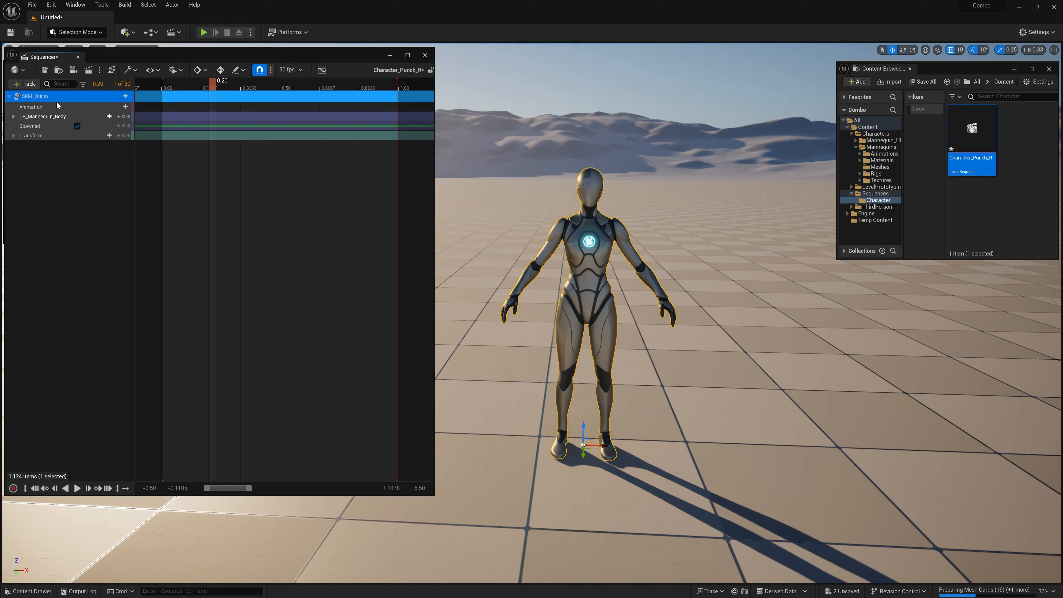
mouse_move(586, 207)
right_down()
mouse_move(583, 238)
mouse_move(573, 198)
right_up()
key(w)
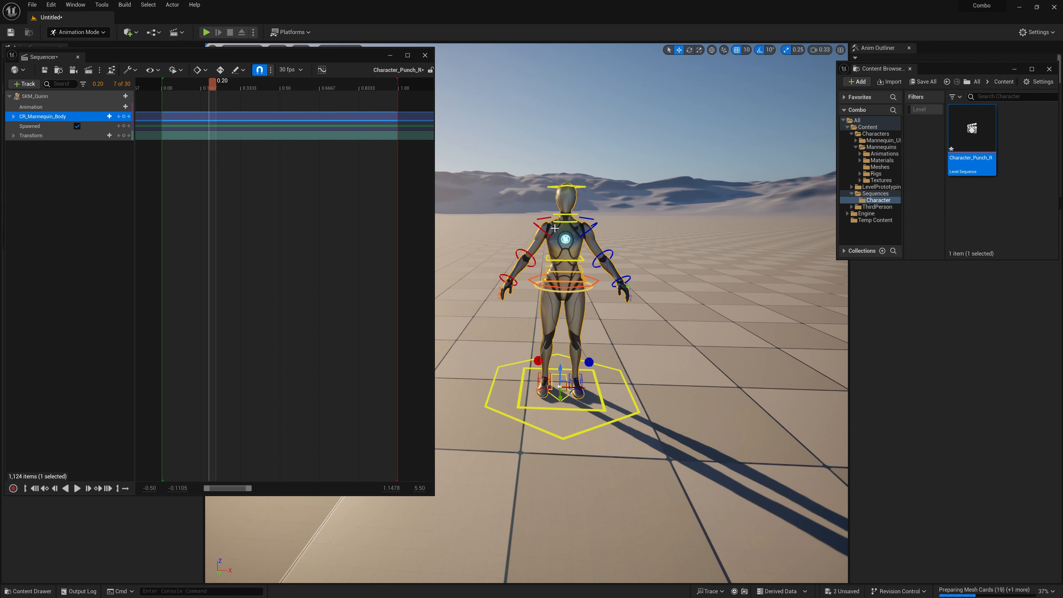
Step: Key all CR_Mannequin_Body controls at 0.00 and check the keys on the individual control tracks
click(13, 116)
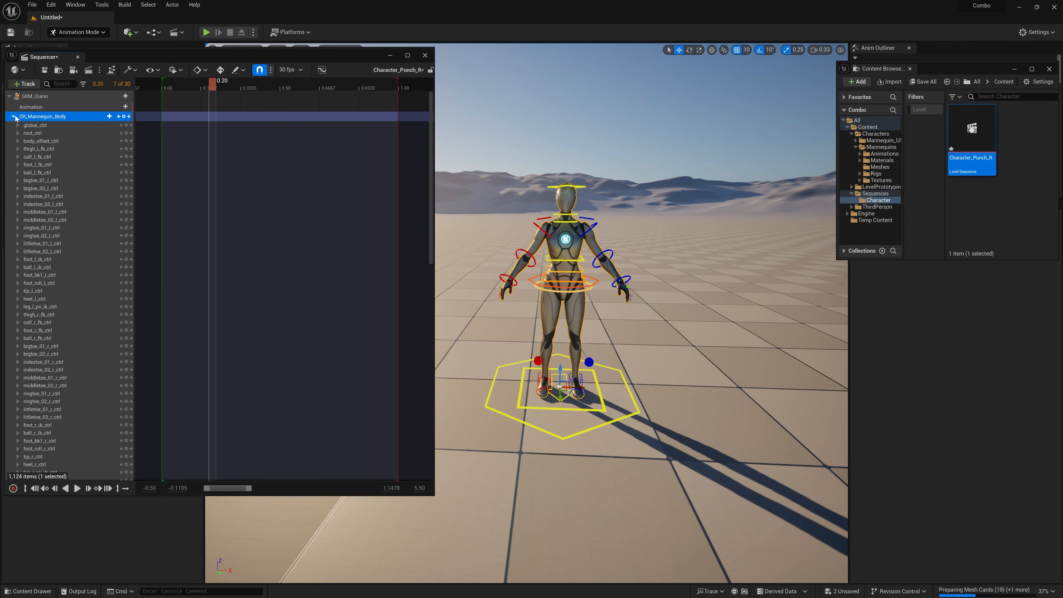
click(14, 116)
click(184, 86)
click(167, 88)
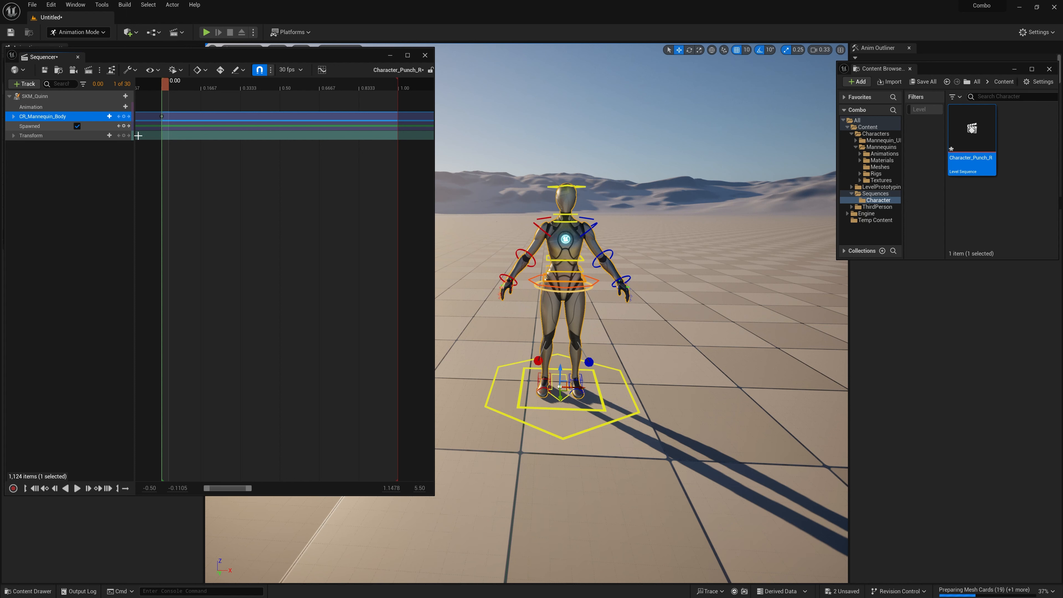
click(14, 116)
scroll(72, 280, down, 10)
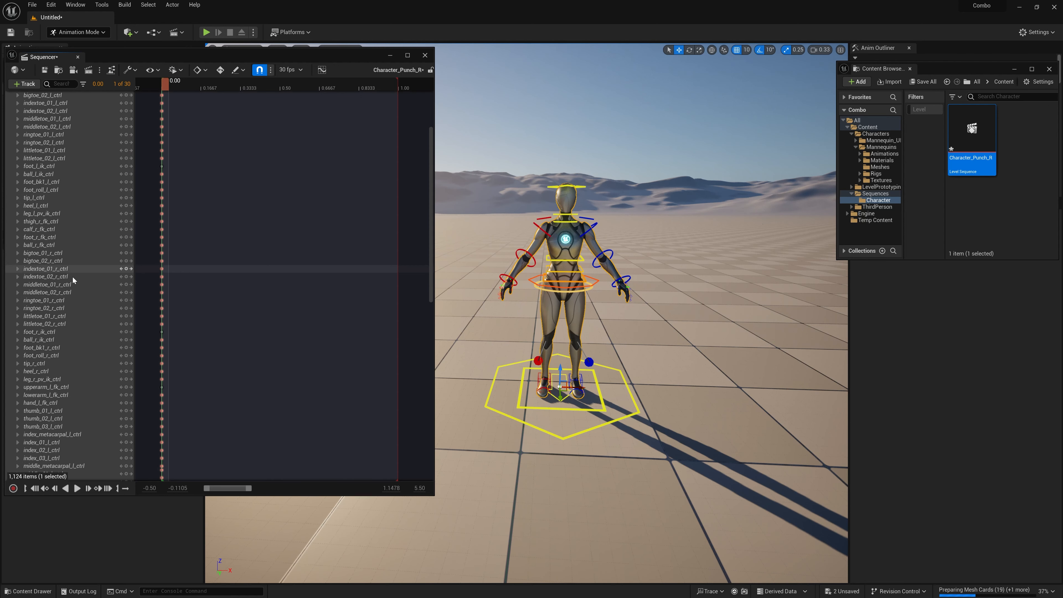
scroll(72, 280, up, 10)
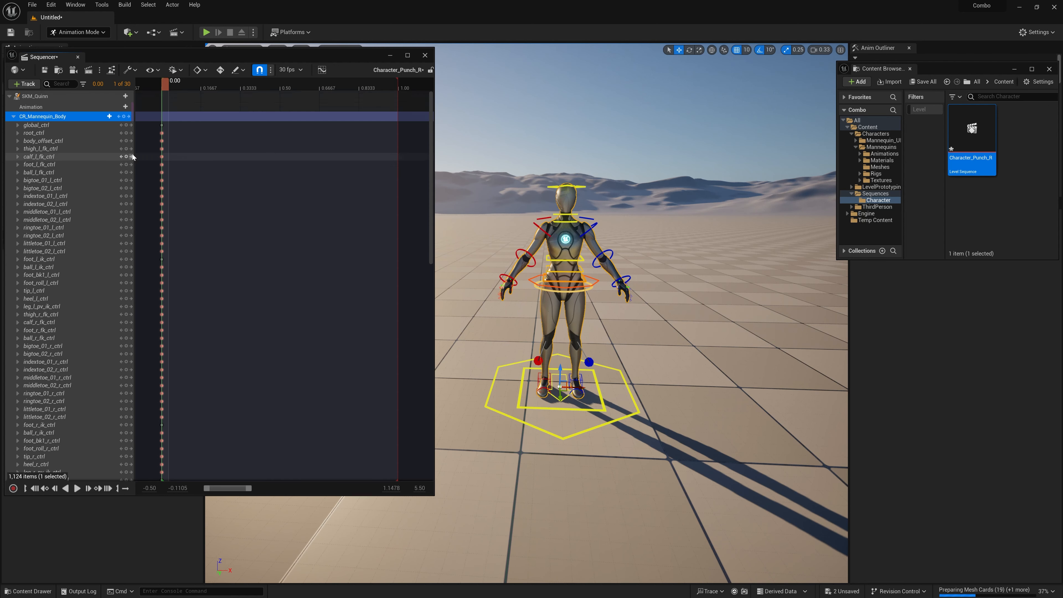
click(14, 116)
Step: Key all CR_Mannequin_Body controls at 1.00, the end of the playback range
click(153, 129)
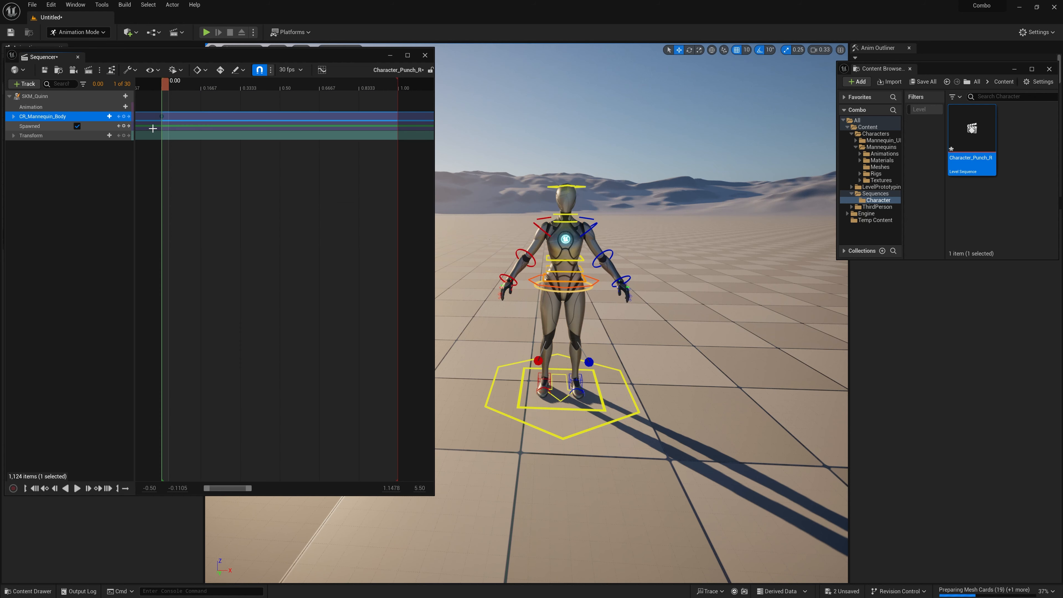
right_drag(149, 135, 151, 129)
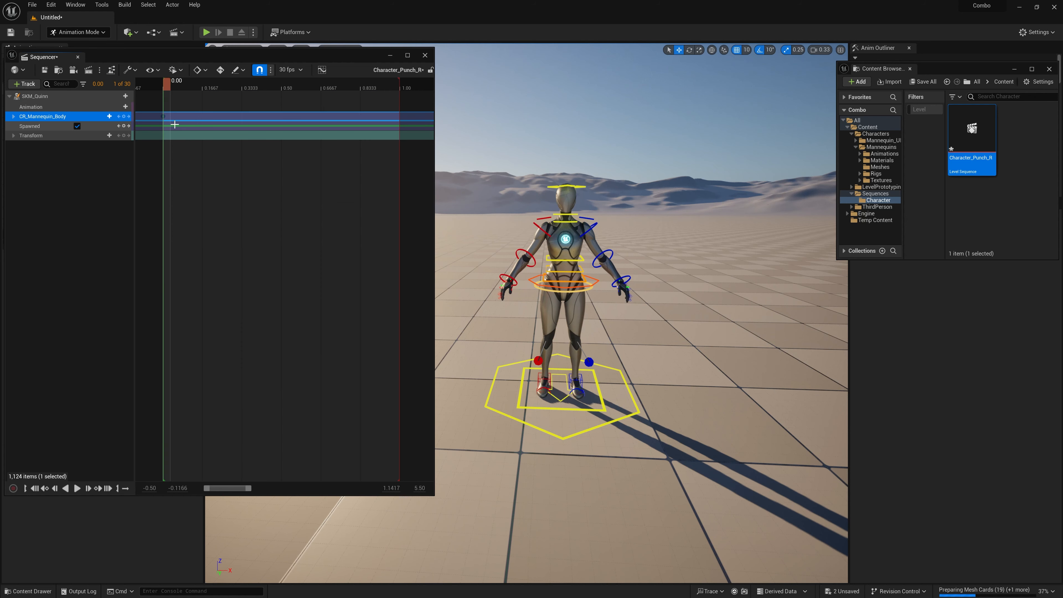
click(395, 86)
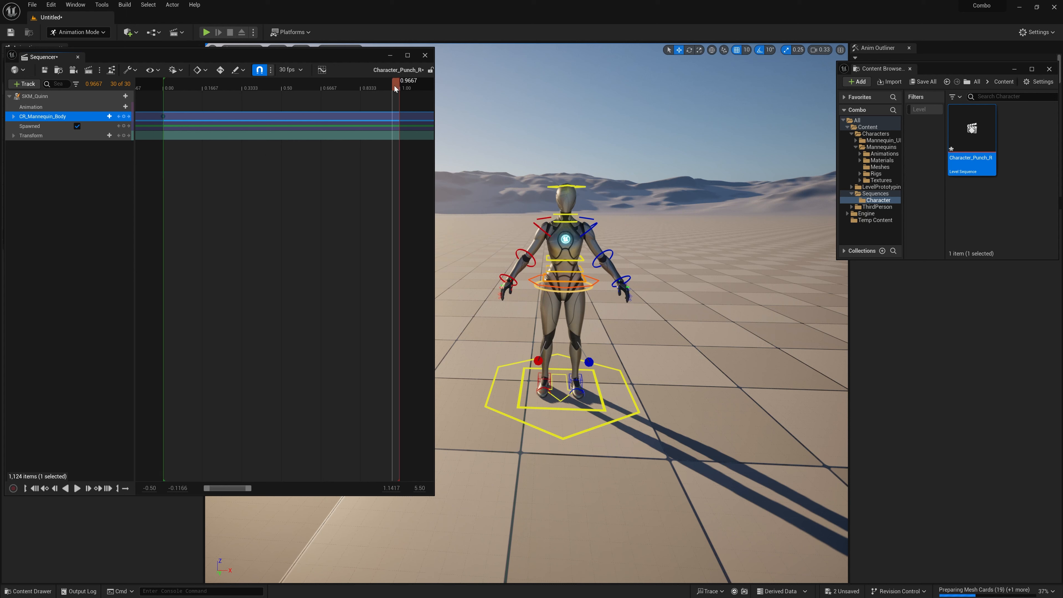
click(401, 87)
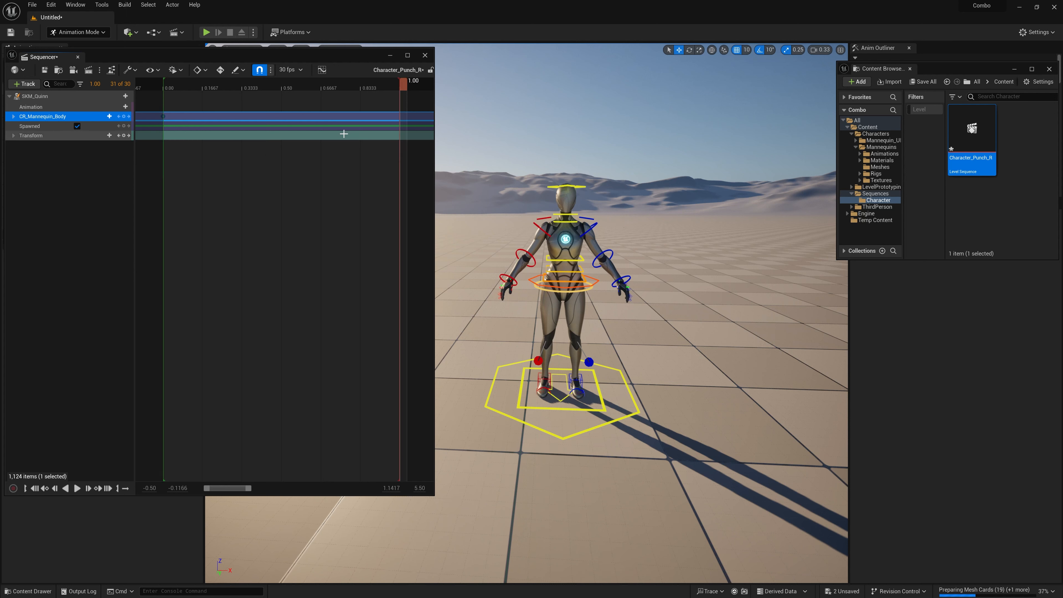
key(Return)
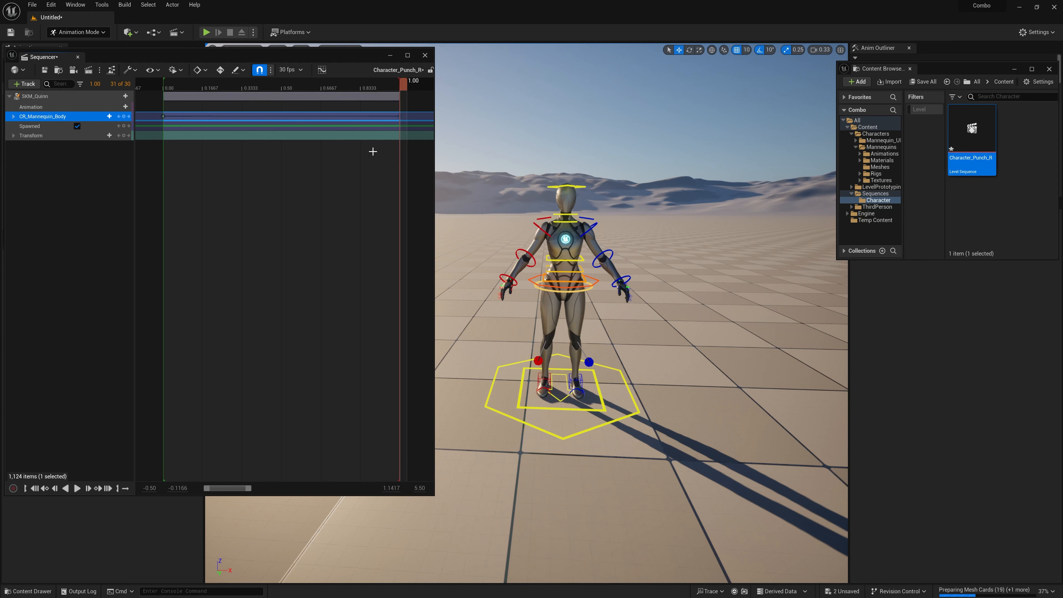
Step: At 0.50, filter the CR_Mannequin_Body tracks by "ik", enable arm_r_fk_ik_switch and inspect the mannequin's right-hand IK control
drag(212, 98, 286, 96)
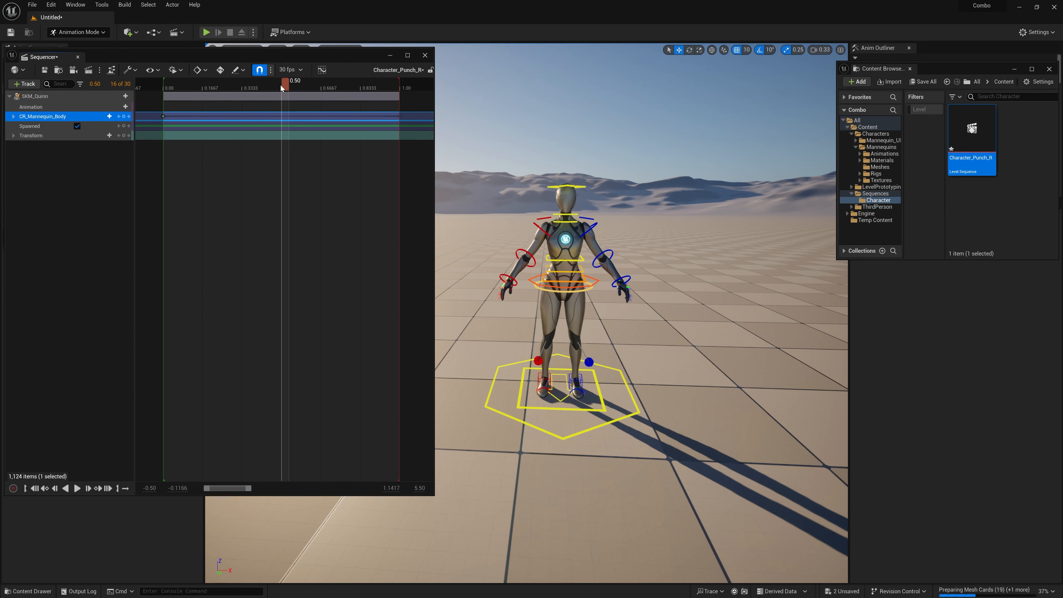
click(14, 116)
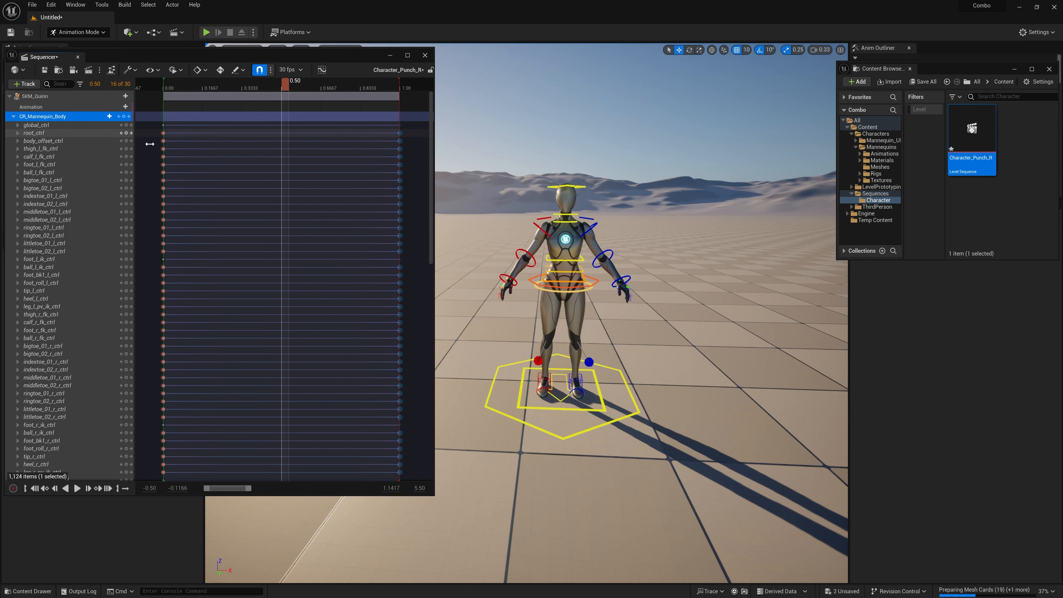
click(13, 117)
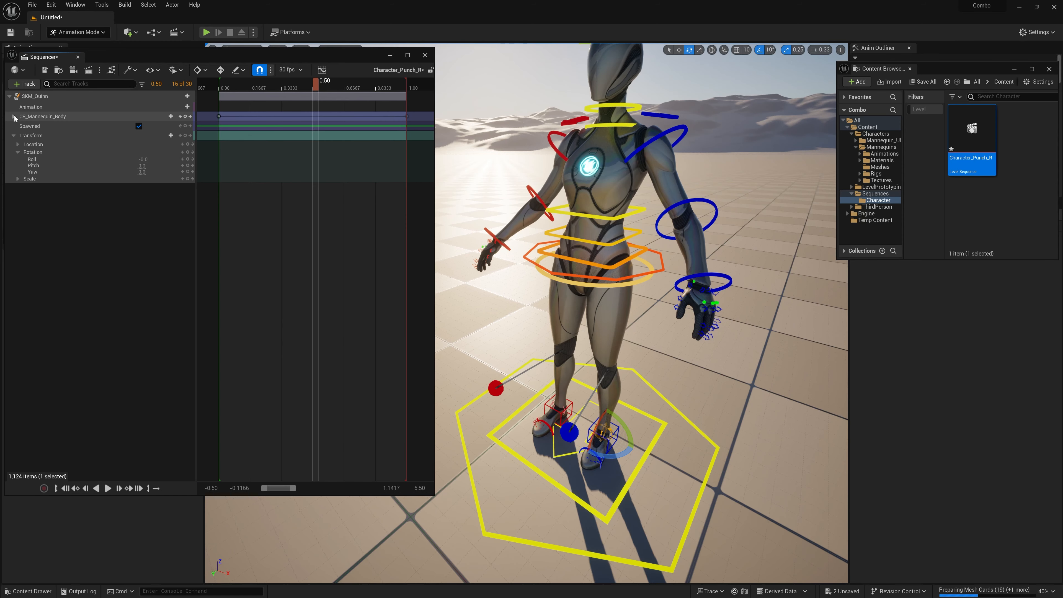
click(14, 116)
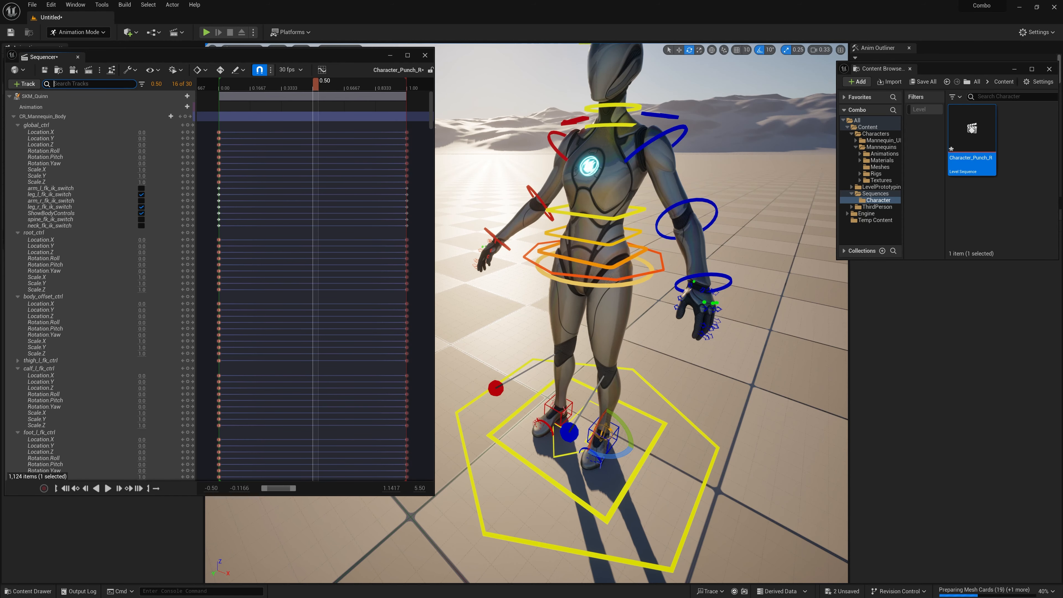
text(ik)
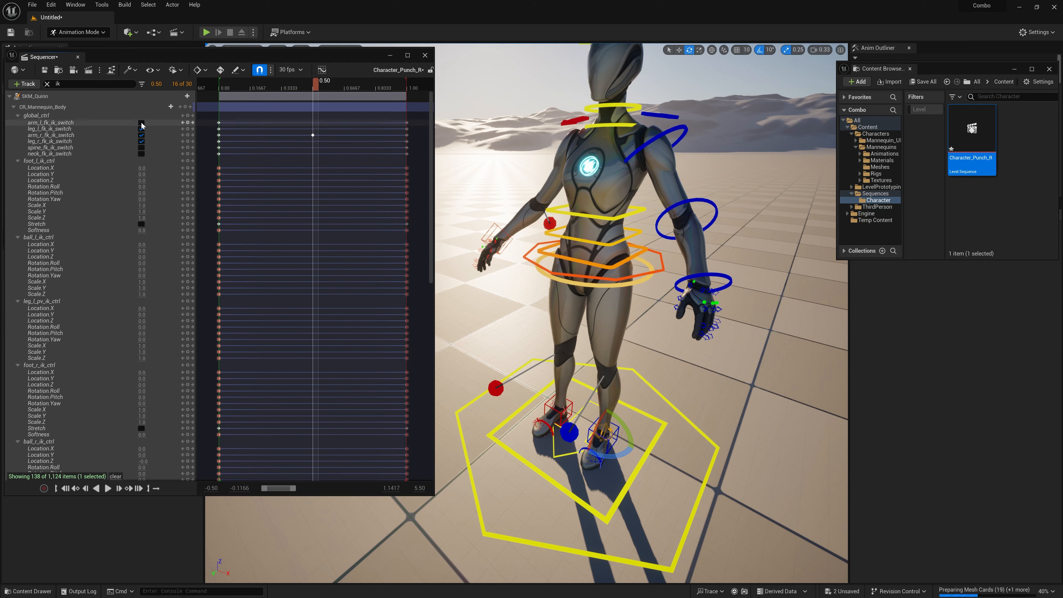
right_drag(507, 218, 468, 262)
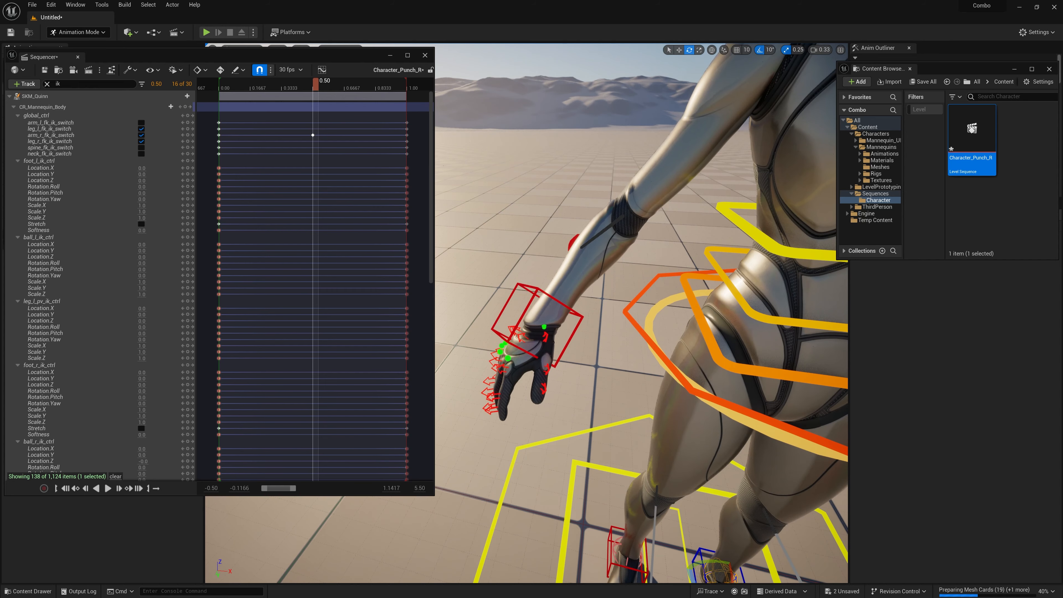
Step: At 0.50, raise the mannequin's right-hand IK control in front of the waist and rotate the hand inward
click(537, 289)
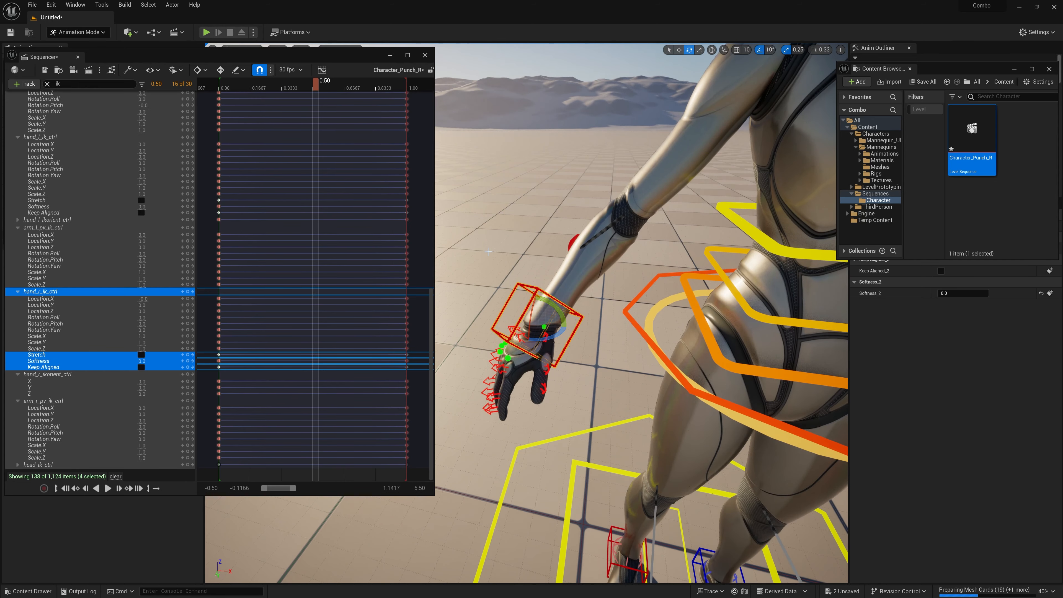
right_drag(524, 251, 574, 246)
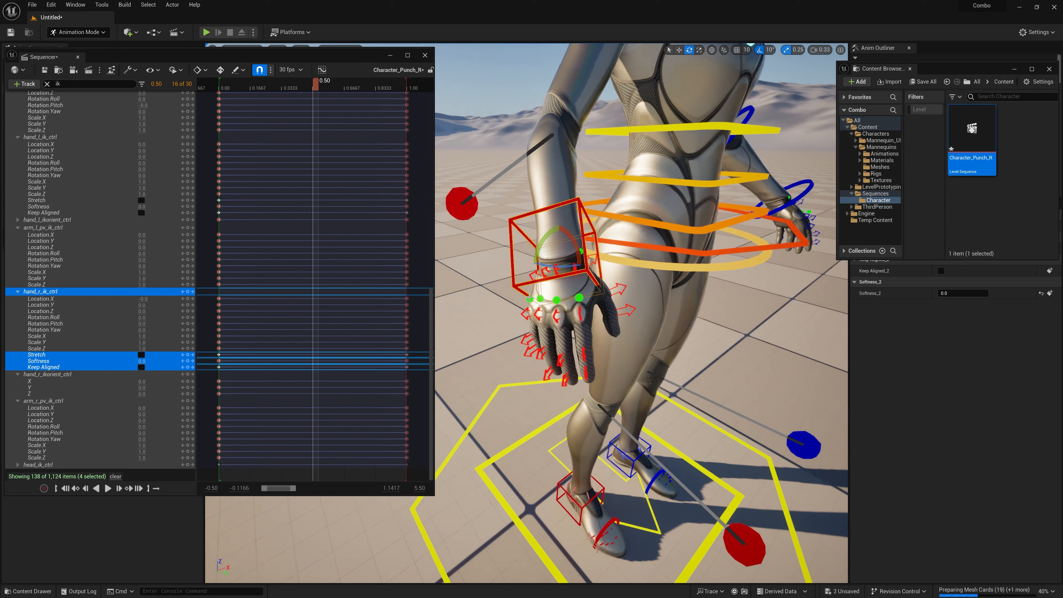
drag(560, 237, 544, 199)
key(e)
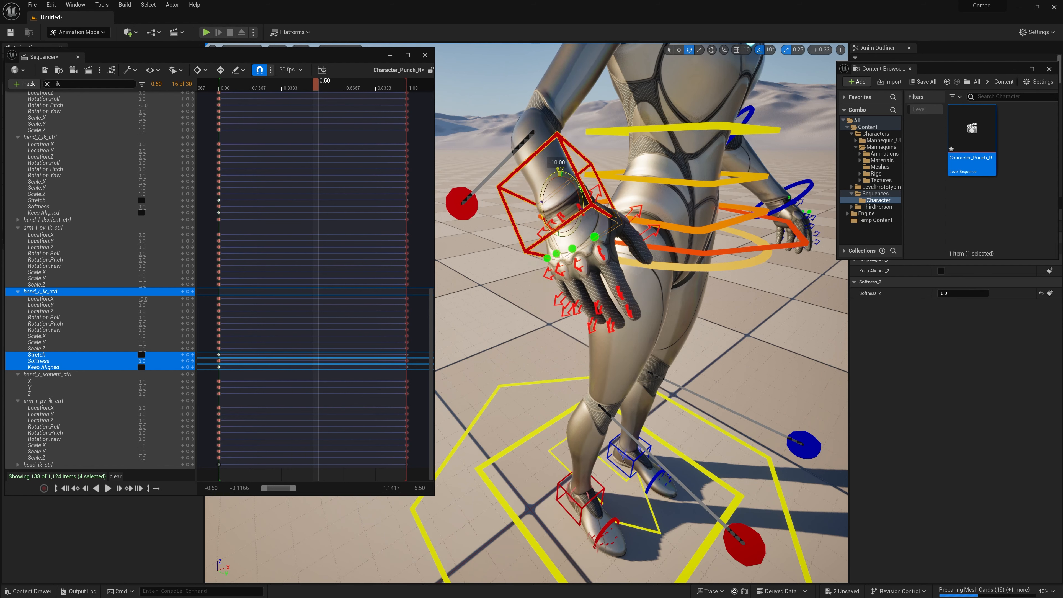
scroll(553, 235, down, 10)
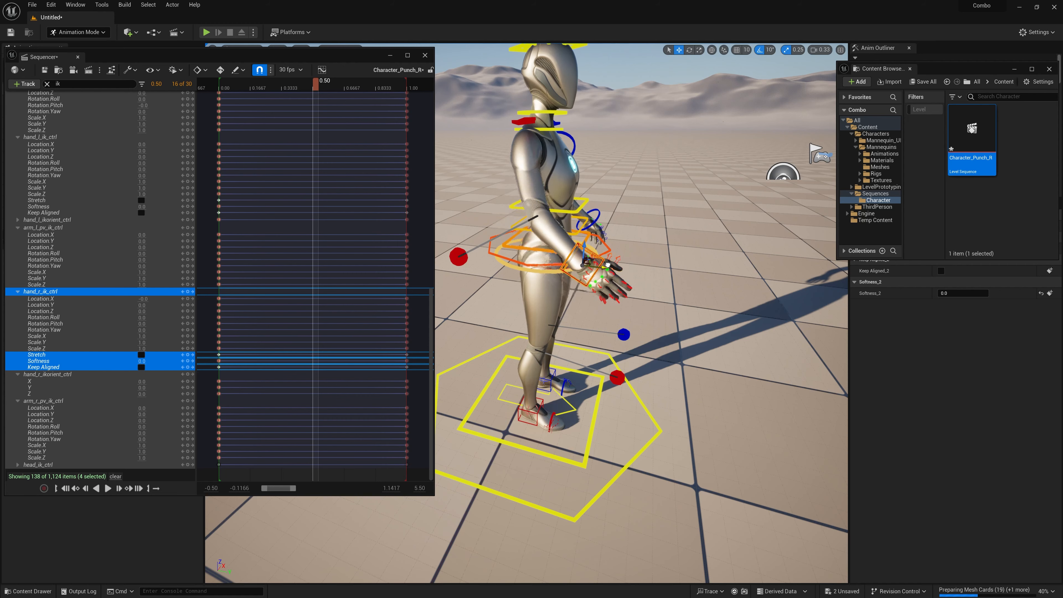
right_drag(600, 263, 584, 289)
key(d)
drag(585, 291, 632, 227)
key(e)
drag(648, 255, 670, 243)
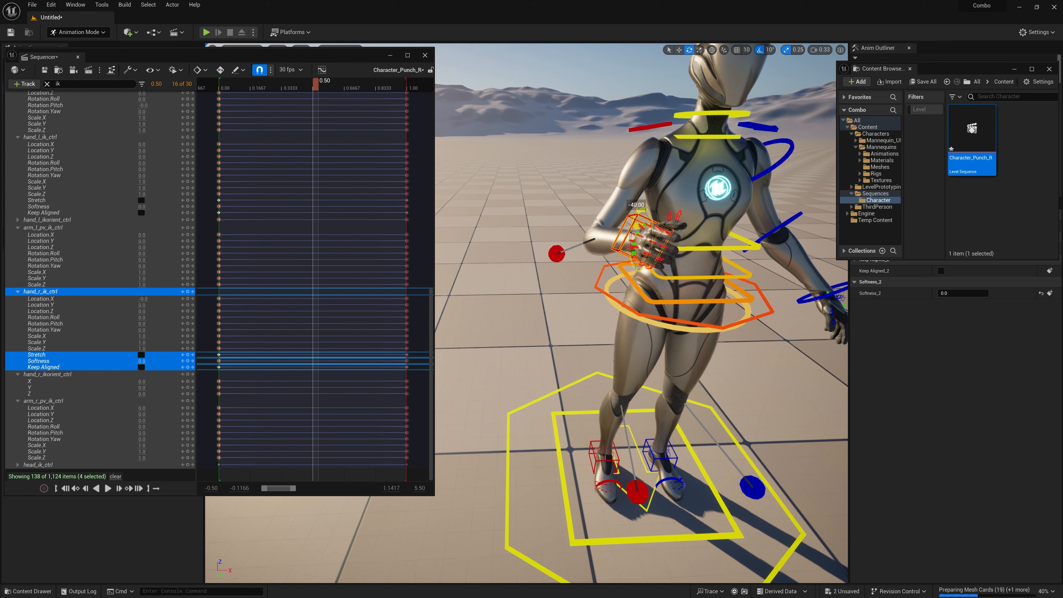
Step: Move the right-hand IK control up and forward in front of the chest and key hand_r_ik_ctrl at 0.50
key(w)
right_drag(602, 263, 644, 264)
key(a)
drag(506, 224, 511, 235)
key(w)
drag(512, 245, 571, 201)
right_drag(576, 207, 526, 212)
key(d)
drag(579, 216, 666, 215)
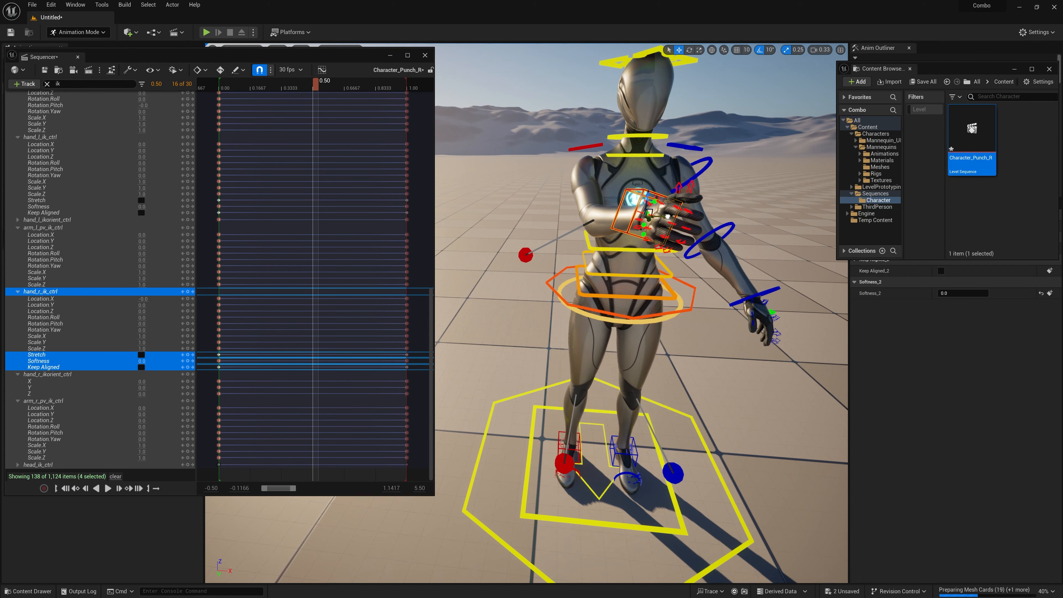
key(d)
right_drag(668, 216, 588, 219)
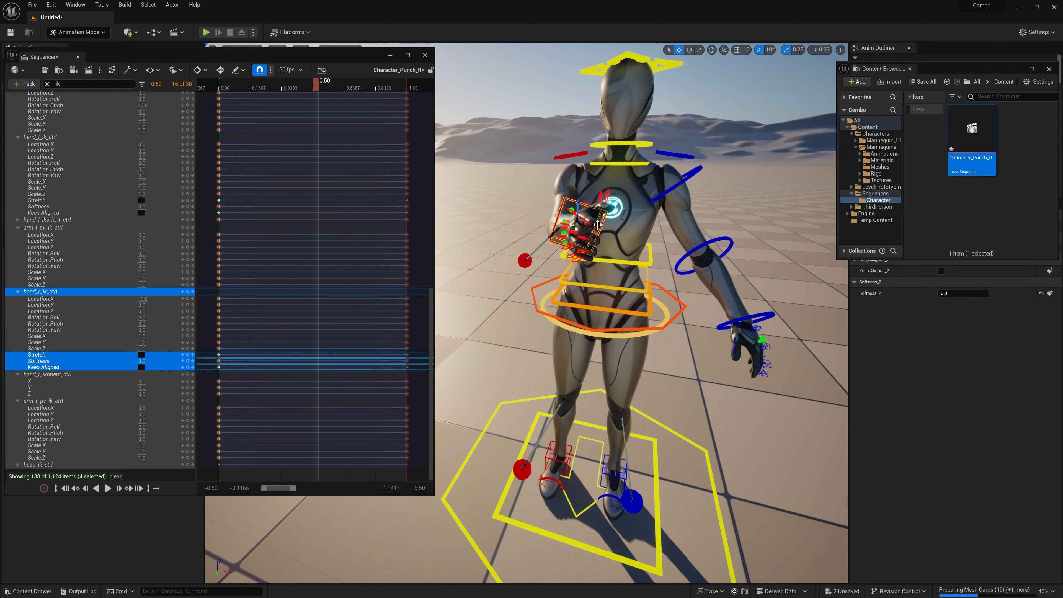
drag(597, 225, 608, 225)
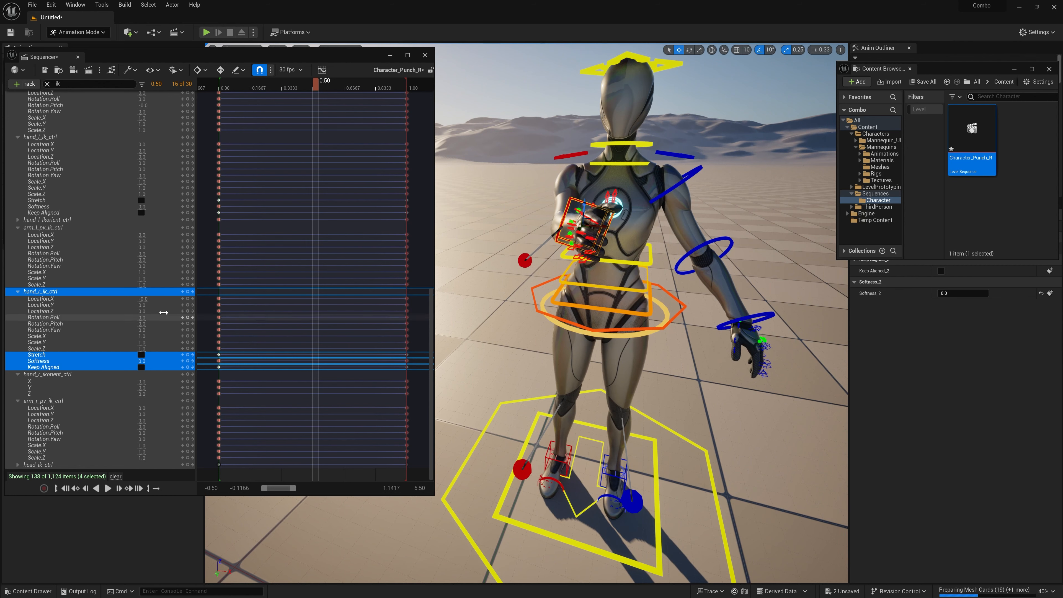
scroll(118, 161, up, 5)
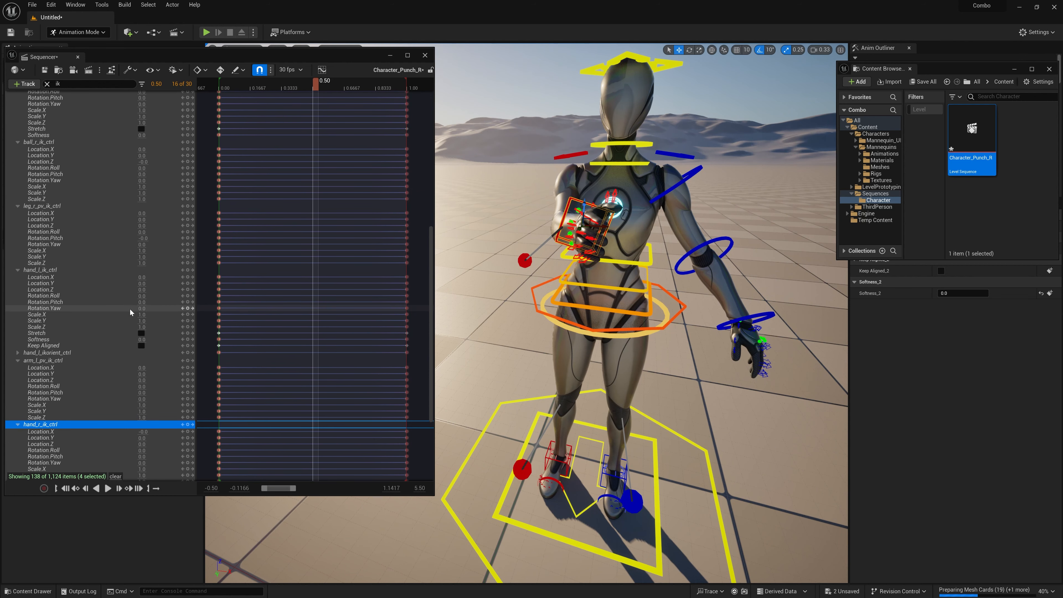
scroll(131, 312, down, 5)
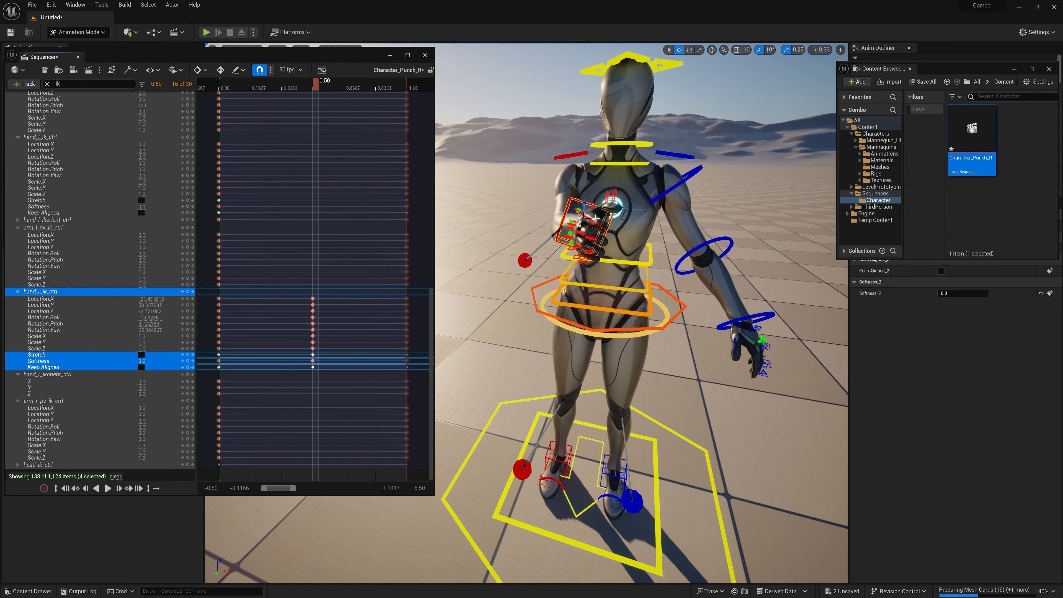
Step: Clear the track filter, twist the spine into the punch and key spine_03_ctrl, spine_02_ctrl and spine_01_ctrl at 0.50
alt+drag(595, 219, 683, 226)
click(668, 228)
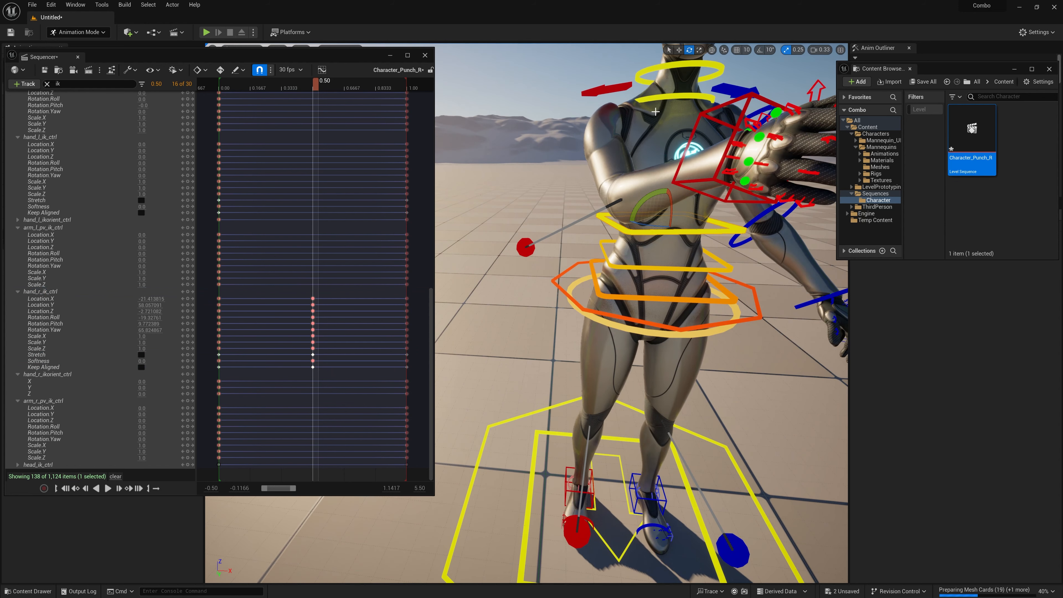
scroll(655, 112, down, 3)
scroll(91, 109, up, 5)
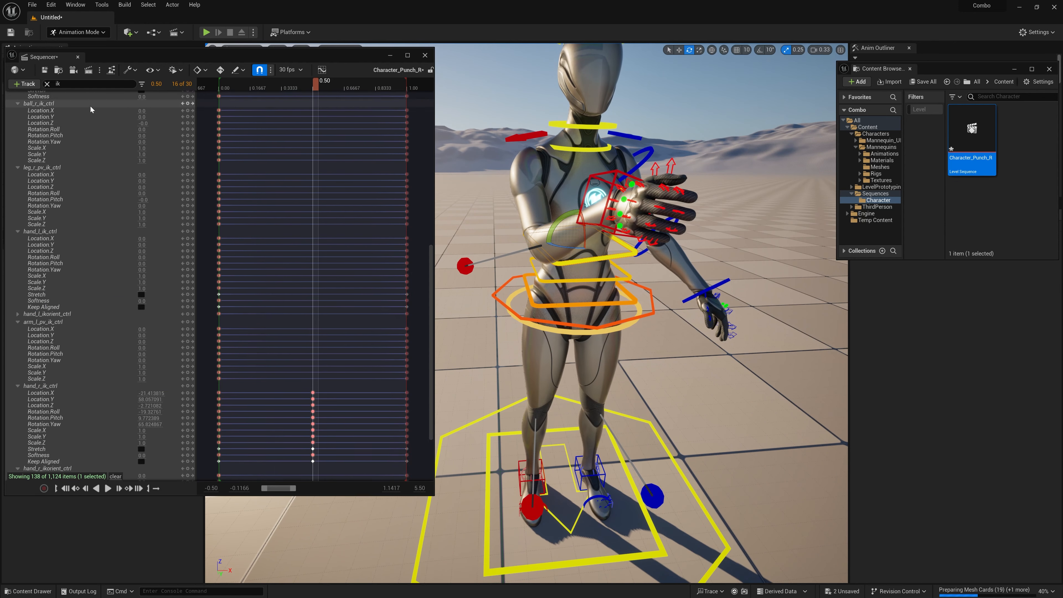
click(47, 84)
scroll(96, 212, down, 10)
click(188, 291)
click(585, 281)
drag(584, 275, 591, 298)
click(187, 227)
click(586, 305)
click(187, 163)
alt+drag(510, 430, 586, 444)
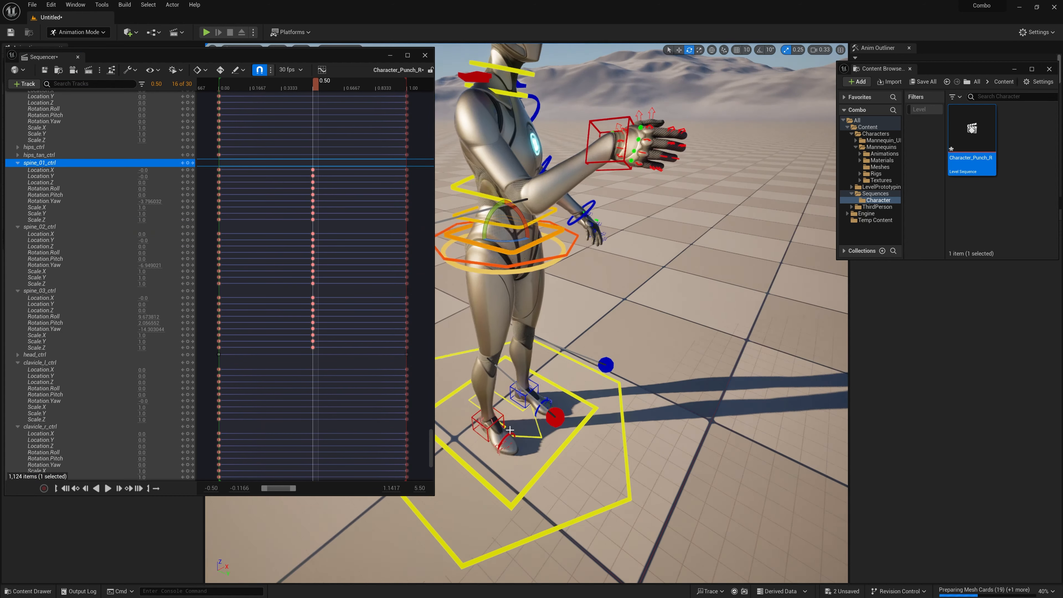
Step: Extend the right-hand IK control further forward, straightening the punching arm, and update the hand_r_ik_ctrl key at 0.50
click(491, 430)
right_drag(520, 203, 520, 191)
click(649, 265)
key(w)
drag(652, 265, 687, 275)
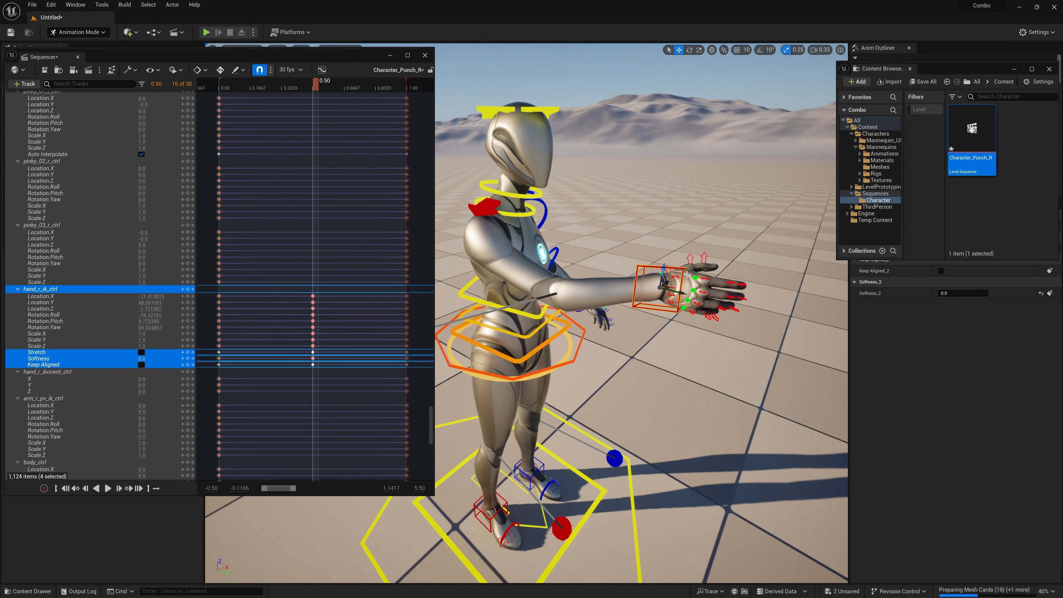
key(f)
key(e)
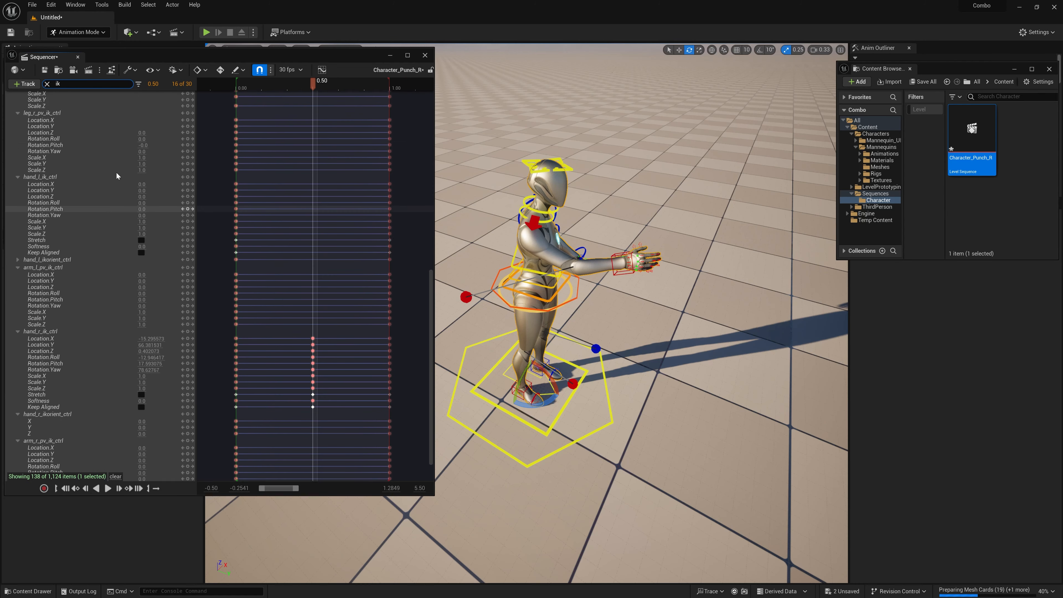
Step: Filter the tracks by "ik", enable arm_r_fk_ik_switch at the 0.00 and 1.00 keys and play back the animation
text(ik)
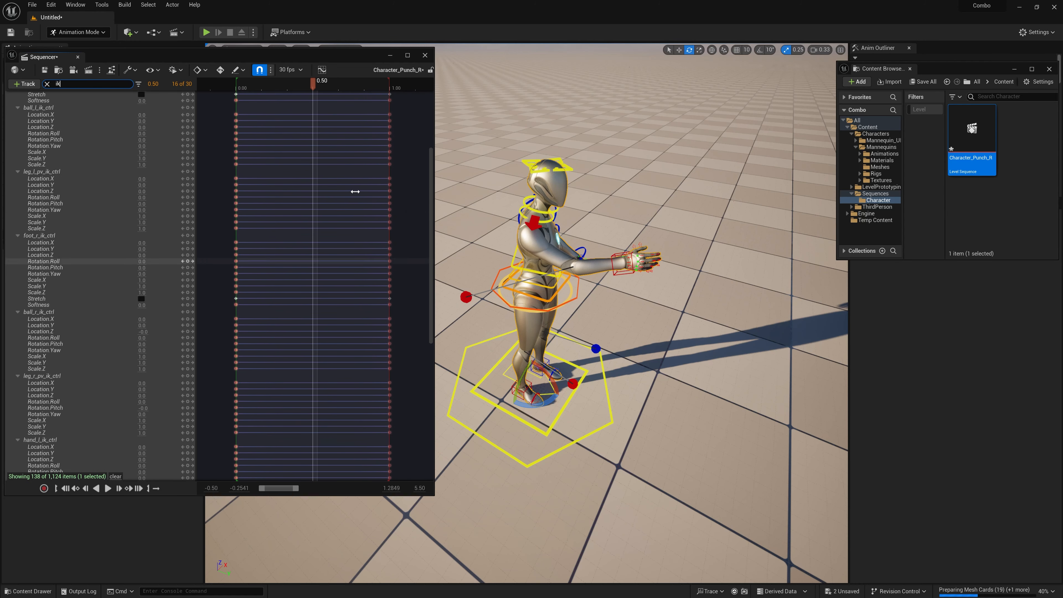
scroll(172, 134, up, 5)
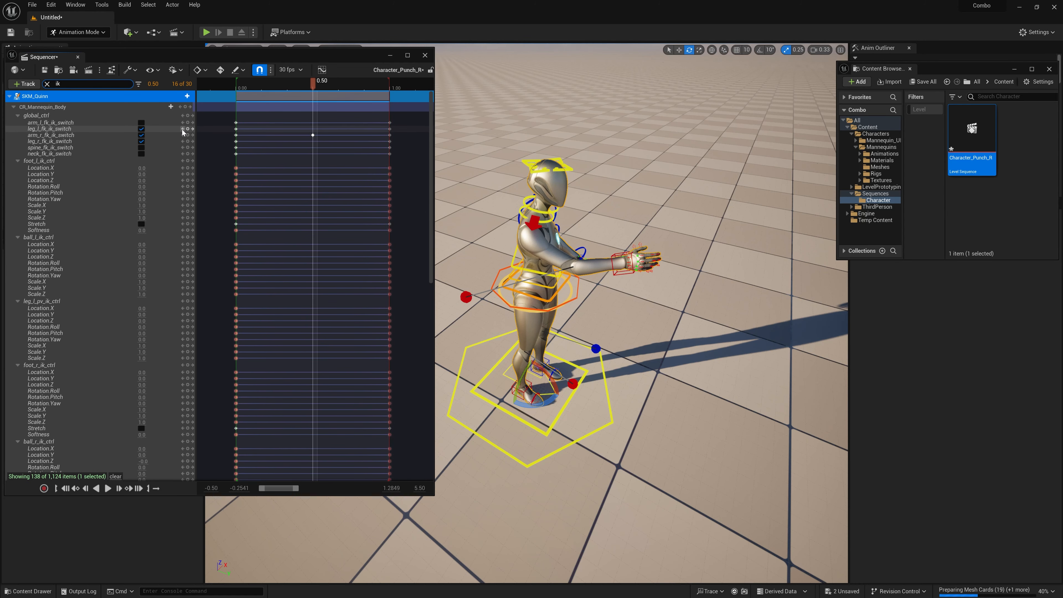
click(182, 130)
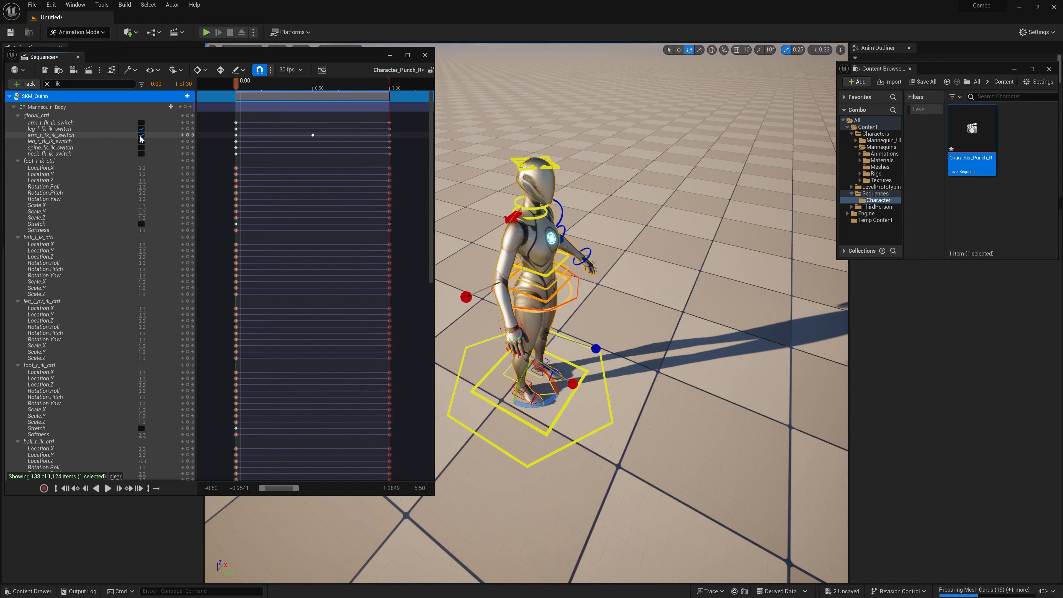
click(192, 135)
click(192, 135)
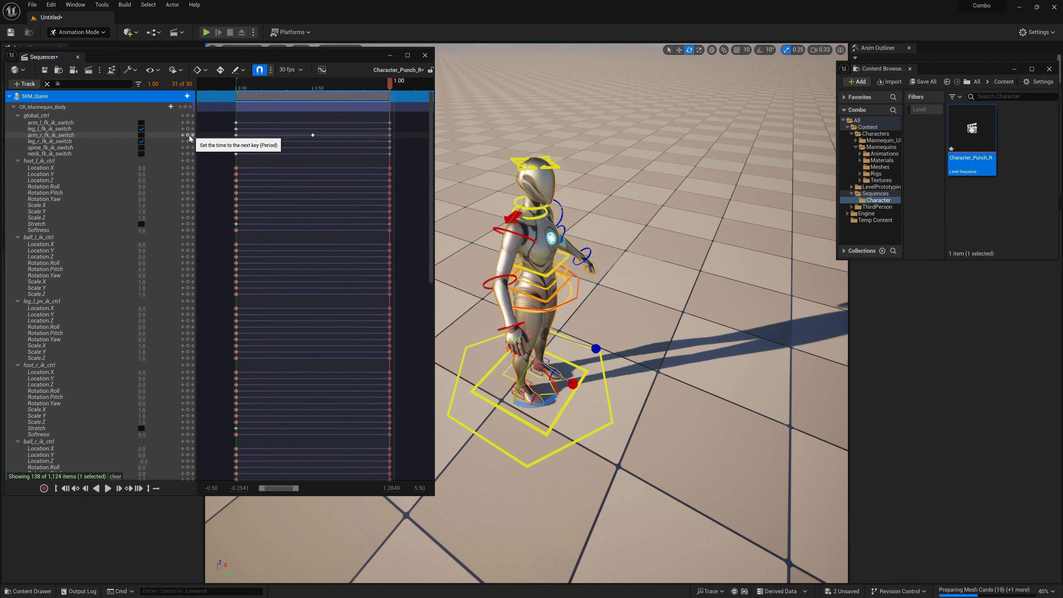
key(space)
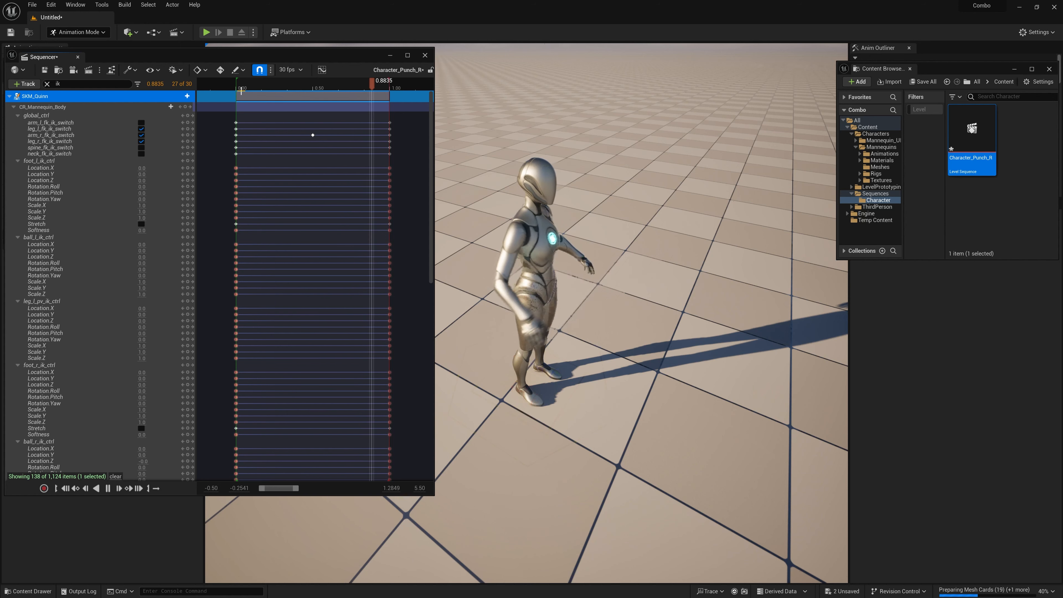
key(space)
Step: At 0.20, pull the right-hand IK control back beside the hip, key hand_r_ik_ctrl and play back the wind-up
scroll(521, 335, up, 2)
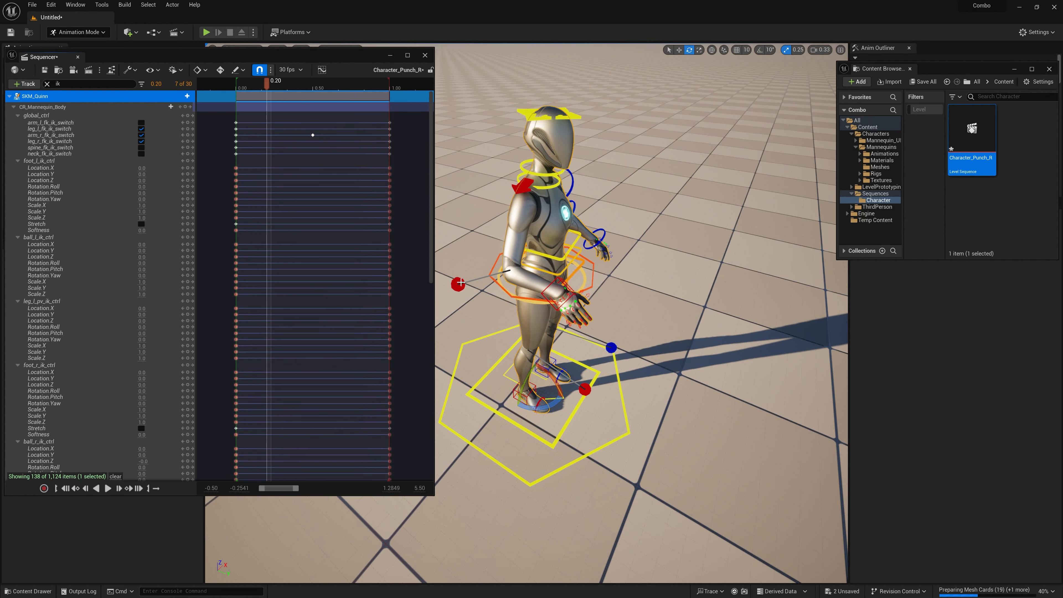
mouse_move(504, 281)
alt+mouse_down()
mouse_move(553, 279)
mouse_move(560, 266)
mouse_move(523, 284)
alt+mouse_up()
click(559, 269)
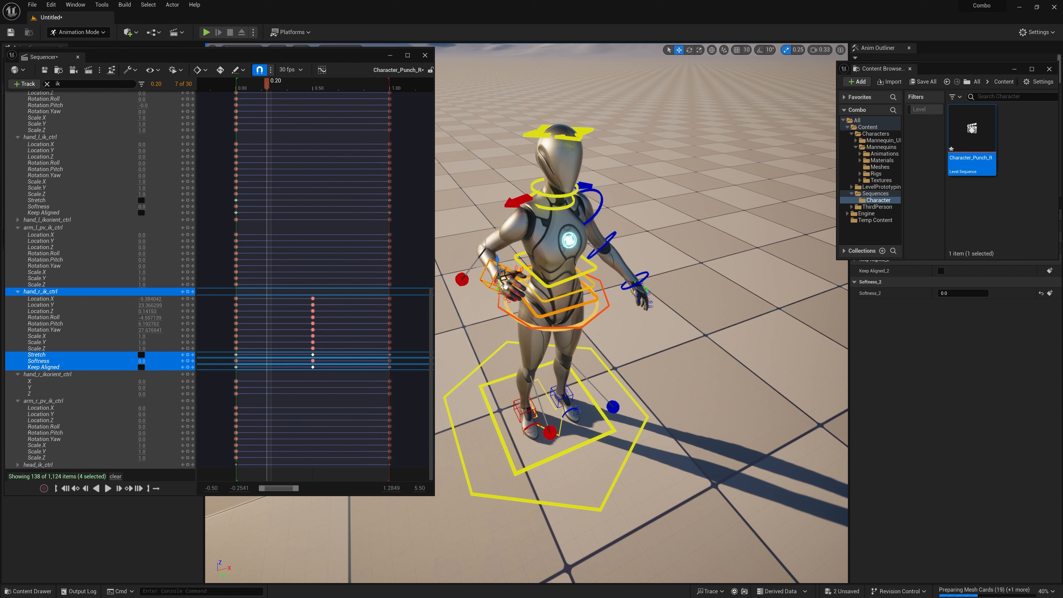
scroll(137, 289, up, 1)
click(188, 305)
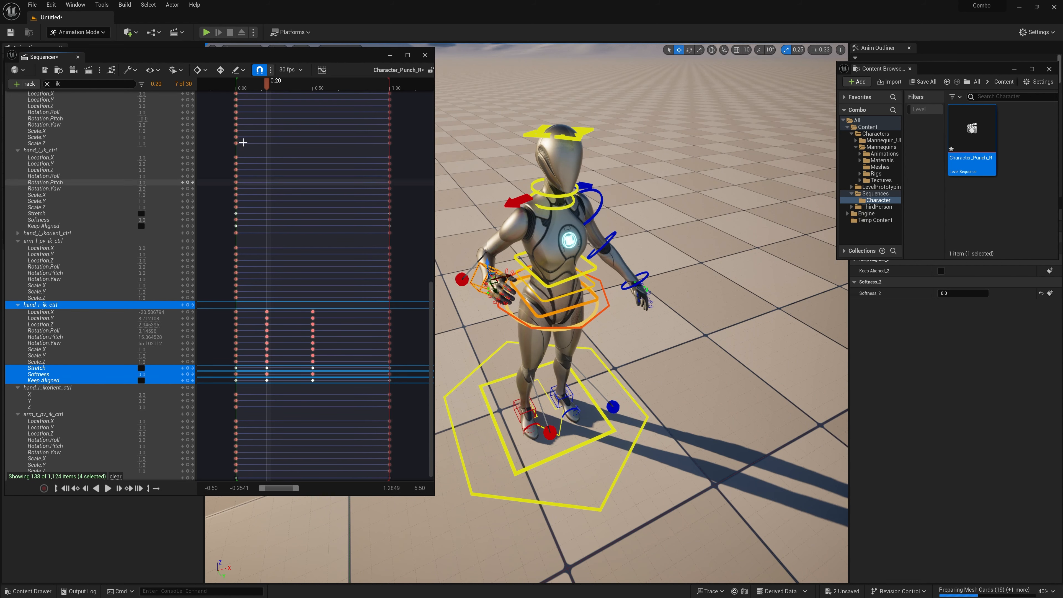
click(236, 87)
key(space)
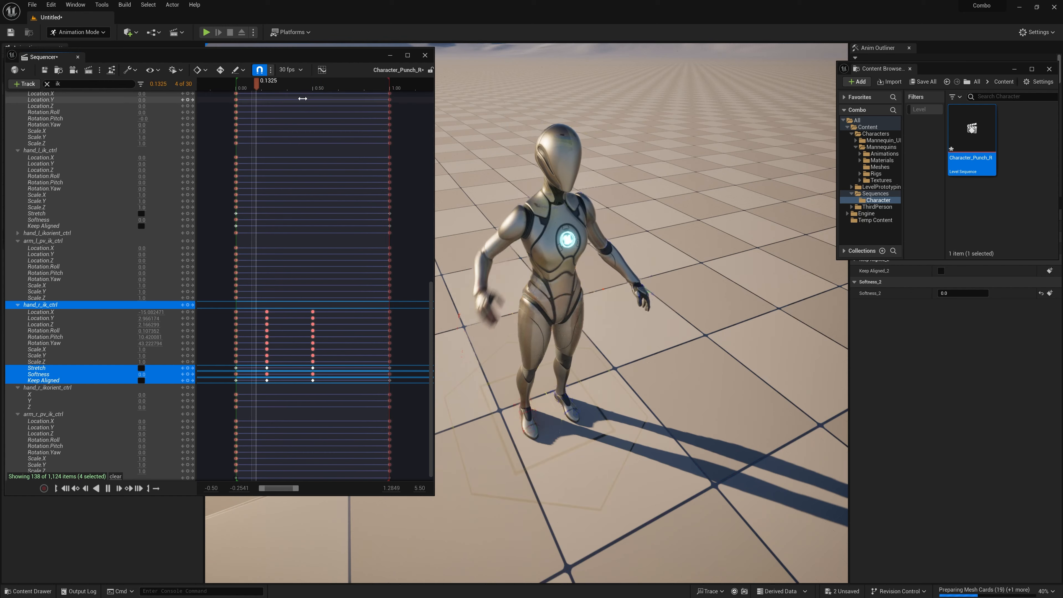
key(space)
drag(331, 87, 351, 88)
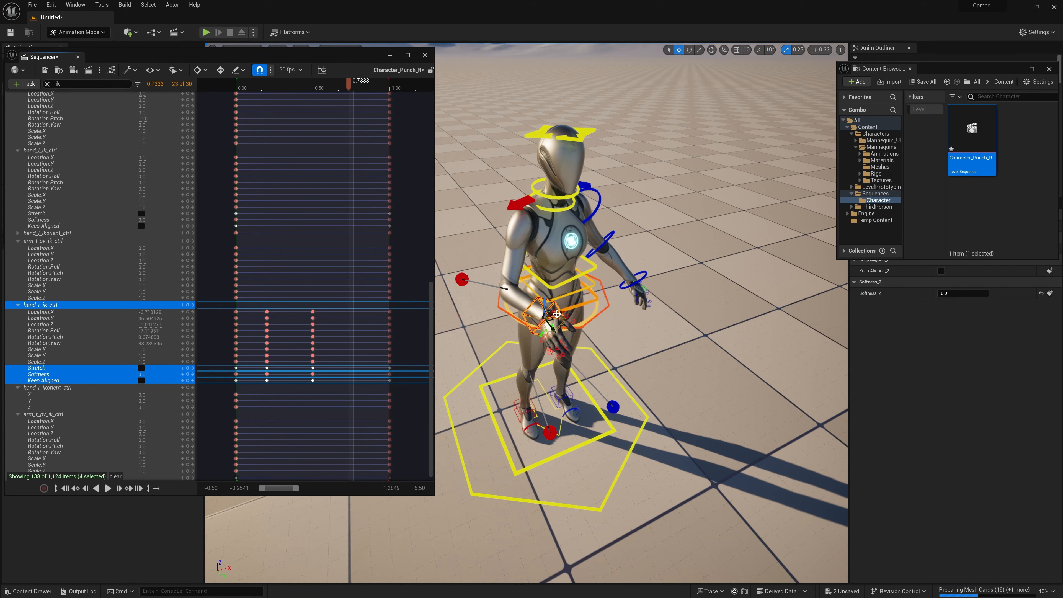
drag(557, 313, 574, 305)
key(s)
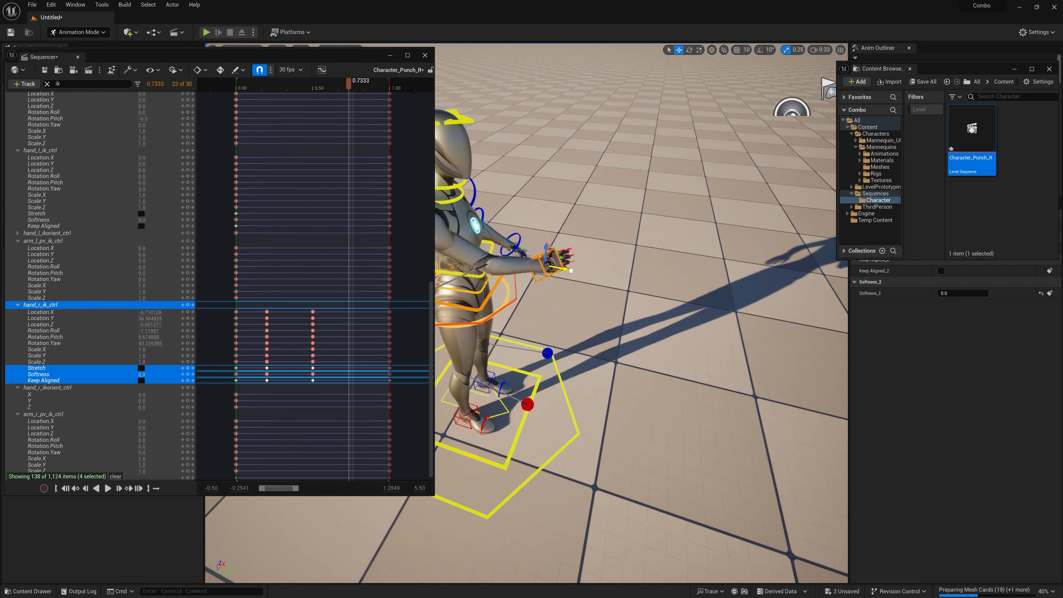
key(space)
drag(322, 306, 306, 385)
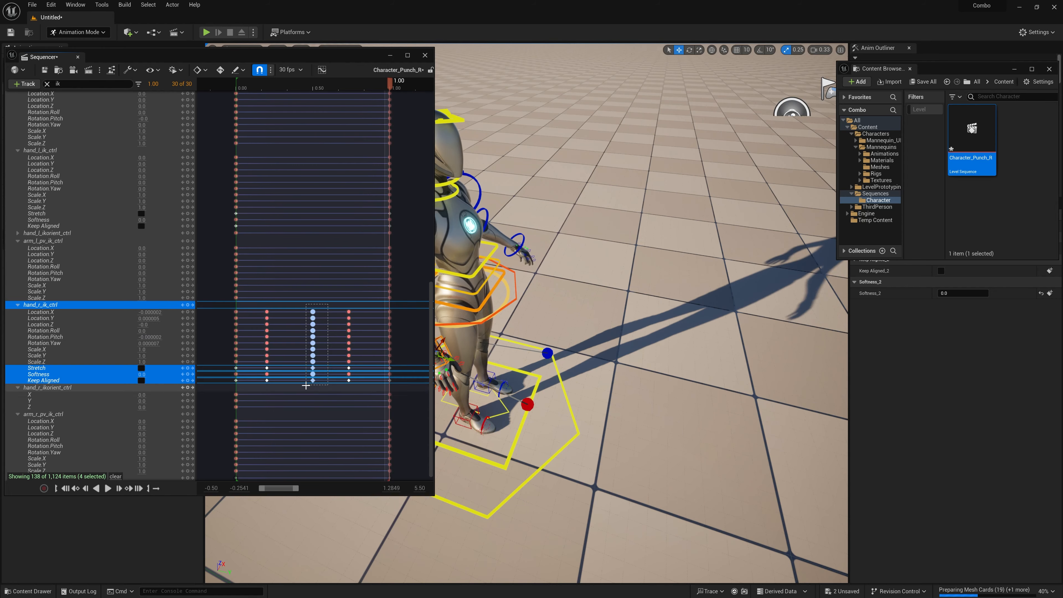
drag(359, 305, 341, 385)
key(comma)
alt+drag(636, 264, 570, 267)
key(Delete)
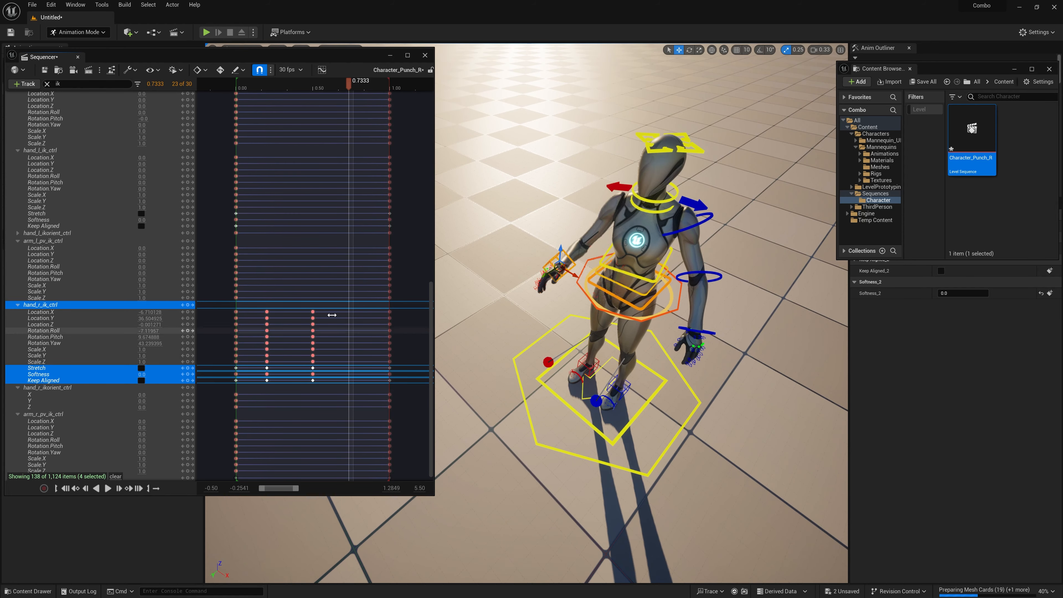
Step: Copy the hand_r_ik_ctrl keys at 0.50 and paste them at 0.6667 to hold the extended punch
drag(323, 306, 306, 385)
key(ctrl+c)
key(Left)
key(Left)
key(ctrl+v)
alt+drag(544, 268, 620, 247)
key(e)
drag(529, 139, 541, 143)
alt+drag(586, 260, 553, 247)
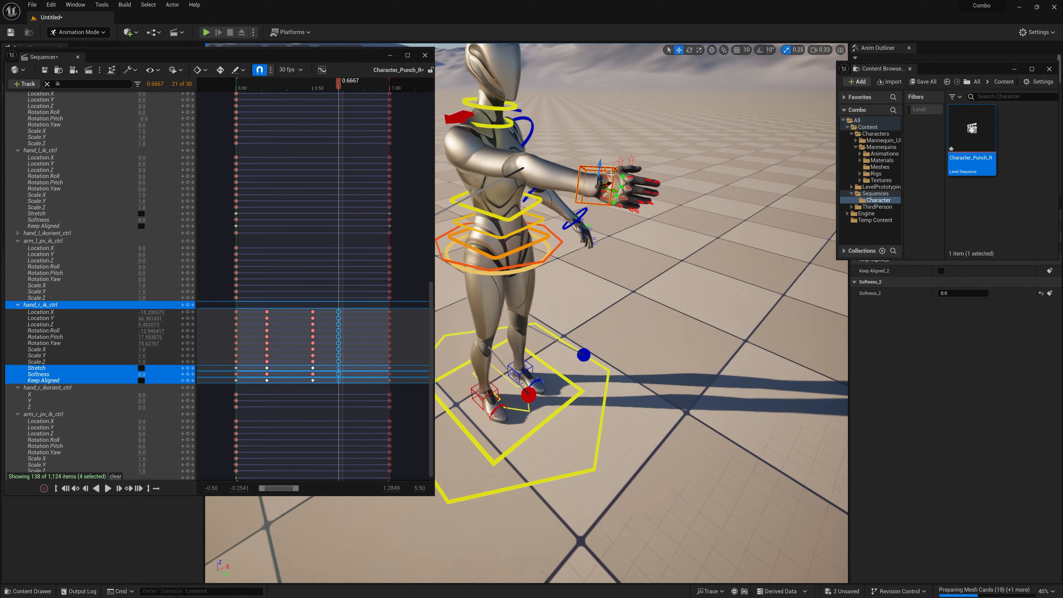
drag(644, 168, 650, 184)
alt+drag(653, 259, 557, 260)
Step: Play back the punch, adjust the right-hand IK control's rotation at 0.6667 and replay the animation
click(260, 89)
key(space)
key(space)
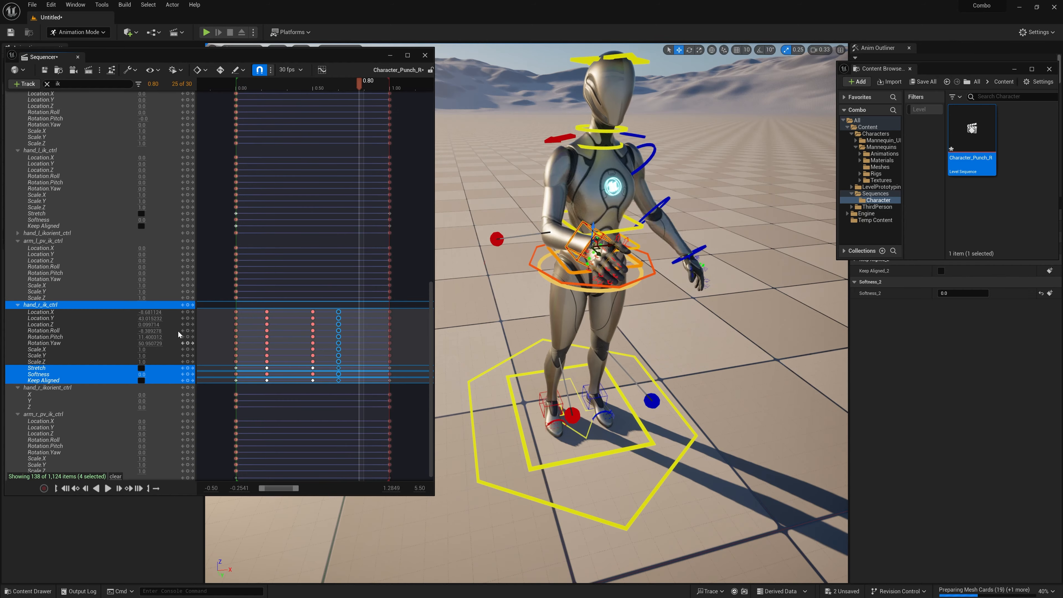
click(337, 86)
drag(658, 180, 665, 174)
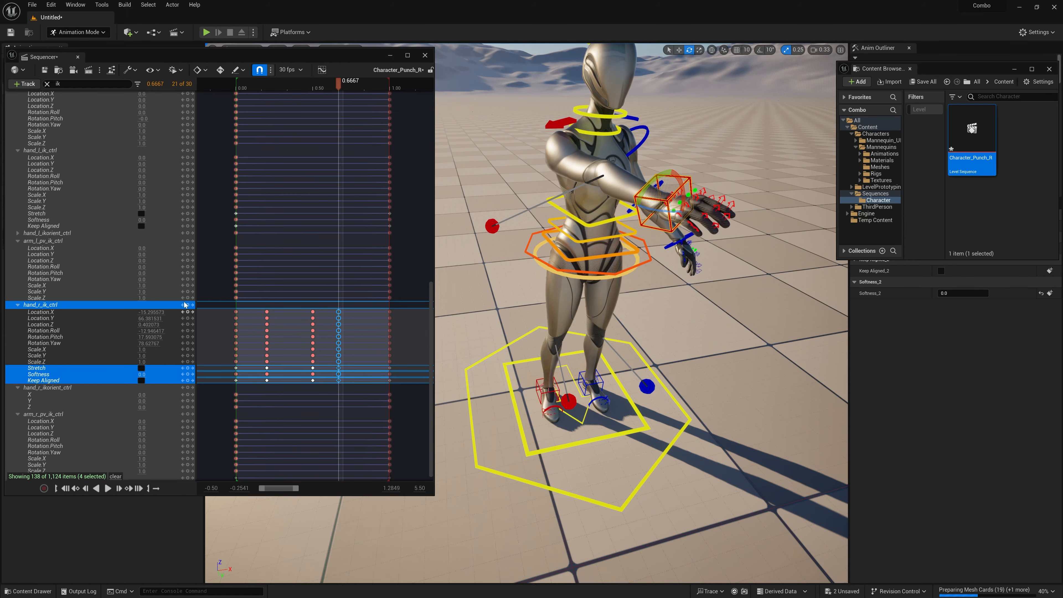
click(280, 91)
key(space)
click(280, 92)
key(space)
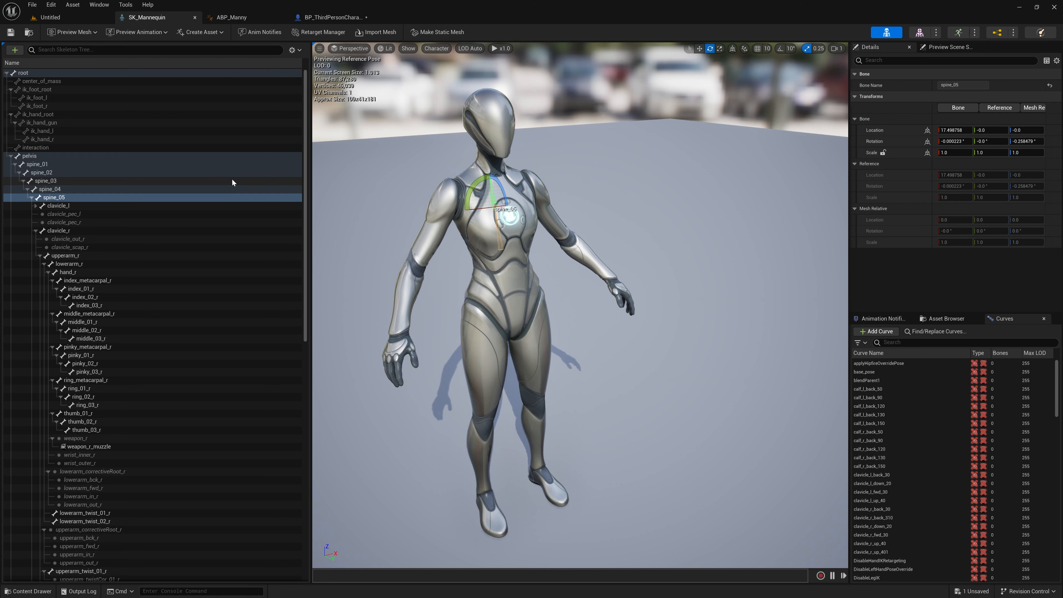
Step: In the SK_Mannequin skeleton, rotate the spine_05 bone to about 10.9° on Z and select the clavicle_l bone
right_drag(449, 194, 419, 206)
key(w)
key(s)
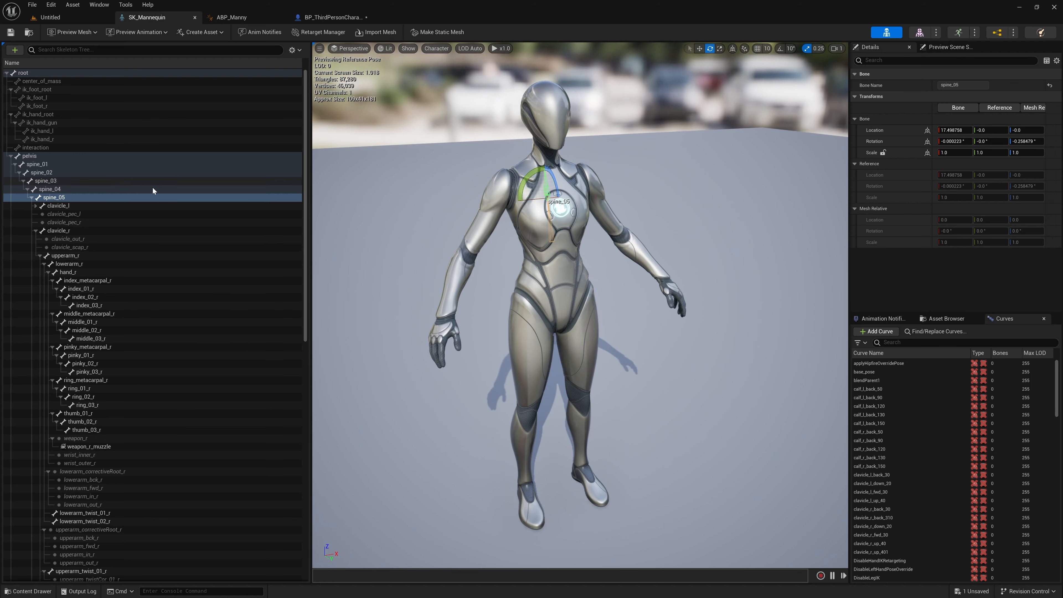
mouse_move(552, 175)
mouse_down()
mouse_move(545, 168)
mouse_move(553, 182)
mouse_move(541, 180)
mouse_up()
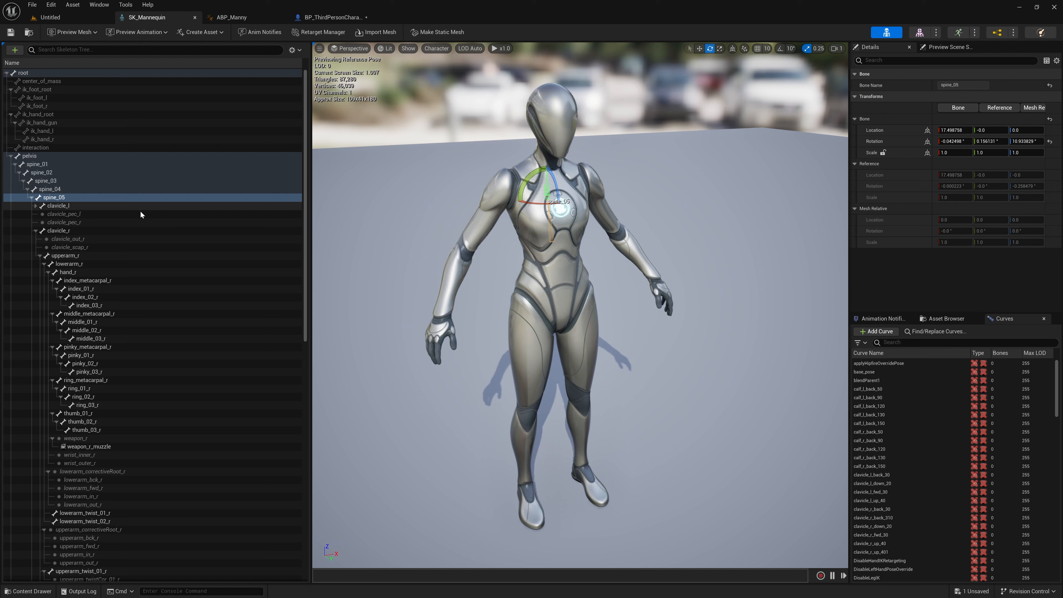
click(62, 205)
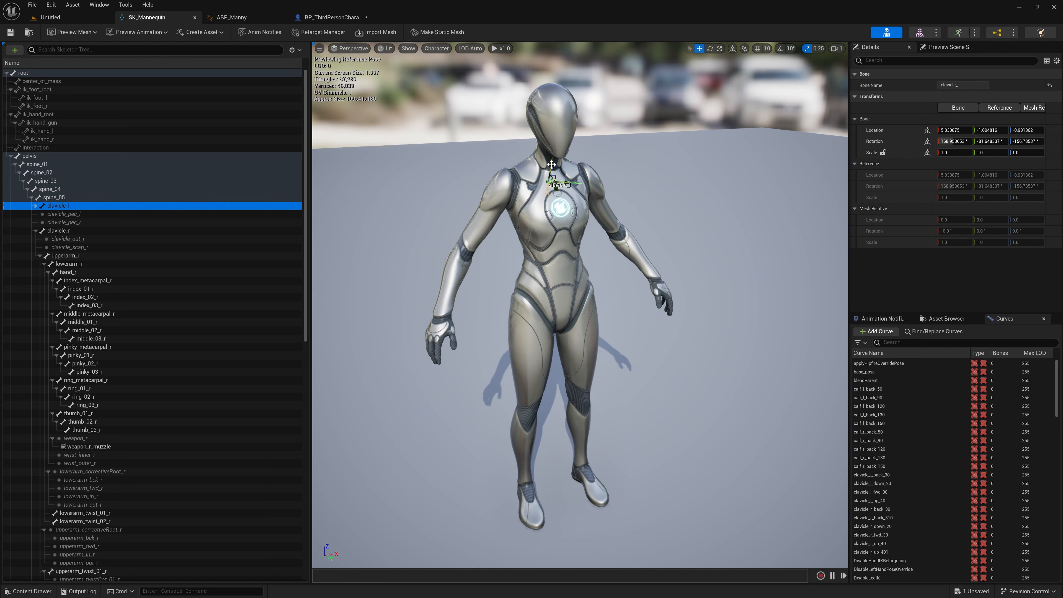
Step: Undo a trial move of the clavicle_l bone and rotate the lowerarm_l bone instead
drag(552, 165, 559, 143)
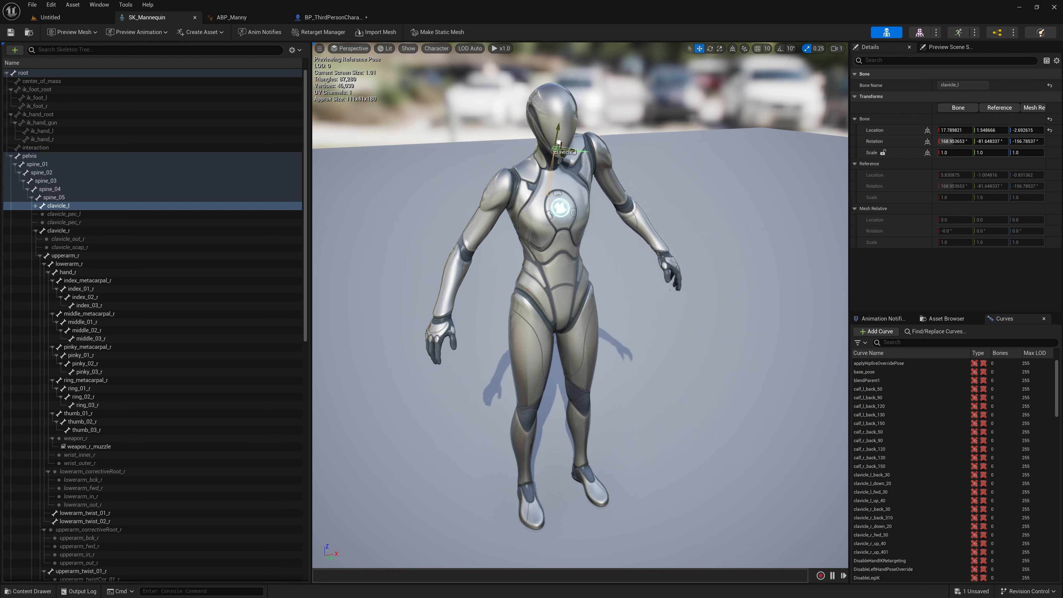
key(ctrl+z)
click(594, 209)
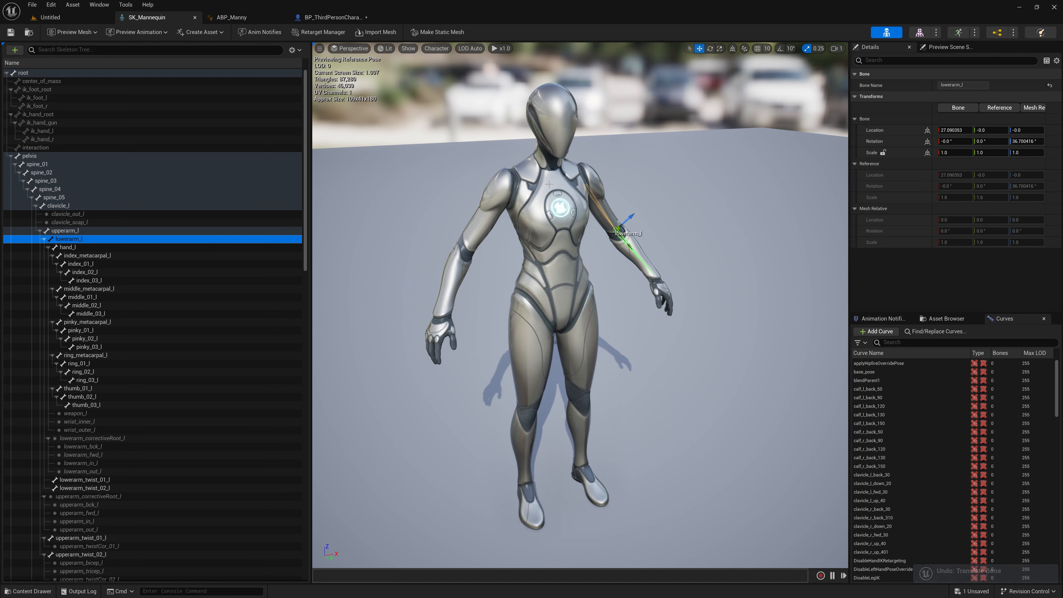
key(e)
drag(604, 238, 609, 217)
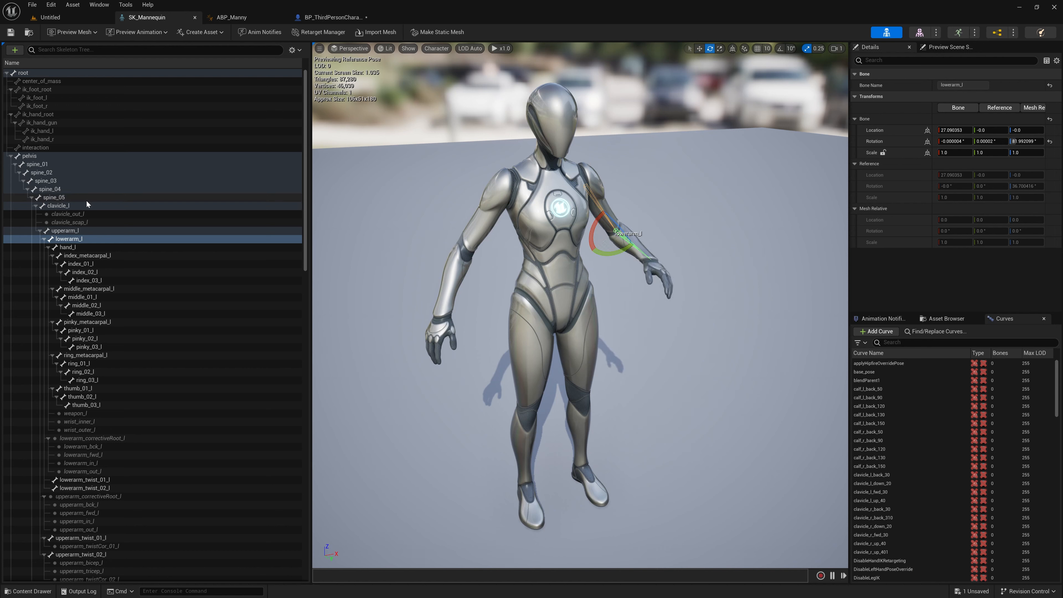
Step: Rotate the upperarm_l bone around several axes to demonstrate how the whole left arm follows it
click(73, 230)
drag(559, 181, 600, 202)
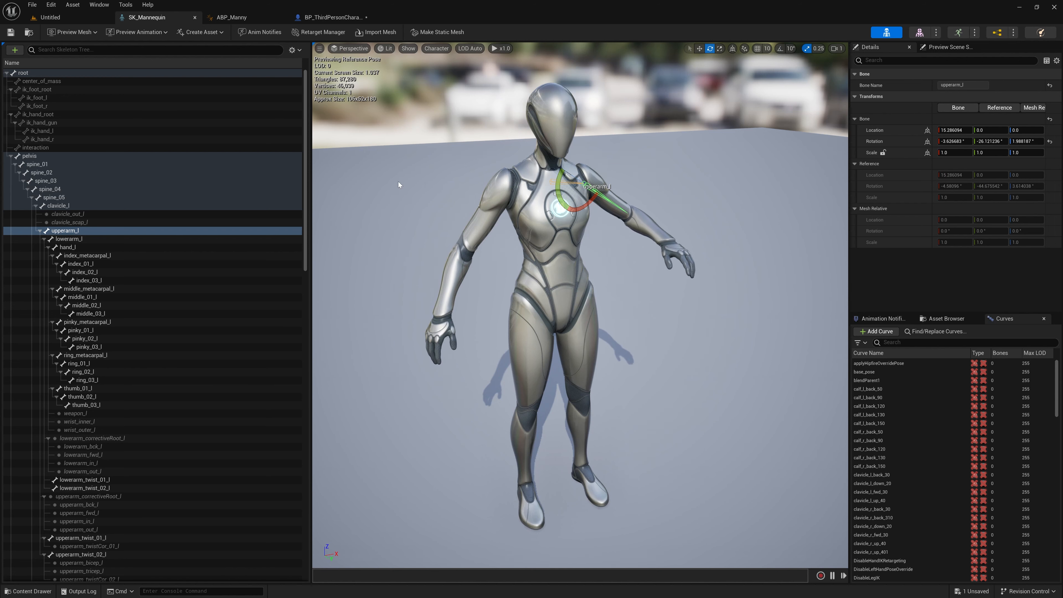
key(w)
right_drag(454, 195, 398, 180)
key(d)
key(s)
key(a)
drag(604, 199, 586, 247)
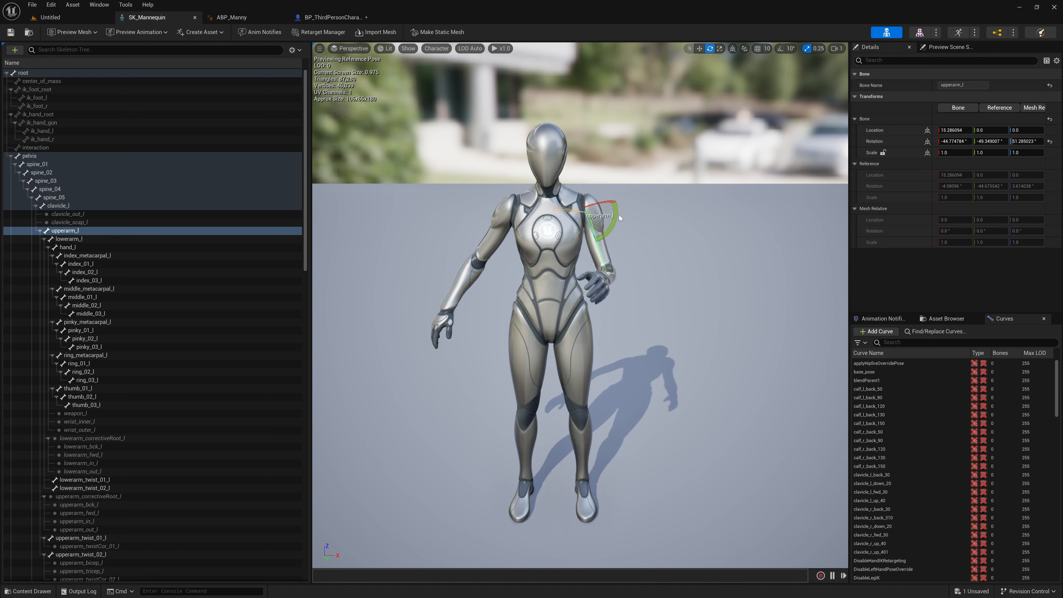
drag(617, 214, 611, 242)
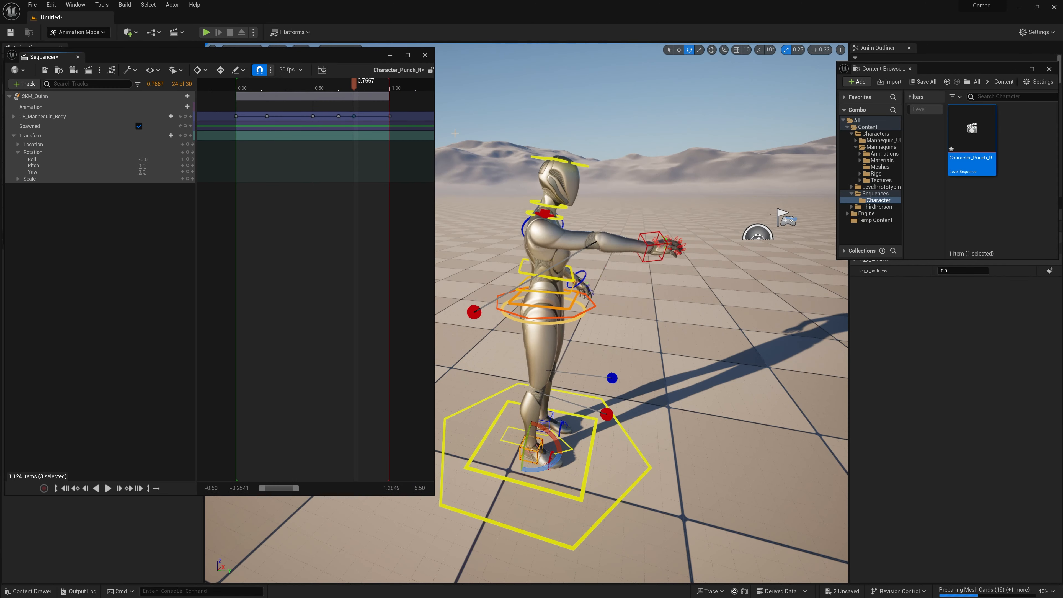
Step: In the Character_Punch_R sequence, shift the later CR_Mannequin_Body keys earlier on the timeline and play back the new timing
drag(354, 117, 310, 117)
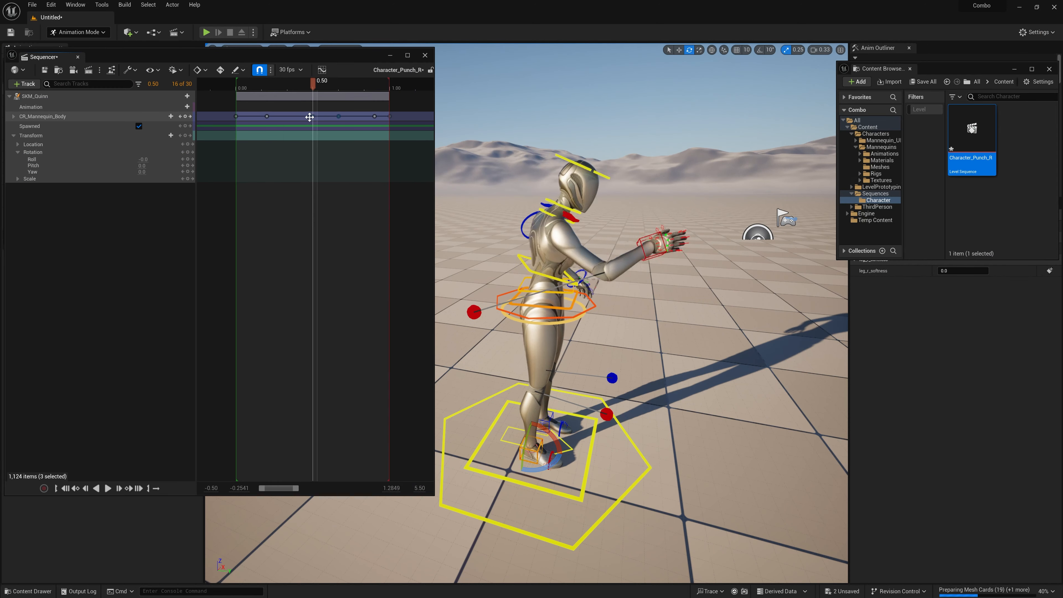
key(space)
key(space)
drag(374, 117, 347, 118)
key(space)
key(space)
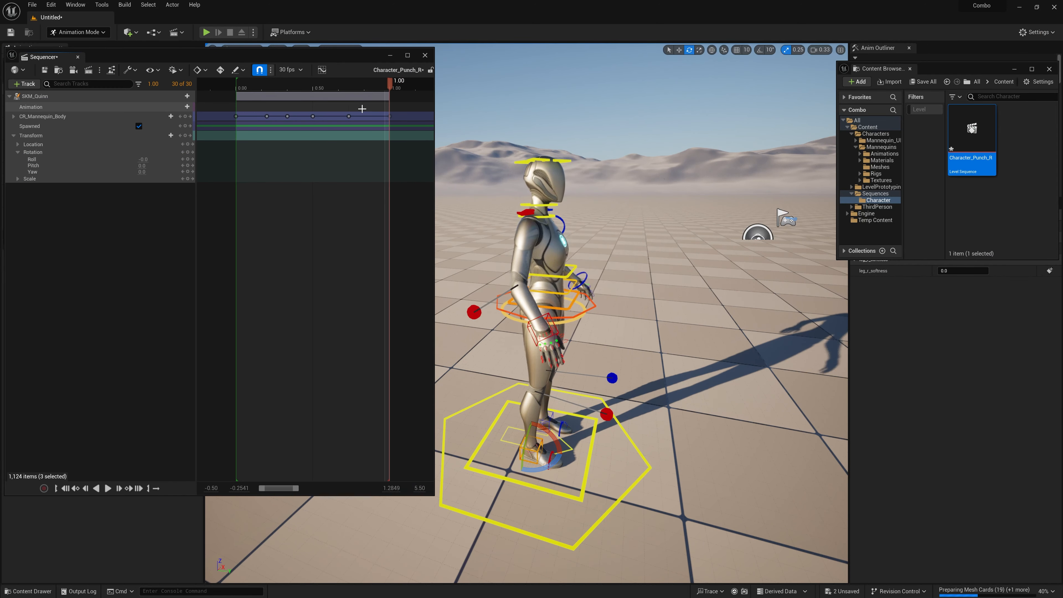
drag(389, 87, 258, 85)
key(space)
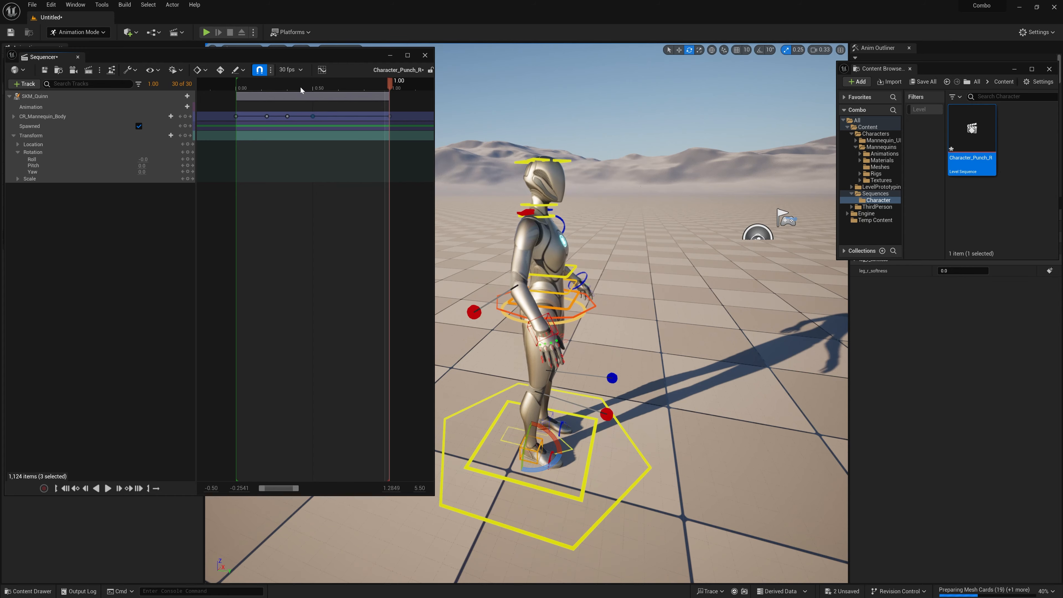
Step: At 0.3333, undo the last change and key hand_r_ik_ctrl for the extended punch
click(299, 87)
click(183, 117)
click(681, 250)
key(w)
click(576, 297)
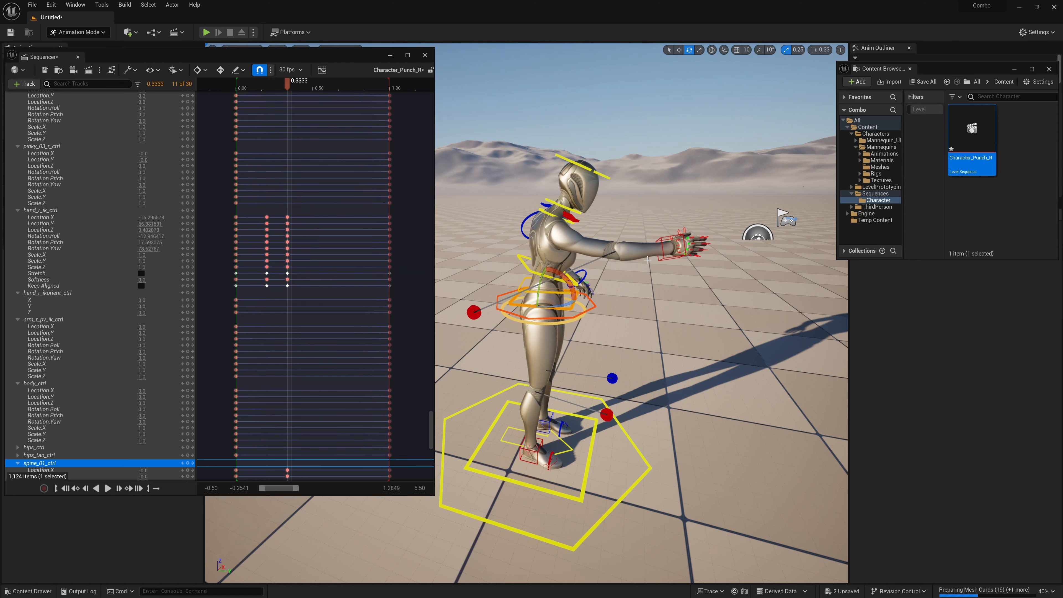
key(ctrl+z)
click(188, 210)
Step: Rotate the body control at the waist to twist Quinn into the punch and key body_ctrl at 0.3333
click(593, 302)
drag(520, 277, 531, 272)
drag(526, 308, 548, 313)
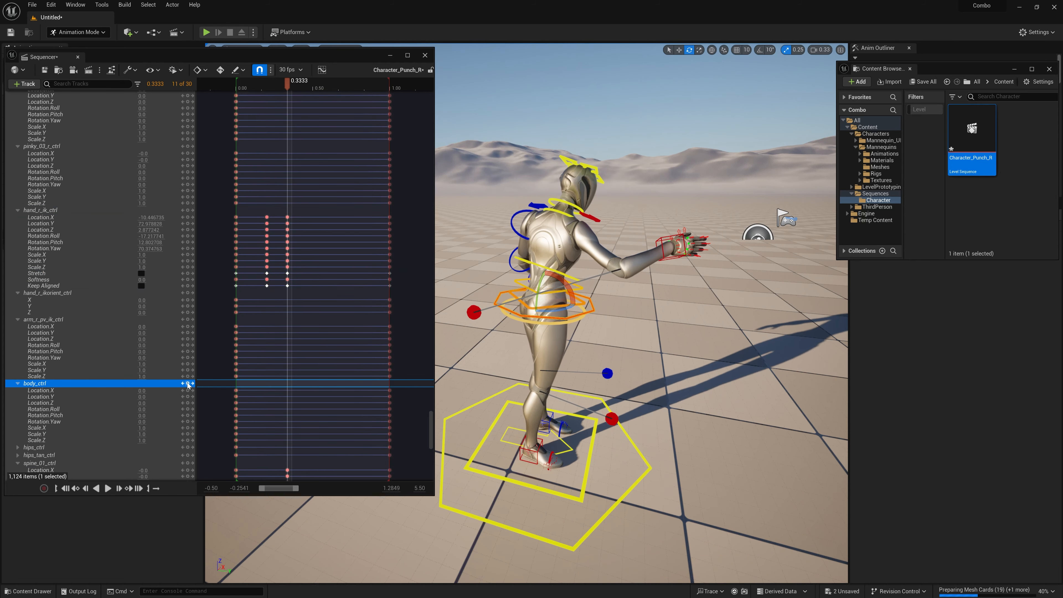
click(188, 383)
Step: Move the right-hand IK control farther forward at 0.3333 to lengthen the punch
click(685, 250)
key(w)
drag(680, 247, 708, 243)
Step: Curl index_01_r_ctrl, index_02_r_ctrl and index_03_r_ctrl at 0.3333, enable automatic keying and check the curl on the timeline
alt+drag(687, 293, 636, 293)
key(f)
click(665, 236)
shift+click(775, 243)
shift+click(820, 252)
key(e)
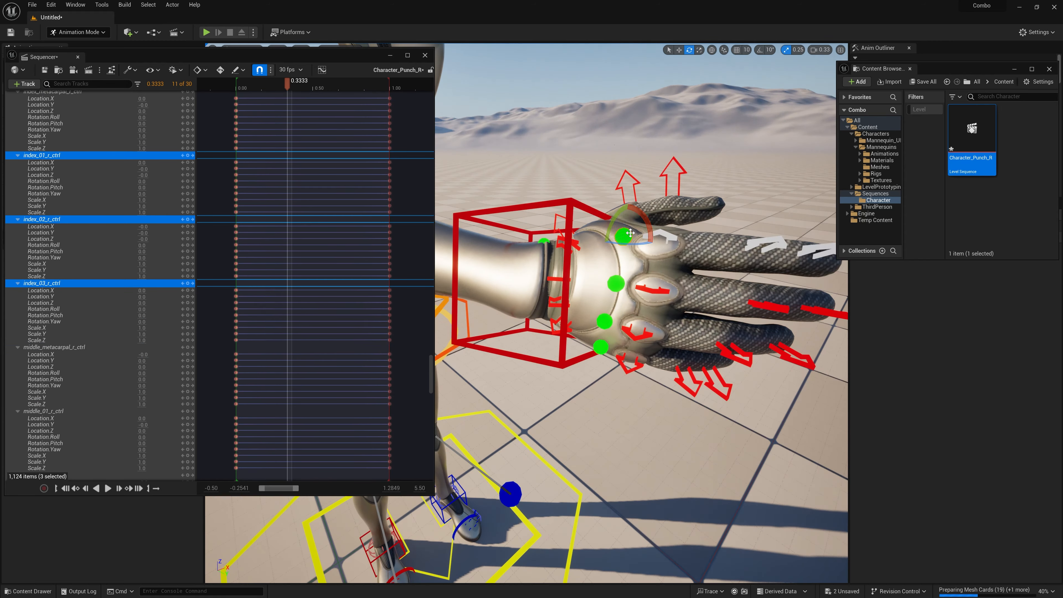
drag(664, 244, 634, 257)
scroll(421, 373, up, 4)
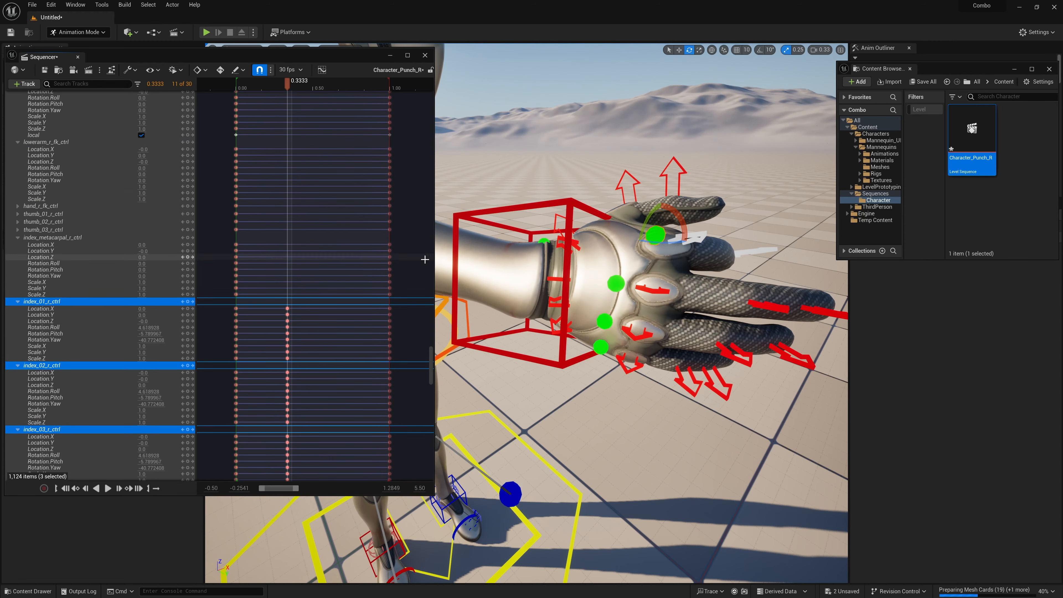
click(221, 70)
drag(646, 216, 642, 227)
drag(287, 84, 307, 84)
drag(308, 84, 287, 84)
Step: Curl the three right middle finger controls inward at 0.3333
click(652, 290)
shift+click(770, 307)
shift+click(823, 312)
drag(641, 270, 591, 356)
Step: Curl the right ring and pinky finger controls at 0.3333 to close the hand into a fist
click(637, 334)
shift+click(736, 355)
shift+click(792, 357)
click(631, 364)
shift+click(689, 382)
shift+click(718, 385)
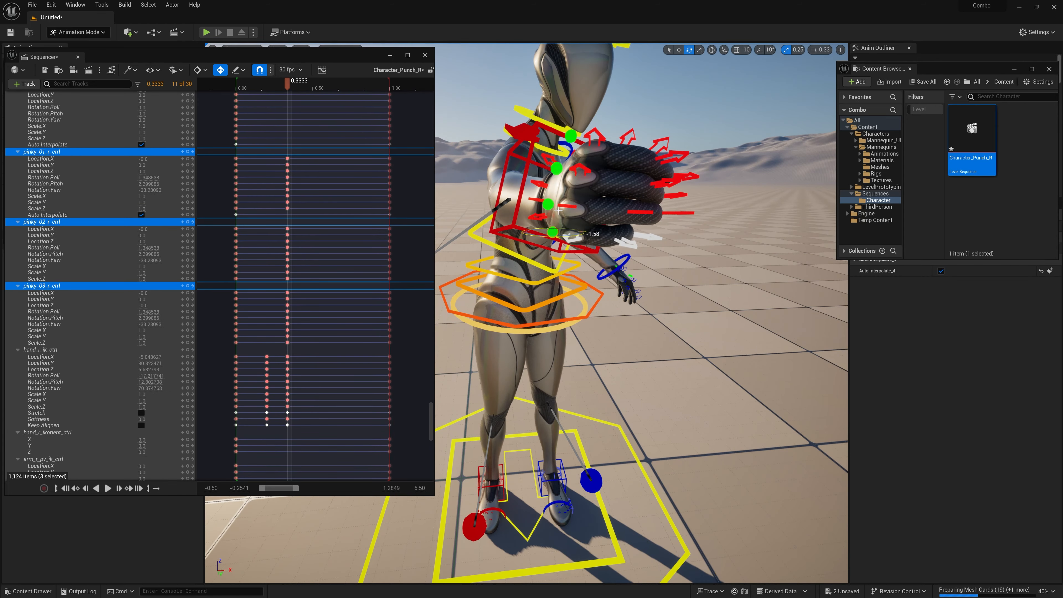
Step: Refine the fist by rotating the three ring finger controls, and select the neighbouring middle and index finger controls for adjustment
click(568, 206)
shift+click(640, 212)
shift+click(681, 213)
drag(523, 215, 528, 197)
click(580, 170)
shift+click(666, 183)
shift+click(687, 176)
click(594, 137)
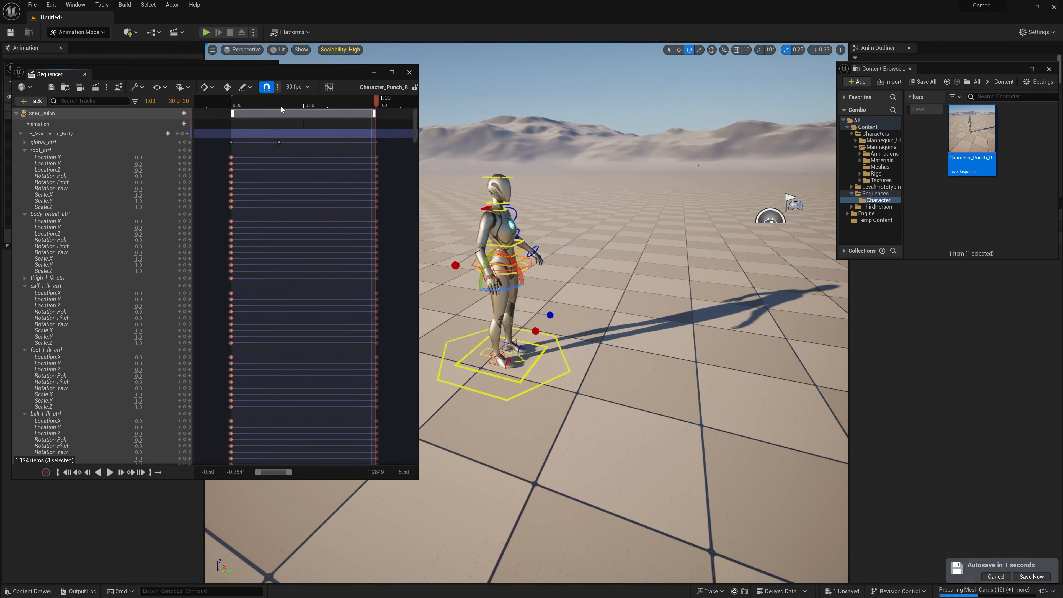
Step: Play back the full punch and examine the arm and hand pose up close between 0.5667 and 0.60
drag(250, 103, 242, 104)
key(space)
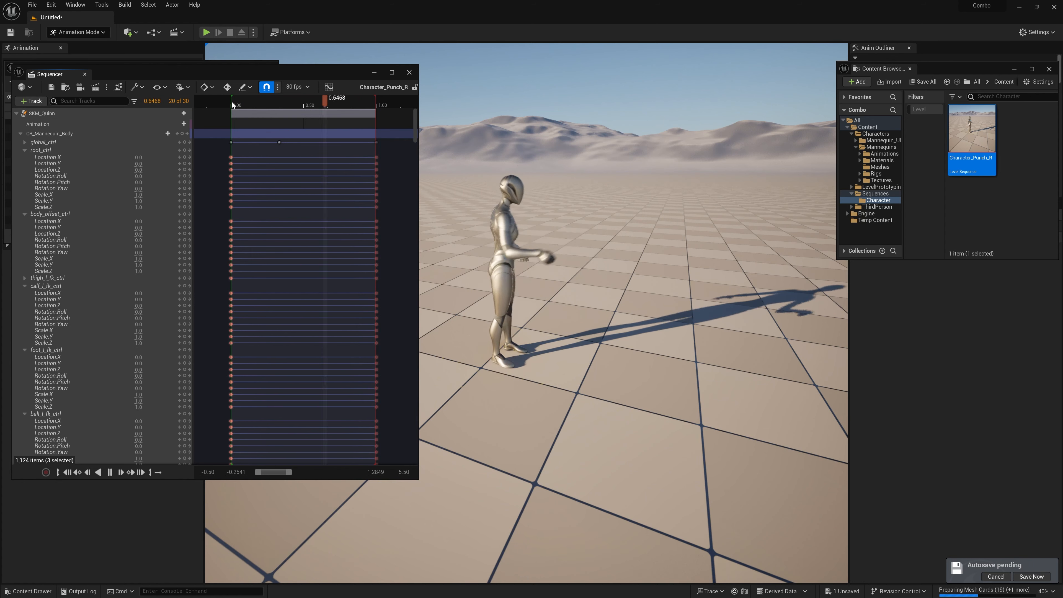
click(231, 110)
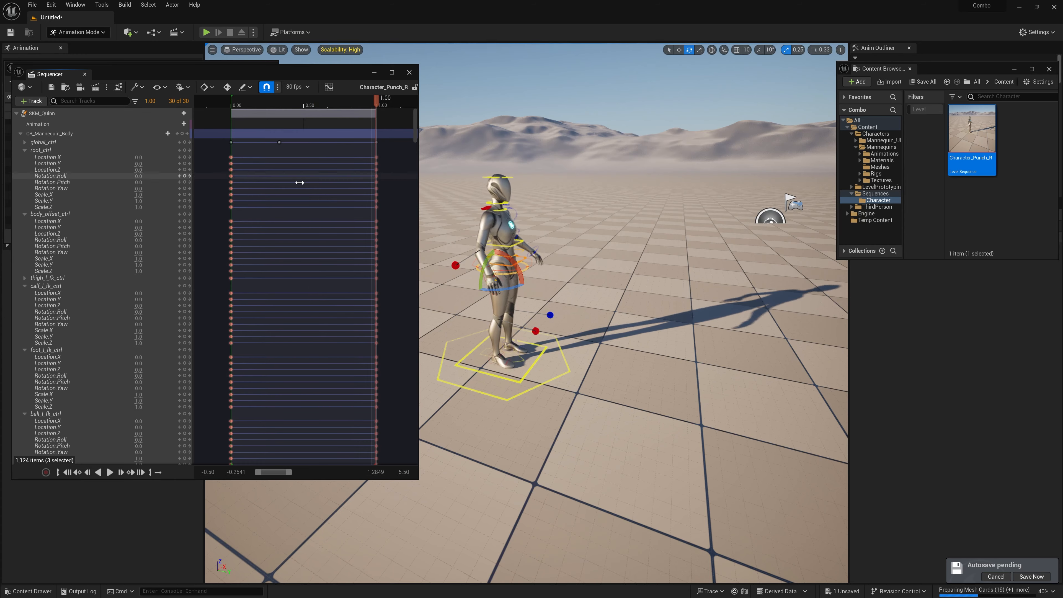
key(w)
mouse_move(595, 293)
right_down()
mouse_move(570, 300)
mouse_move(592, 316)
mouse_move(588, 331)
mouse_move(585, 310)
right_up()
key(w)
key(s)
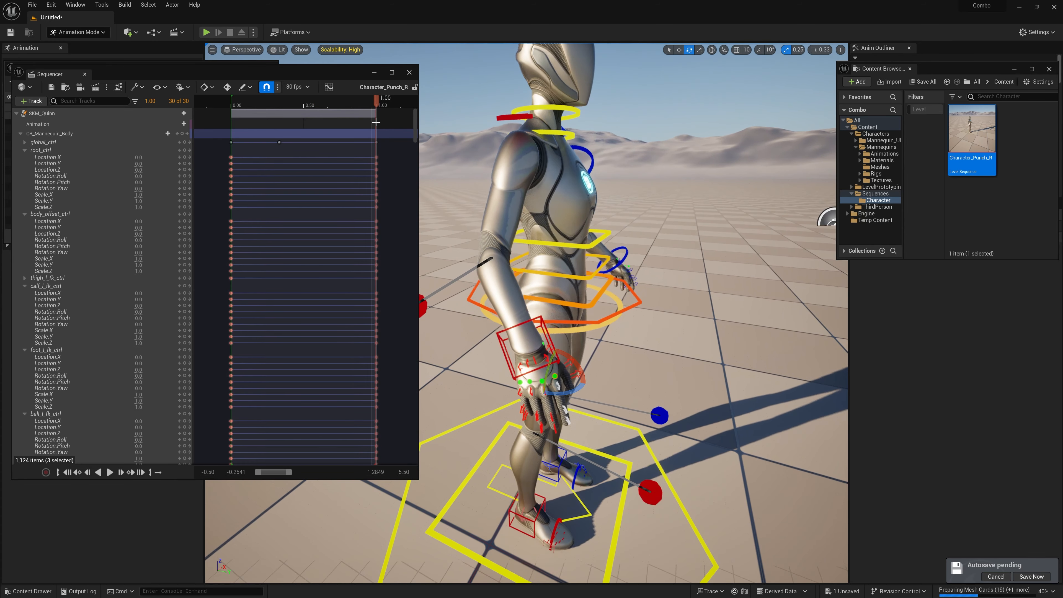
drag(309, 103, 318, 102)
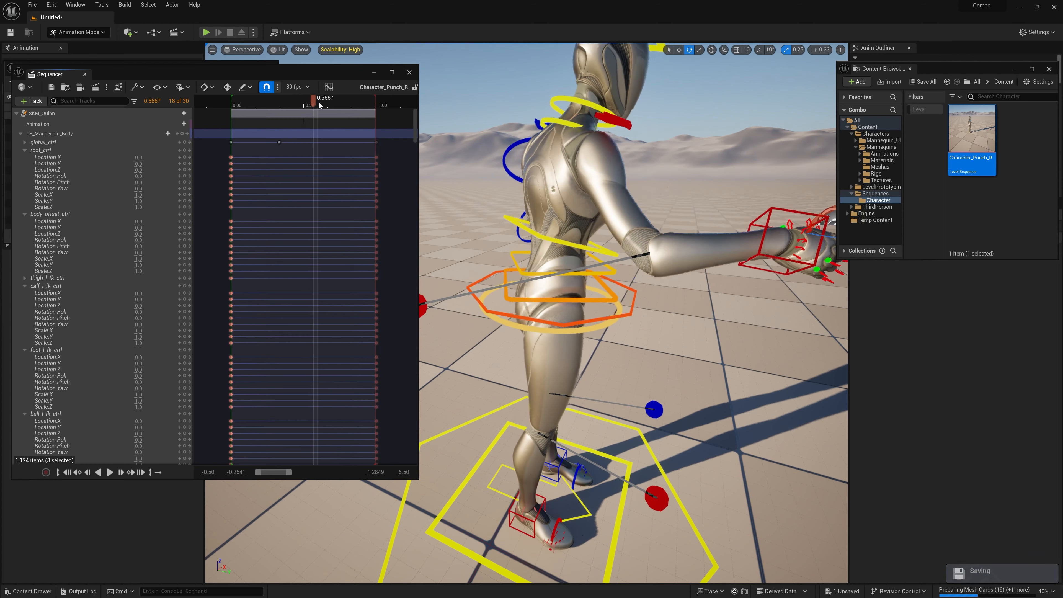
right_drag(628, 273, 719, 302)
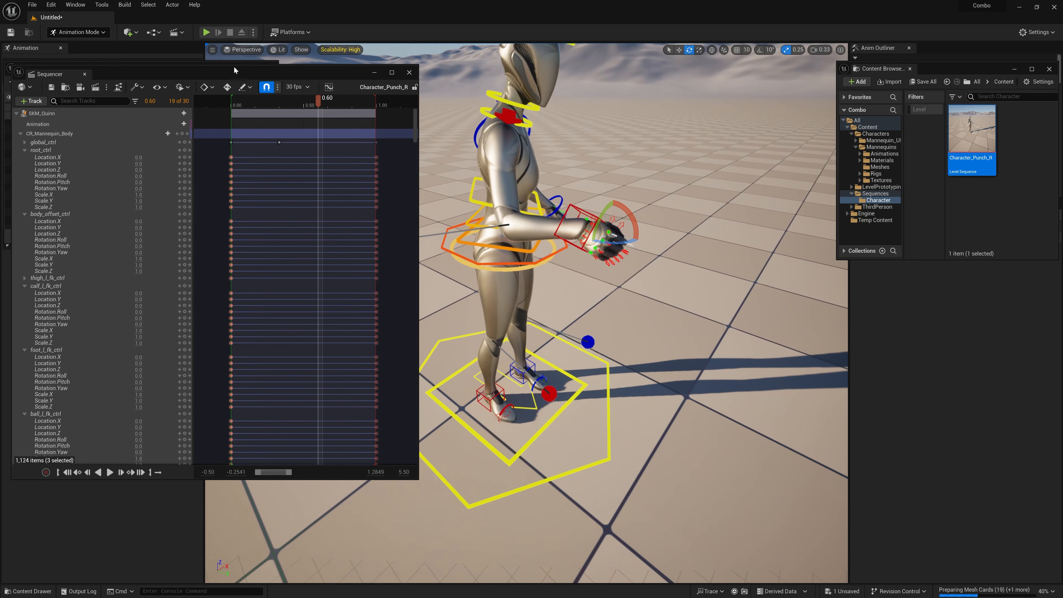
Step: Collapse the CR_Mannequin_Body track, scrub the punch from 0.50 back to the start, and play the animation
click(24, 149)
click(20, 133)
click(305, 105)
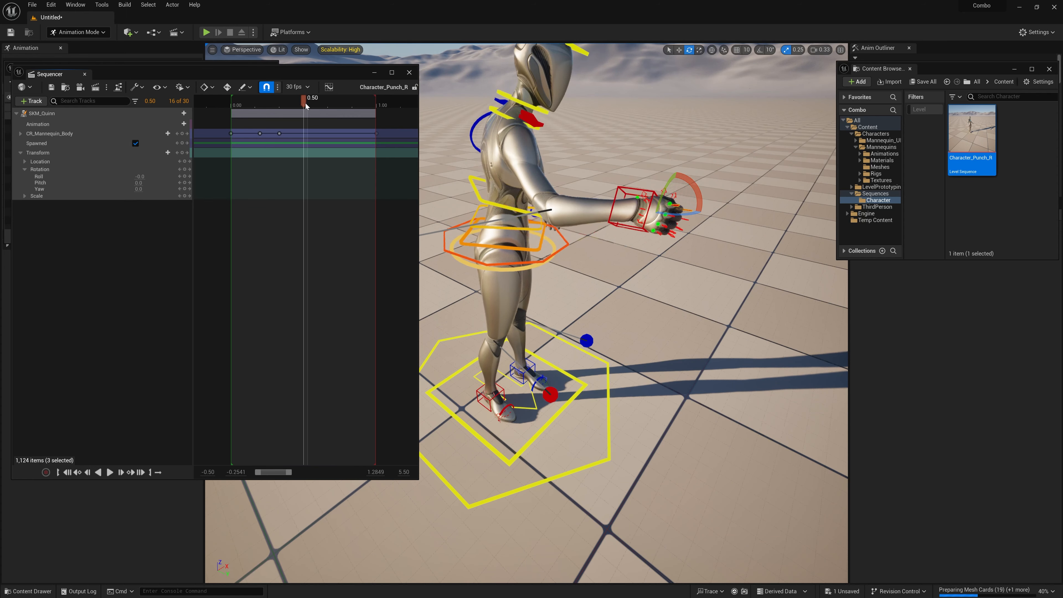
drag(306, 105, 234, 113)
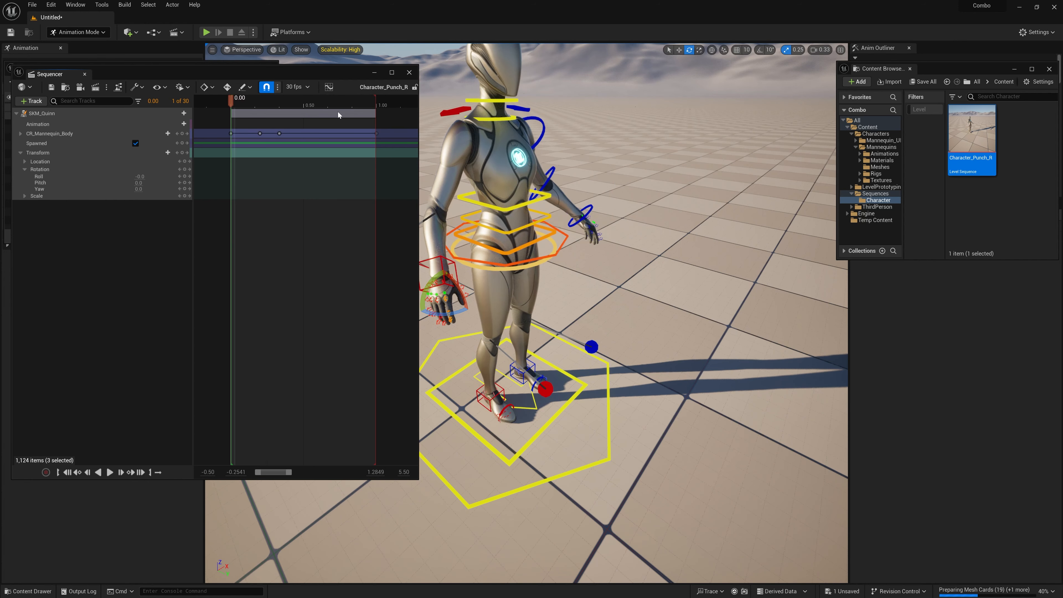
drag(338, 111, 255, 113)
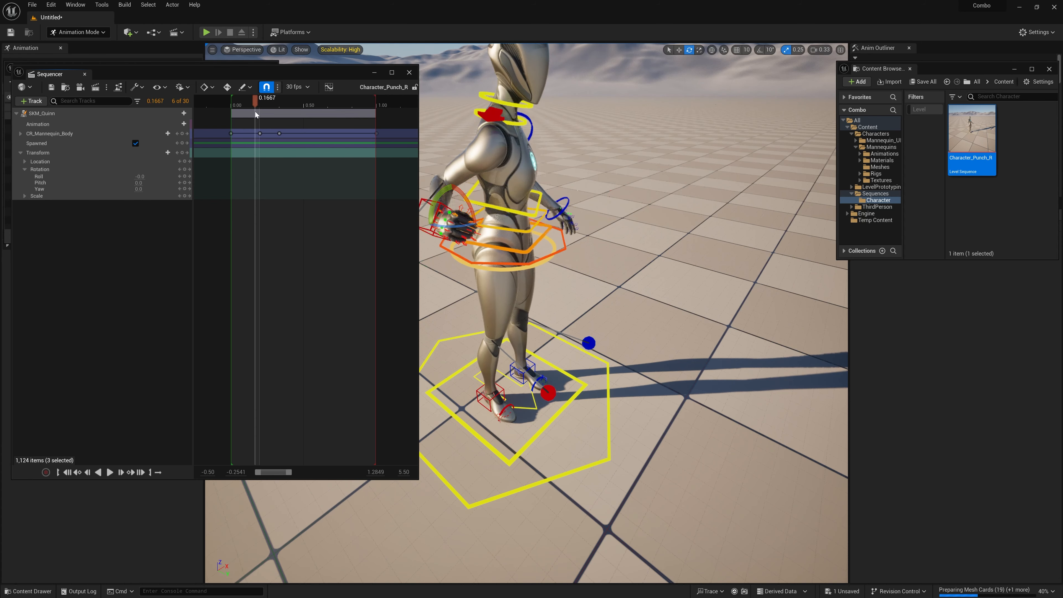
key(space)
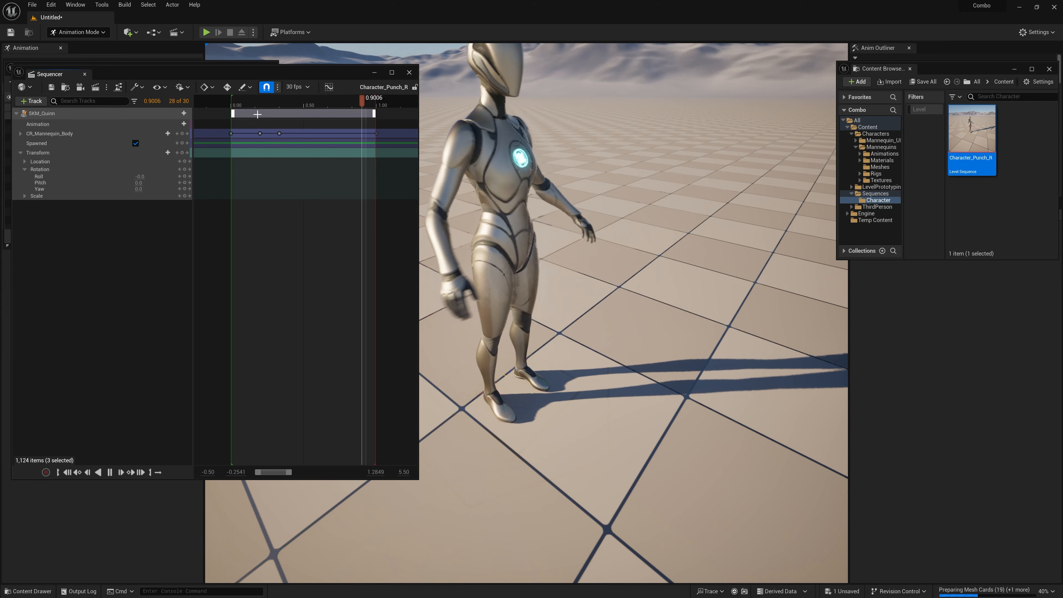
drag(258, 73, 285, 71)
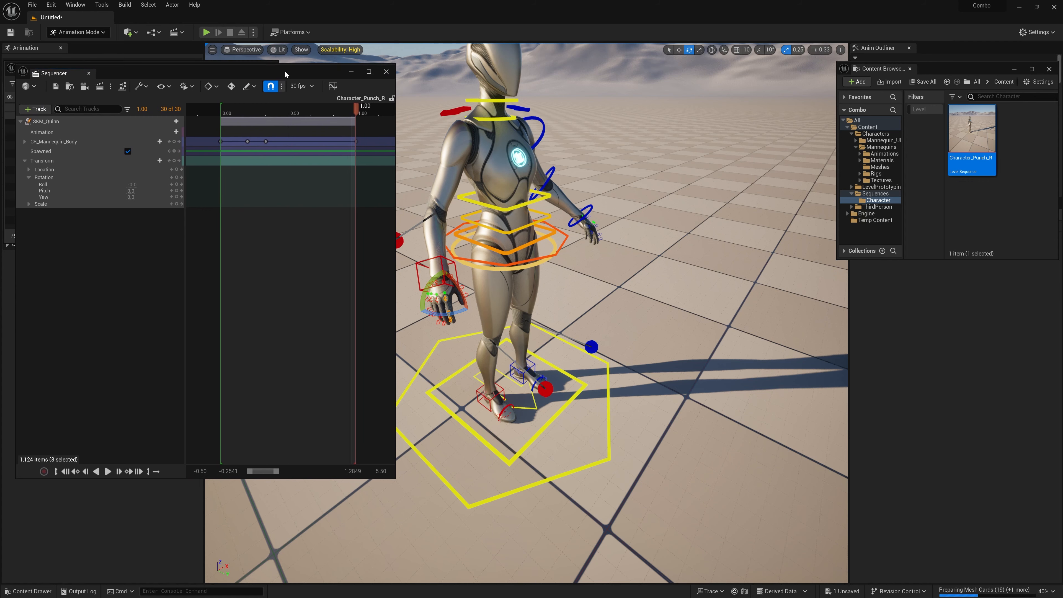
right_drag(513, 162, 513, 157)
key(s)
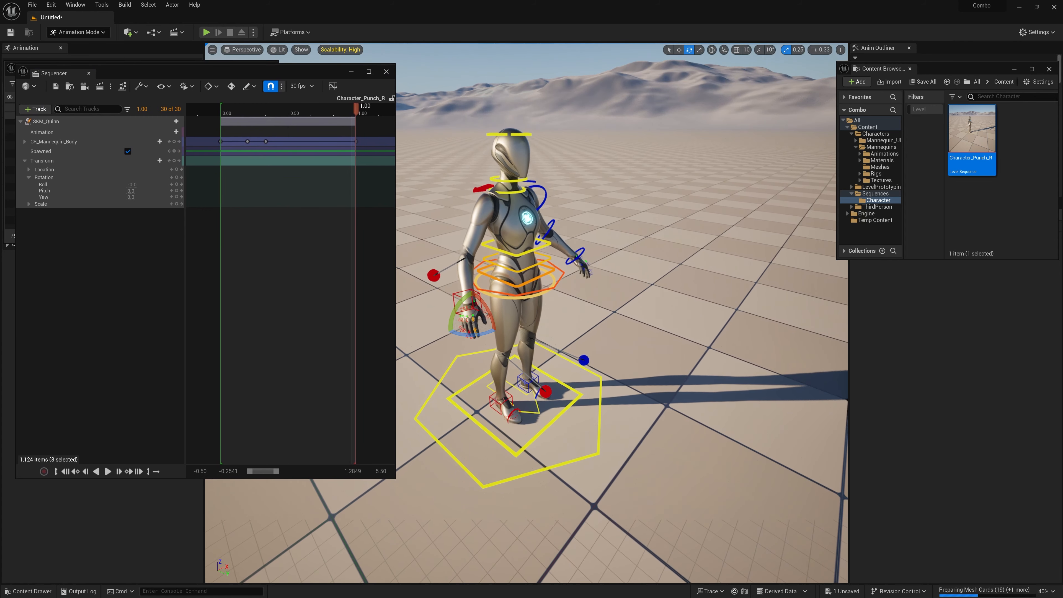
drag(281, 78, 284, 74)
right_drag(538, 286, 537, 281)
key(q)
key(s)
right_drag(519, 167, 500, 170)
key(e)
key(d)
key(w)
key(a)
key(s)
key(d)
key(w)
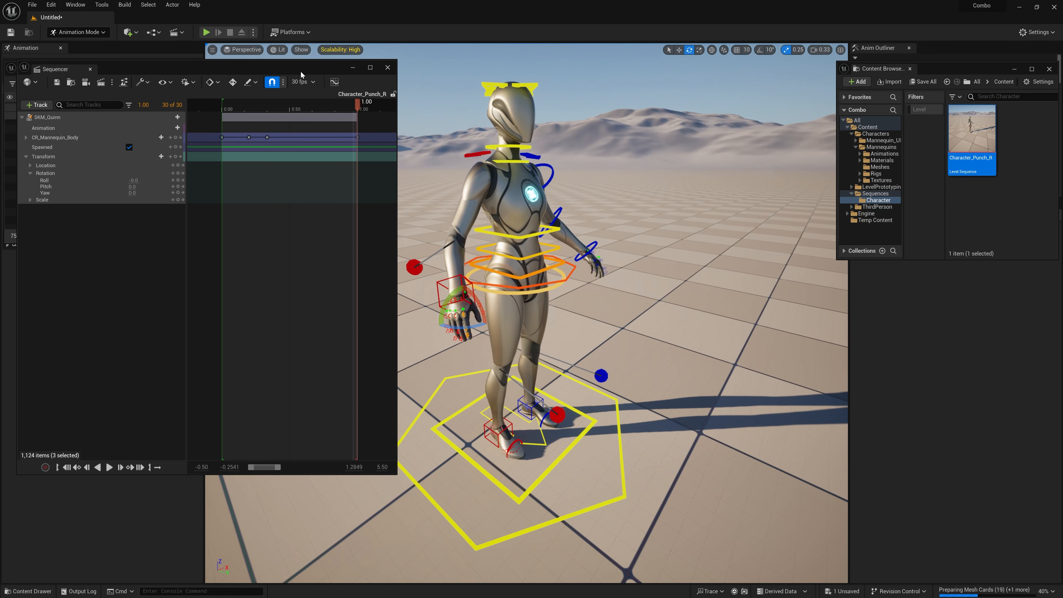
drag(236, 61, 227, 98)
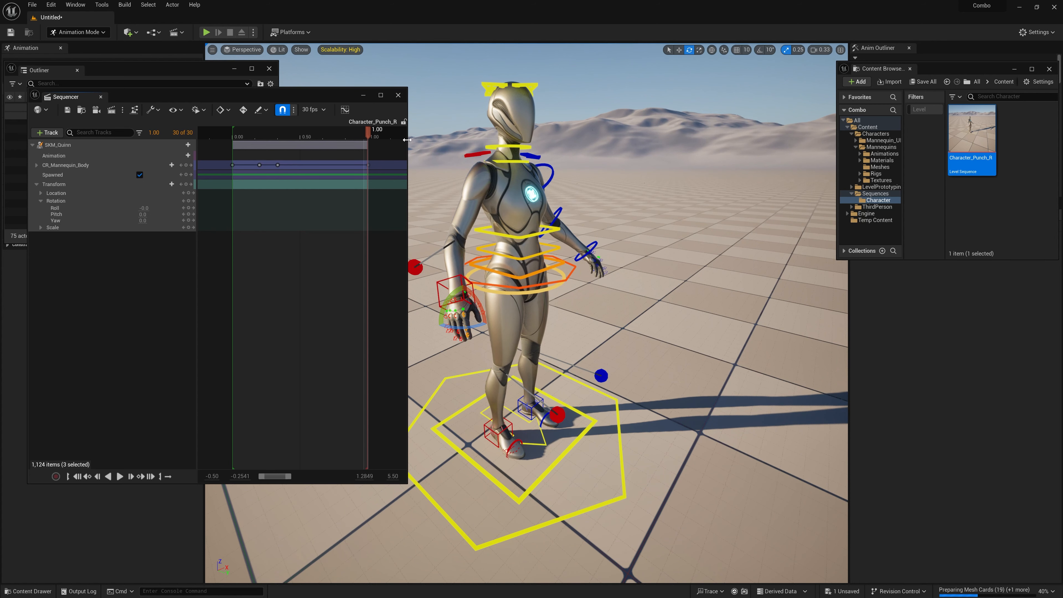
mouse_move(407, 140)
mouse_down()
mouse_move(417, 140)
mouse_move(393, 140)
mouse_up()
mouse_move(192, 93)
mouse_down()
mouse_move(199, 103)
mouse_move(171, 99)
mouse_move(206, 100)
mouse_up()
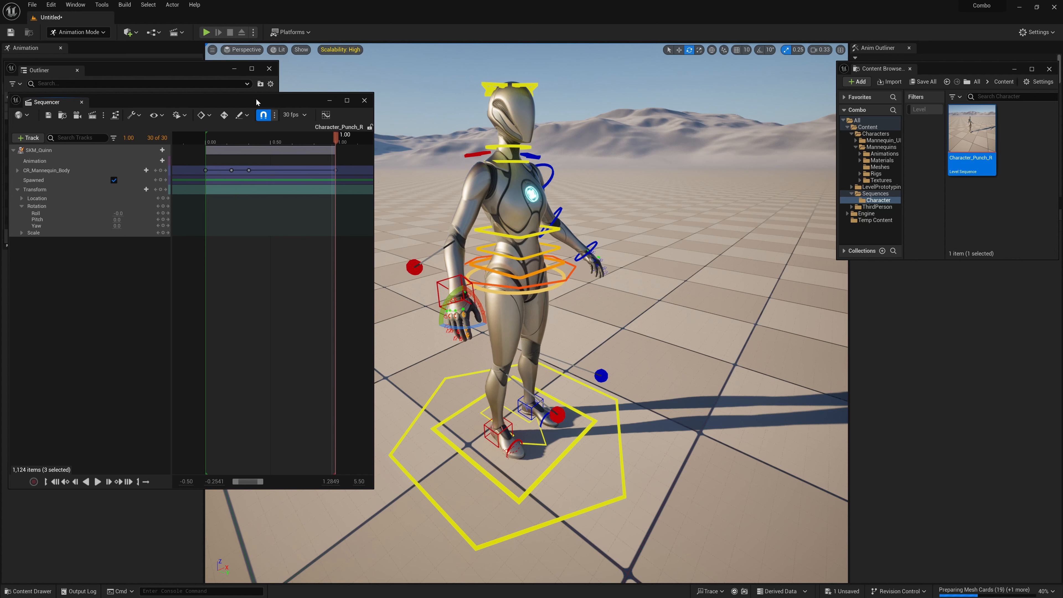
drag(255, 100, 286, 94)
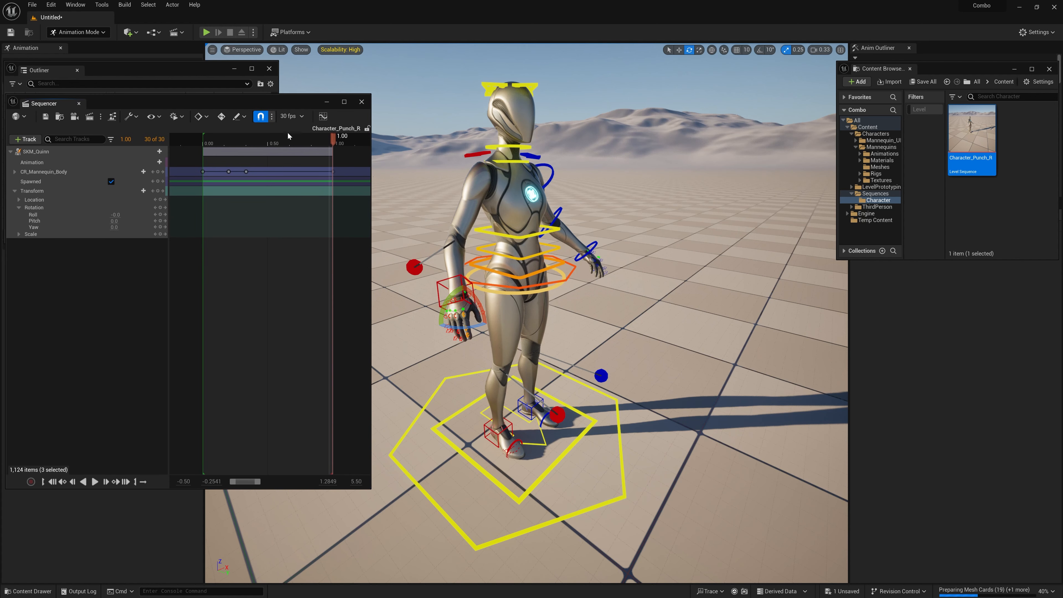
right_drag(544, 301, 532, 275)
key(w)
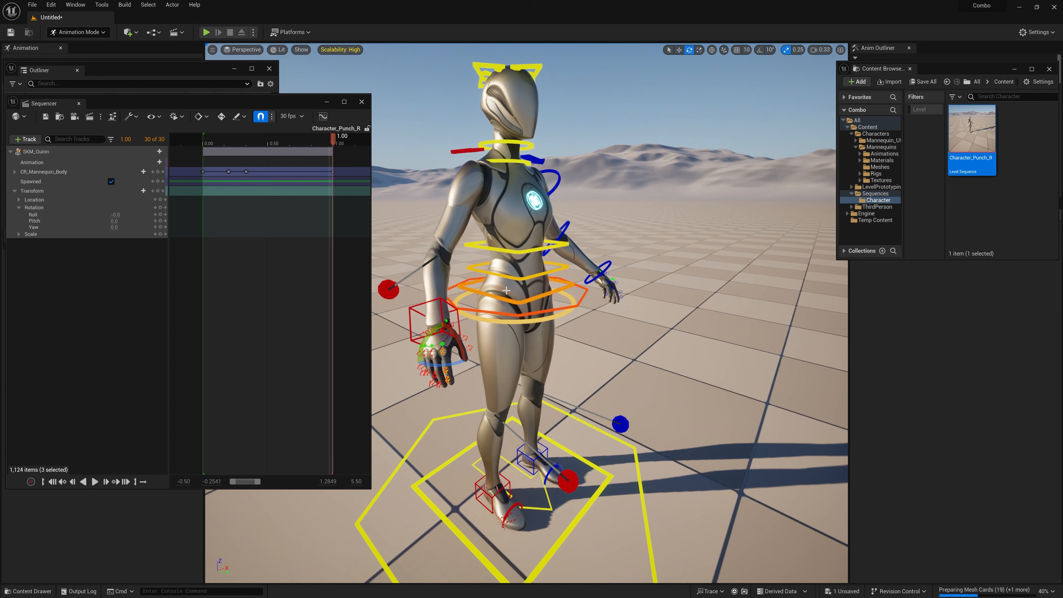
drag(251, 109, 259, 116)
Step: Start creating a linked animation sequence for SKM_Quinn and add a new folder named Animations under Content for it
click(50, 160)
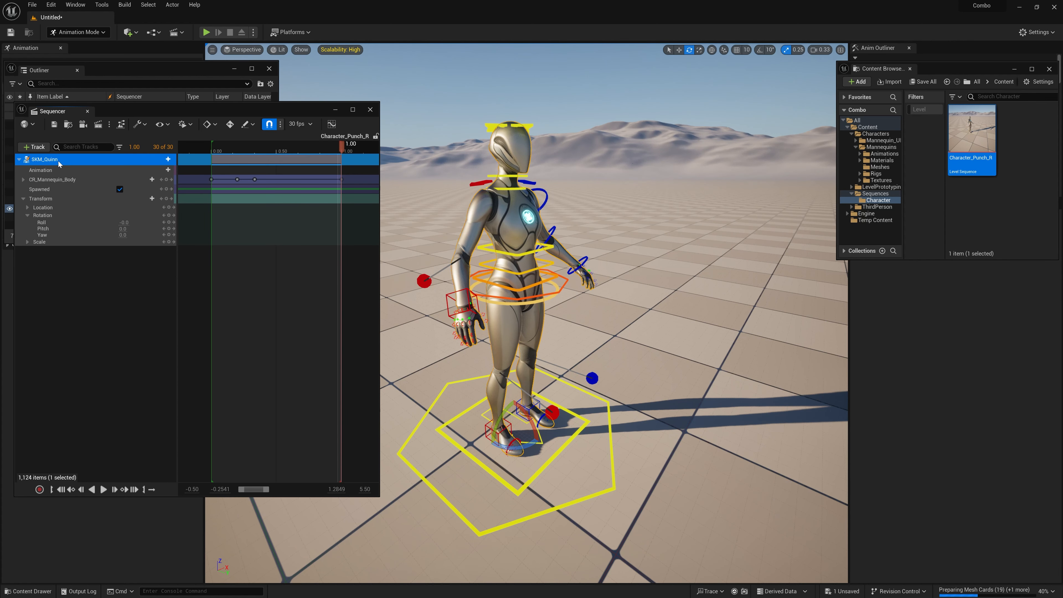
right_click(45, 159)
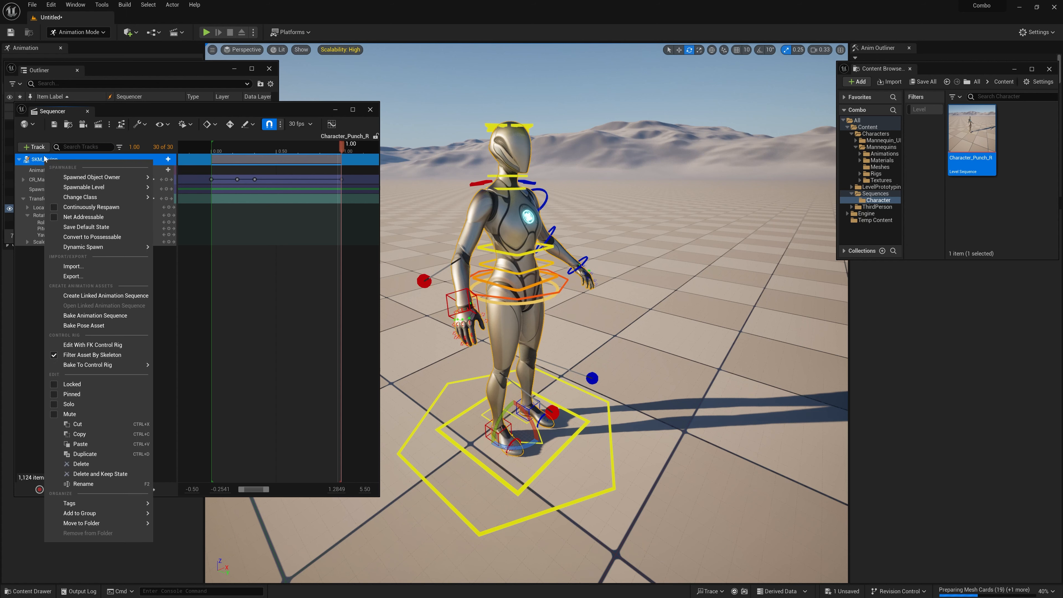
click(69, 296)
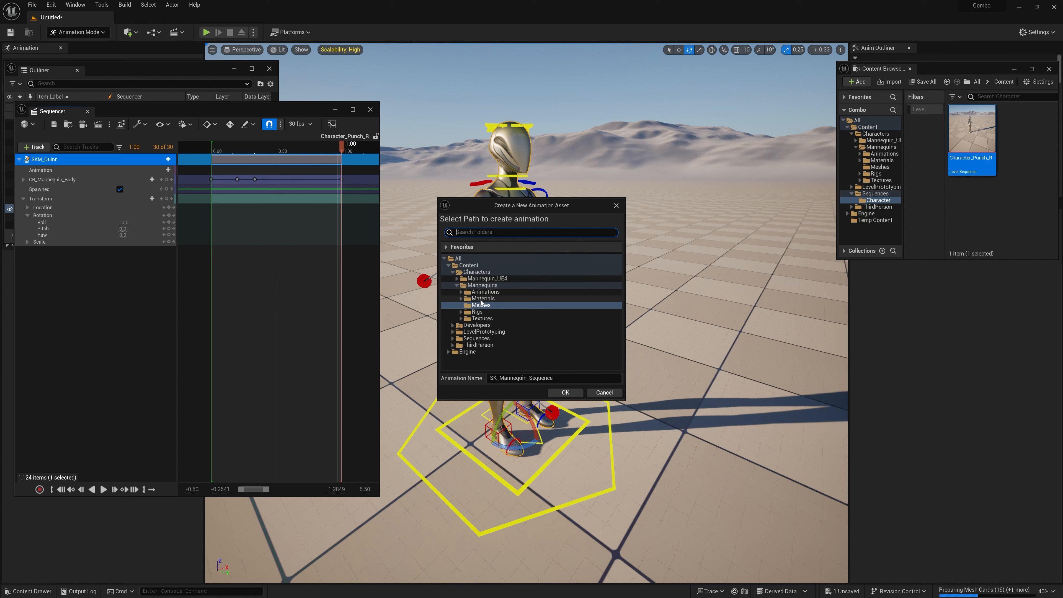
double_click(465, 286)
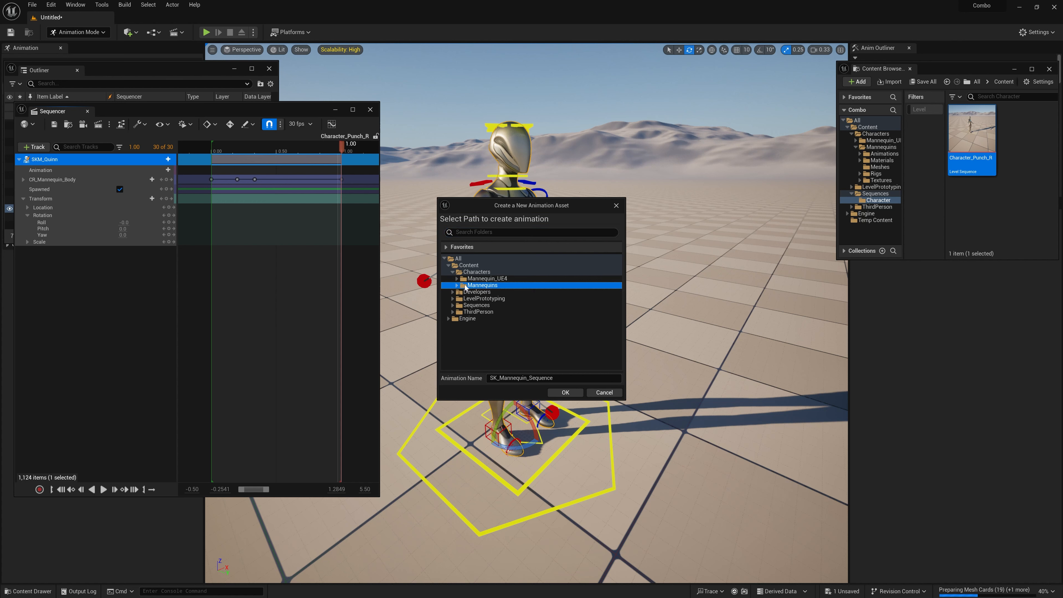
right_click(471, 267)
click(503, 275)
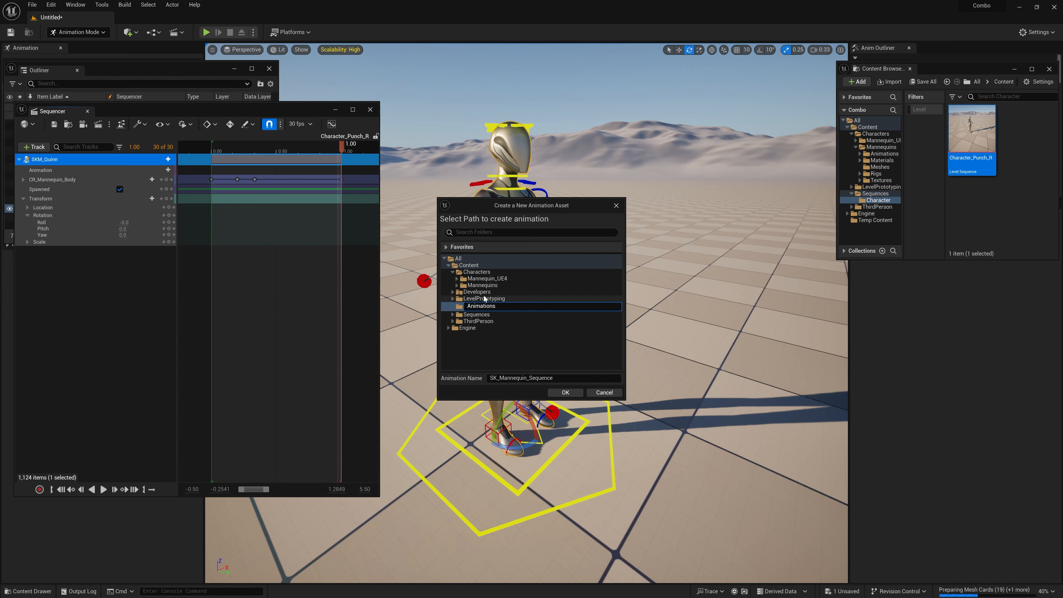
key(Return)
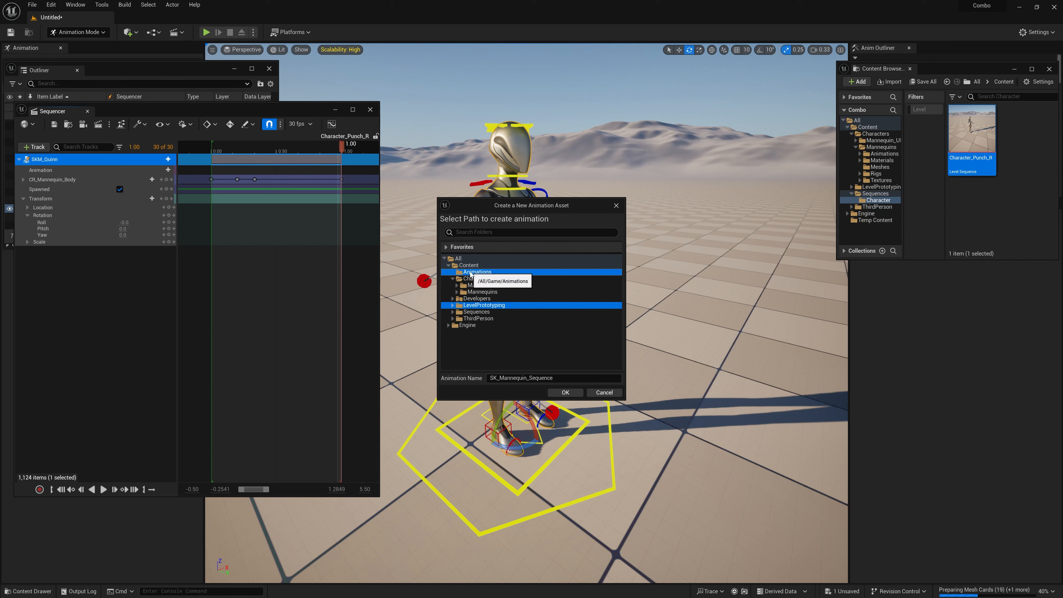
Step: Create a subfolder named Character inside the Animations folder
right_click(472, 276)
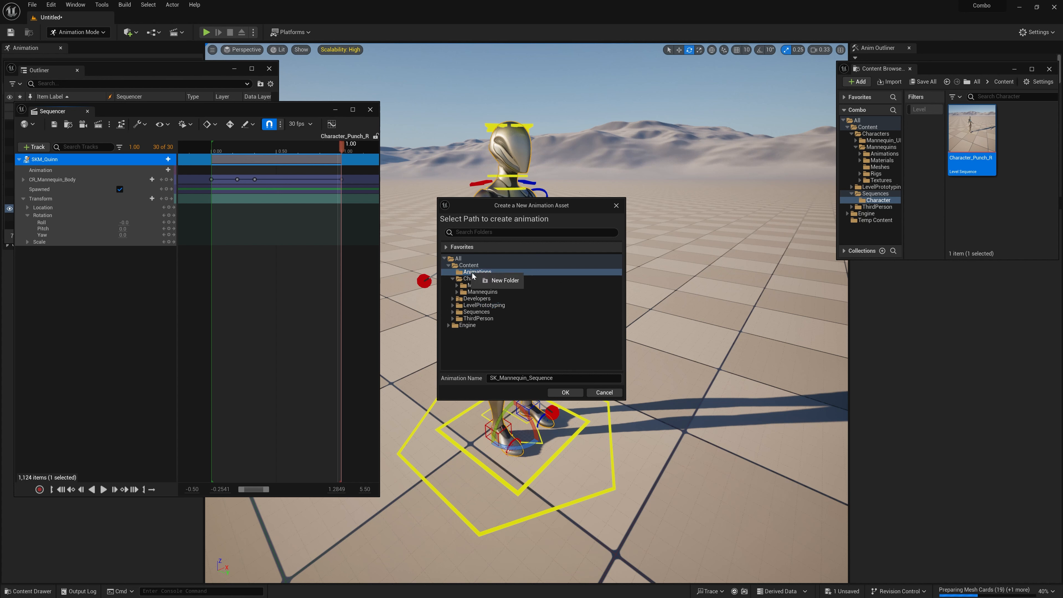
click(500, 281)
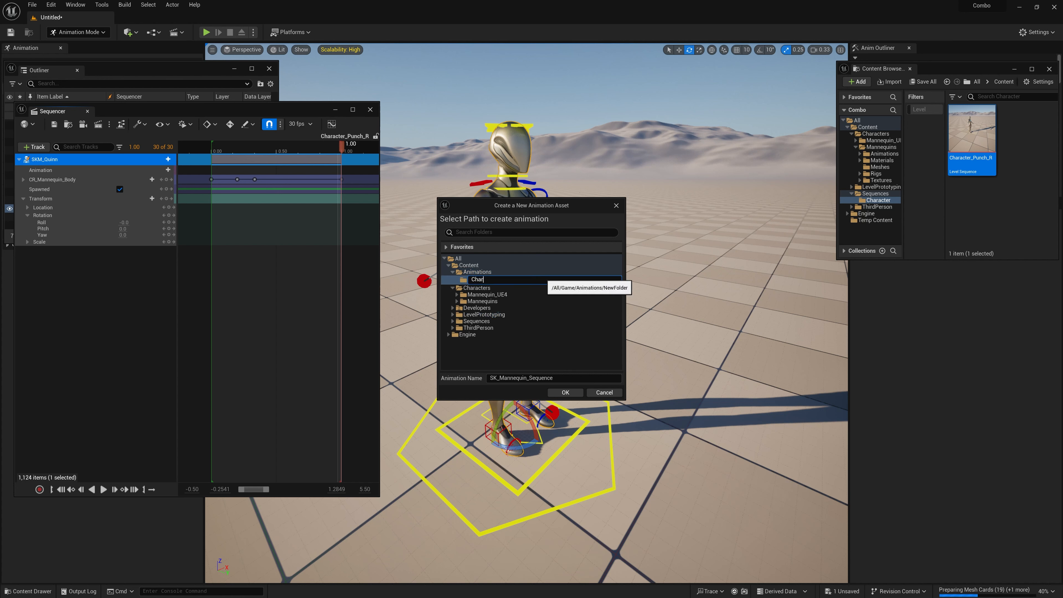
key(Return)
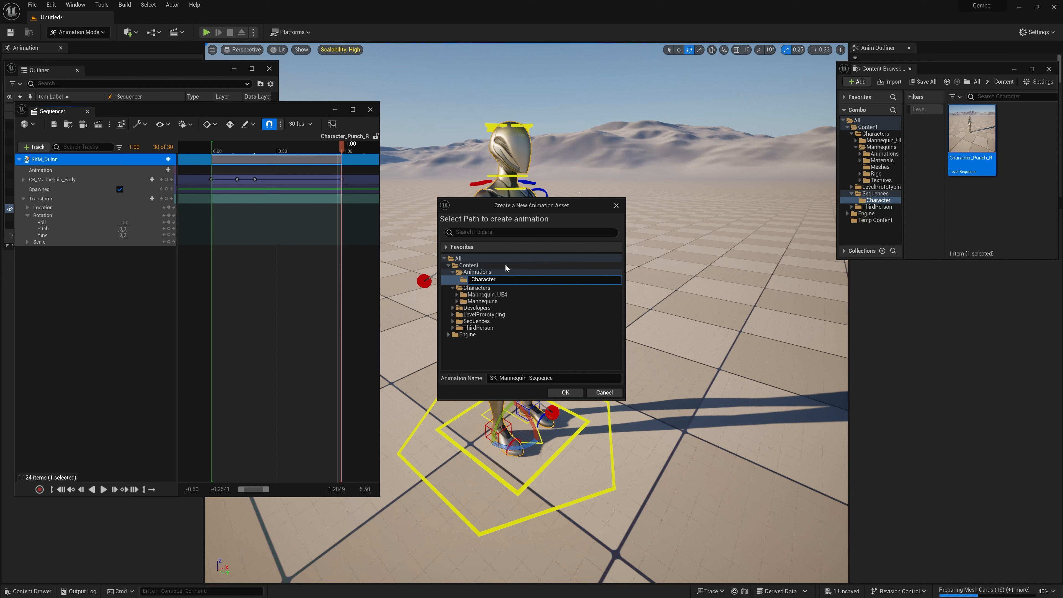
Step: Name the animation Character_Punch_R, store it in Animations/Character, and export it with the default sequence options
drag(563, 379, 486, 379)
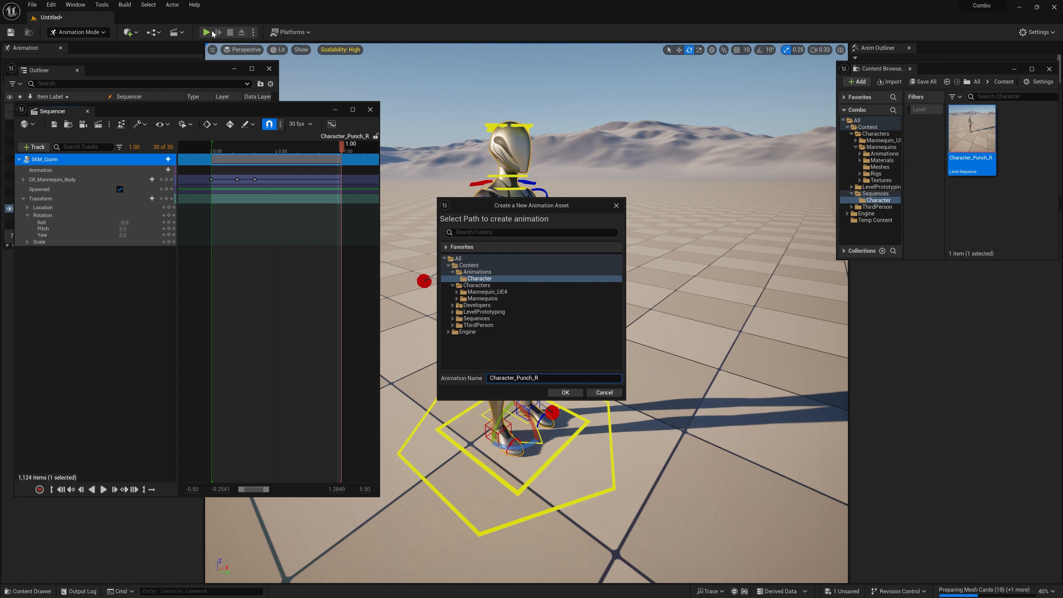
click(564, 392)
click(443, 244)
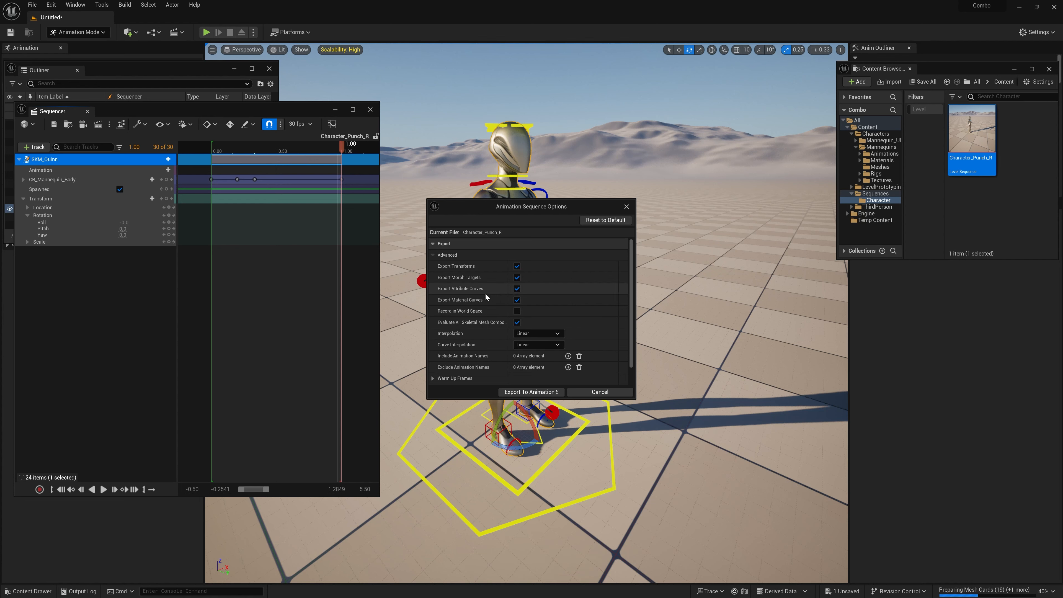
scroll(484, 323, down, 1)
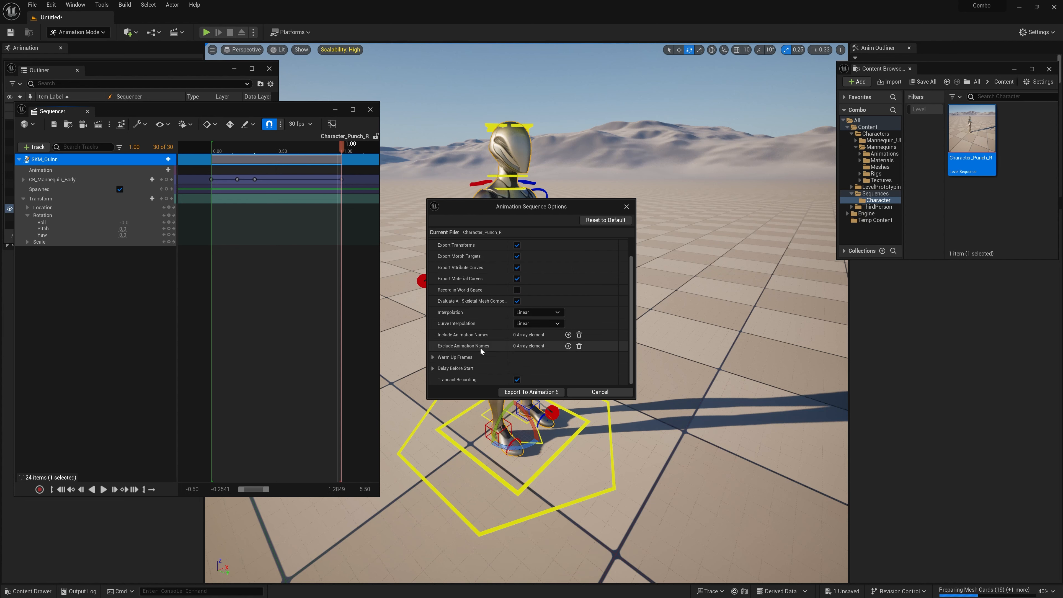
click(524, 392)
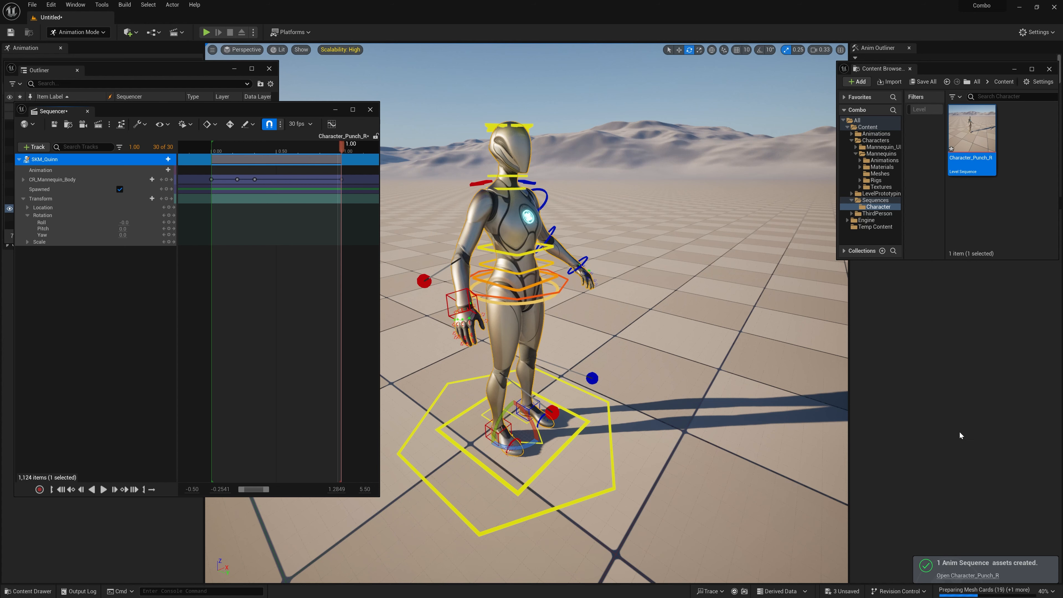
Step: Close the Sequencer and widen the Content Browser with the Mannequins folder displayed
drag(258, 113, 270, 122)
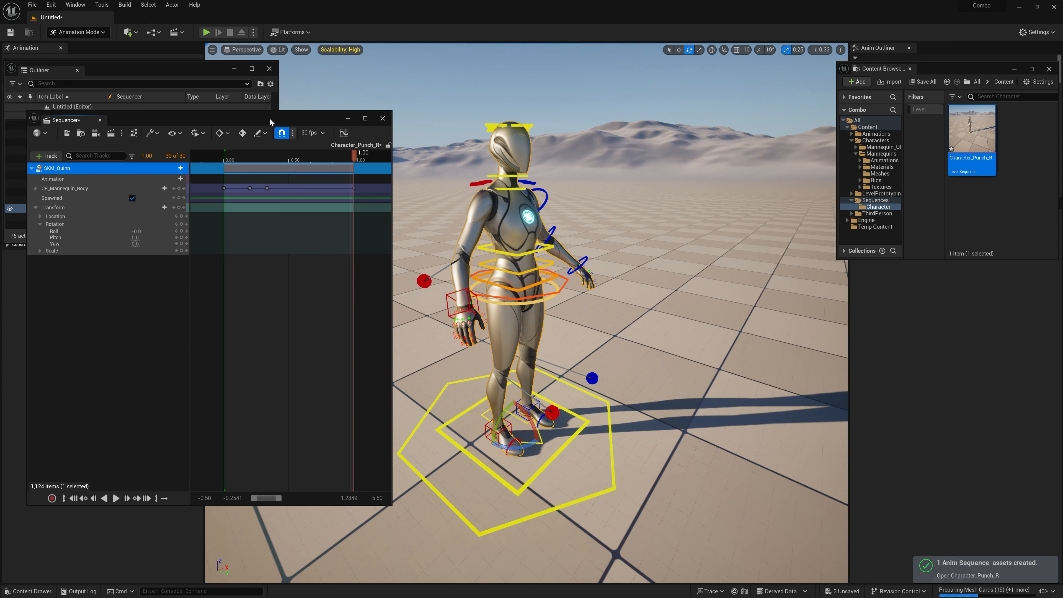
click(382, 118)
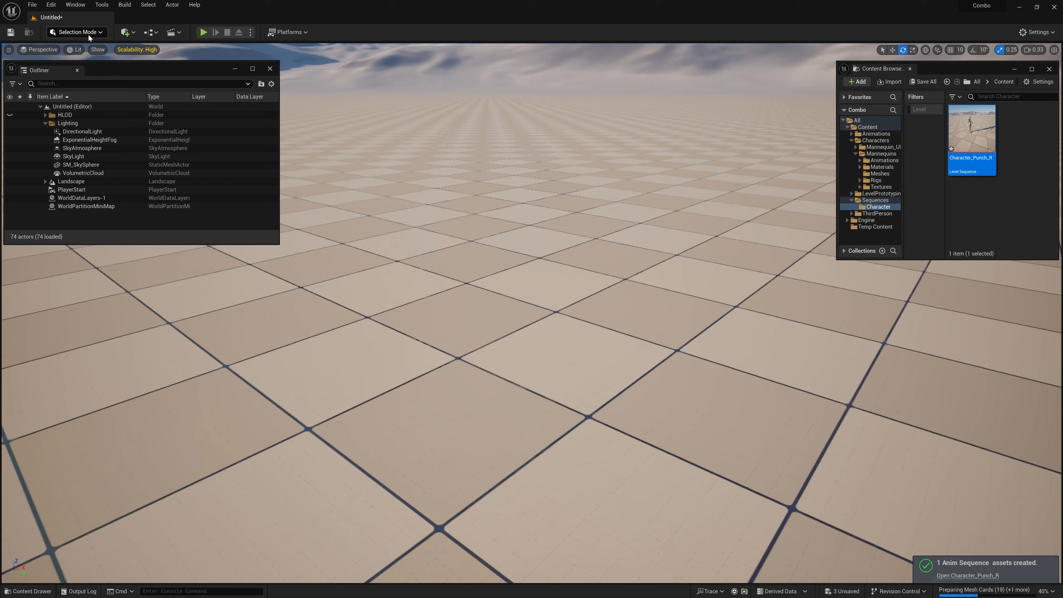
drag(110, 71, 137, 84)
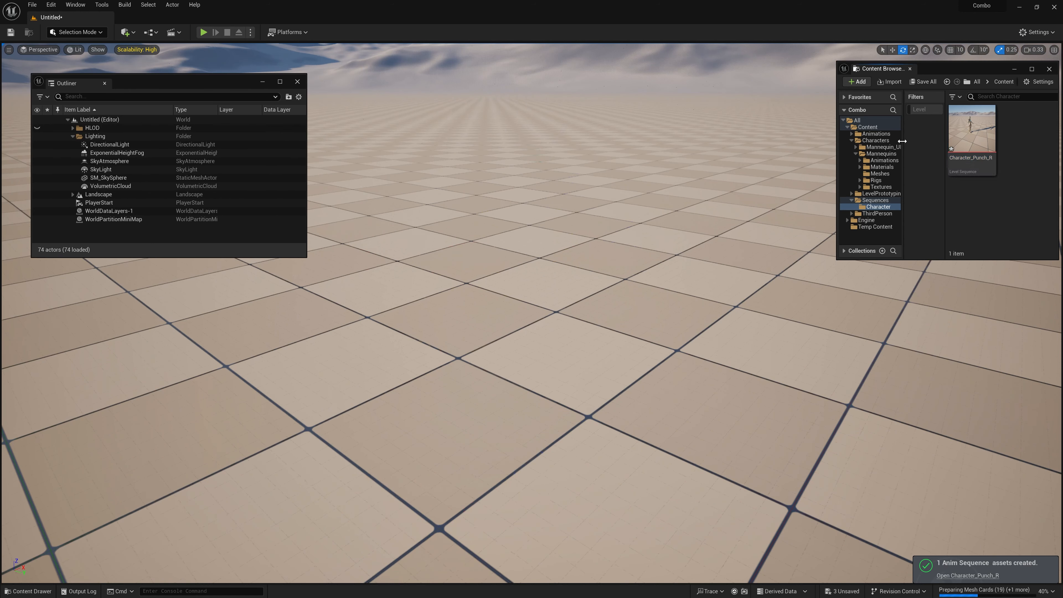
click(877, 153)
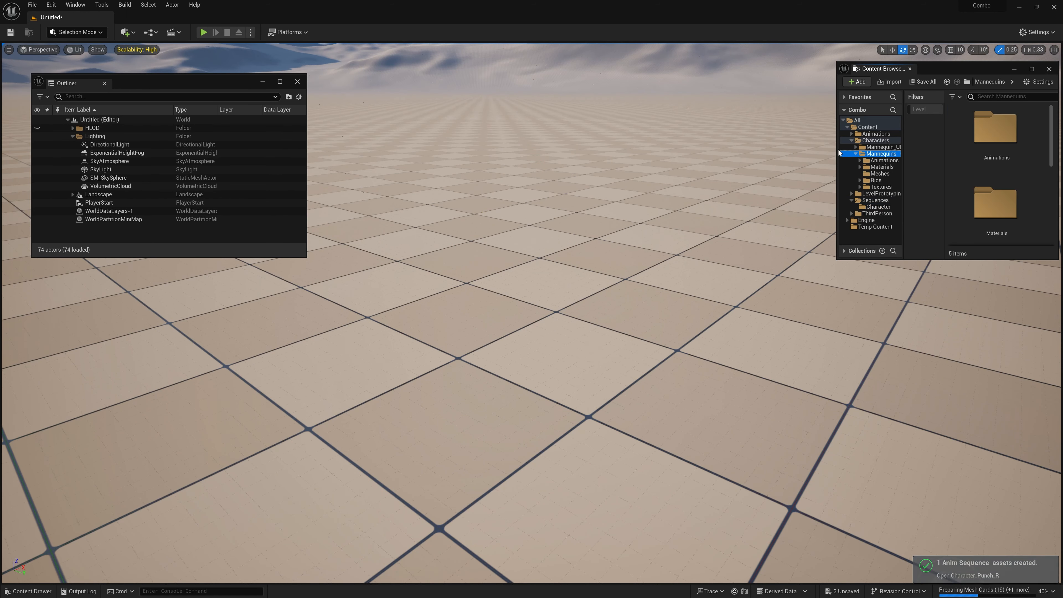
drag(837, 149, 626, 151)
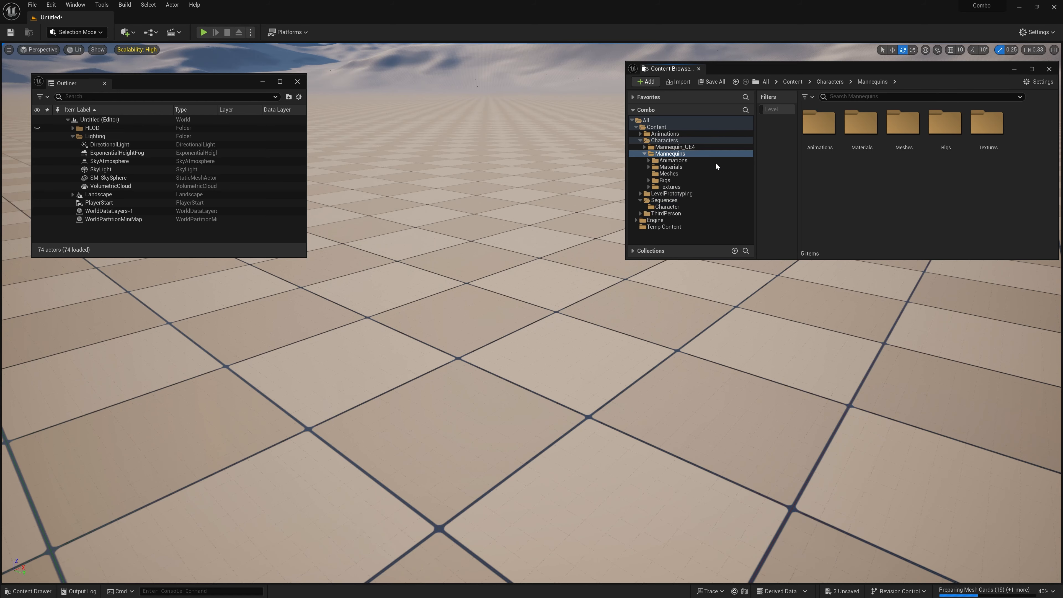
Step: Open the SKM_Quinn mesh from the Meshes folder and load the Character_Punch_R animation in its animation editor
click(669, 176)
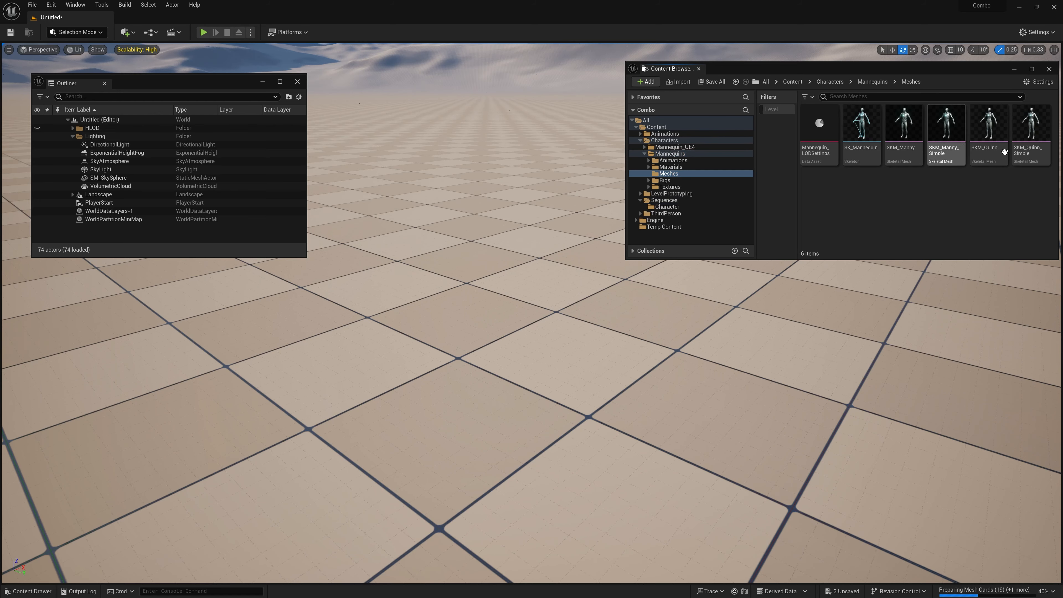
click(987, 128)
double_click(986, 128)
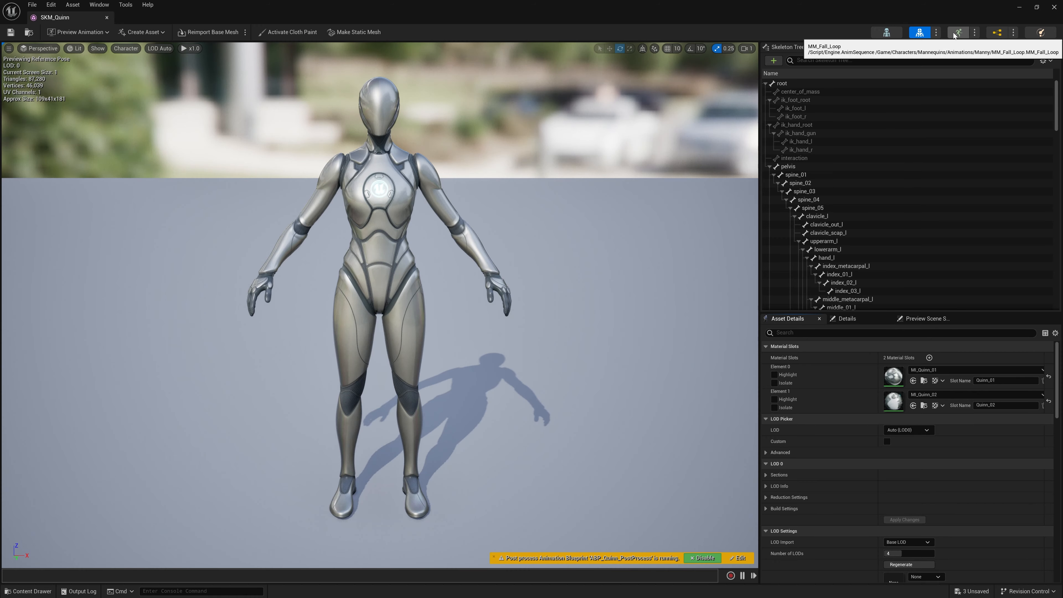
click(960, 34)
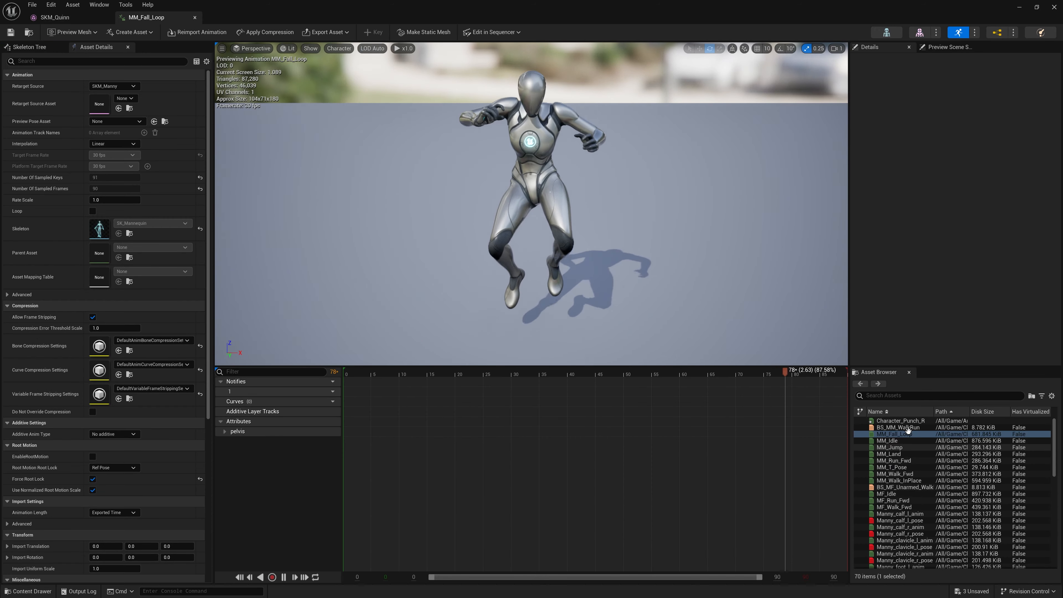
double_click(902, 421)
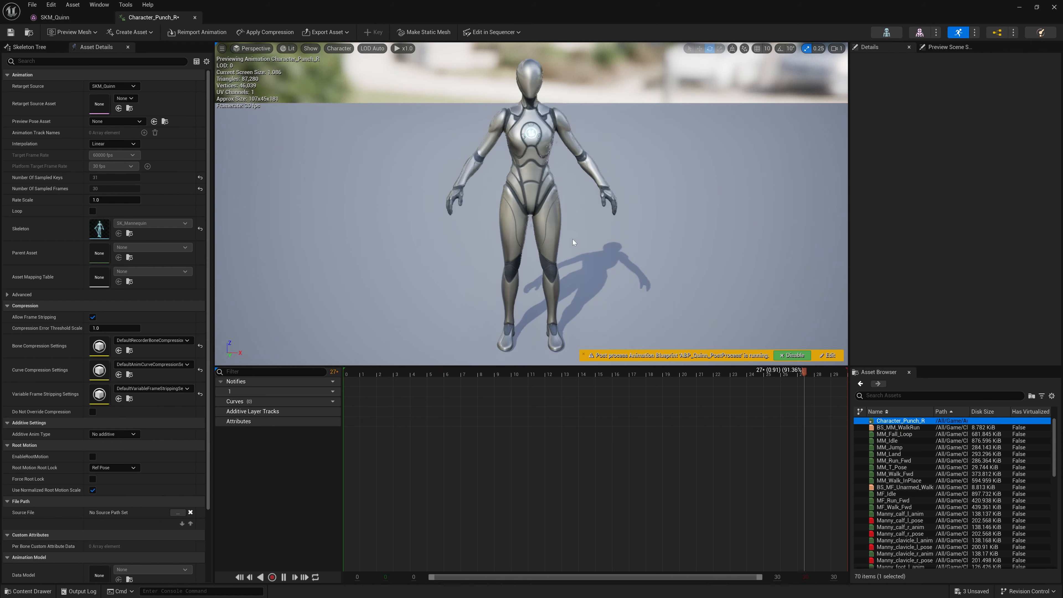
Step: Examine the exported Character_Punch_R animation from an angle, scrub back to the start, and play it briefly
drag(476, 367, 475, 365)
key(s)
mouse_move(482, 260)
right_down()
mouse_move(507, 239)
mouse_move(477, 240)
mouse_move(481, 254)
right_up()
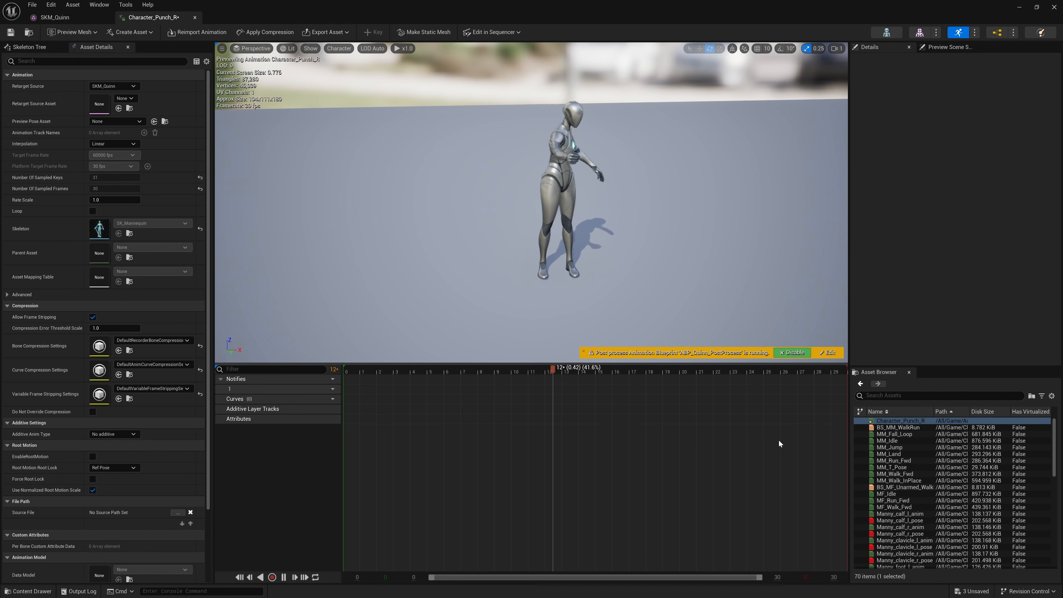
right_drag(569, 259, 602, 257)
scroll(529, 269, up, 1)
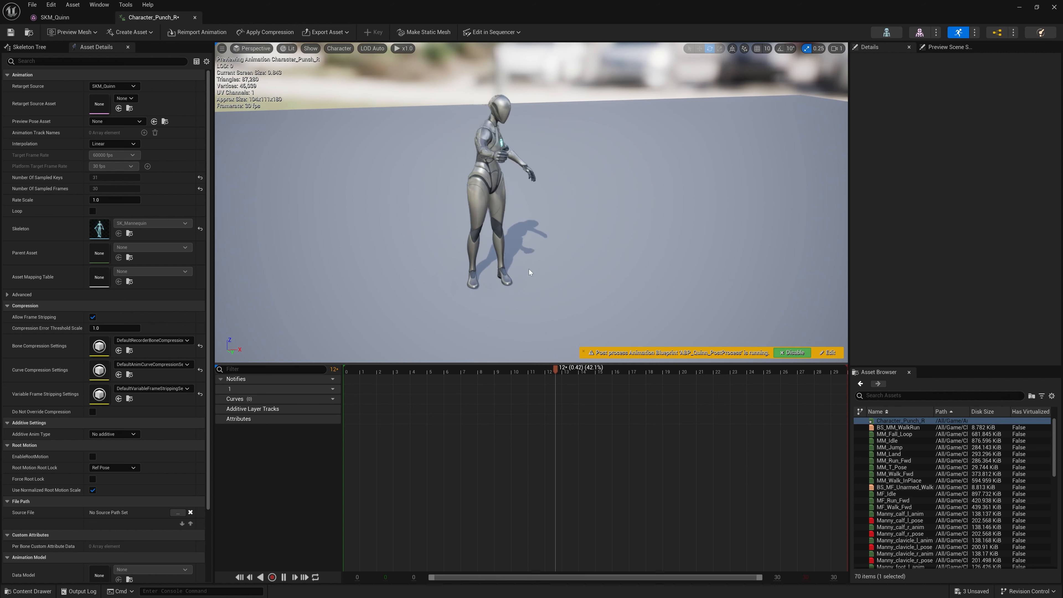
click(373, 369)
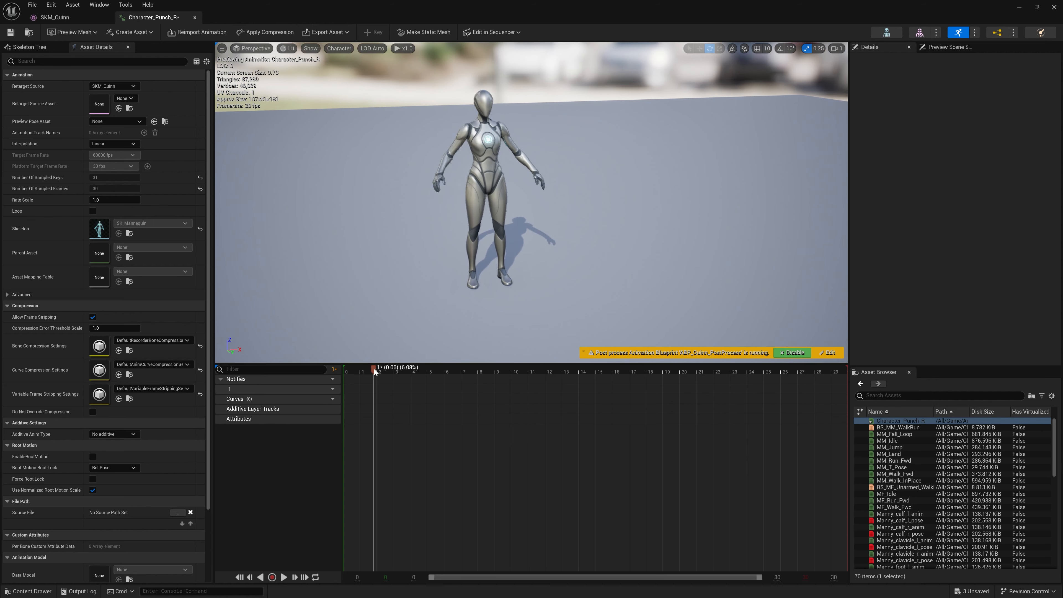
drag(387, 368, 330, 368)
key(space)
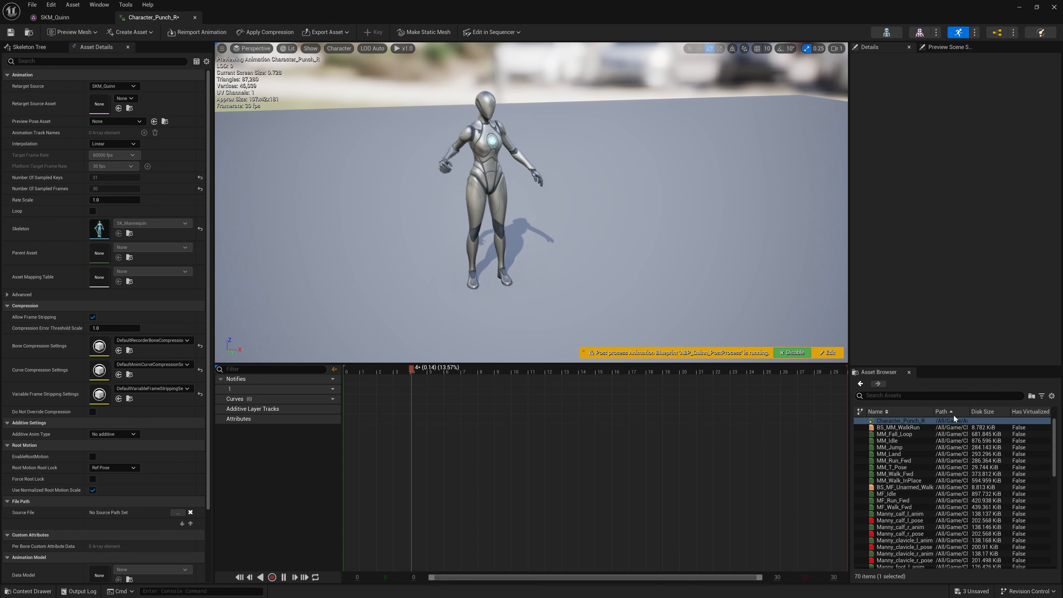
key(space)
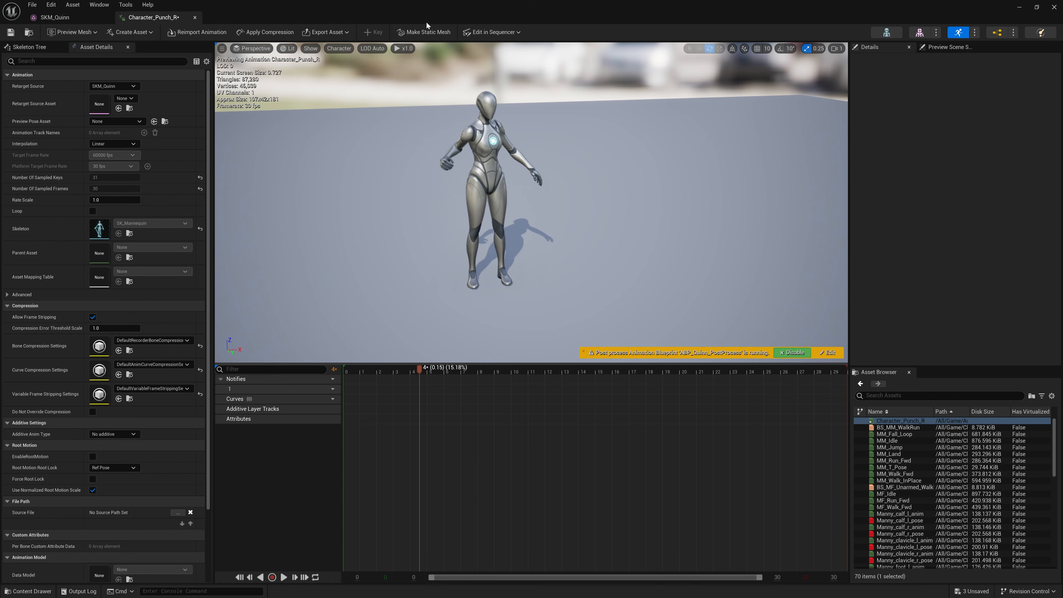
Step: Shrink the animation editor window, reopen the Character_Punch_R level sequence, and arrange both windows side by side
double_click(272, 13)
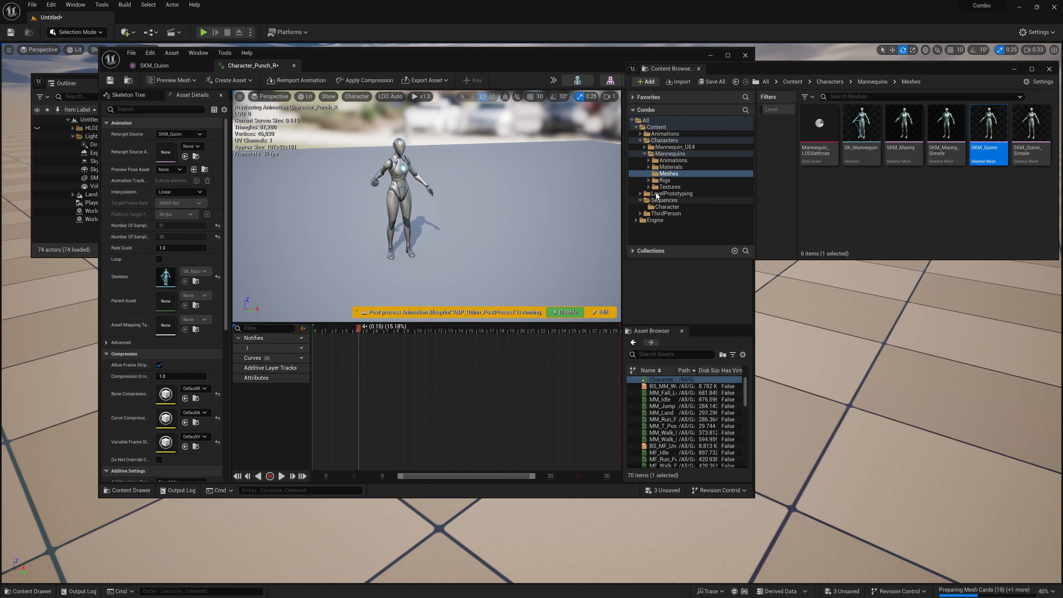
click(661, 206)
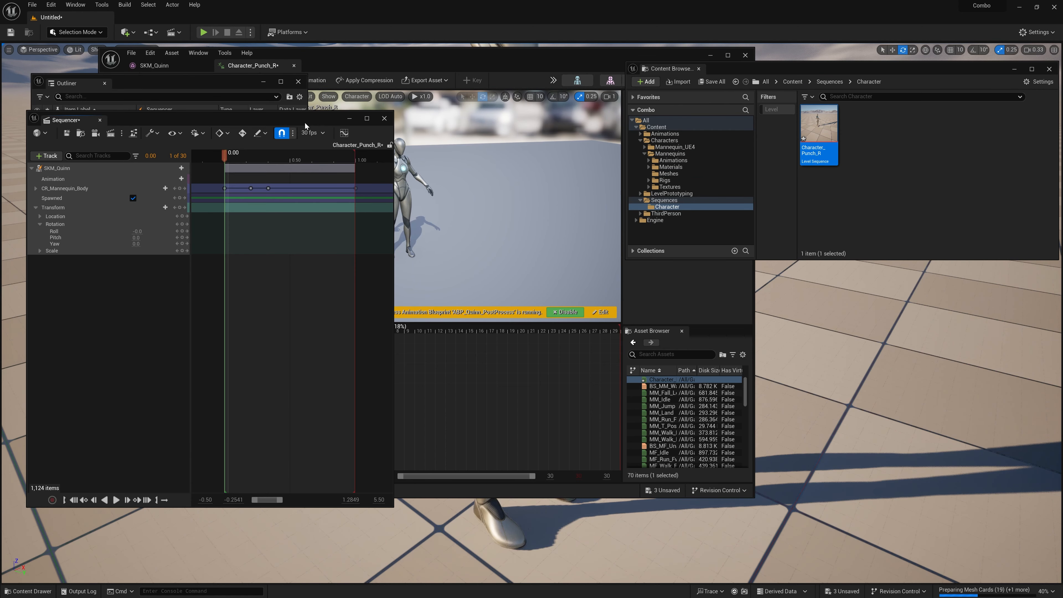
drag(306, 126, 334, 142)
drag(468, 60, 869, 74)
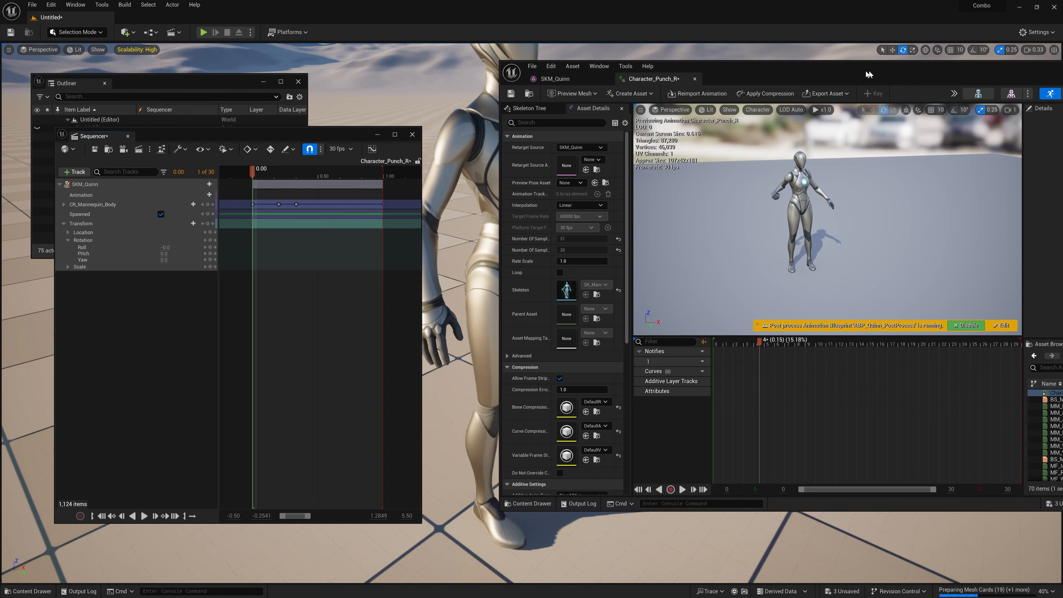
Step: At 0.3333, rotate SKM_Quinn's head control and add a key for head_ctrl
drag(280, 174, 297, 173)
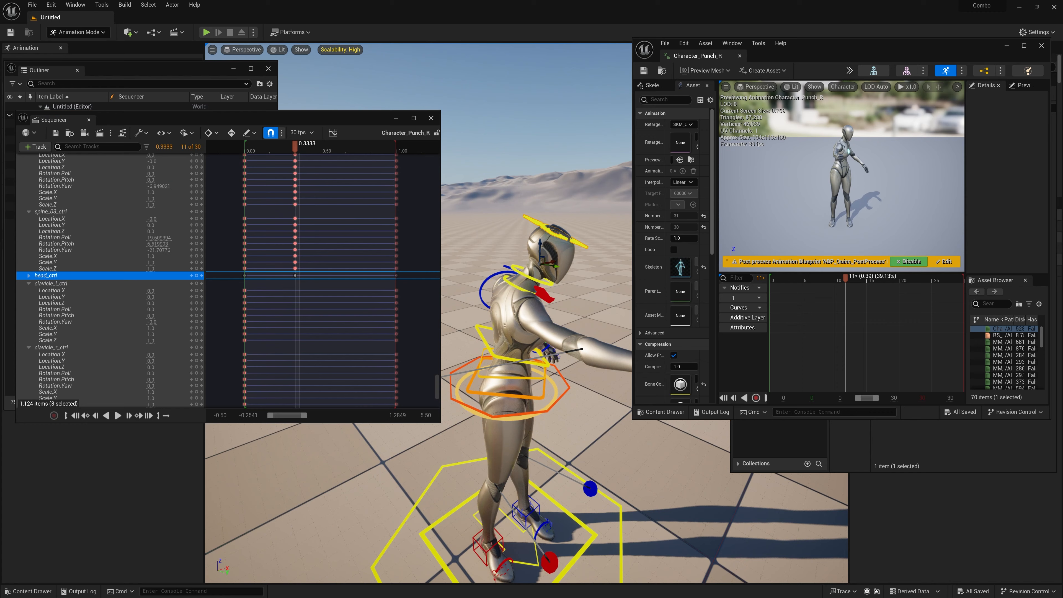
right_drag(571, 227, 527, 222)
key(e)
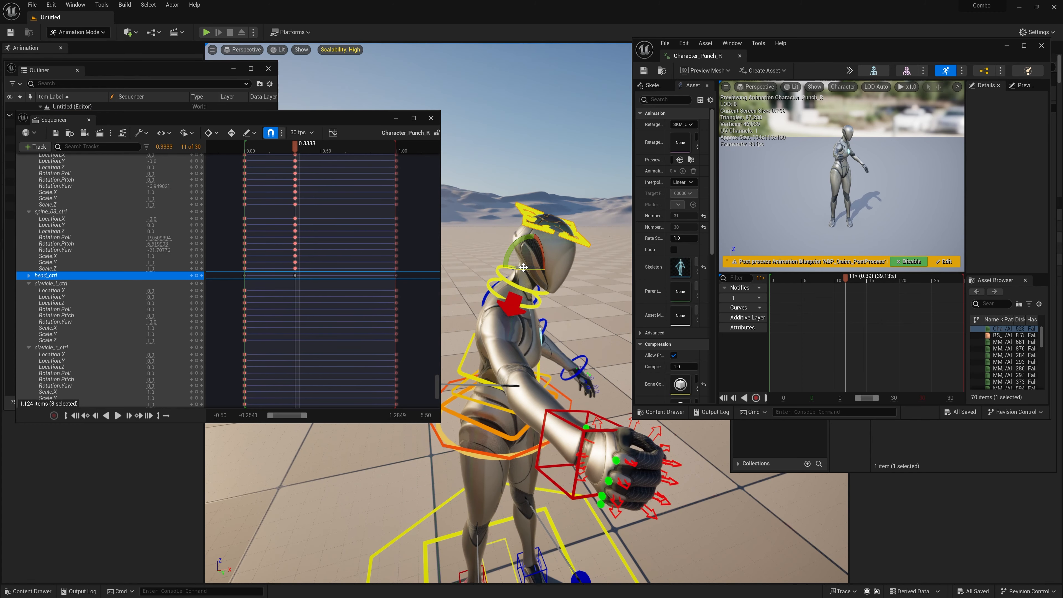
drag(523, 267, 560, 262)
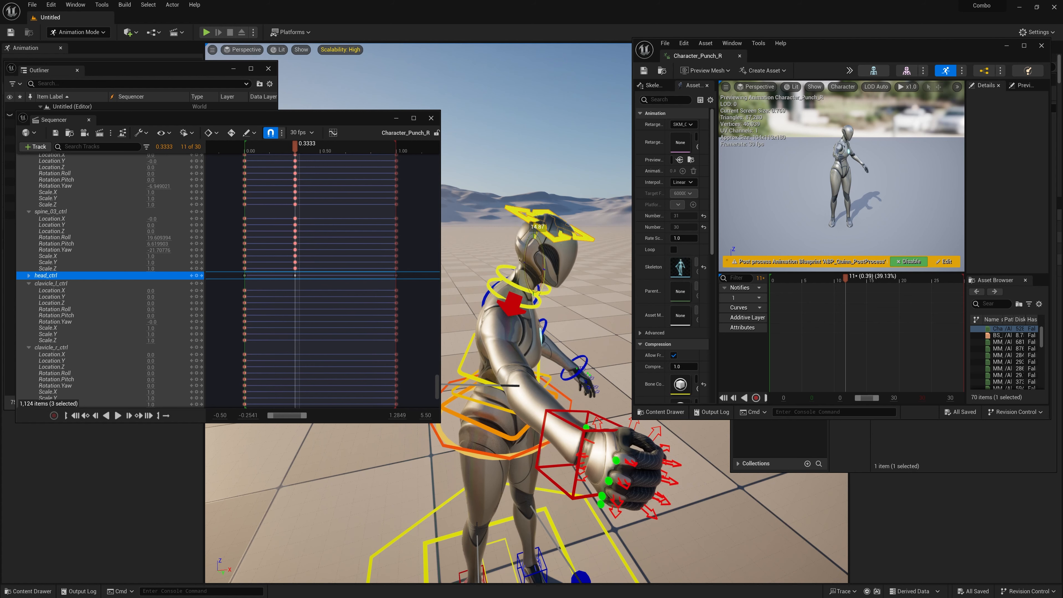
right_drag(531, 234, 473, 231)
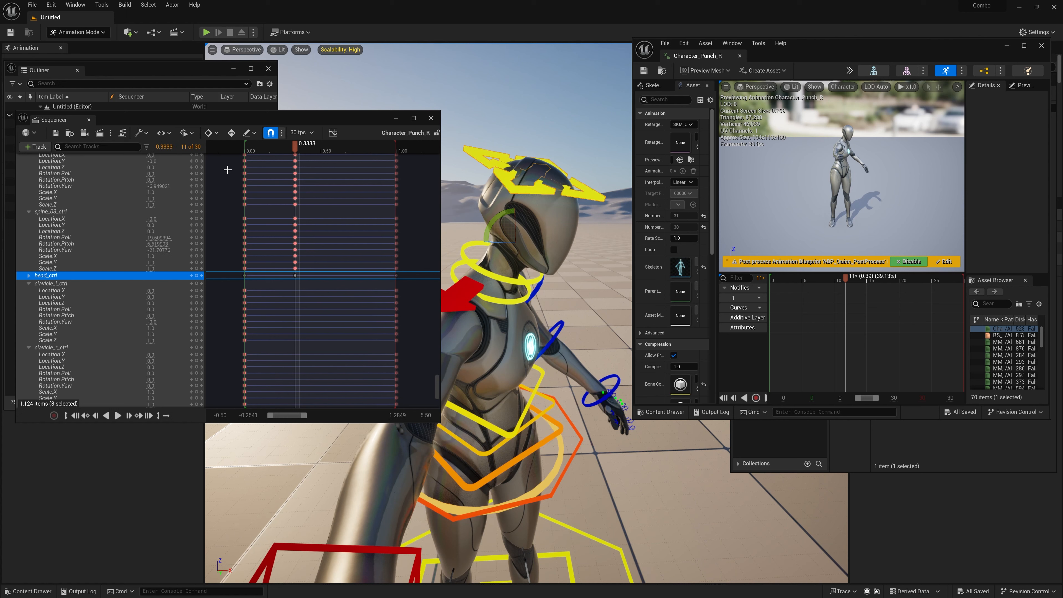
click(197, 276)
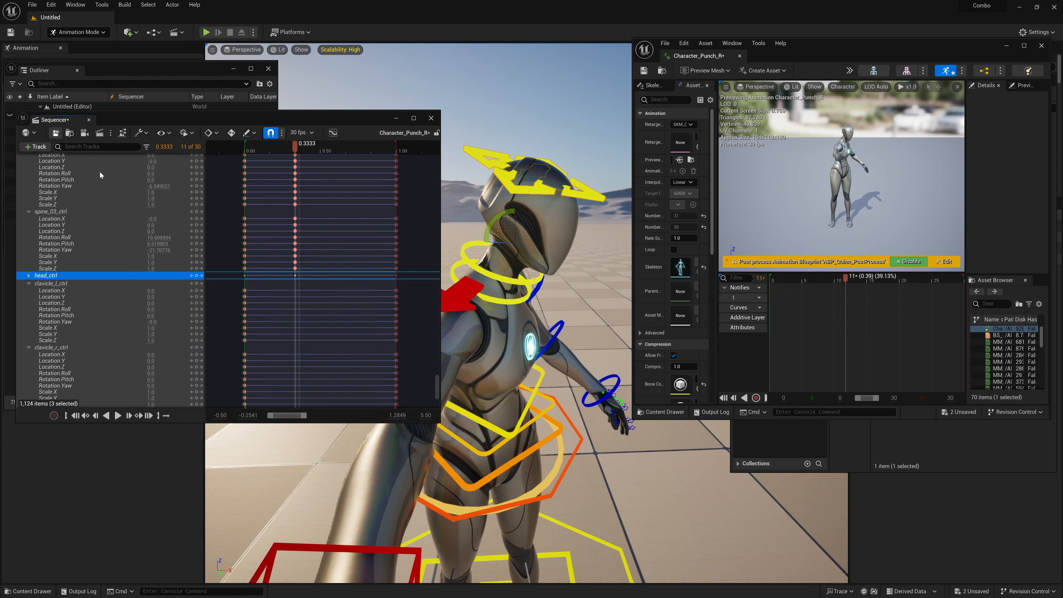
Step: Save the keyed Character_Punch_R level sequence, and enlarge and reposition the animation editor window beside it
click(55, 132)
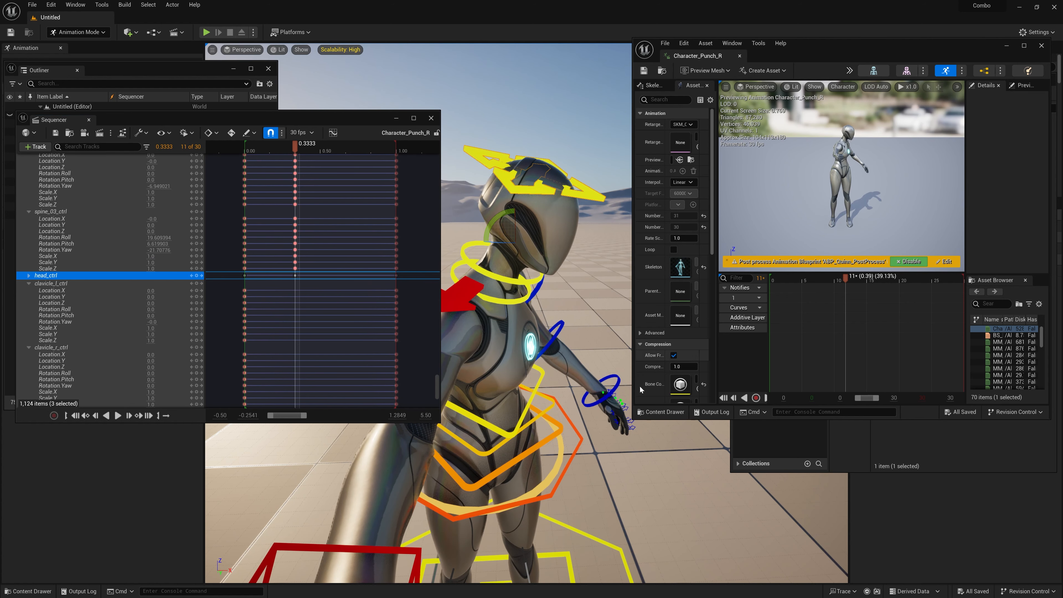
drag(633, 419, 503, 511)
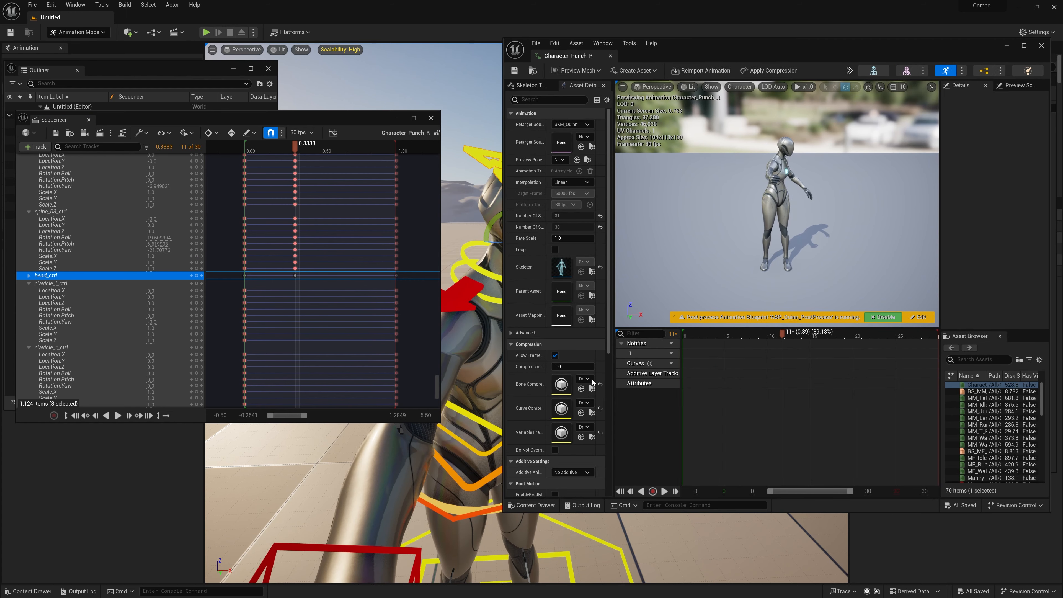
drag(686, 56, 779, 57)
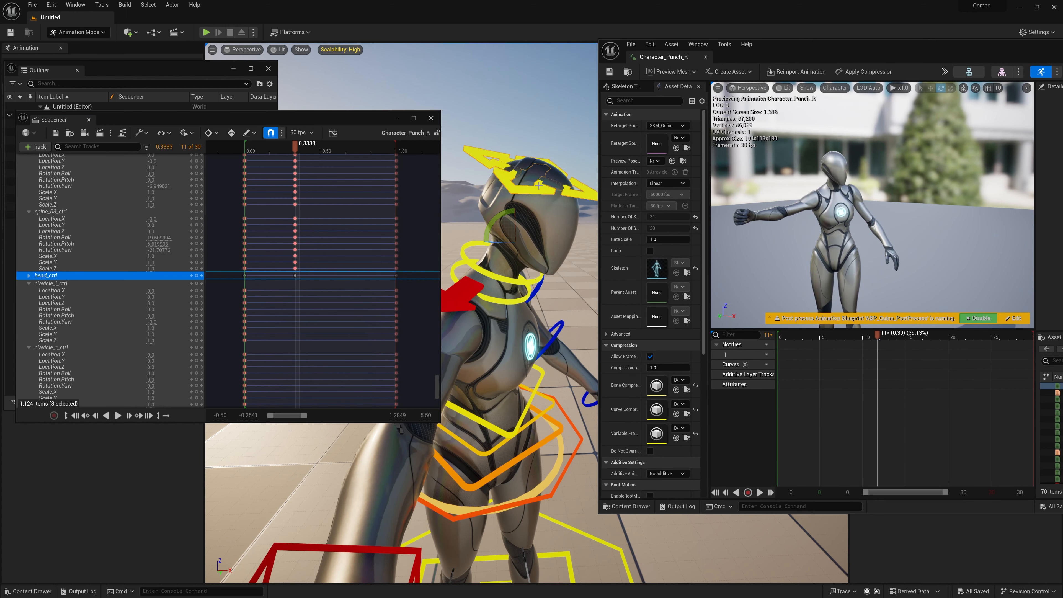
Step: Readjust the rotation of SKM_Quinn's head control at 0.3333, key head_ctrl again, and save the level sequence
mouse_move(531, 191)
right_down()
mouse_move(540, 194)
mouse_move(532, 196)
right_up()
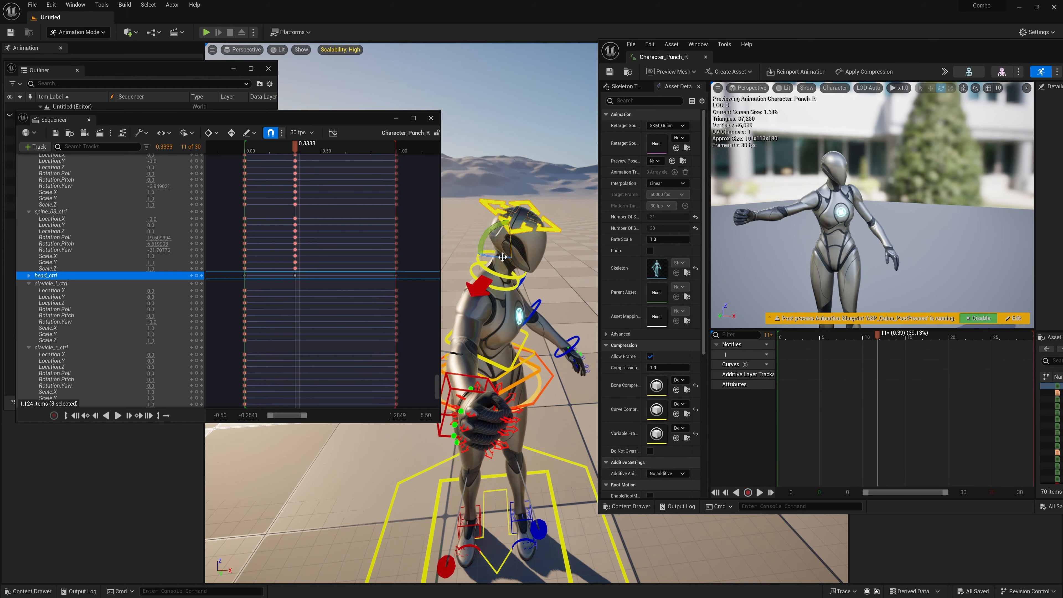
mouse_move(503, 257)
mouse_down()
mouse_move(487, 256)
mouse_move(498, 226)
mouse_move(505, 265)
mouse_up()
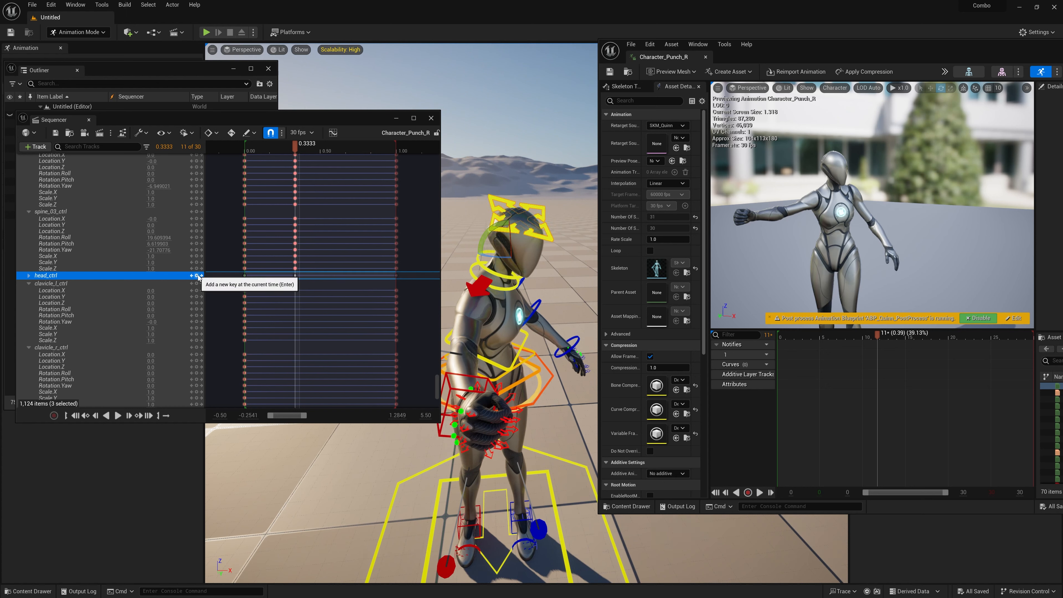
click(56, 134)
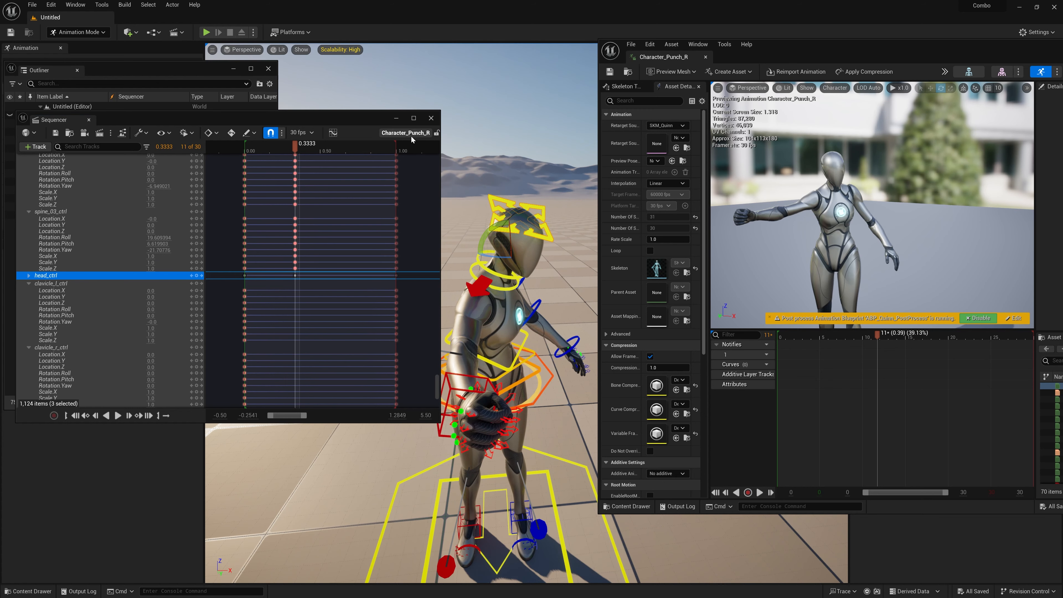
Step: Close the level sequence, and move and shrink the Character_Punch_R animation editor so it sits beside the Content Browser
drag(763, 51, 733, 59)
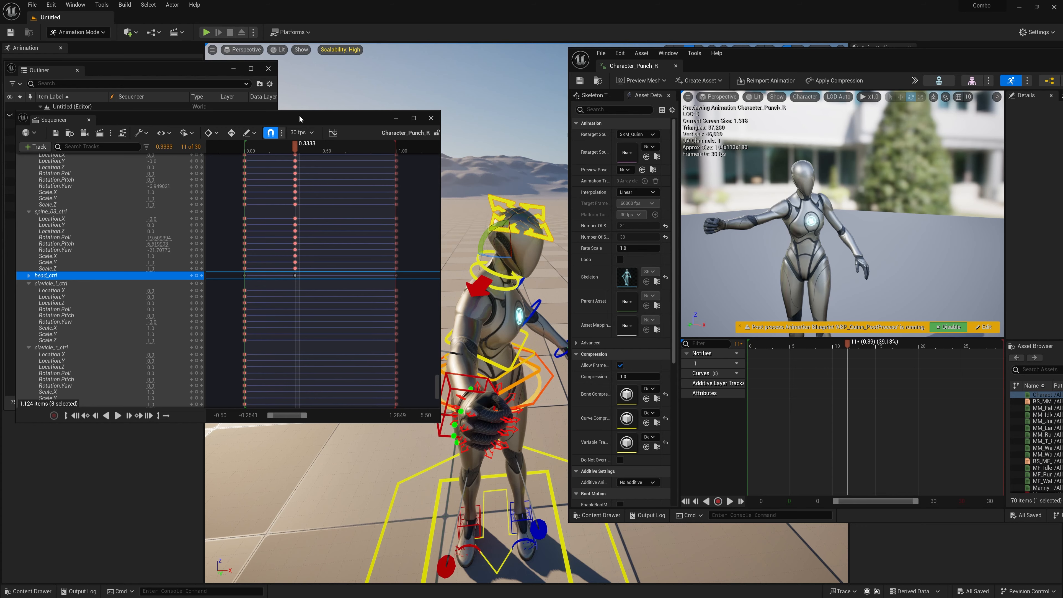
drag(293, 119, 337, 95)
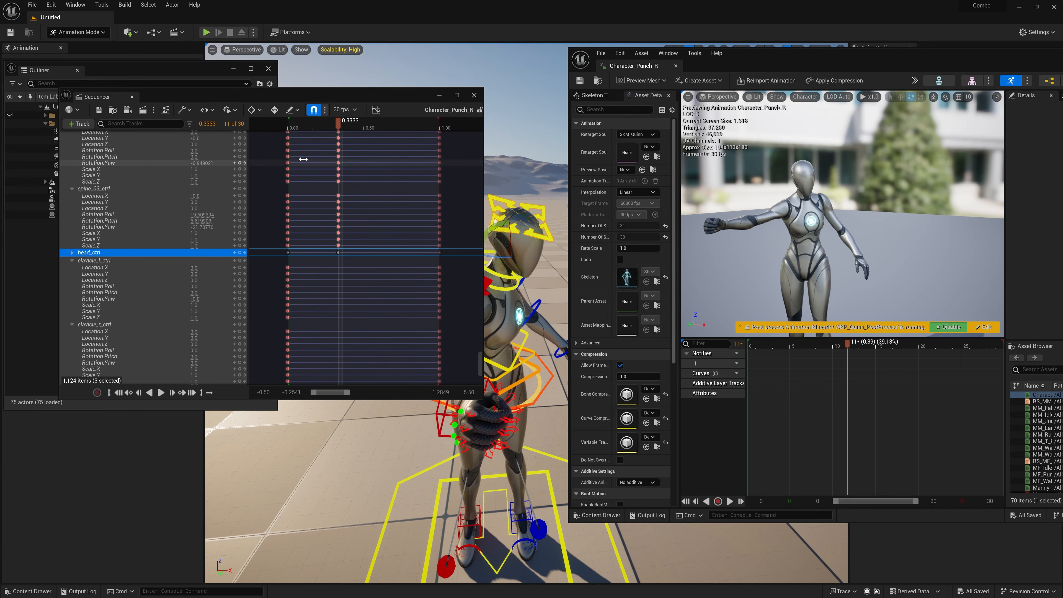
click(474, 94)
drag(805, 55, 640, 66)
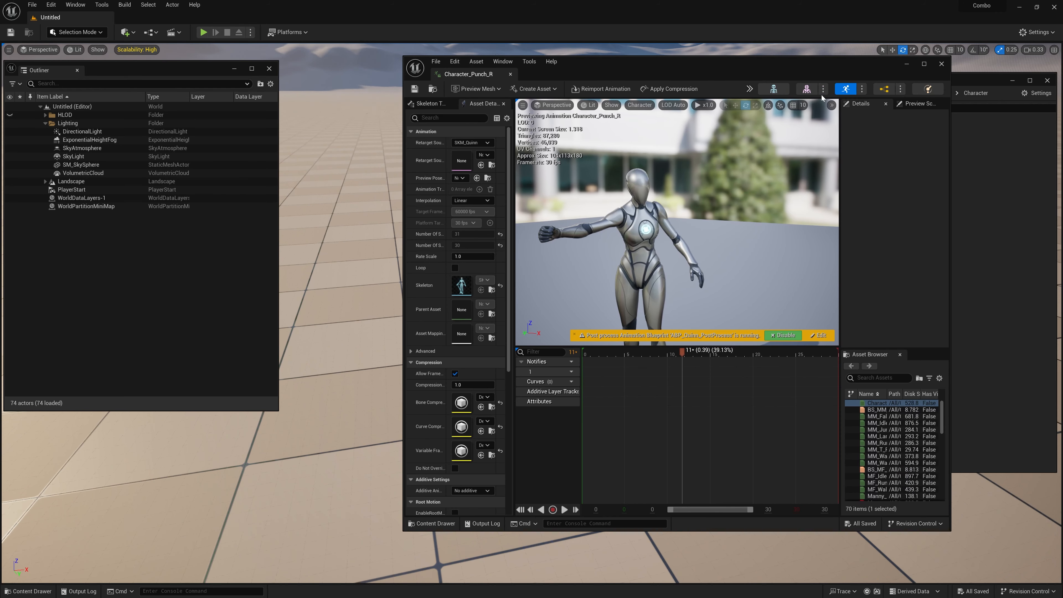
drag(725, 67, 647, 70)
drag(763, 59, 584, 82)
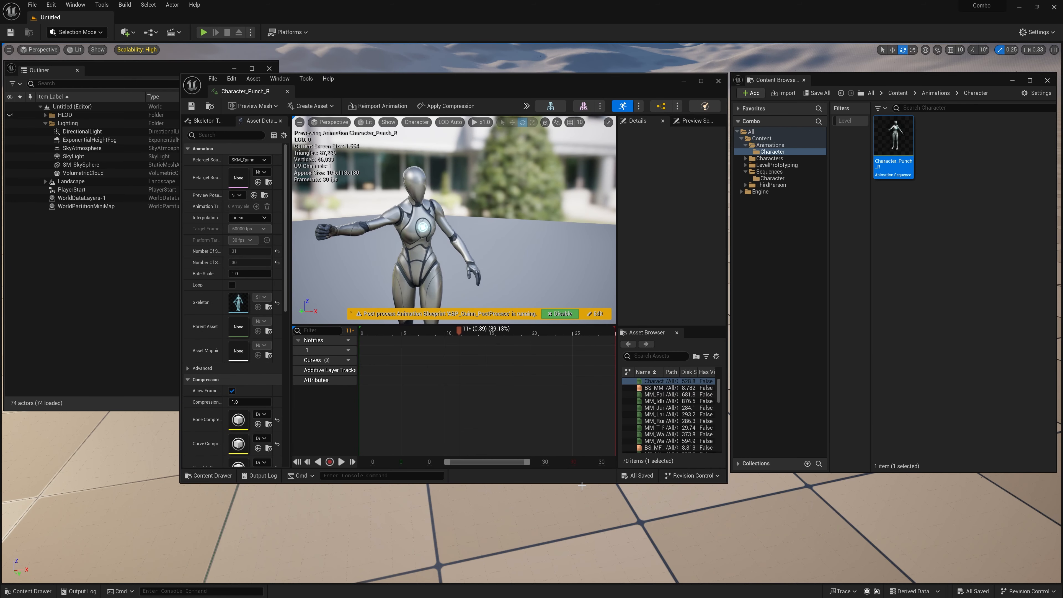
drag(581, 482, 582, 469)
Step: Open the SK_Mannequin skeleton, and create a Mirror Data Table for it named MD_Mannequin in the Characters folder
click(550, 106)
double_click(769, 158)
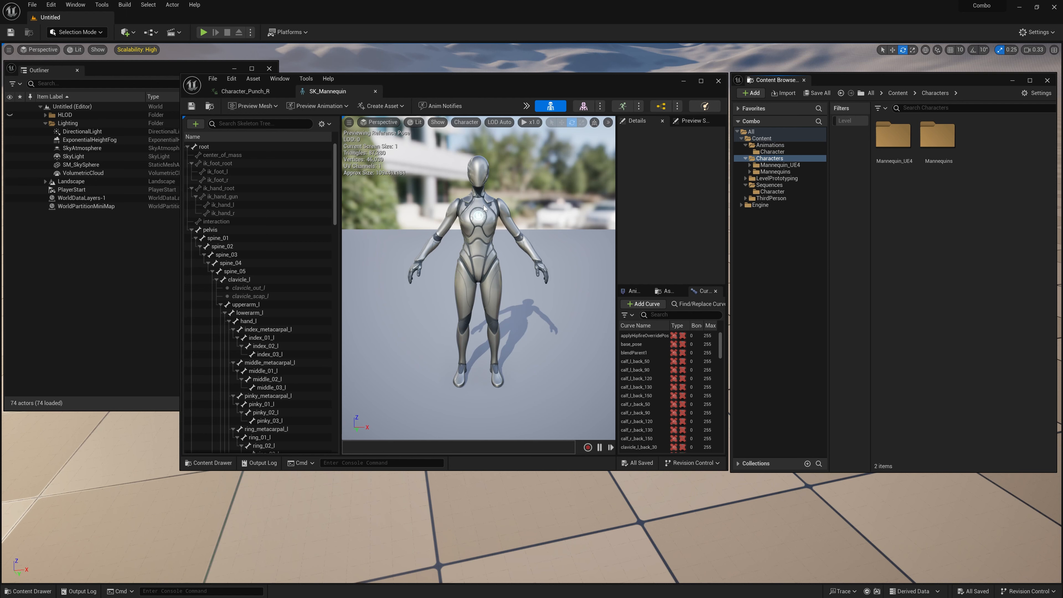
right_click(901, 227)
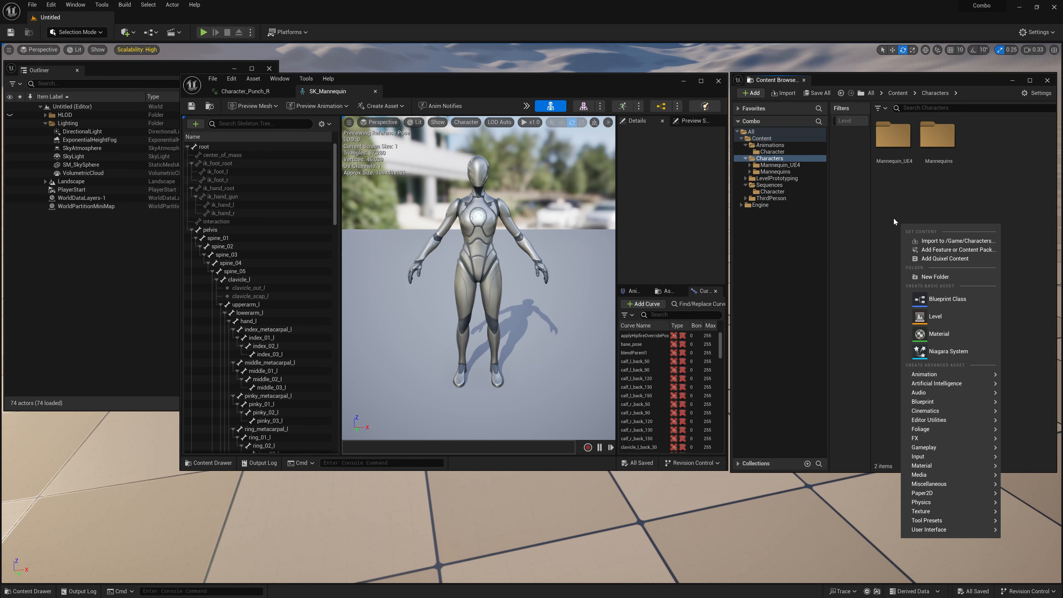
mouse_move(932, 379)
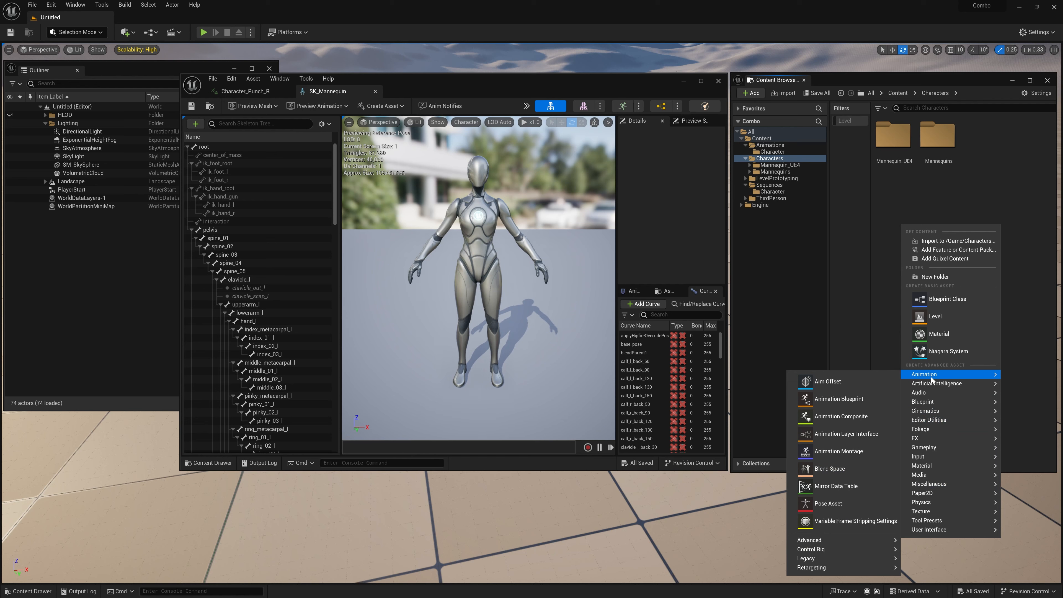
click(838, 487)
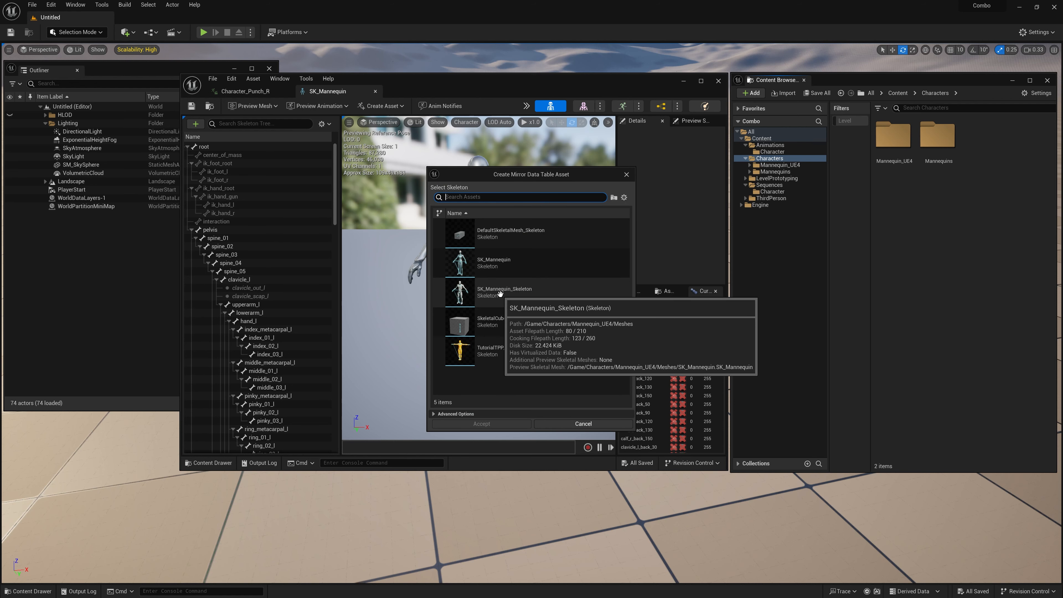
click(494, 261)
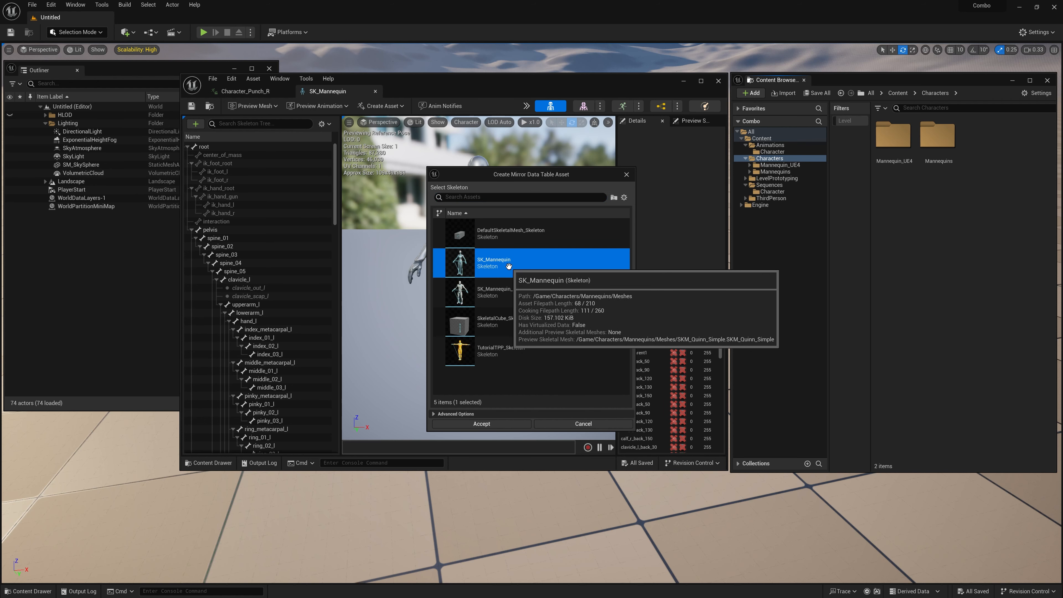
click(482, 424)
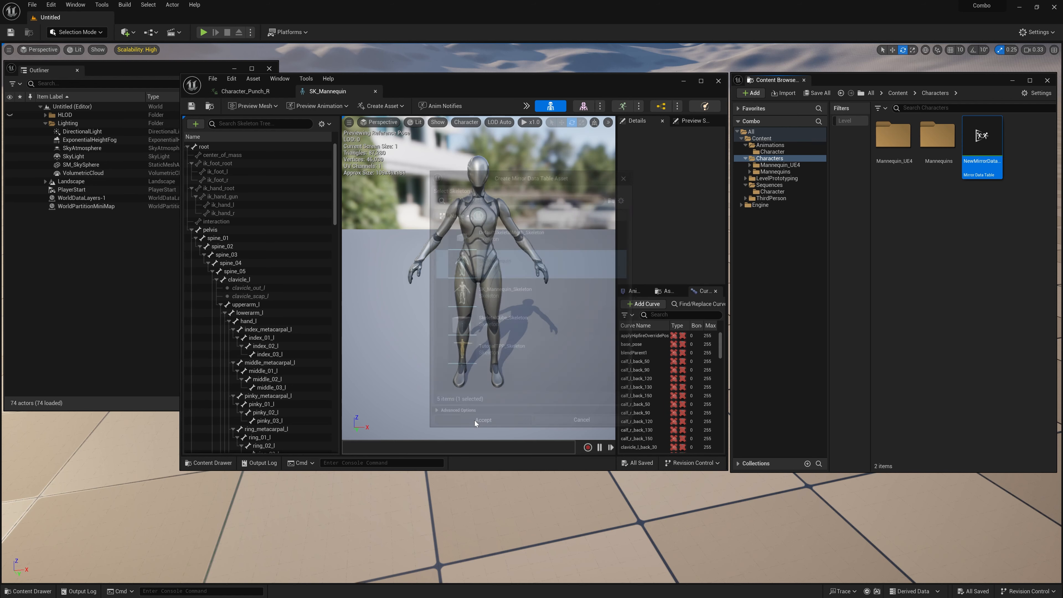
text(Mannequin)
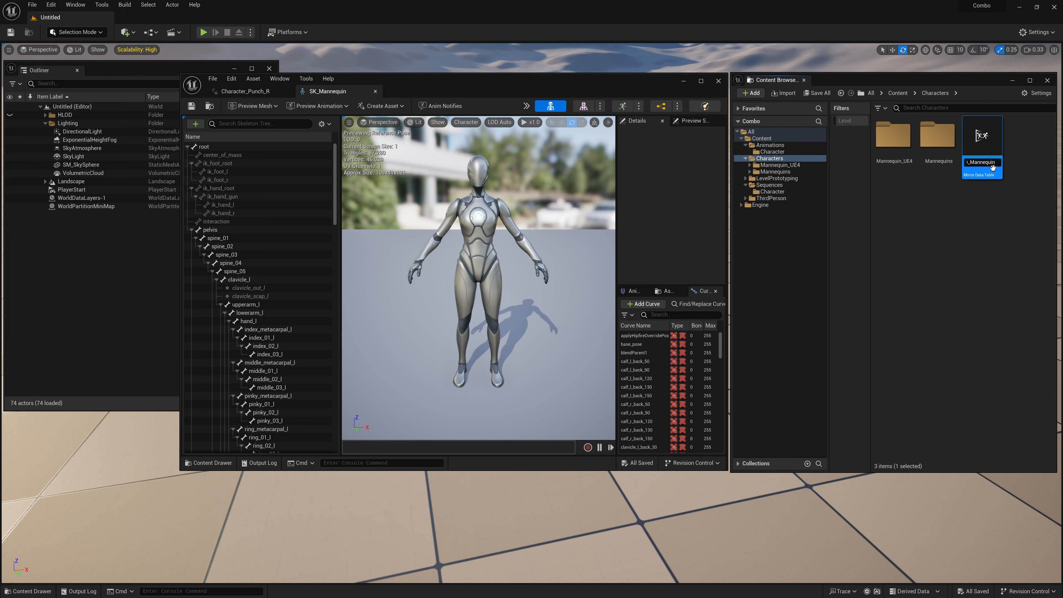
key(Return)
Step: Open MD_Mannequin in a maximized window, enlarge its table area, and examine the mirrored bone and curve rows
double_click(984, 142)
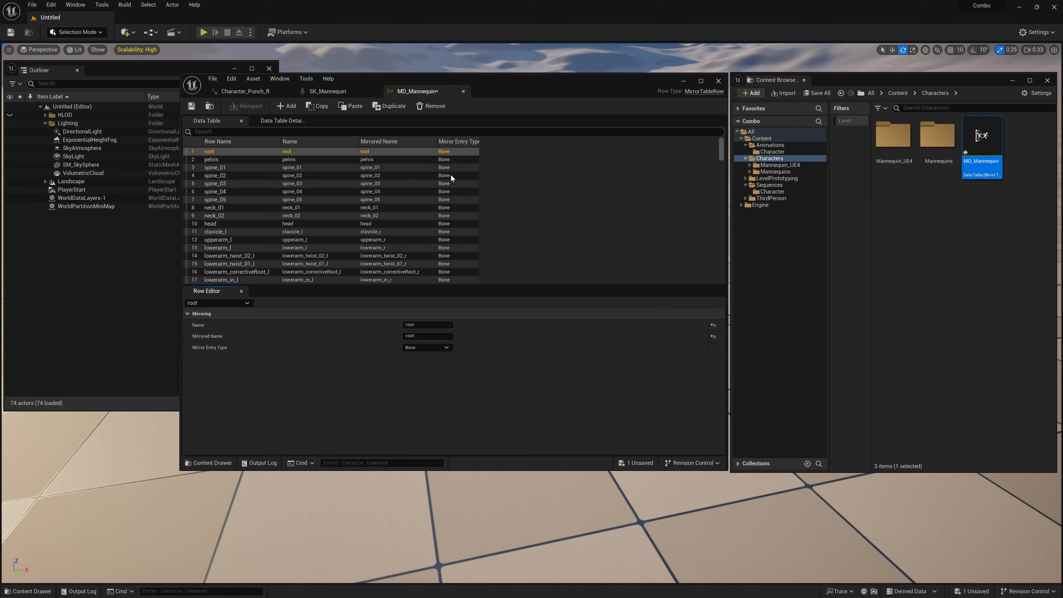
drag(564, 87, 618, 63)
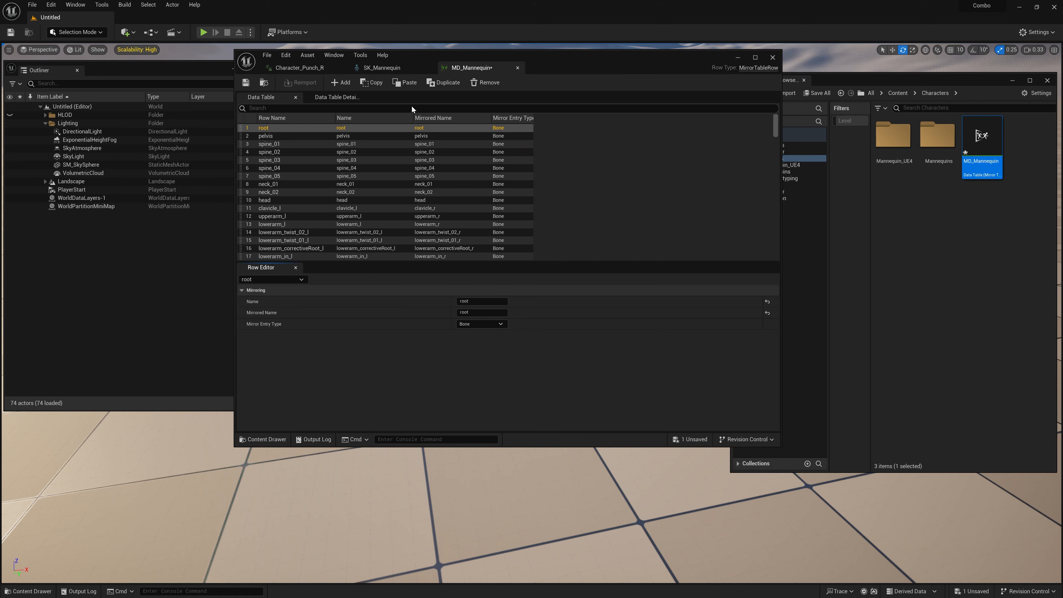
double_click(580, 61)
scroll(179, 147, down, 15)
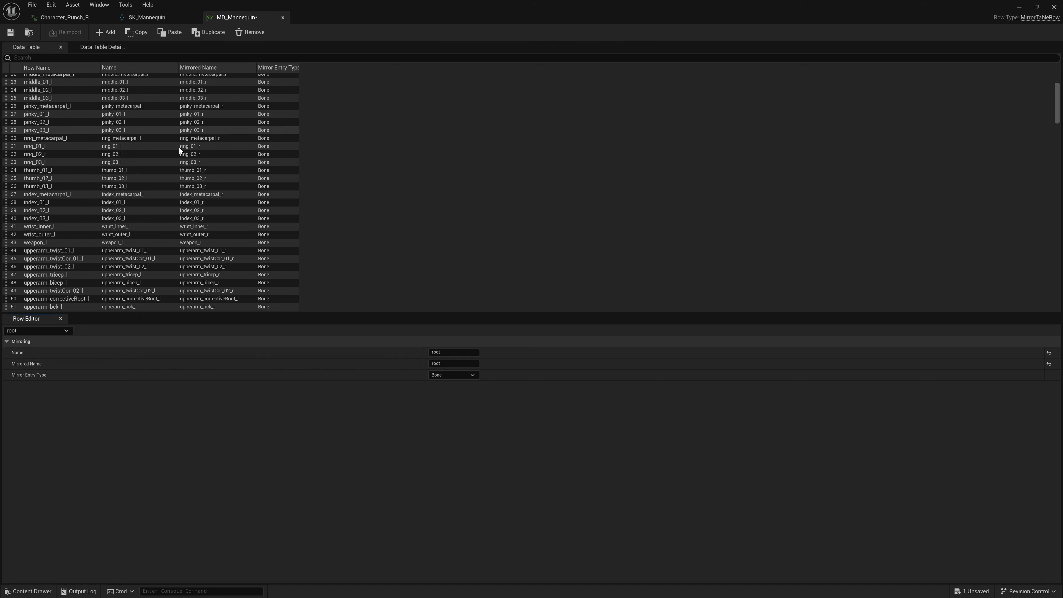
scroll(180, 151, down, 20)
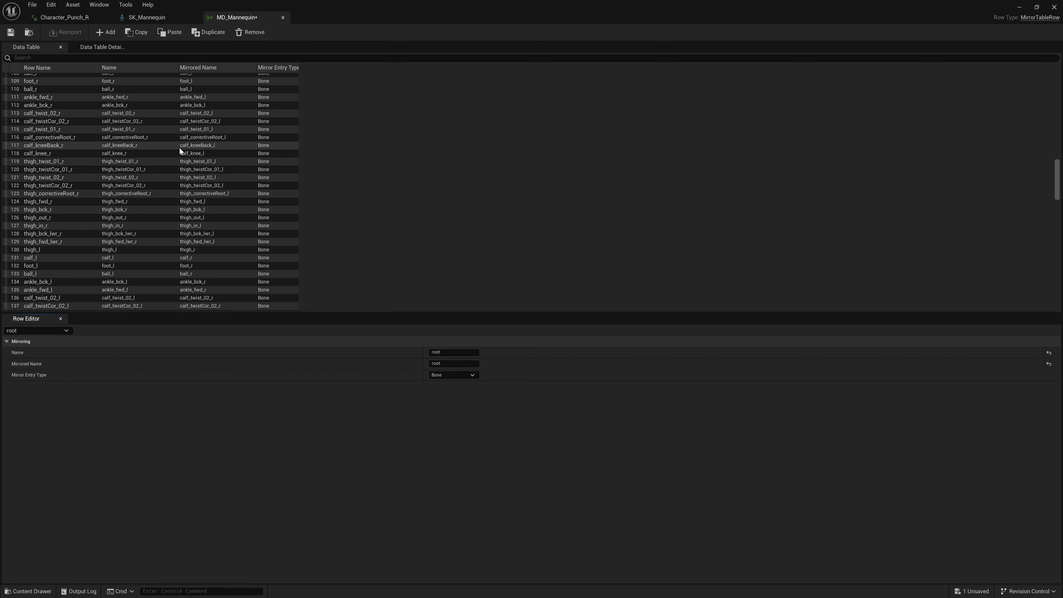
scroll(179, 148, down, 20)
drag(376, 312, 373, 393)
click(105, 148)
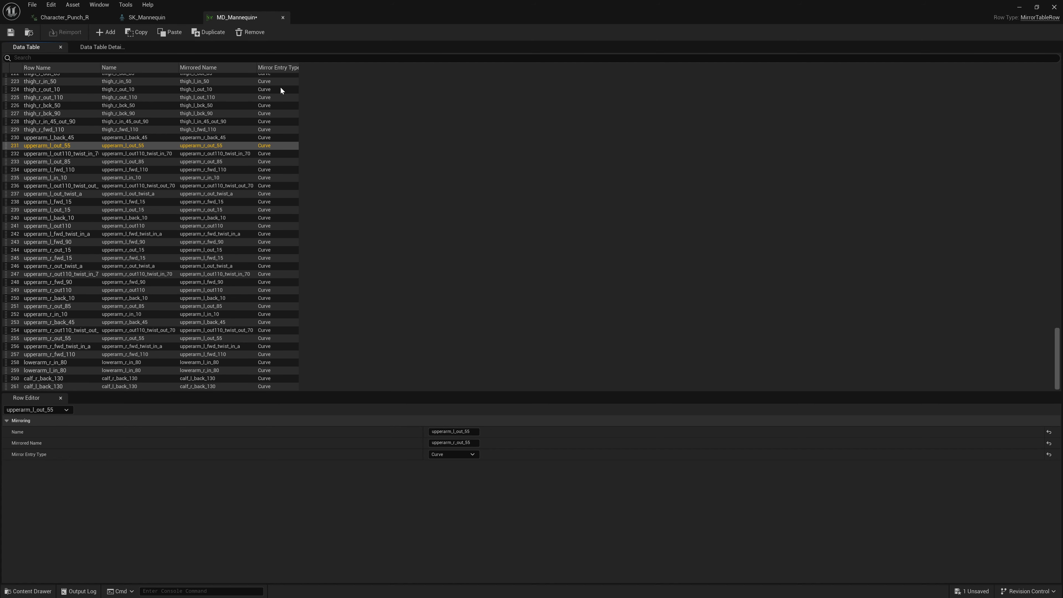
Step: Examine the table details of MD_Mannequin, expanding Mirror Find Replace Expressions entries 0, 1, 14 and 15
click(103, 46)
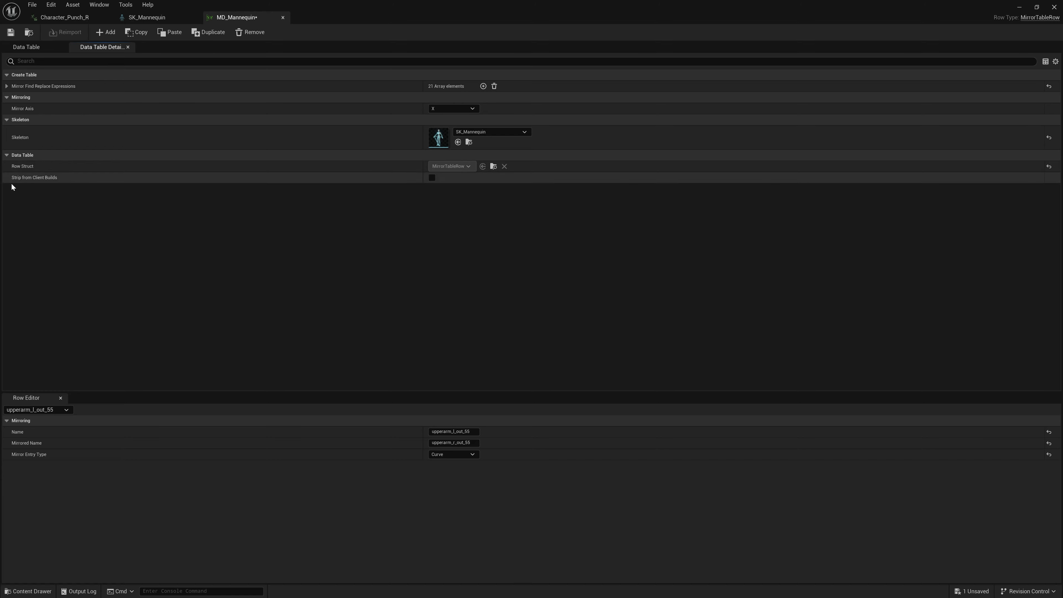
click(6, 87)
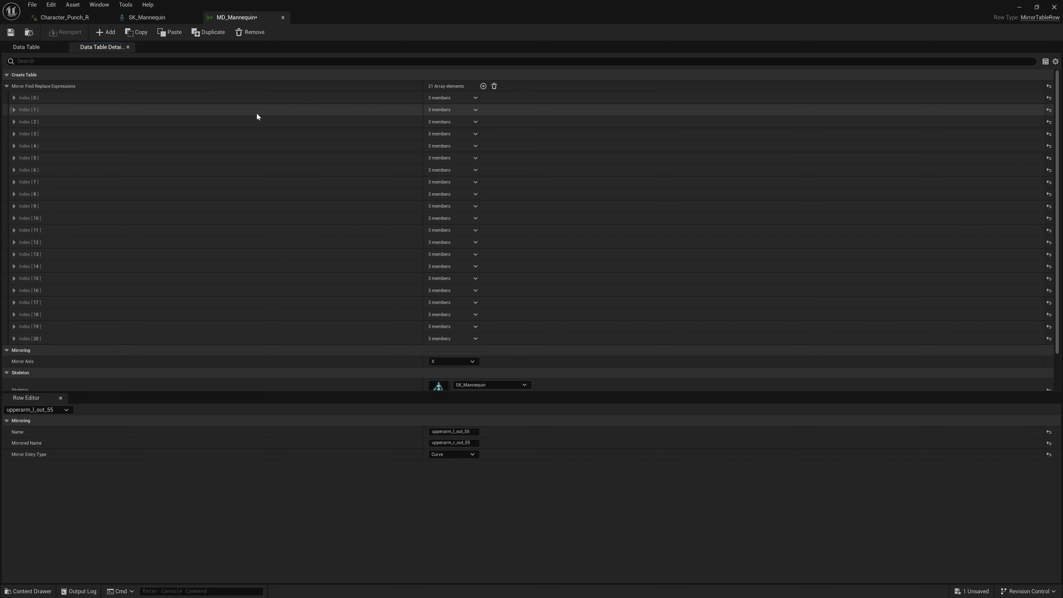
click(14, 98)
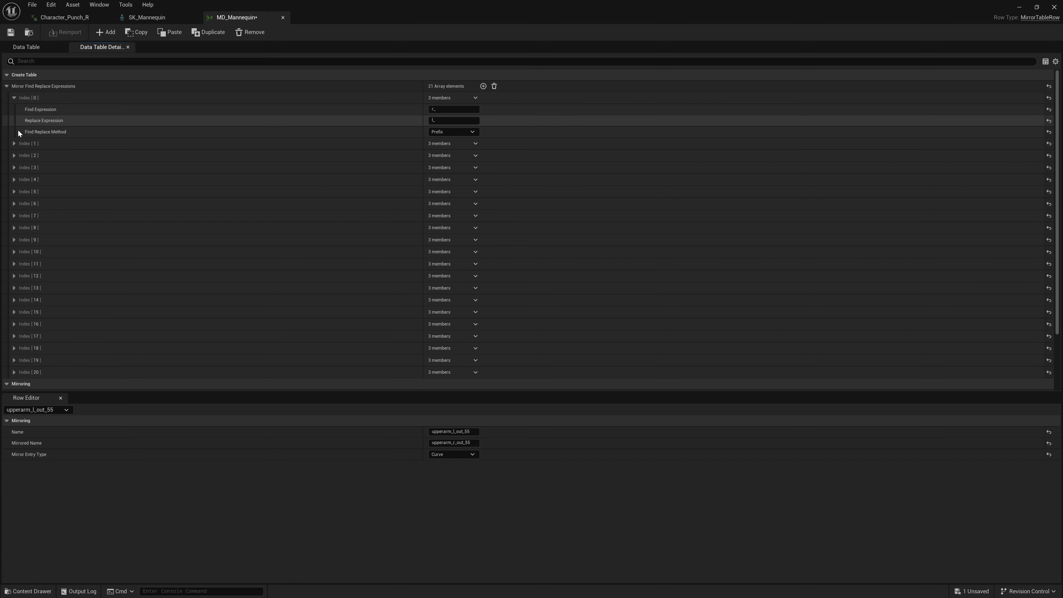
click(14, 143)
click(13, 98)
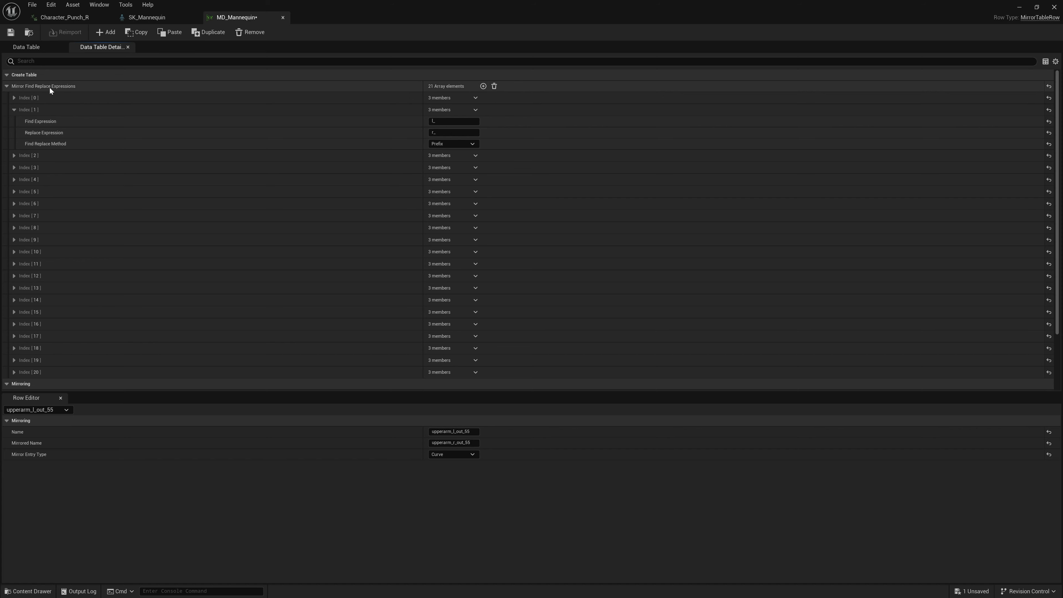
click(14, 110)
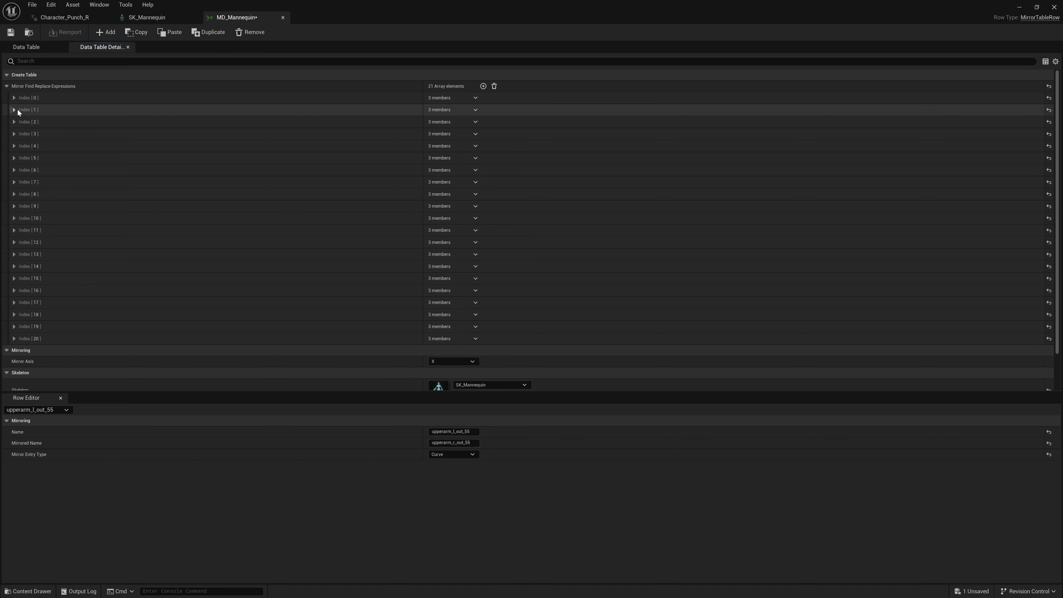
click(14, 279)
click(14, 278)
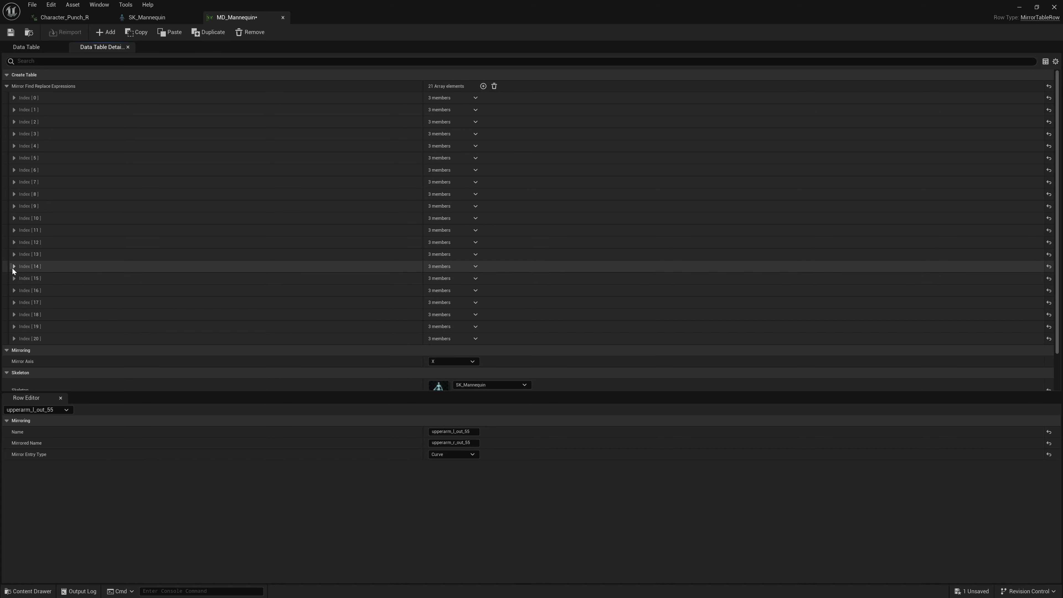
click(14, 266)
click(13, 267)
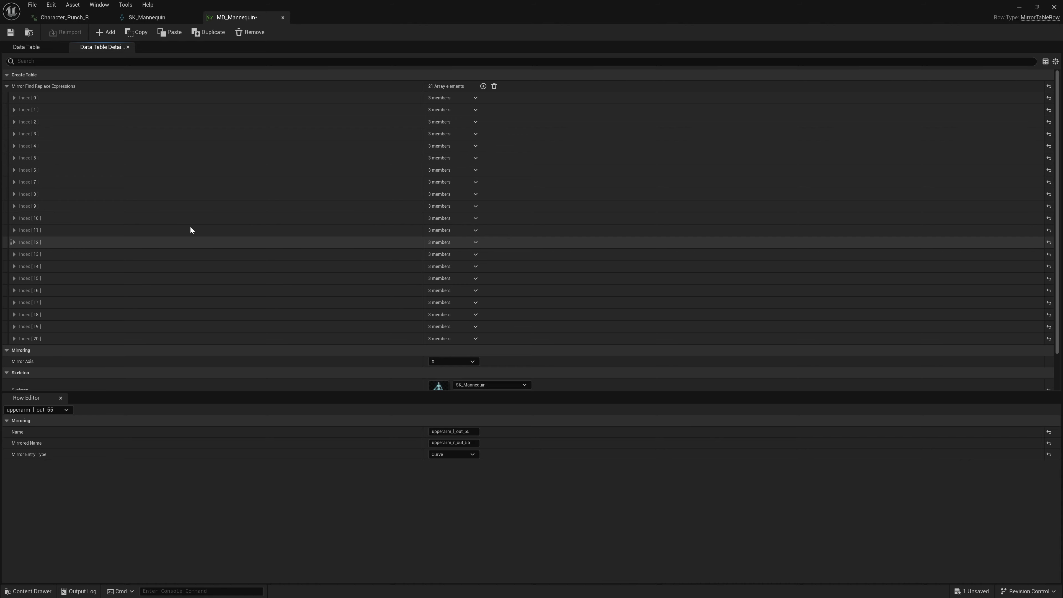
scroll(322, 293, down, 3)
scroll(322, 278, up, 3)
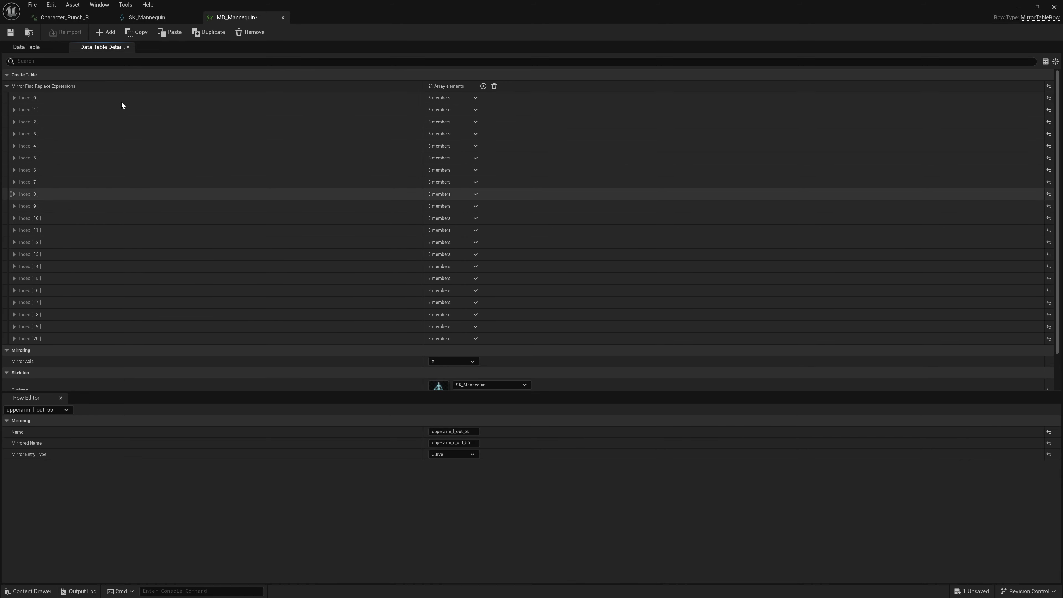
Step: Return to the MD_Mannequin rows and check the central bone entries from root to head against the SK_Mannequin skeleton
click(29, 47)
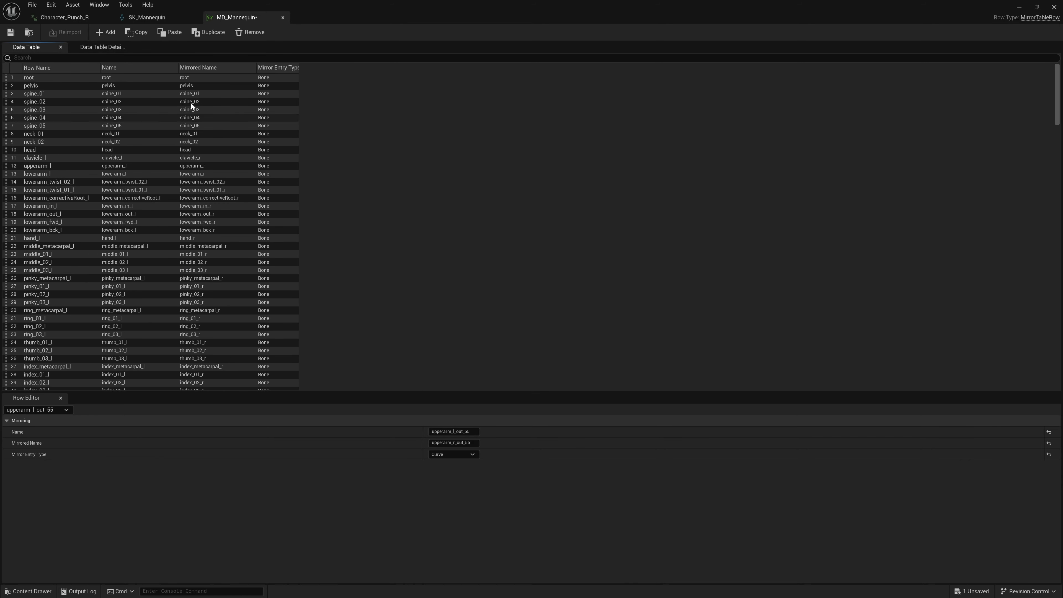
click(34, 78)
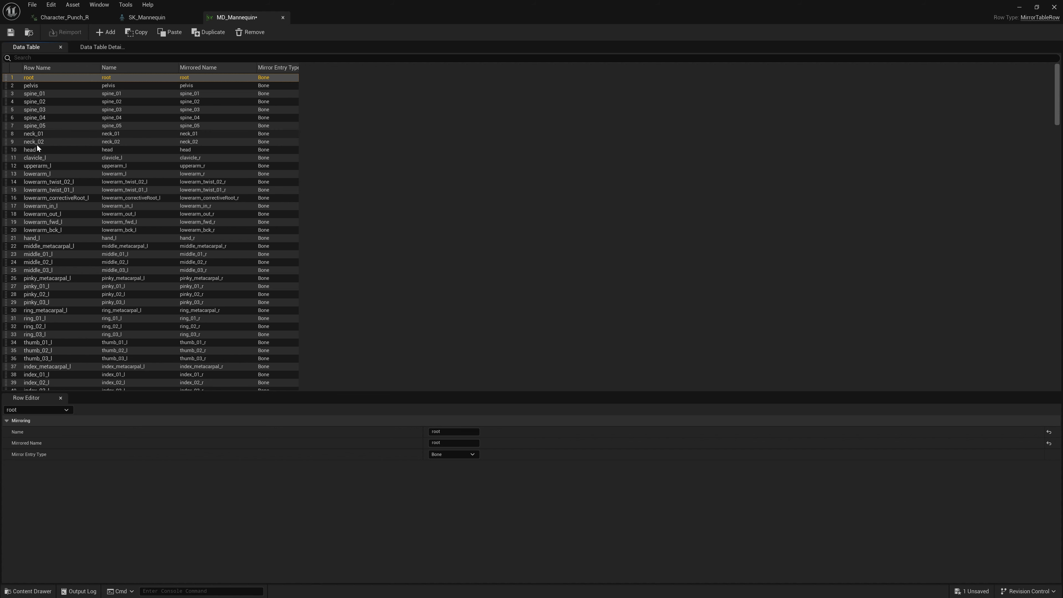
click(34, 151)
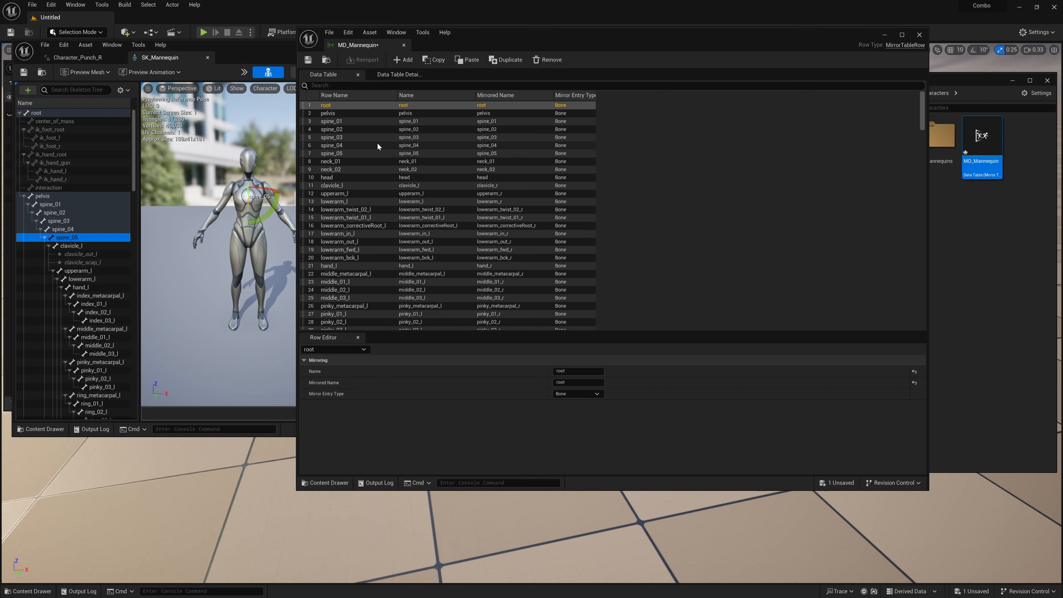
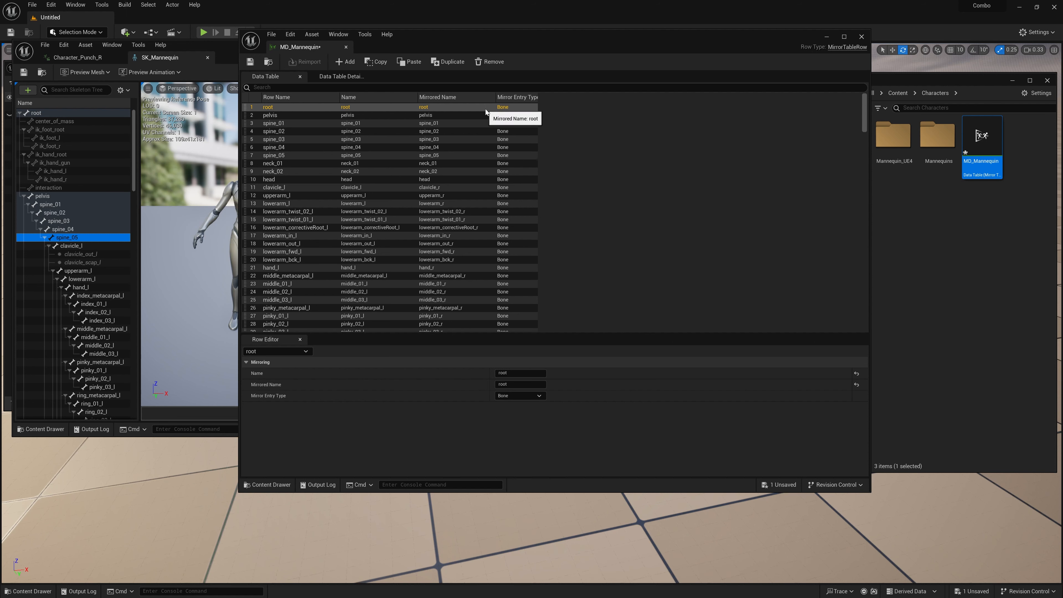
Step: Close MD_Mannequin, switch to the GoldenEagle skeletal mesh in the MAJESTIC project, and compare its left and right leg bone names
click(861, 37)
click(398, 50)
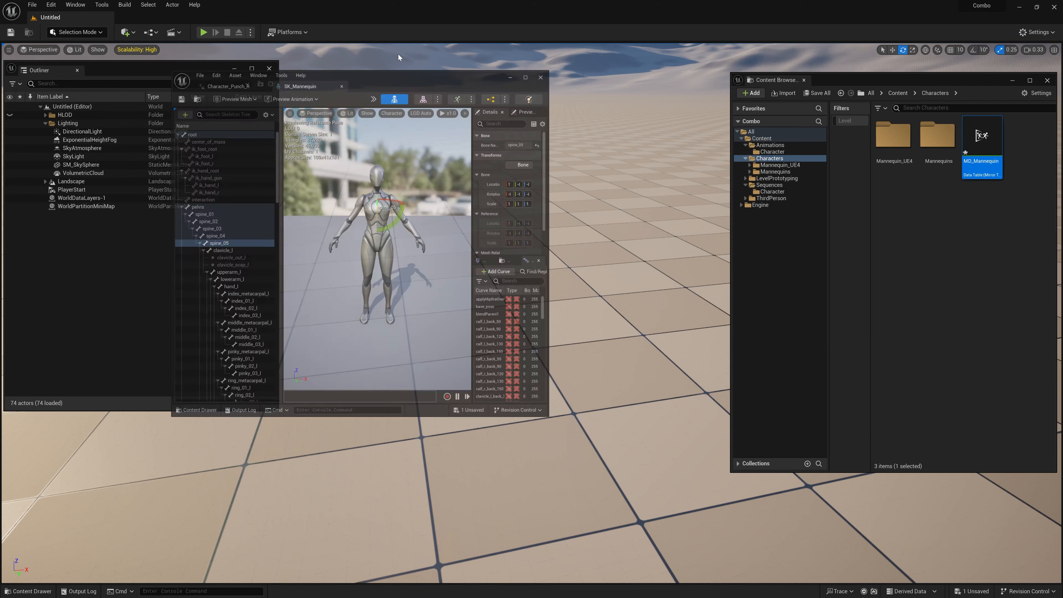
click(801, 94)
click(598, 396)
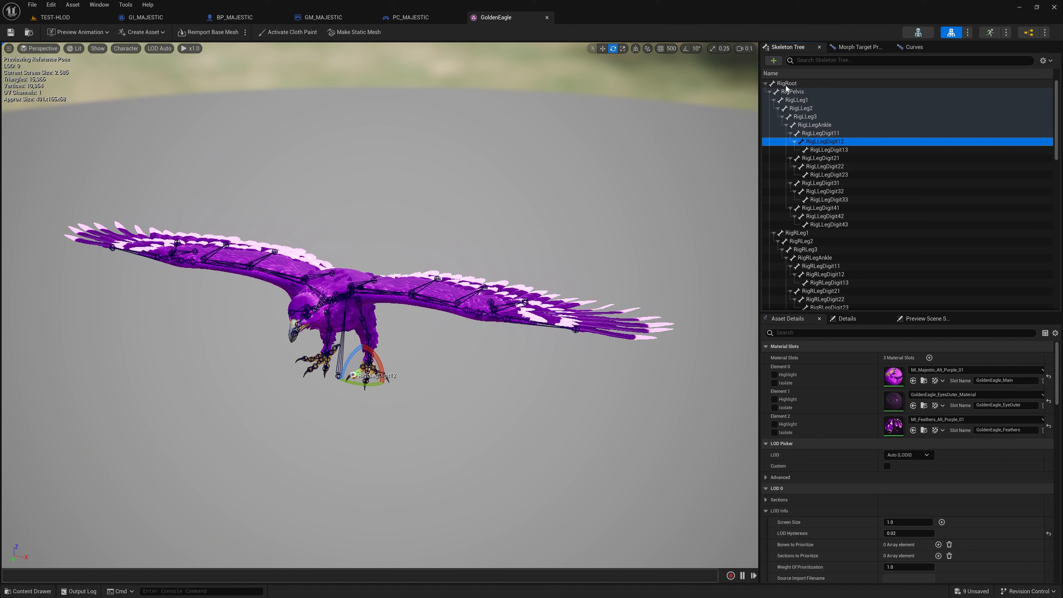
click(796, 100)
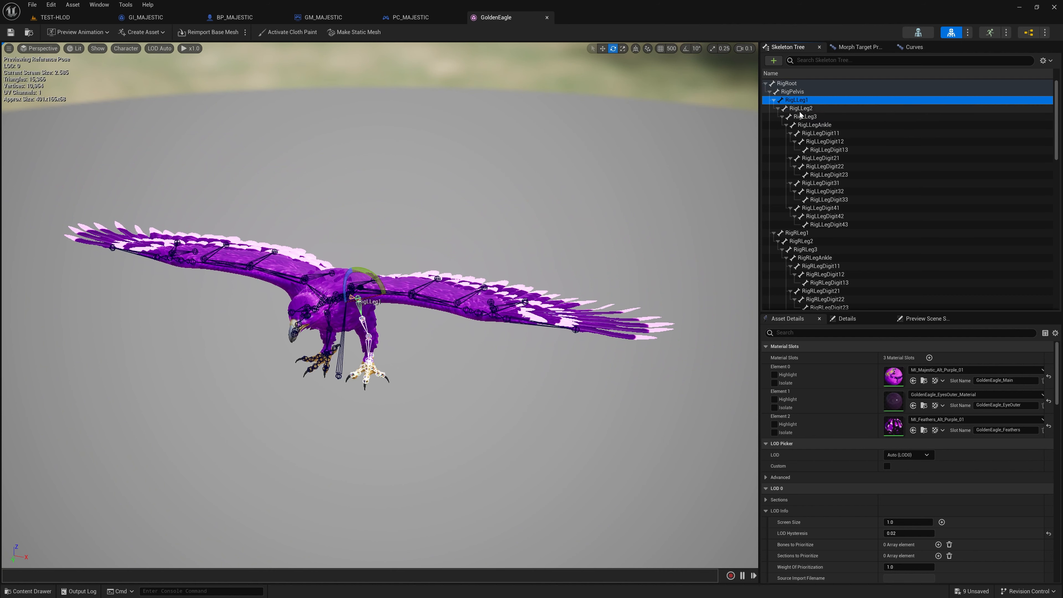
click(798, 242)
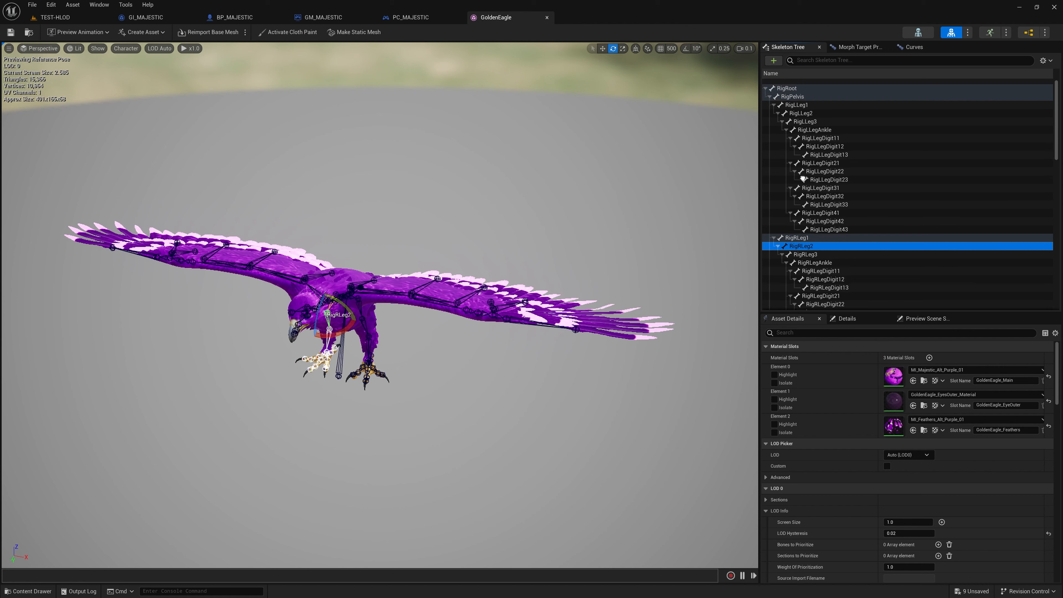
scroll(795, 209, down, 2)
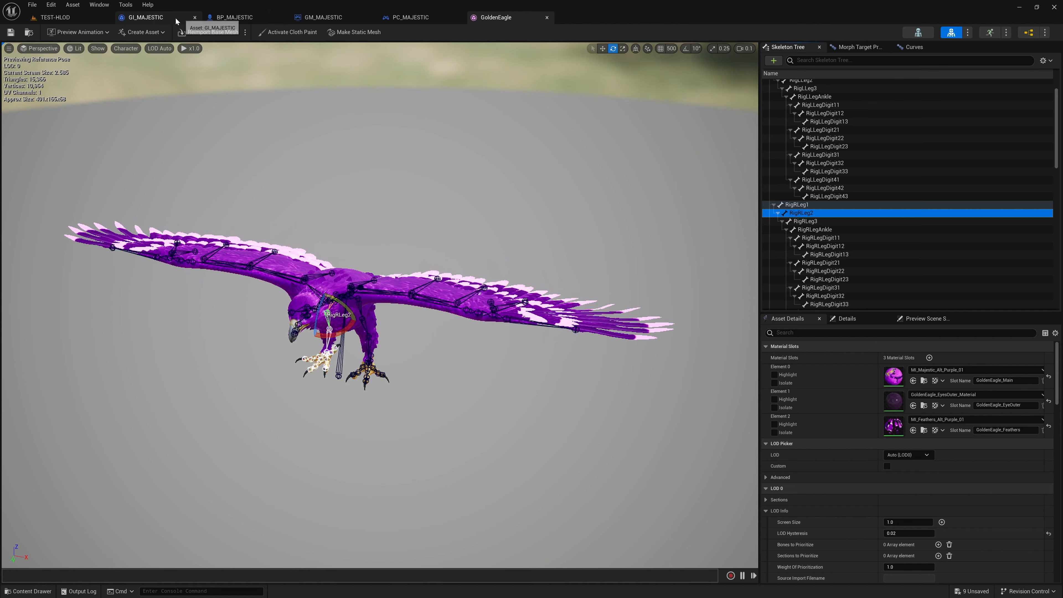
Step: Open the Engine Animation page of the MAJESTIC project settings and examine the Mirror Find Replace Expressions entries
click(51, 5)
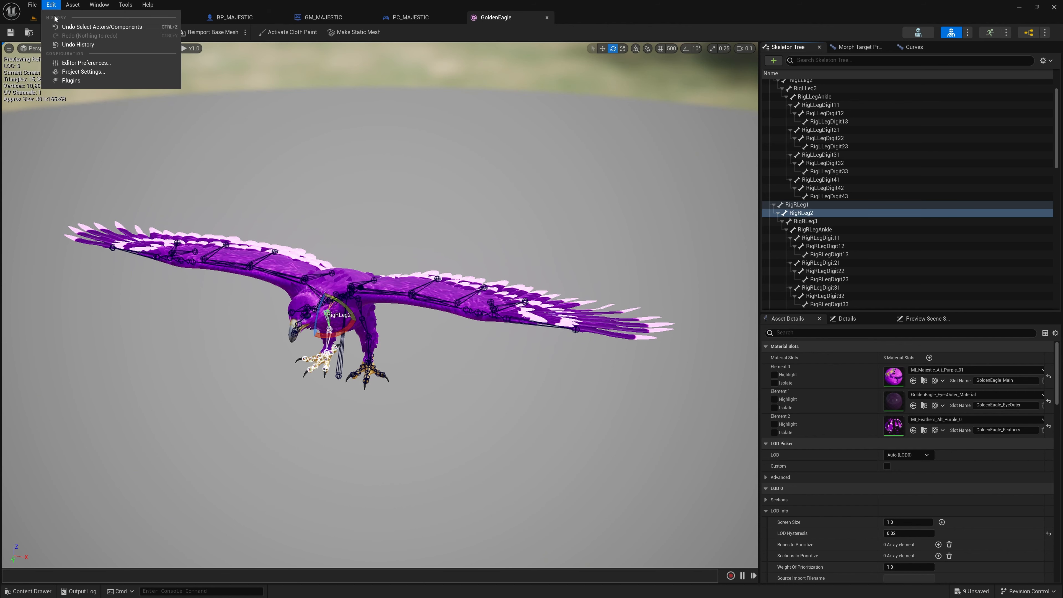
click(96, 71)
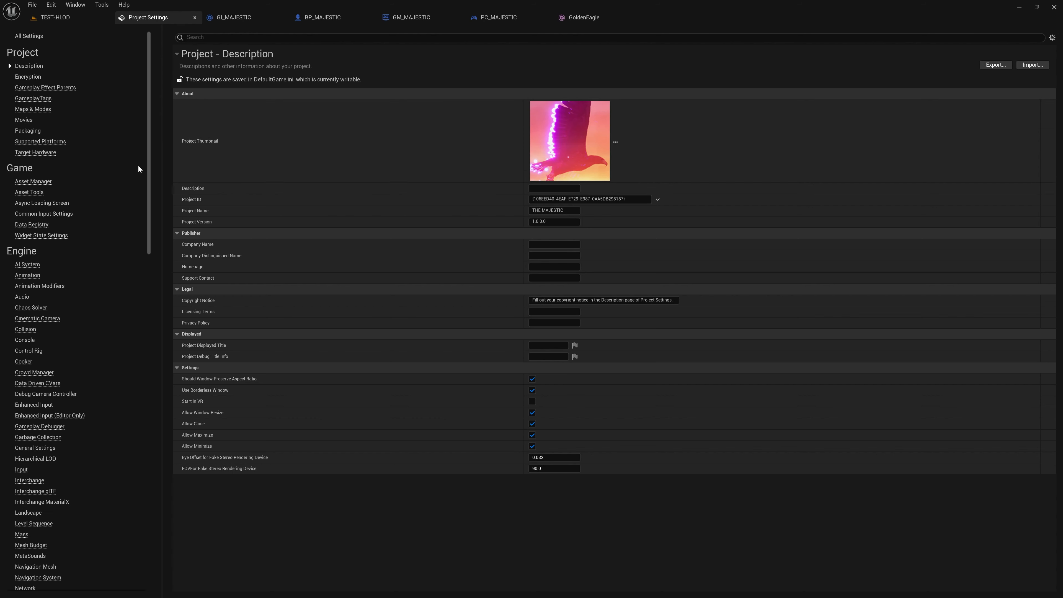
scroll(66, 178, down, 10)
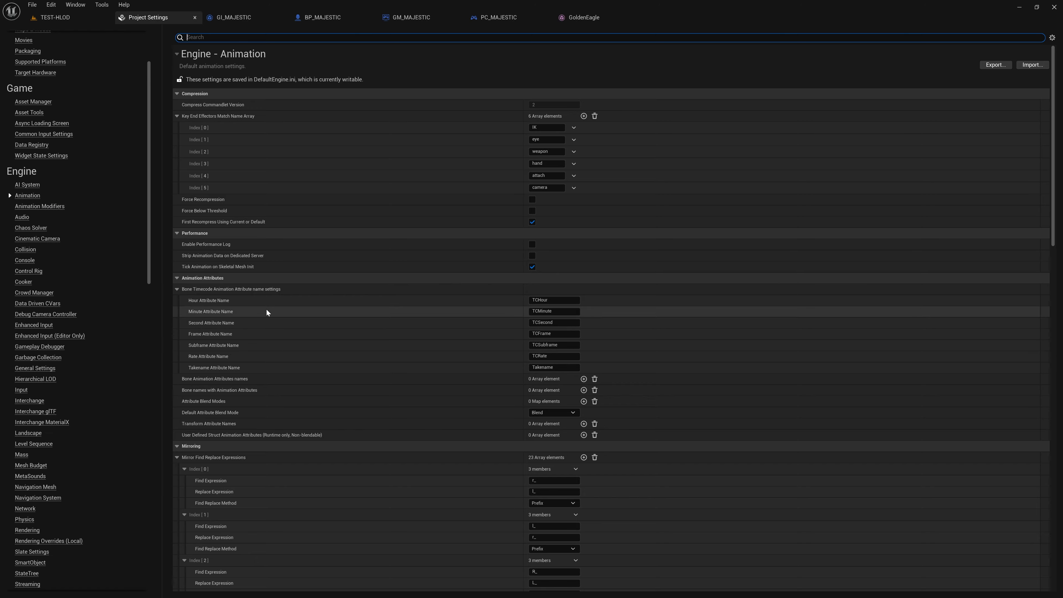
scroll(268, 309, down, 5)
scroll(265, 271, down, 13)
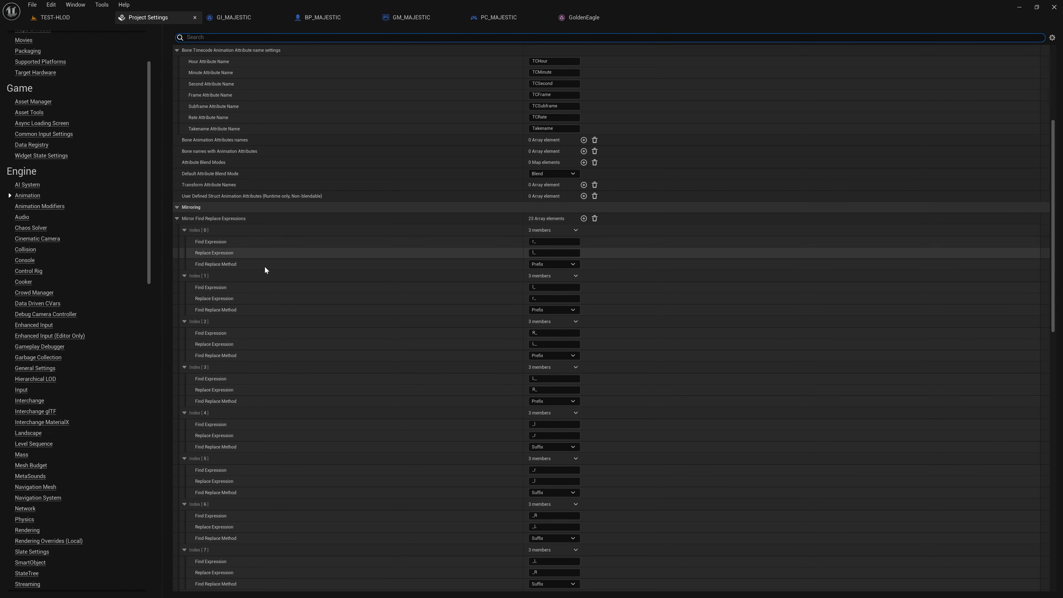
scroll(264, 271, down, 7)
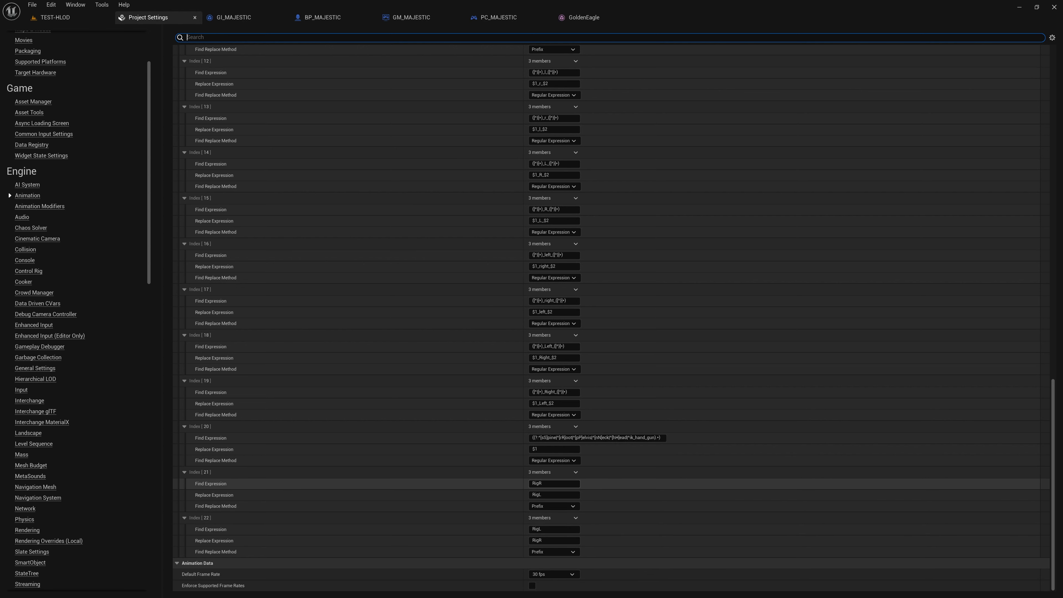
Step: Inspect the find and replace values of mirror expression entries 21 and 22, and collapse entries 16 and 17
click(552, 484)
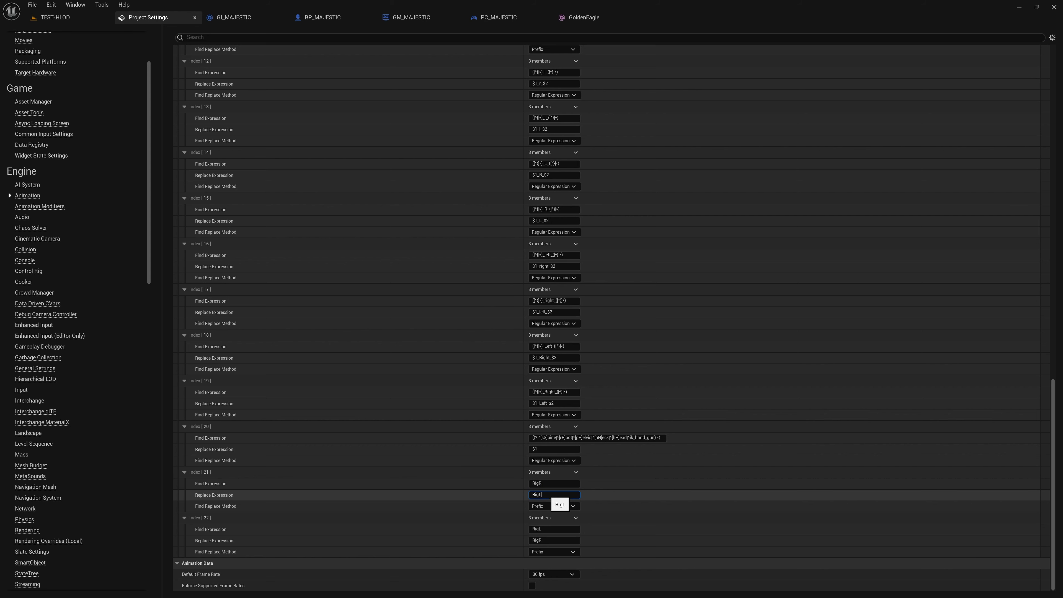
key(Tab)
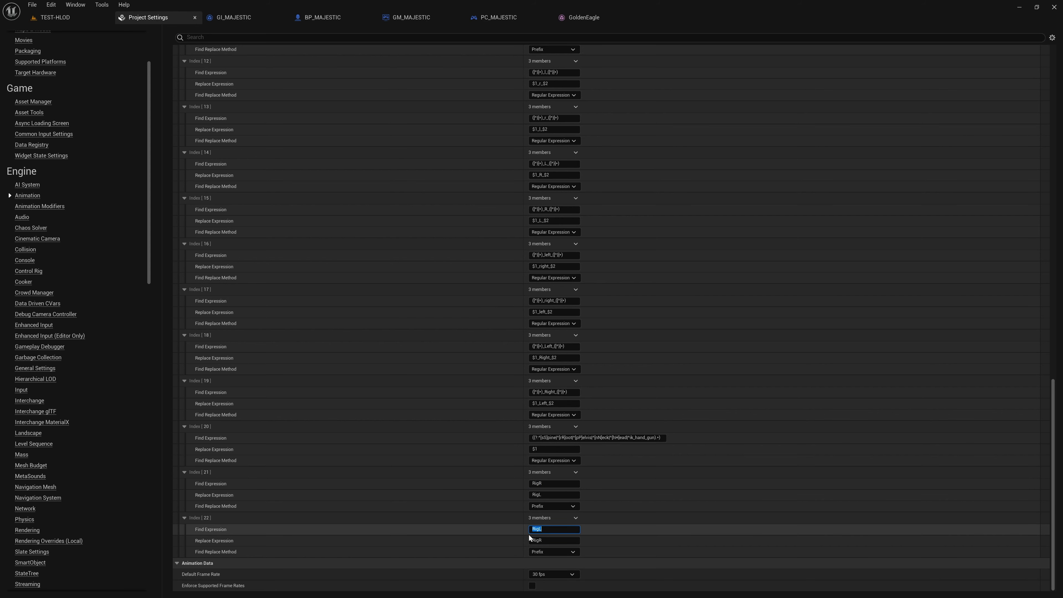
key(Tab)
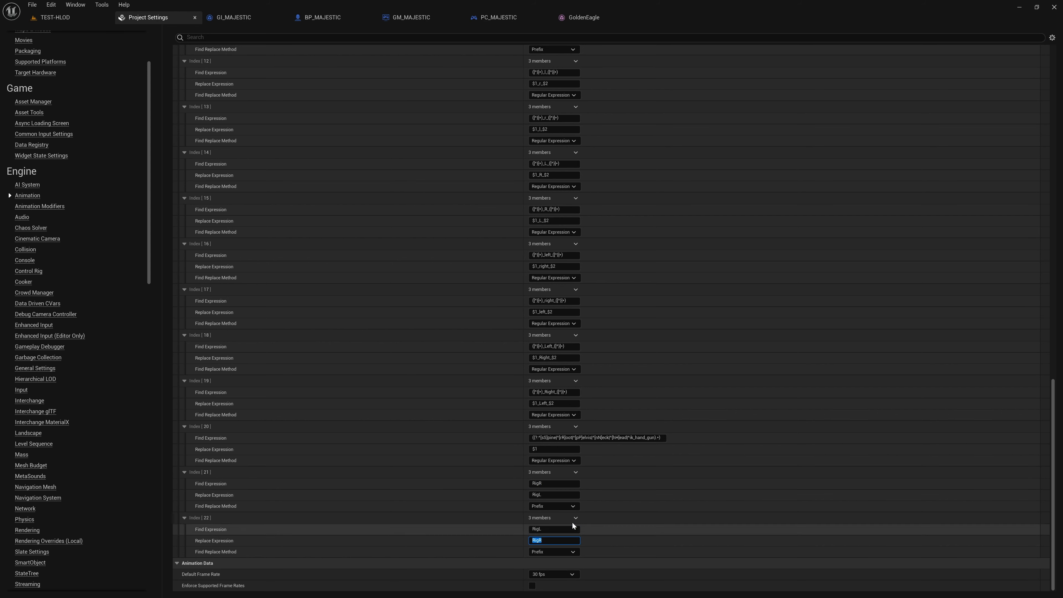
click(185, 243)
click(184, 289)
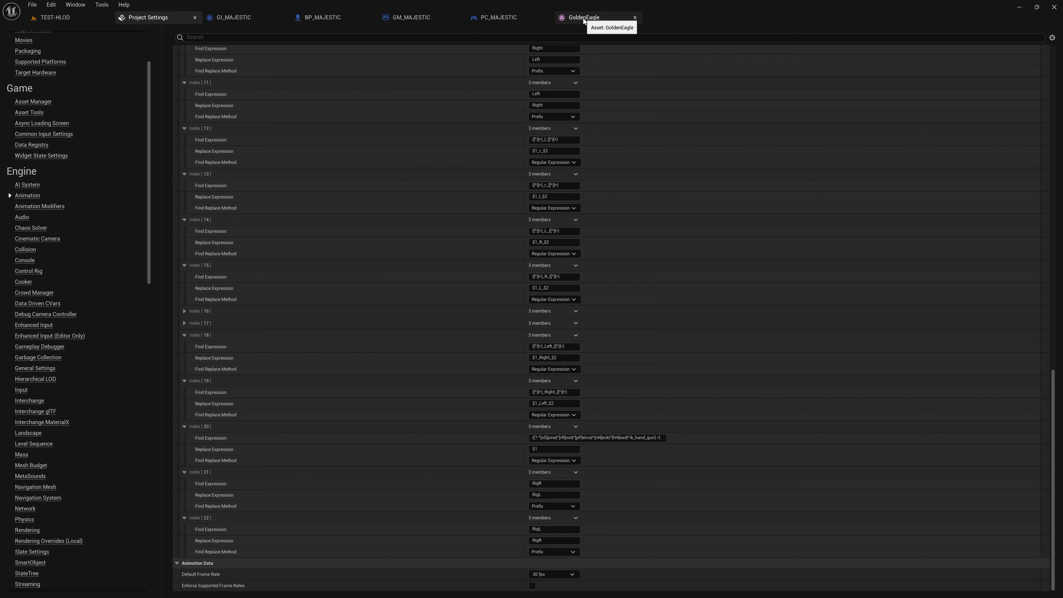
scroll(483, 162, up, 5)
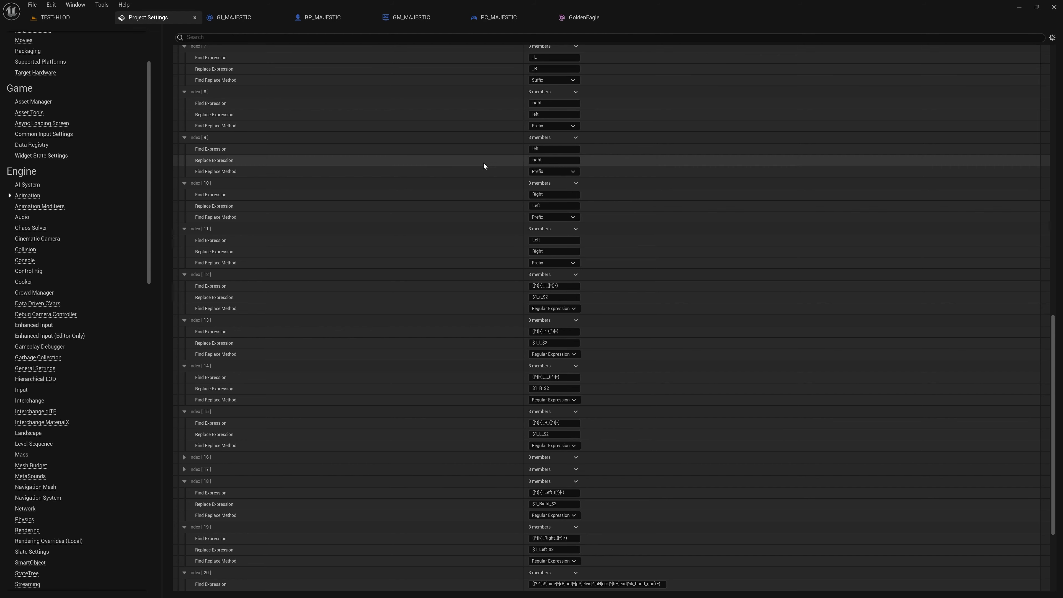
Step: Recheck the GoldenEagle bone names, and create a Mirror Data Table named MD_TEST in the _CHARACTER folder
click(584, 17)
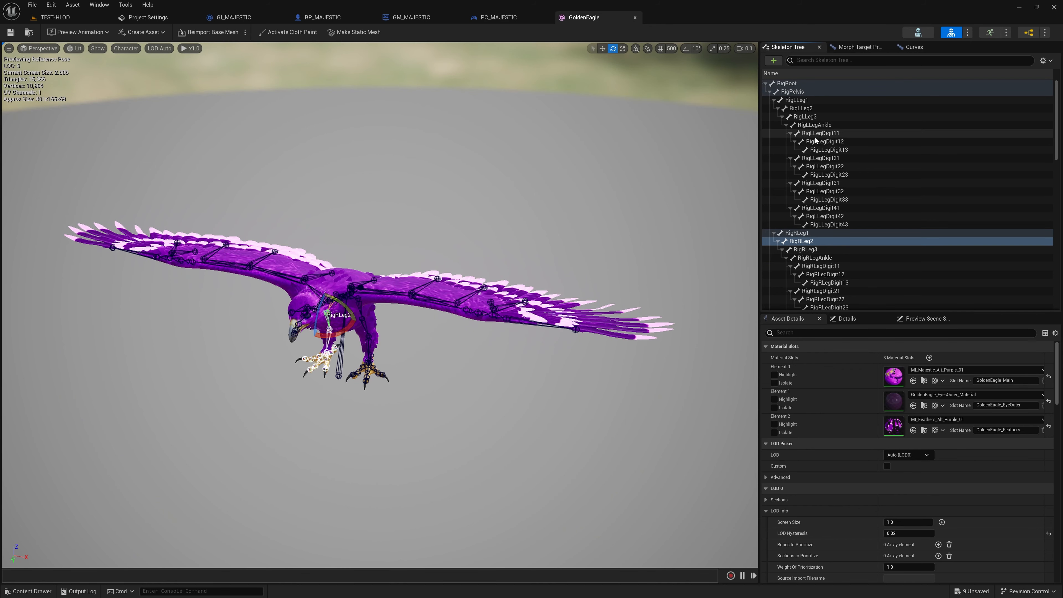
scroll(835, 214, up, 1)
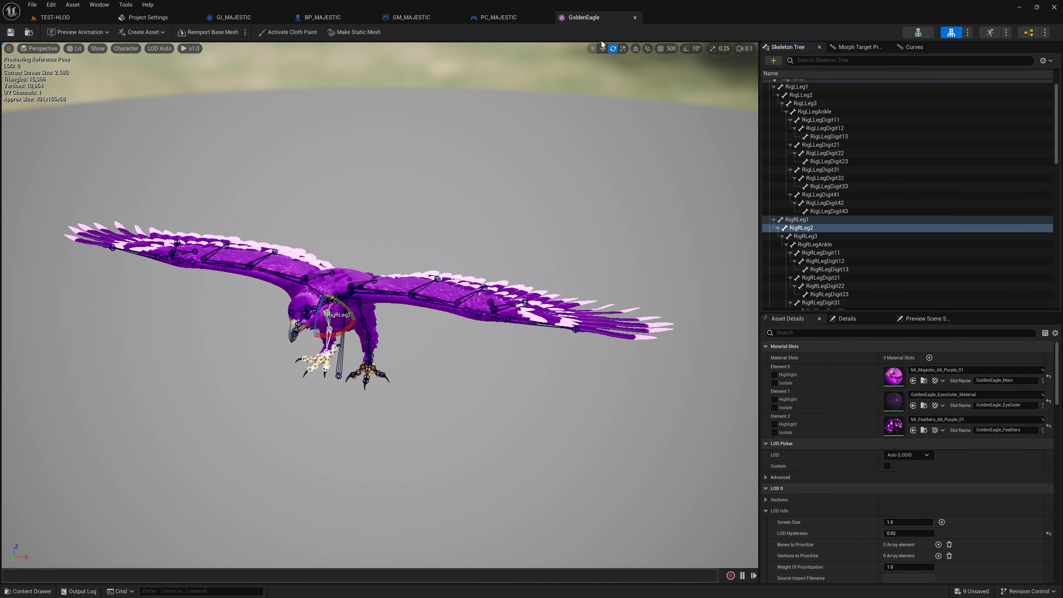
click(55, 17)
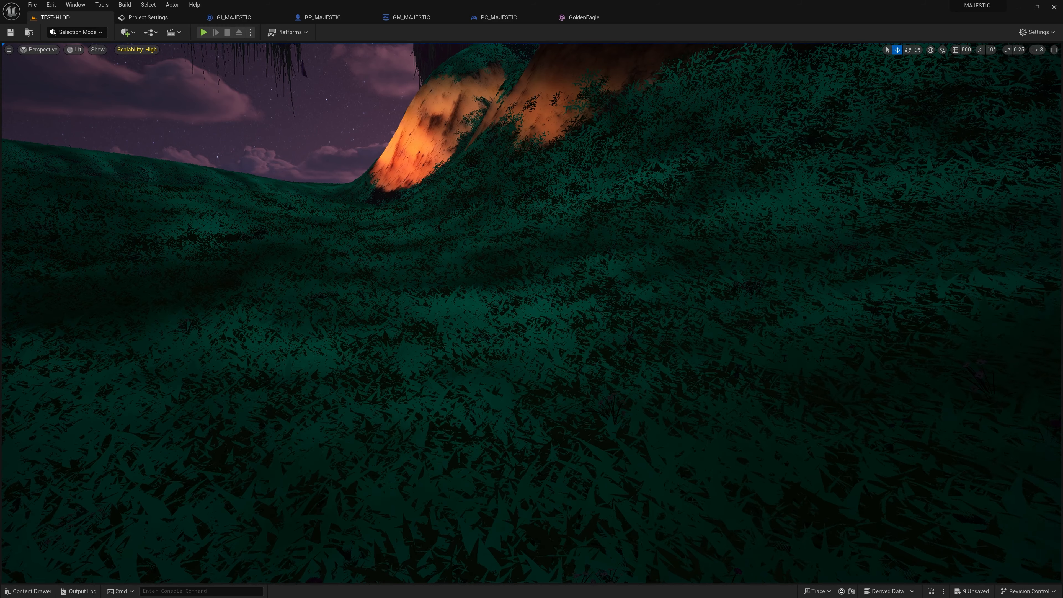
key(ctrl+space)
right_click(926, 503)
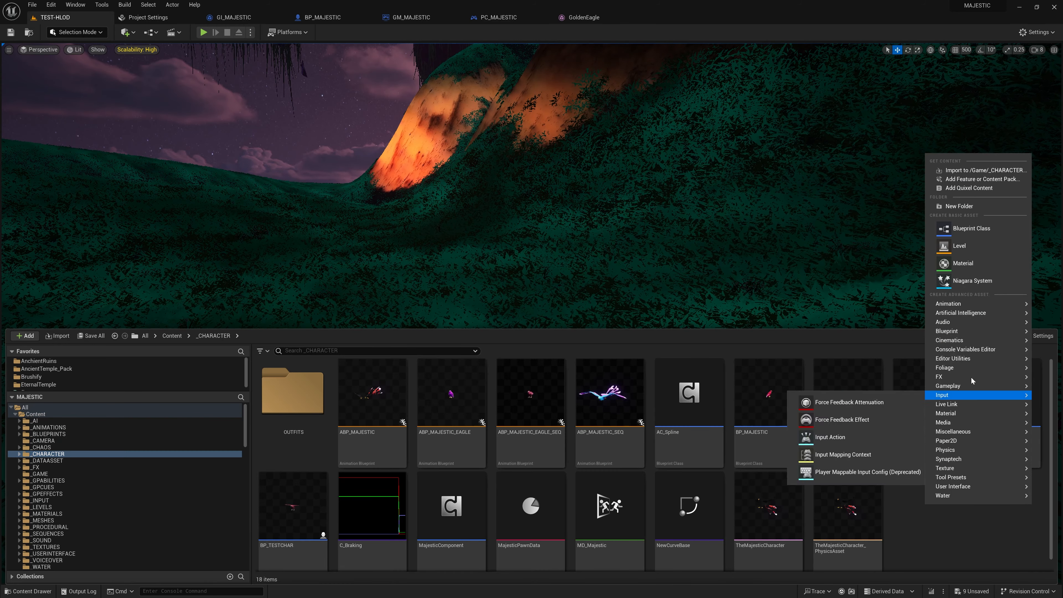
mouse_move(965, 377)
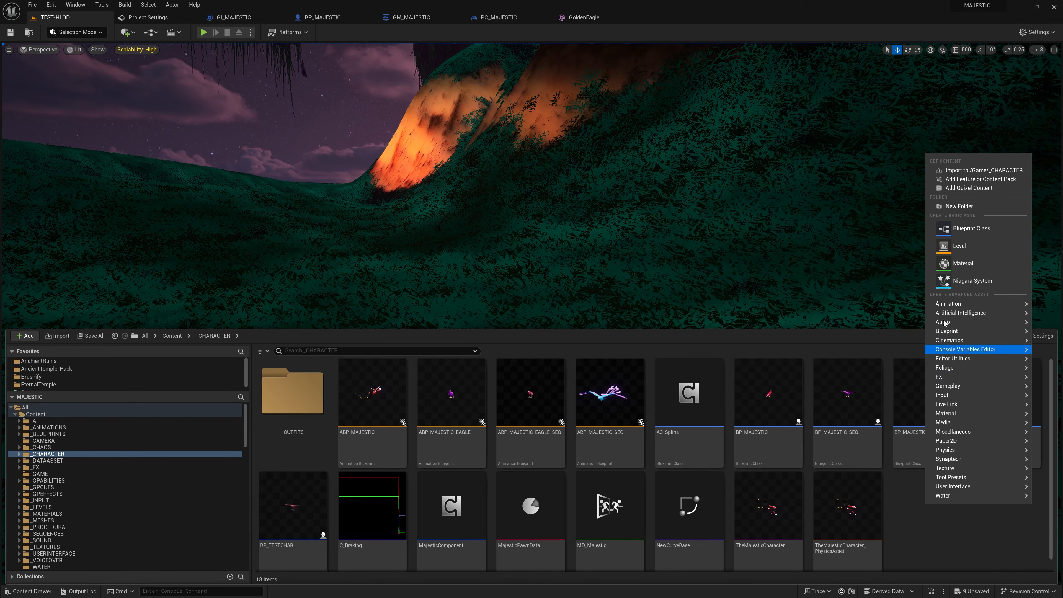
mouse_move(951, 308)
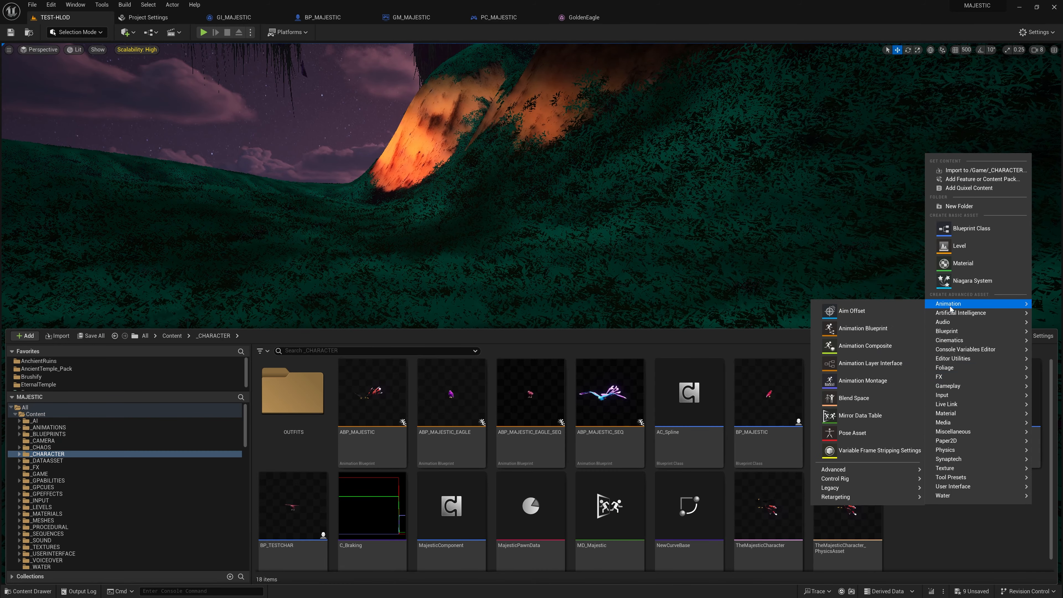
click(851, 416)
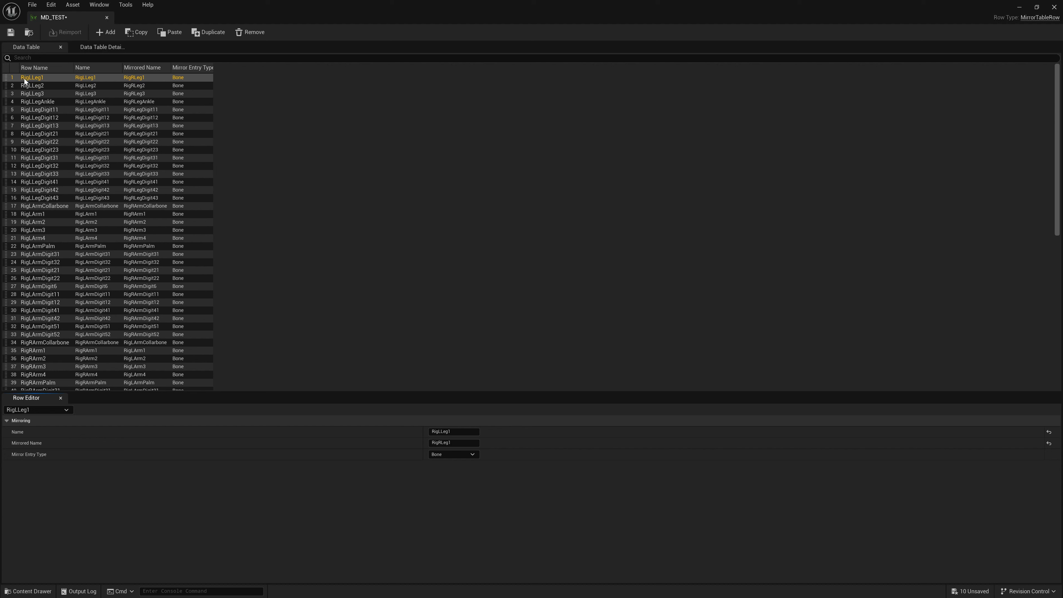
Step: Examine the mirrored bone and curve rows of MD_TEST through to the last row, with its window reduced to a floating size
click(43, 6)
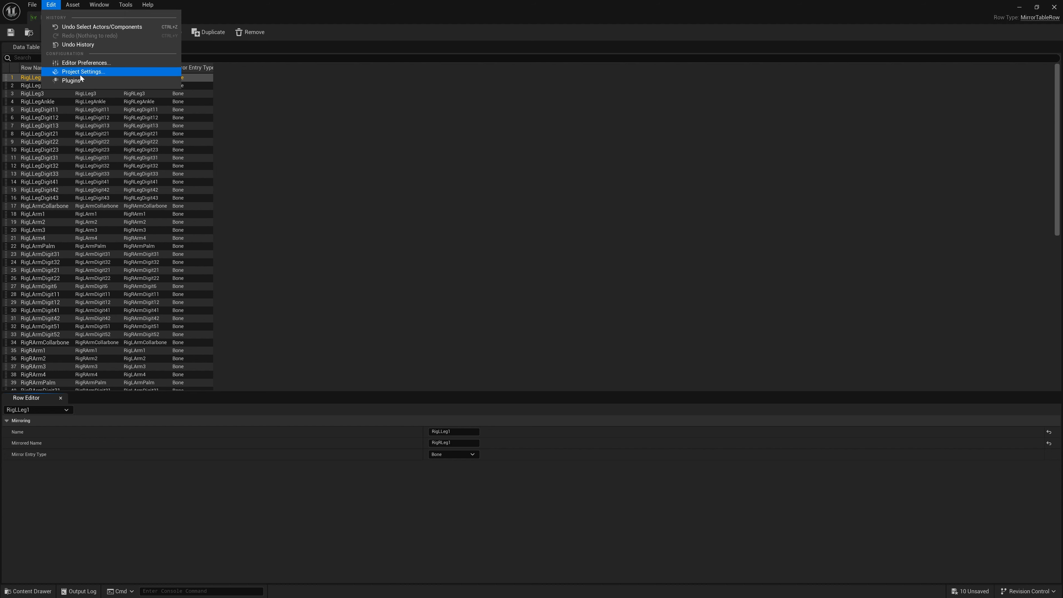
click(85, 90)
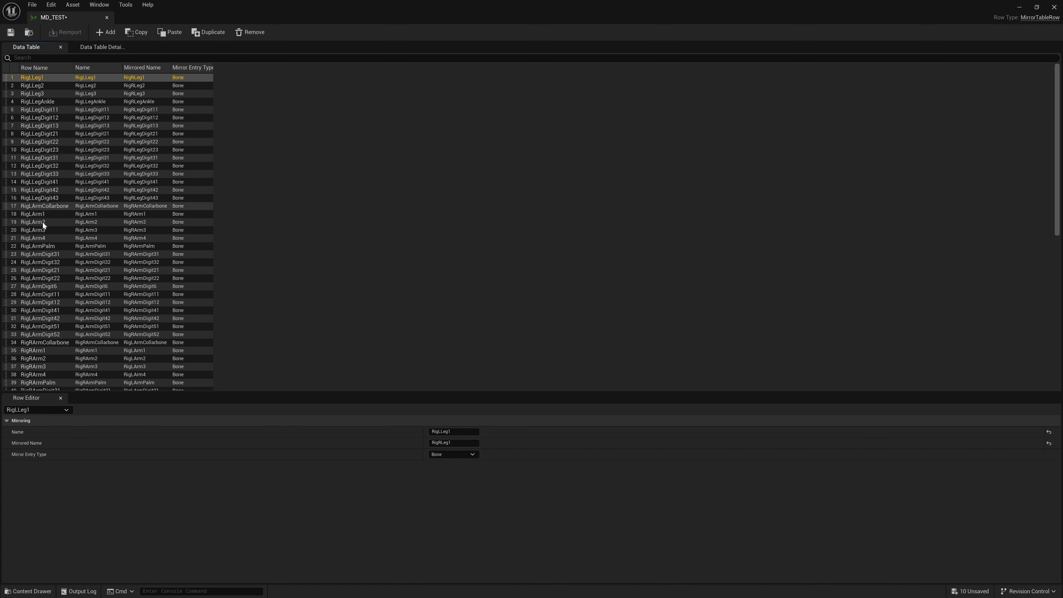
scroll(43, 181, down, 12)
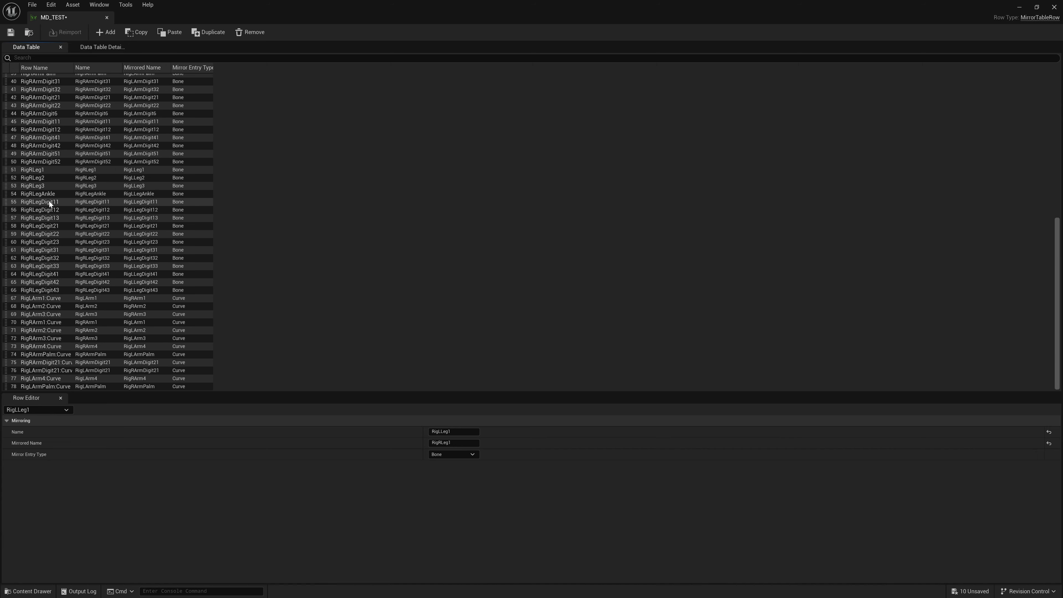
scroll(64, 212, up, 12)
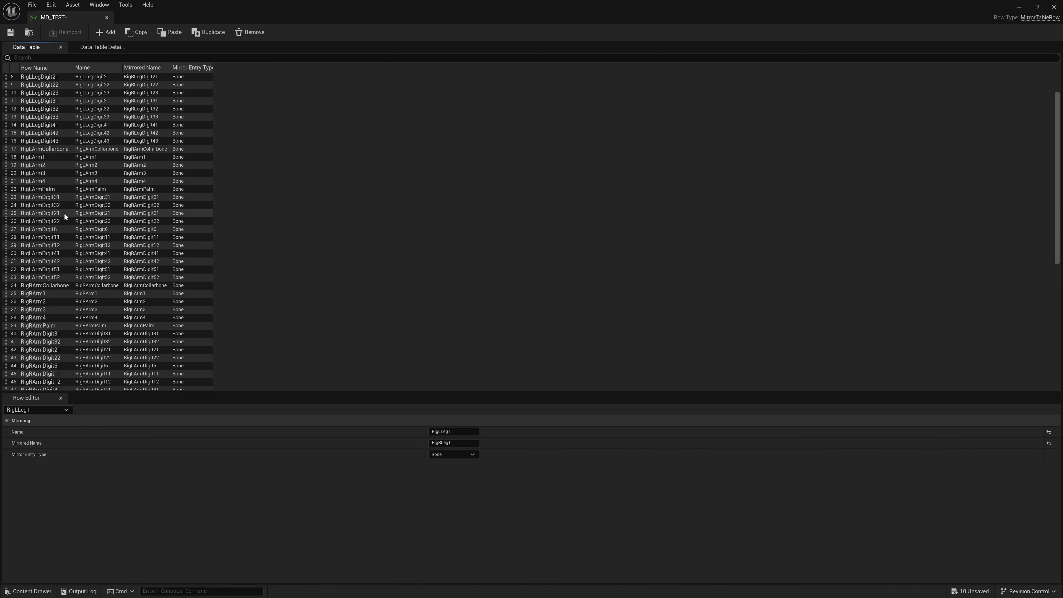
drag(133, 25, 448, 80)
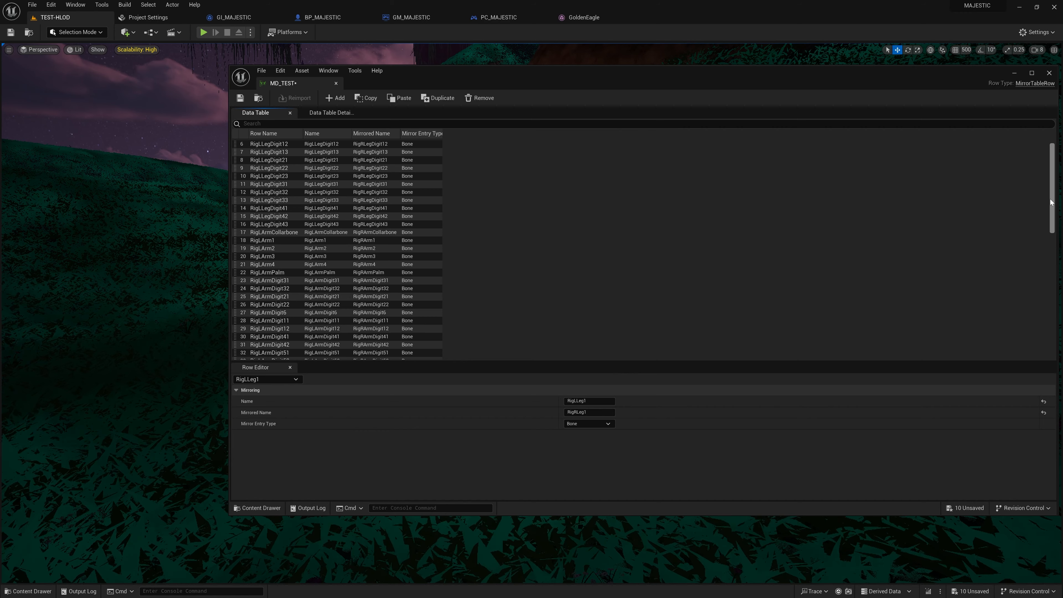
drag(1052, 176, 1057, 376)
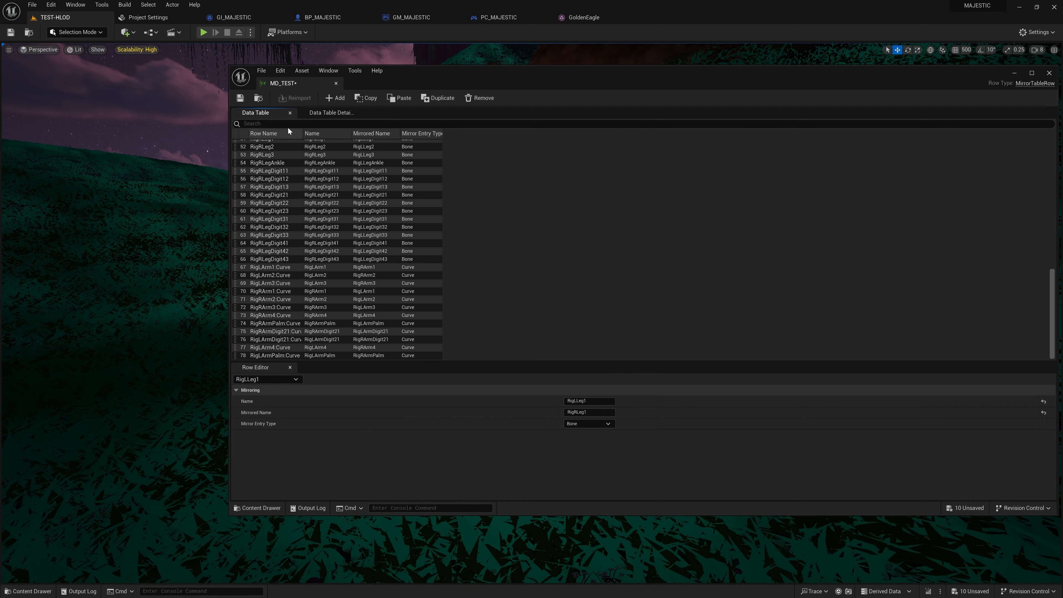
Step: Add a new row to MD_TEST, and copy the name of the RigRoot bone from the GoldenEagle skeleton tree
click(337, 99)
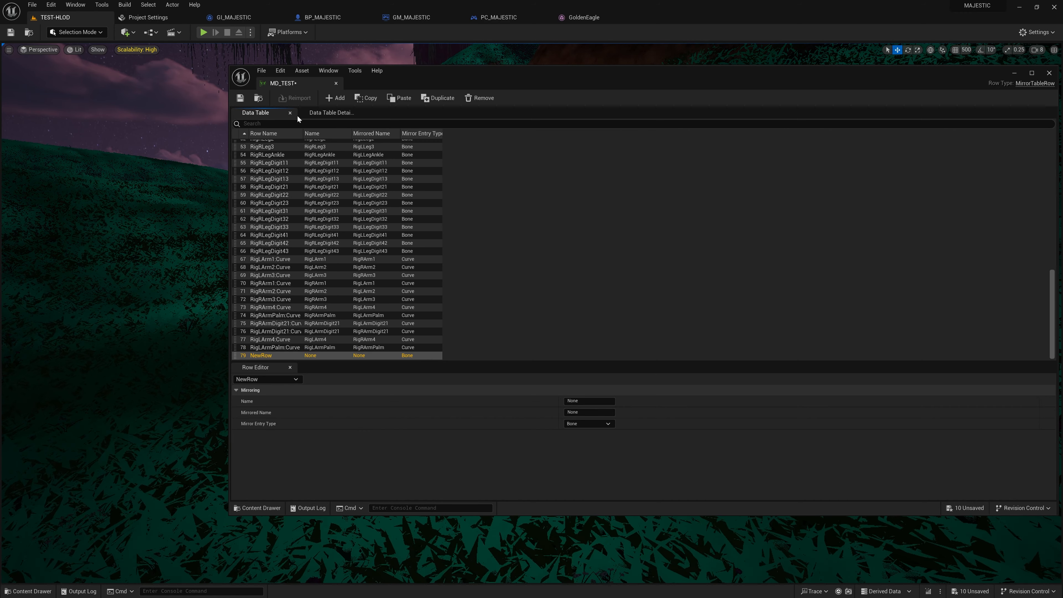
double_click(256, 357)
click(436, 356)
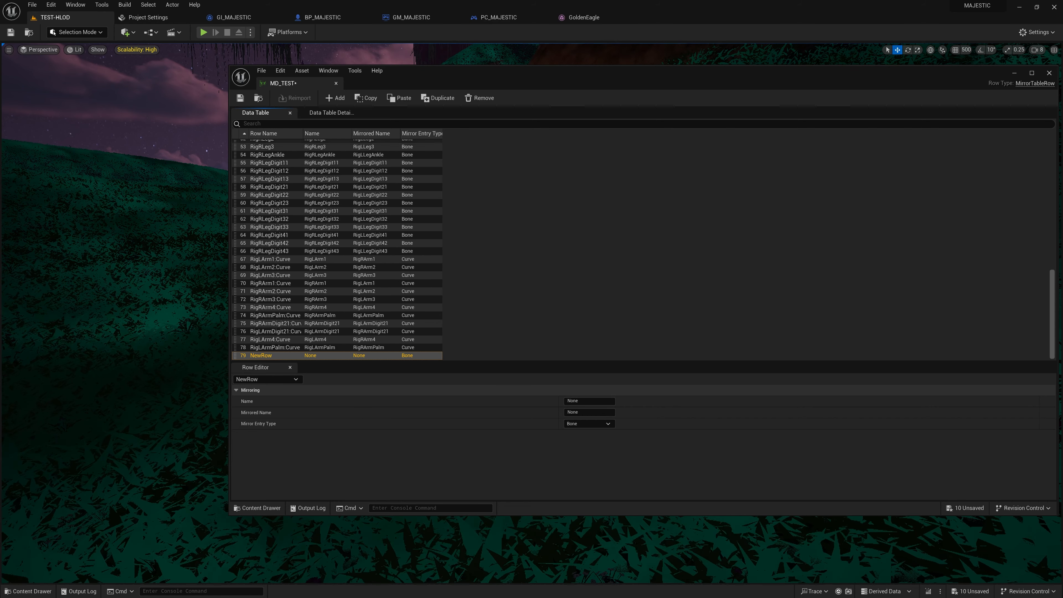
click(585, 18)
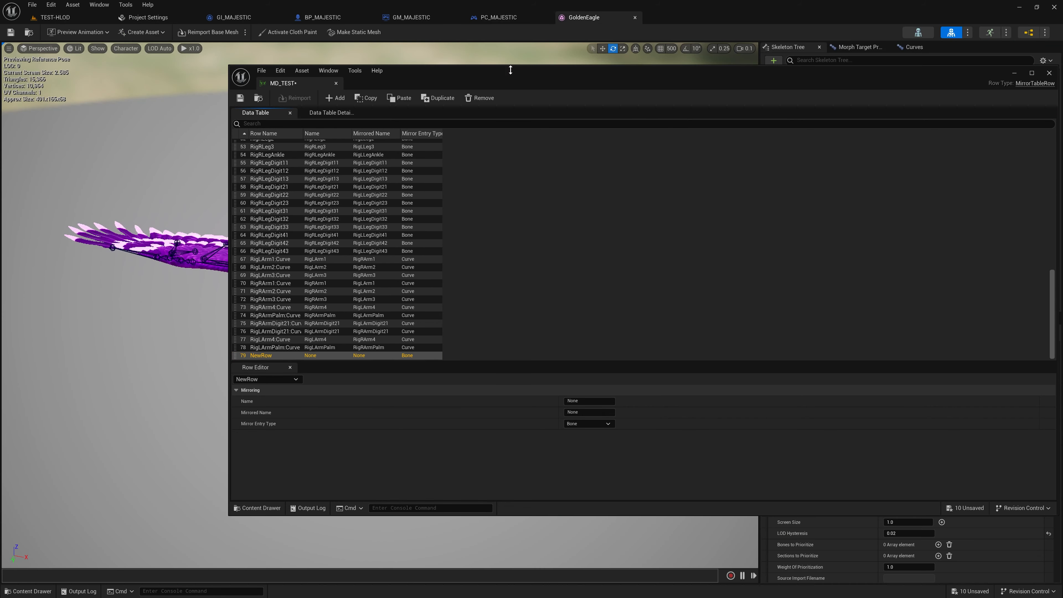
right_click(785, 82)
click(810, 97)
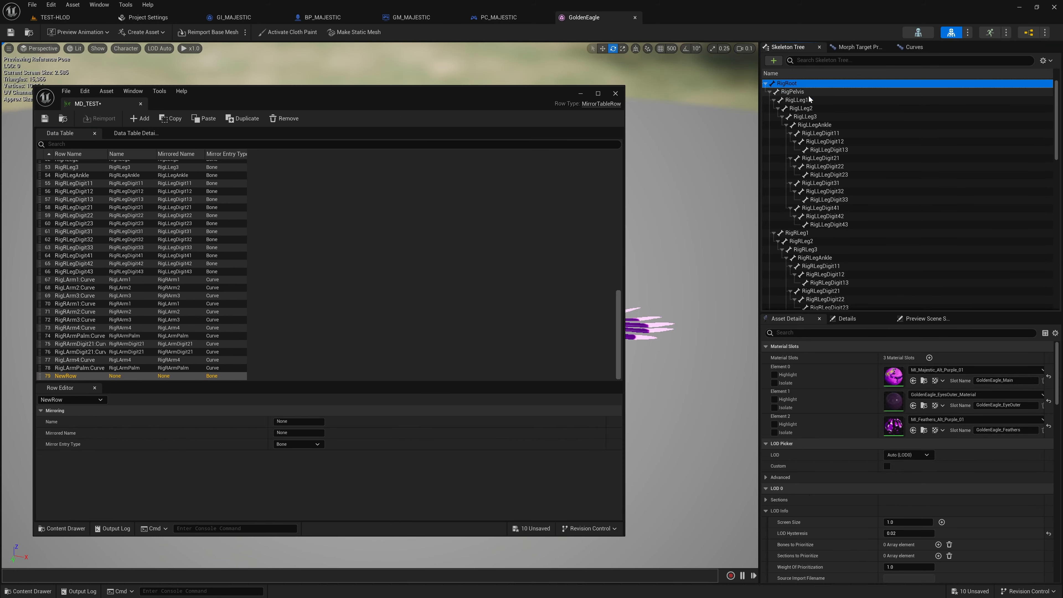
Step: Rename the new row of MD_TEST as RigRoot, and set both its Name and Mirrored Name to RigRoot
click(62, 377)
double_click(67, 376)
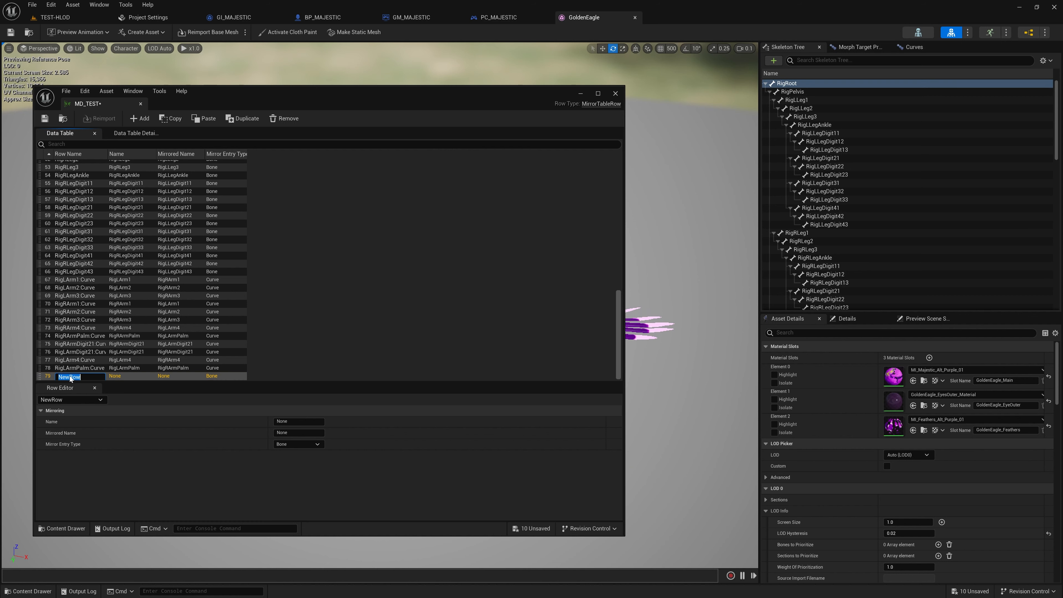
key(ctrl+v)
key(Return)
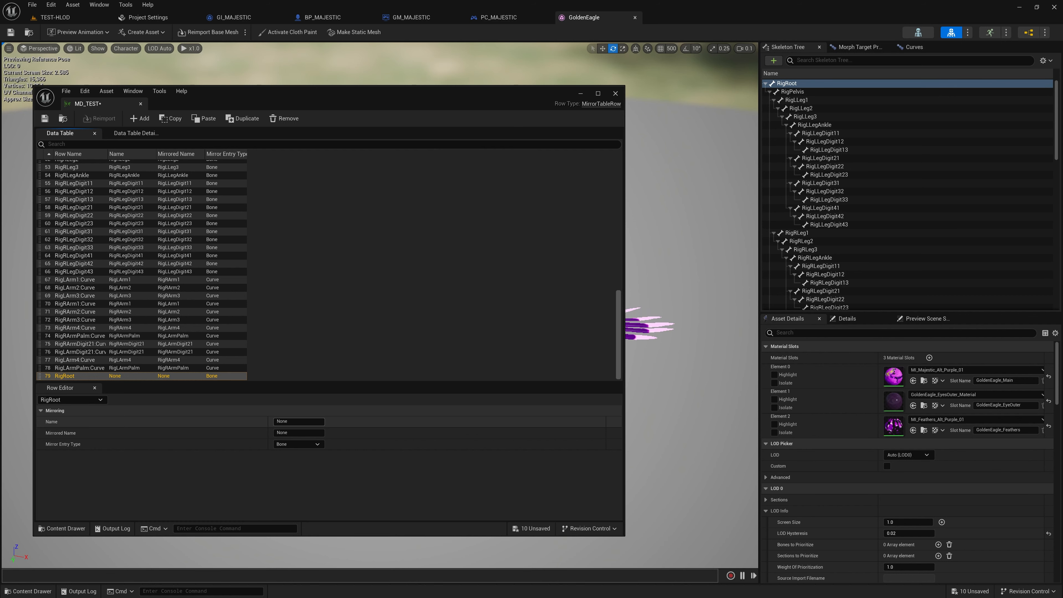
click(297, 421)
key(ctrl+v)
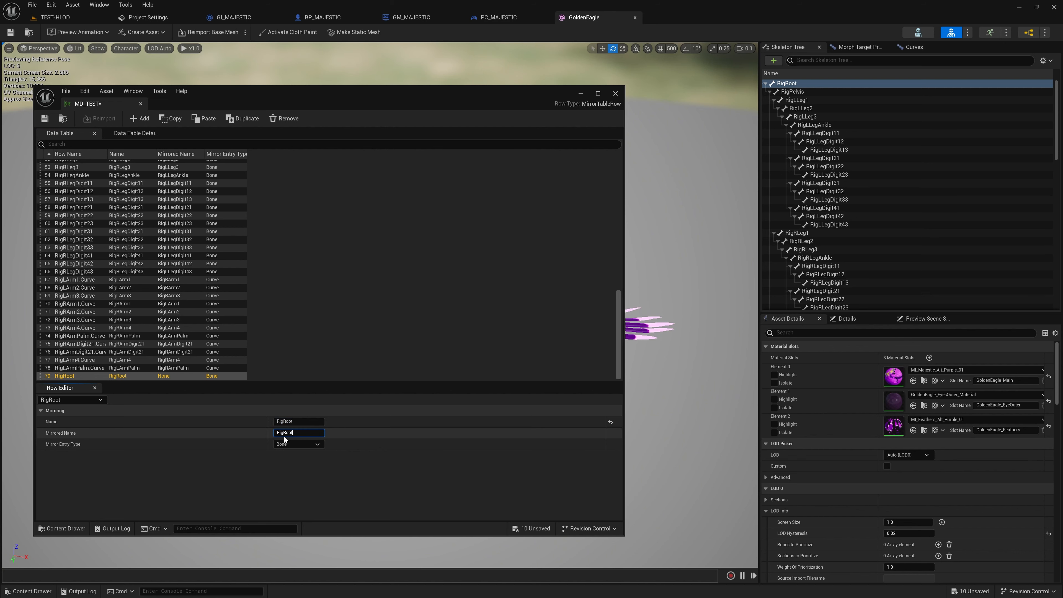
key(Return)
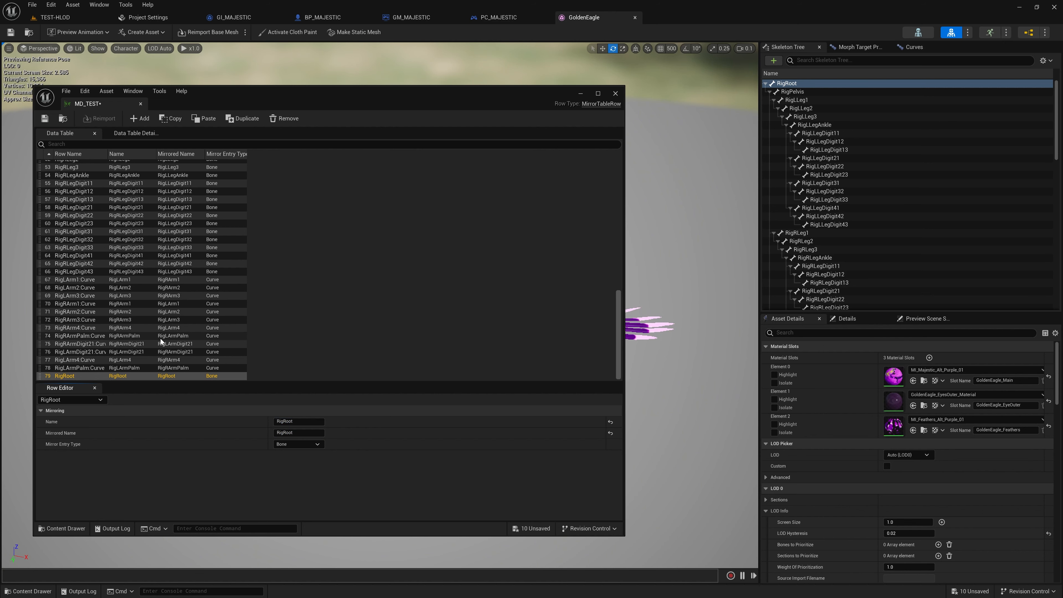
Step: Add another row to MD_TEST for the RigPelvis bone, with RigPelvis as its row name, Name and Mirrored Name
click(135, 121)
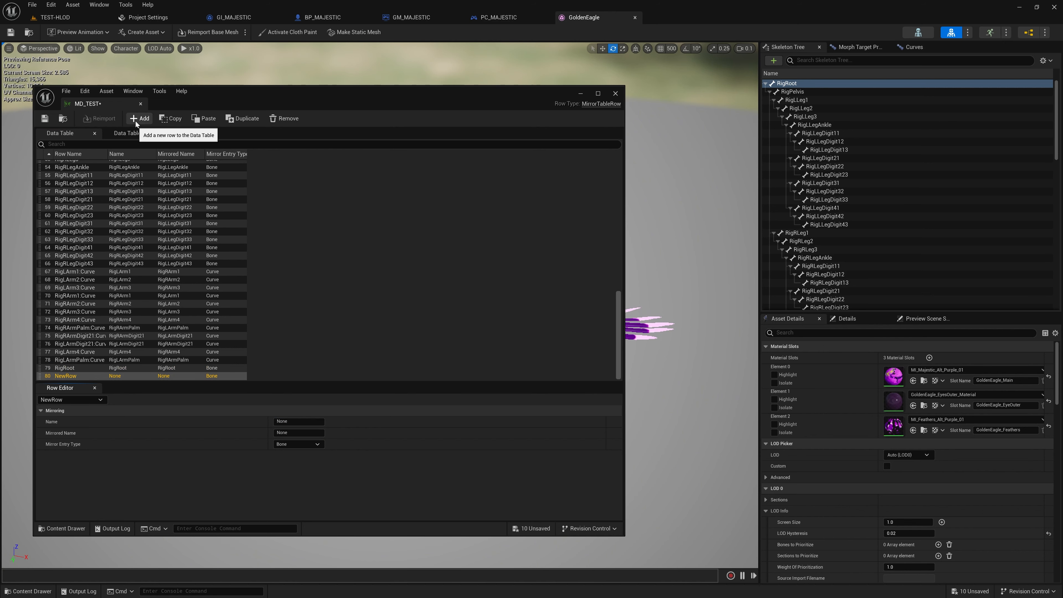
click(798, 95)
right_click(798, 95)
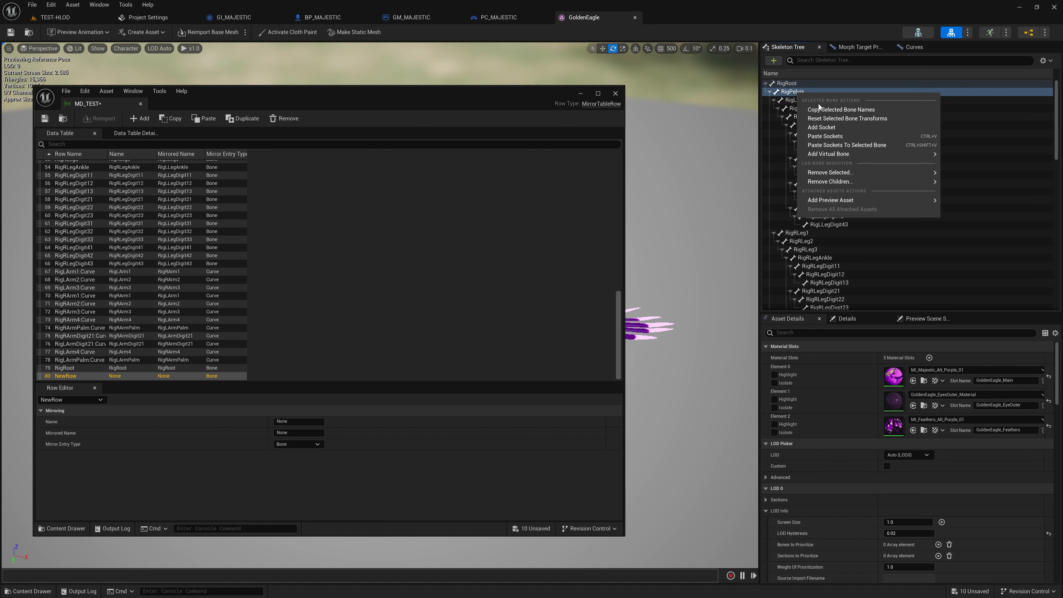
click(823, 109)
click(75, 377)
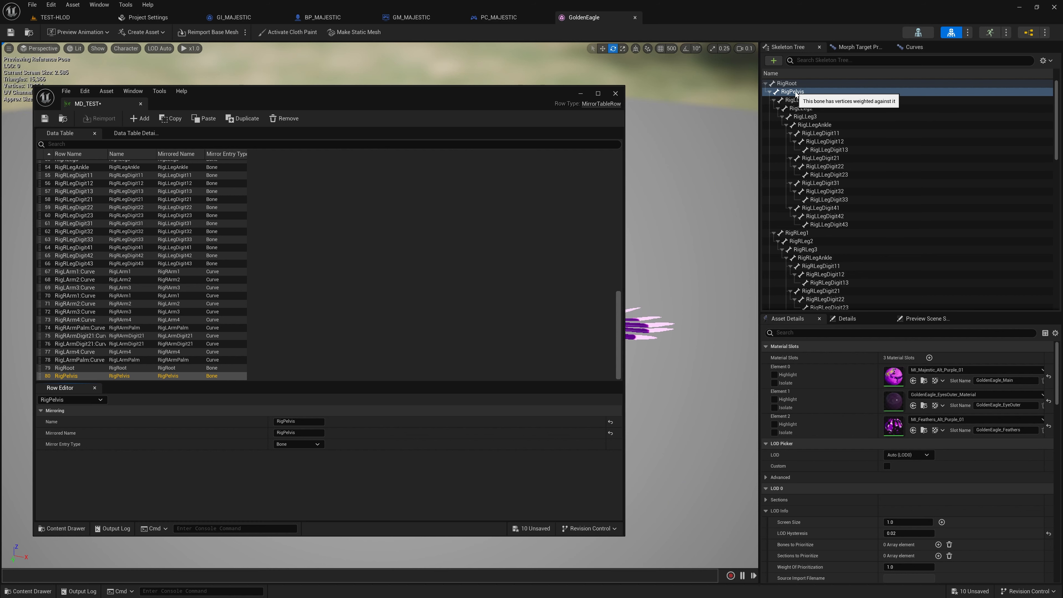
Step: Collapse the leg and arm branches of the GoldenEagle skeleton, and highlight the bones from RigTail_1 to RigTail_2_11
click(775, 100)
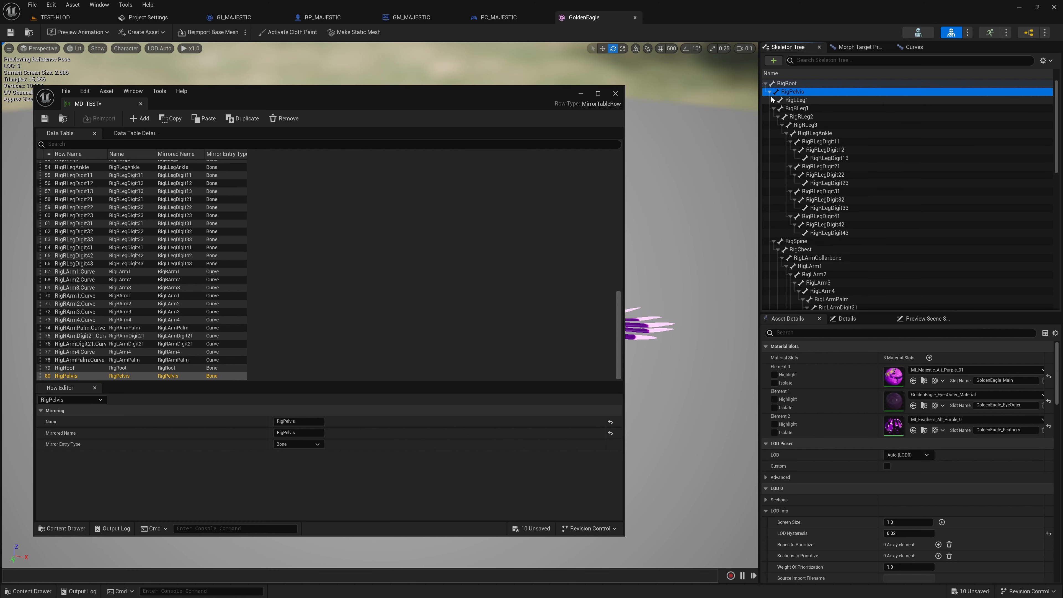
click(774, 108)
click(801, 118)
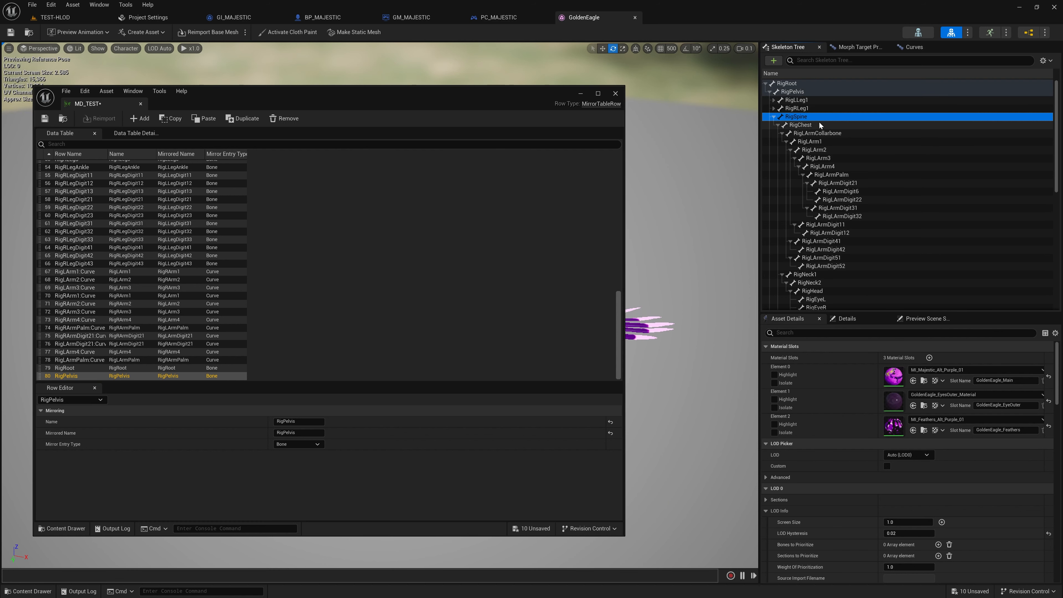
click(801, 227)
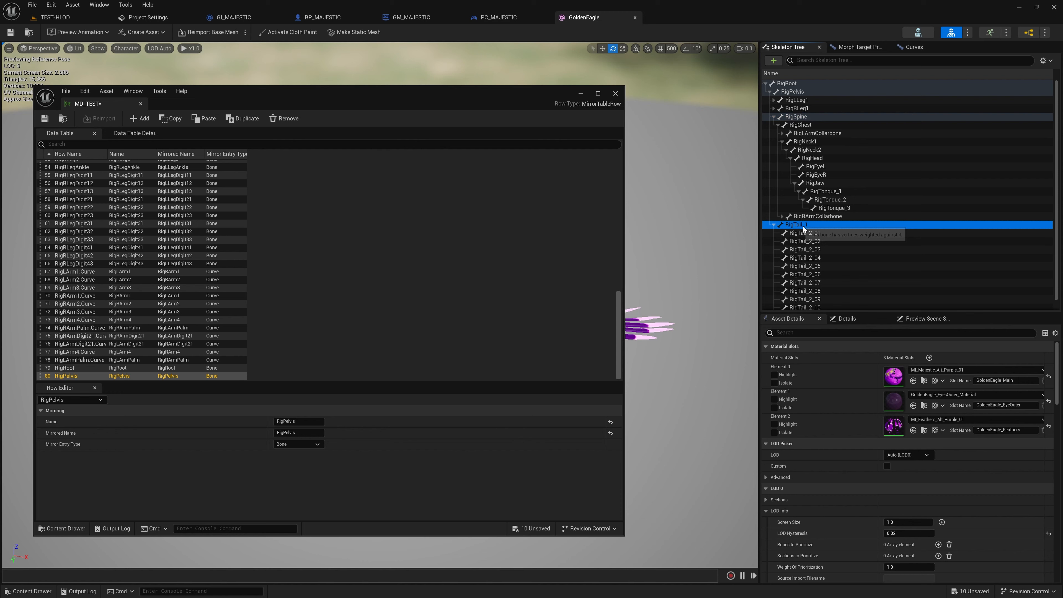
scroll(818, 246, down, 1)
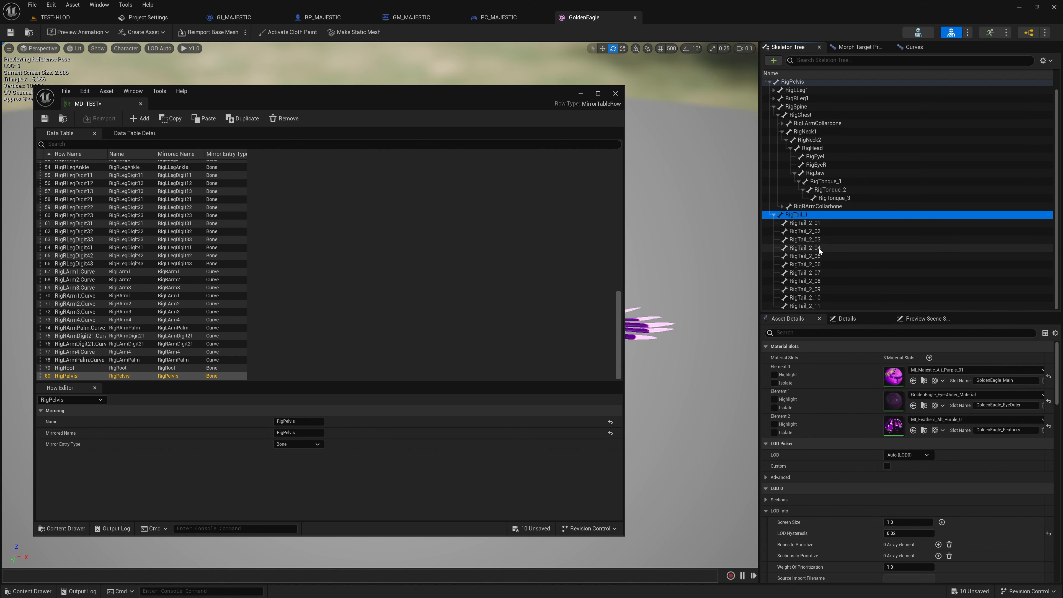
shift+click(808, 308)
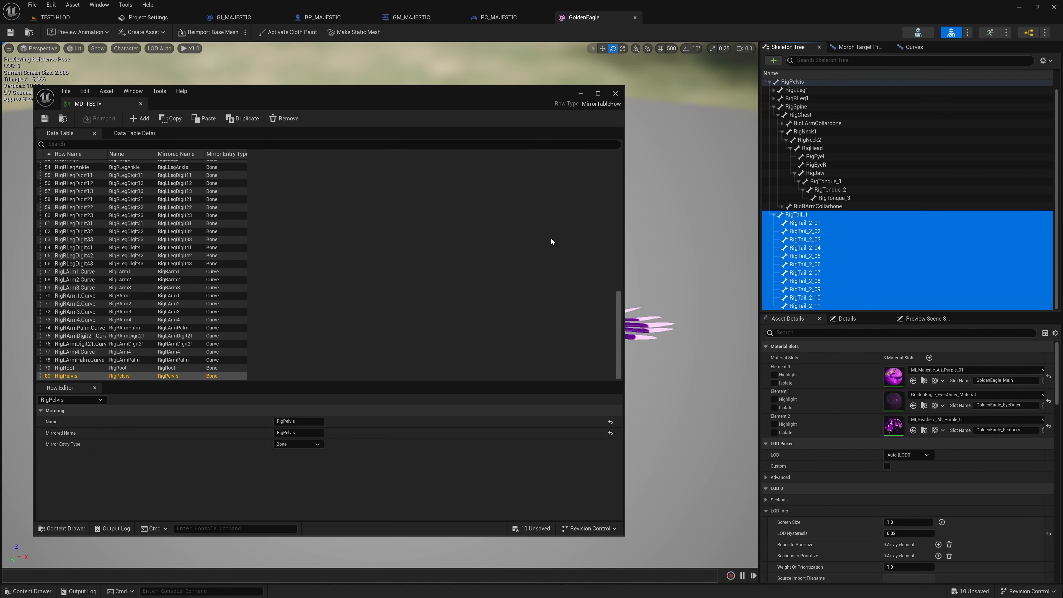
Step: Open the MD_Majestic table, examine its central bone rows from RigRoot to RigTail_2_11, and close the data table window
key(ctrl+space)
double_click(486, 551)
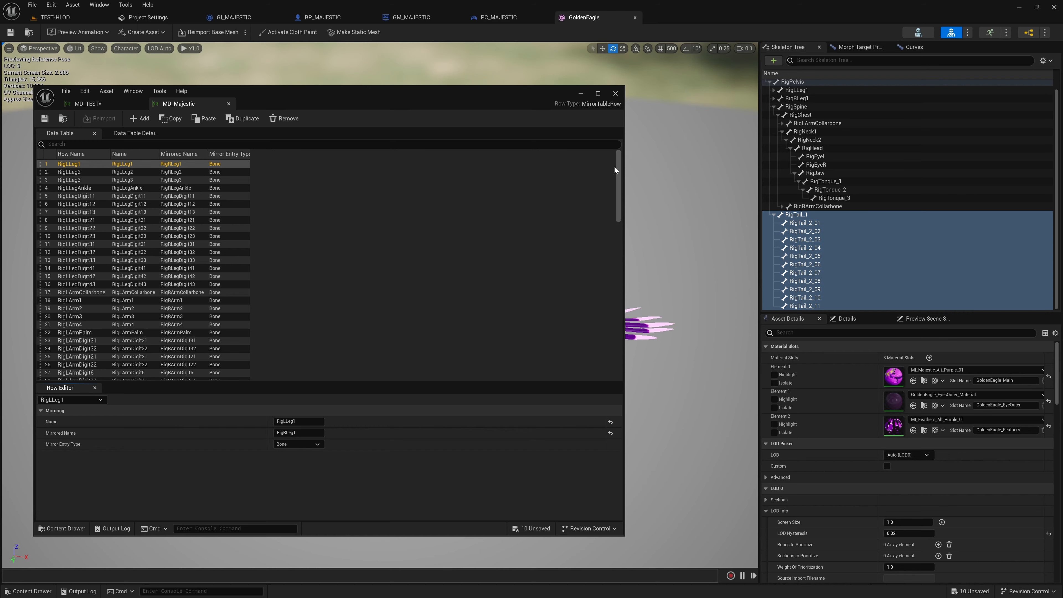
drag(615, 170, 628, 342)
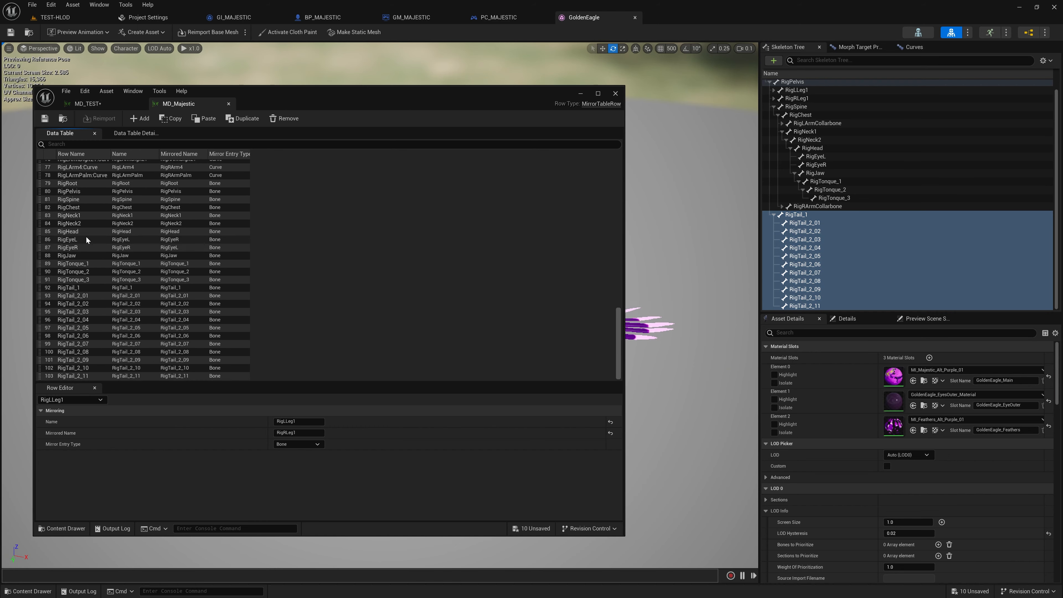
scroll(83, 233, up, 1)
click(78, 209)
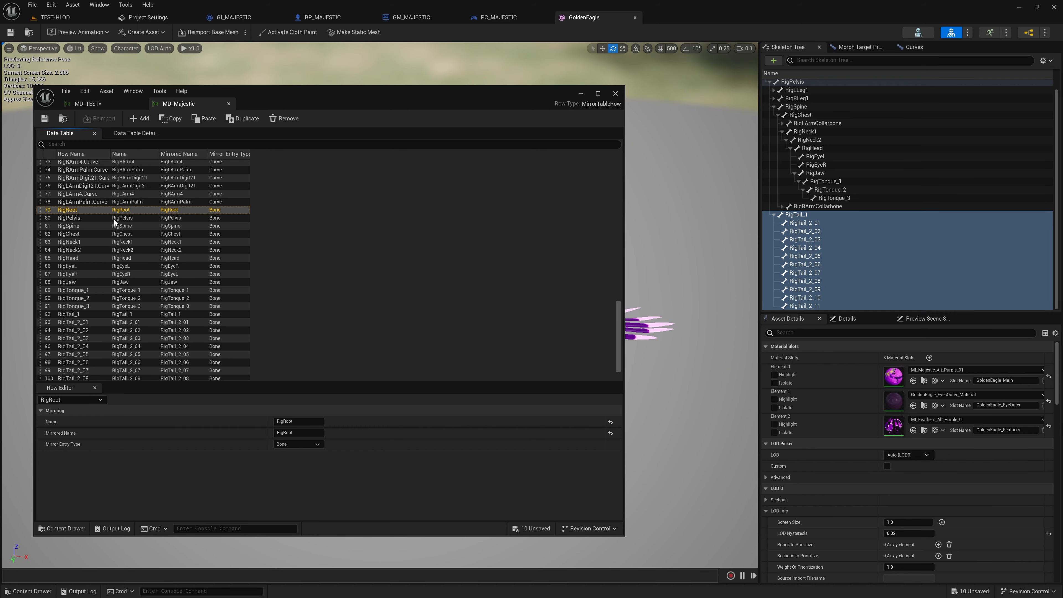
scroll(93, 294, down, 1)
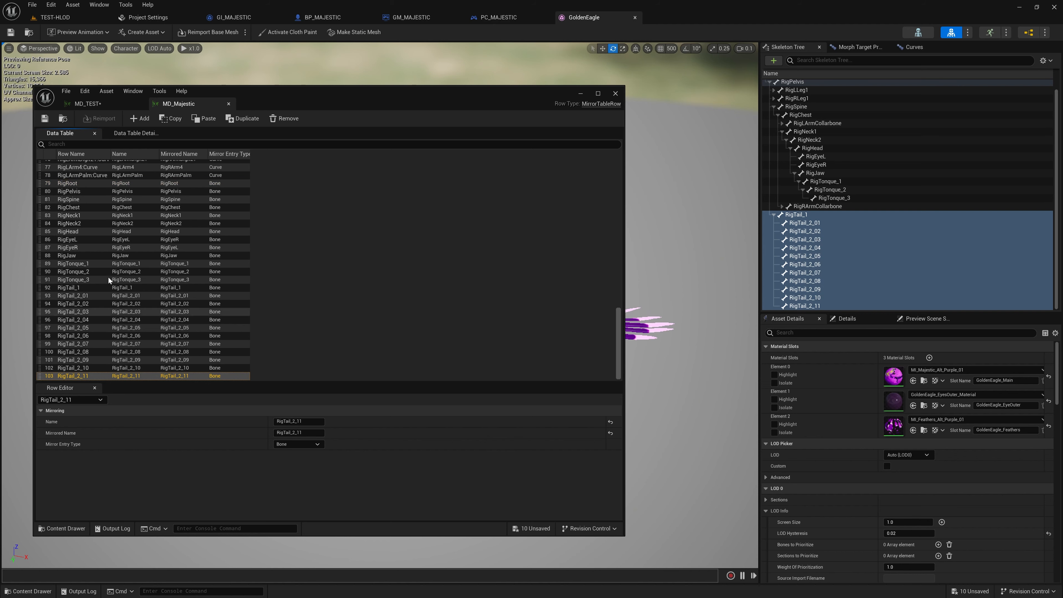
click(617, 93)
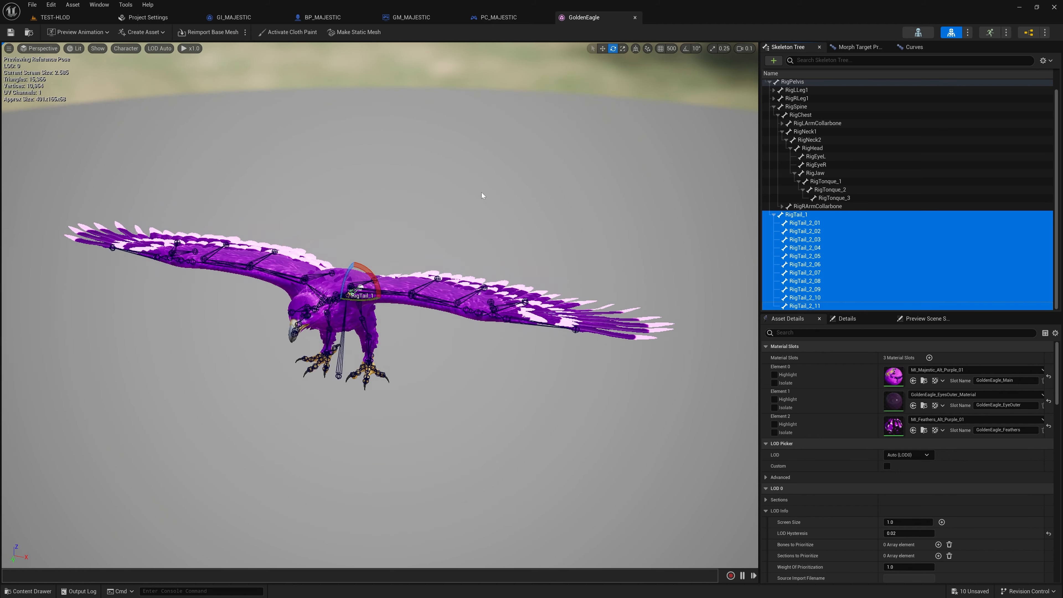
right_drag(482, 192, 499, 199)
right_drag(537, 162, 494, 130)
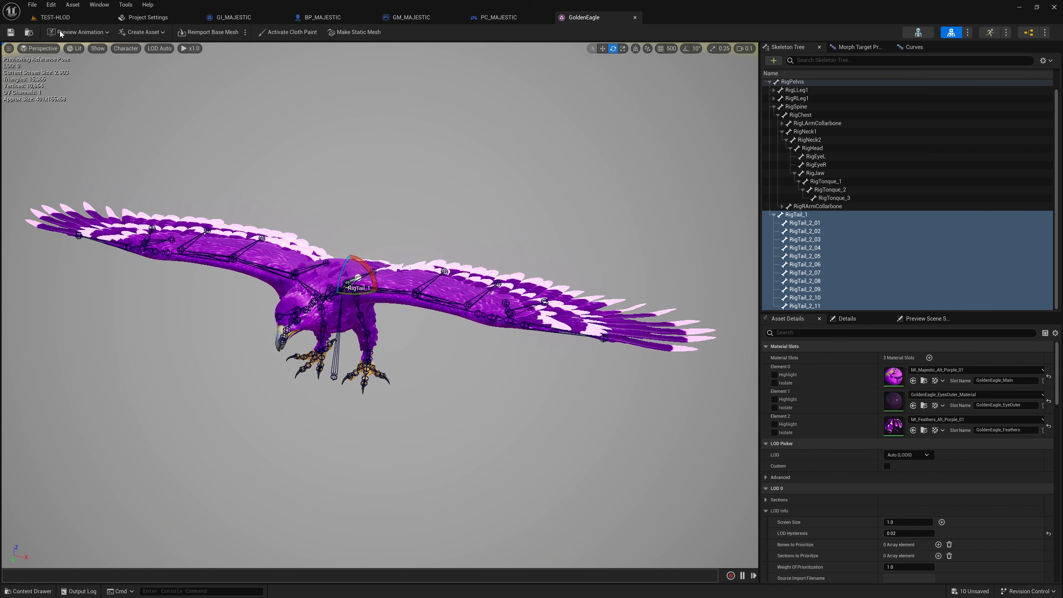
Step: Switch to the Combo project, and open ABP_Quinn from the Characters/Mannequins/Animations folder
click(47, 592)
click(567, 517)
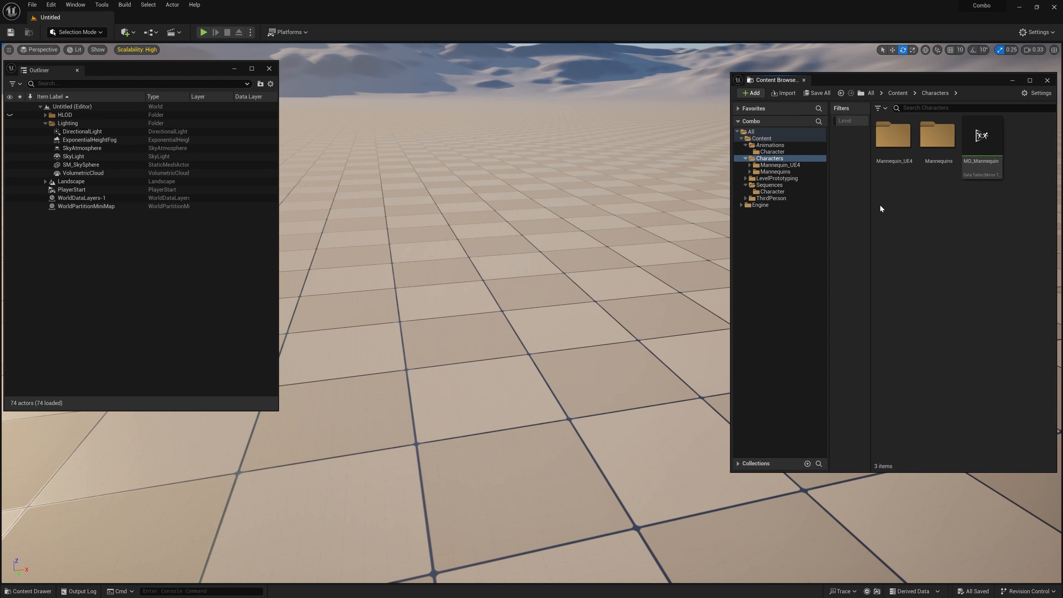
double_click(775, 172)
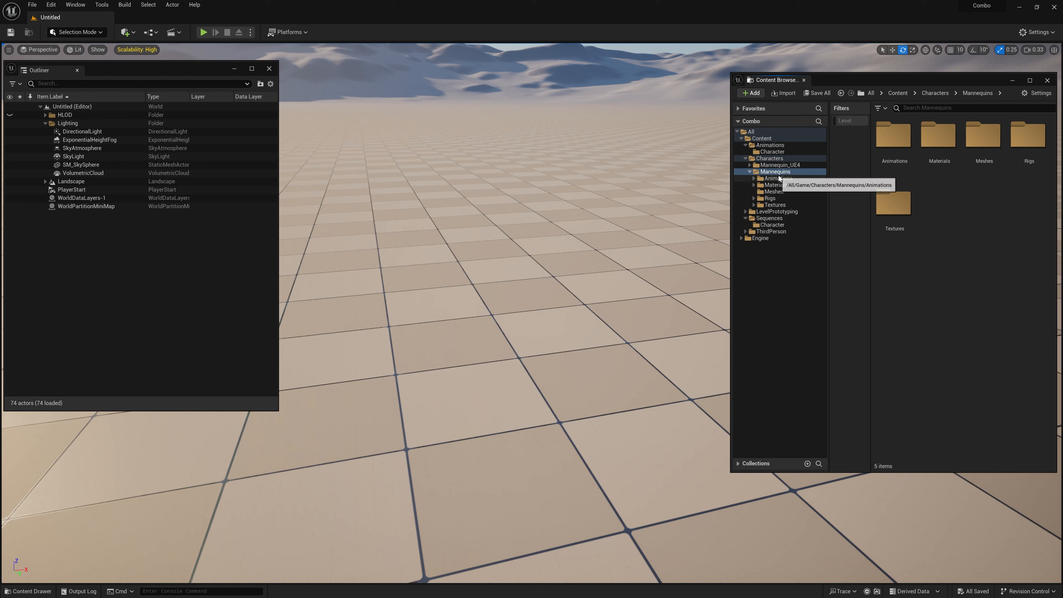
click(771, 158)
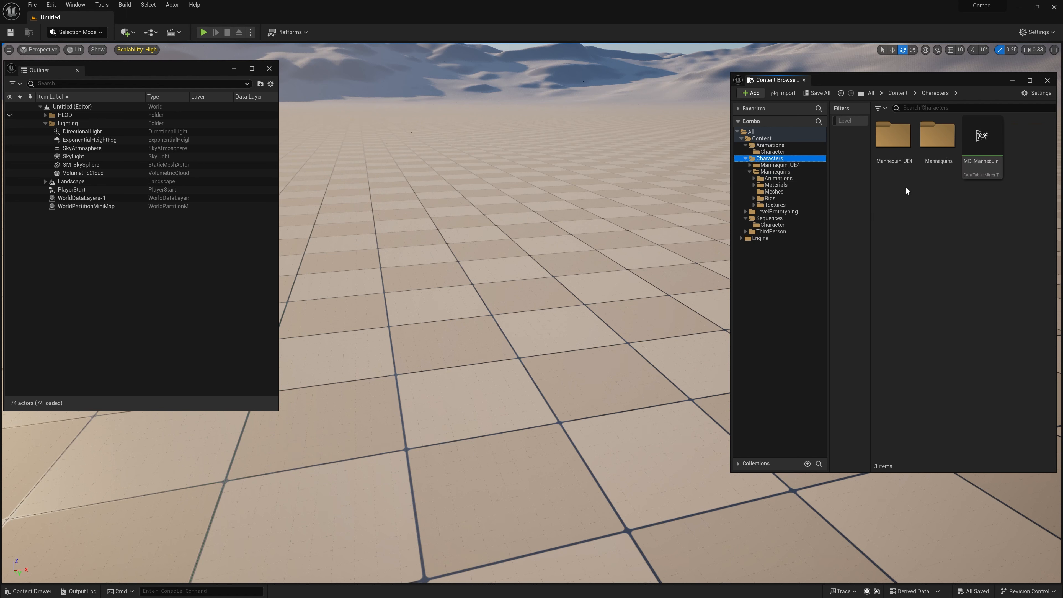
double_click(938, 142)
double_click(916, 161)
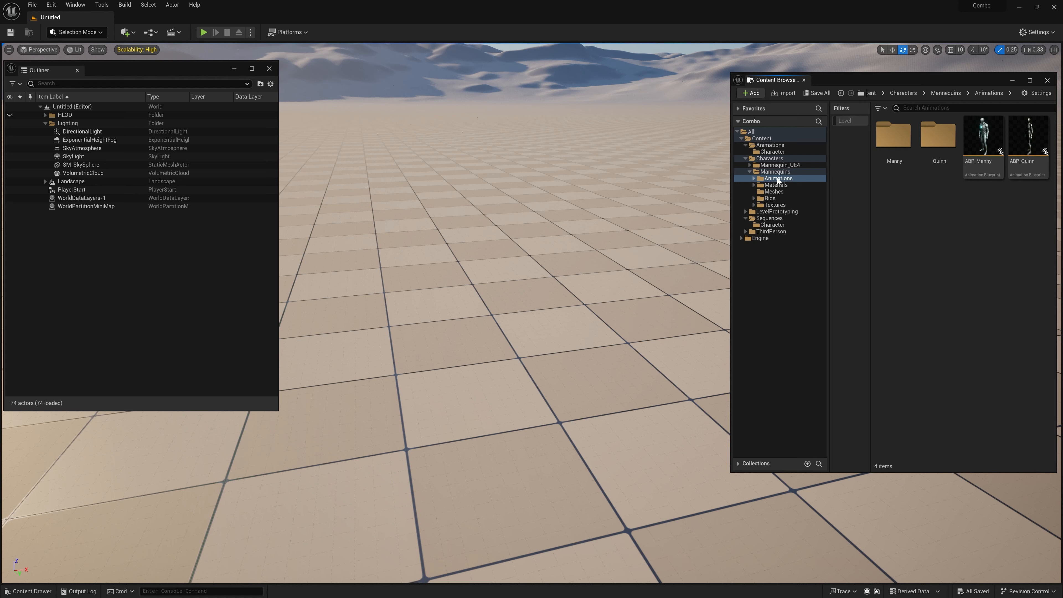
click(1021, 167)
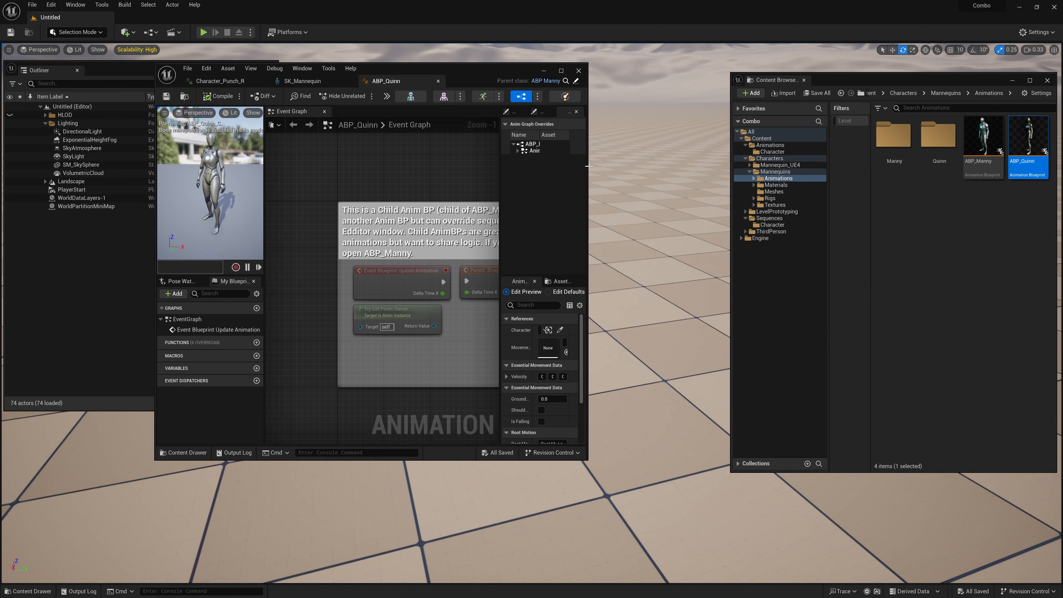
Step: Enlarge the ABP_Quinn window to read its event graph comment, and open its parent class ABP_Manny
drag(586, 167, 742, 167)
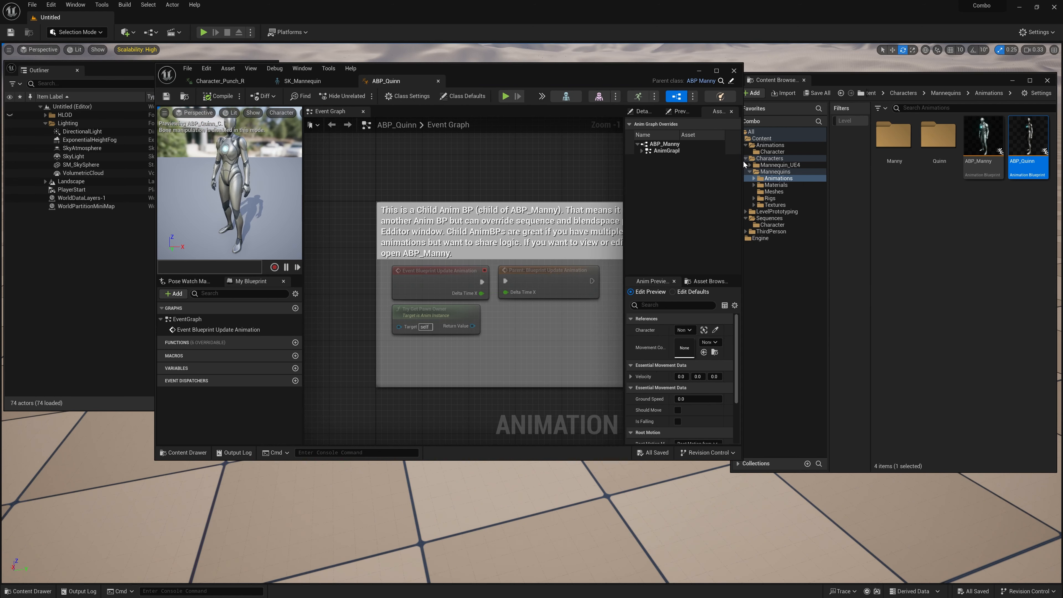
right_drag(561, 184, 502, 175)
scroll(515, 173, down, 2)
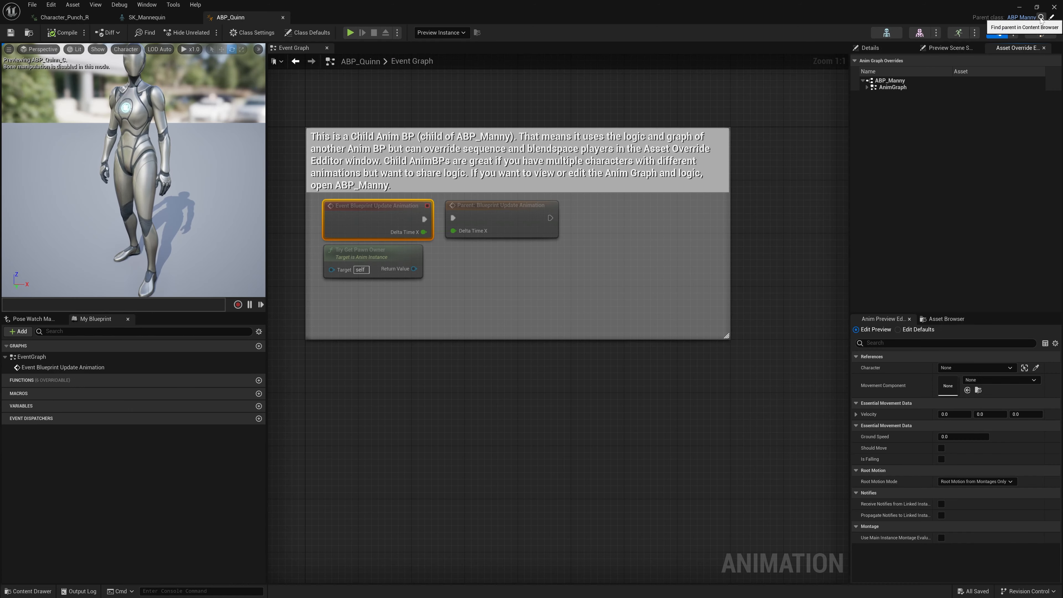
click(1041, 18)
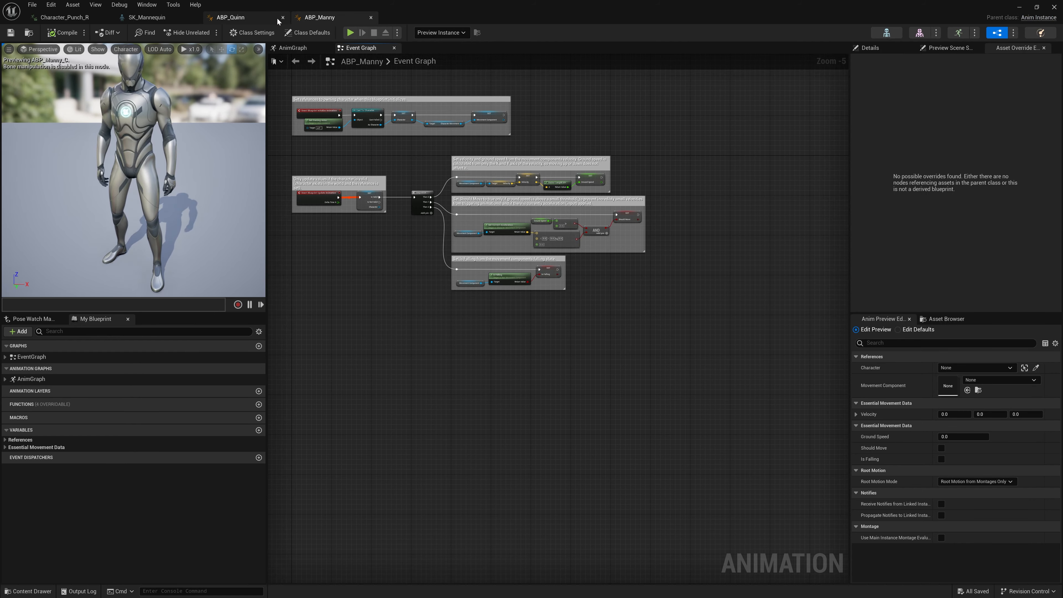
Step: Examine the initialization, velocity, Should Move and Is Falling sections of the ABP_Manny event graph
right_drag(444, 171, 453, 209)
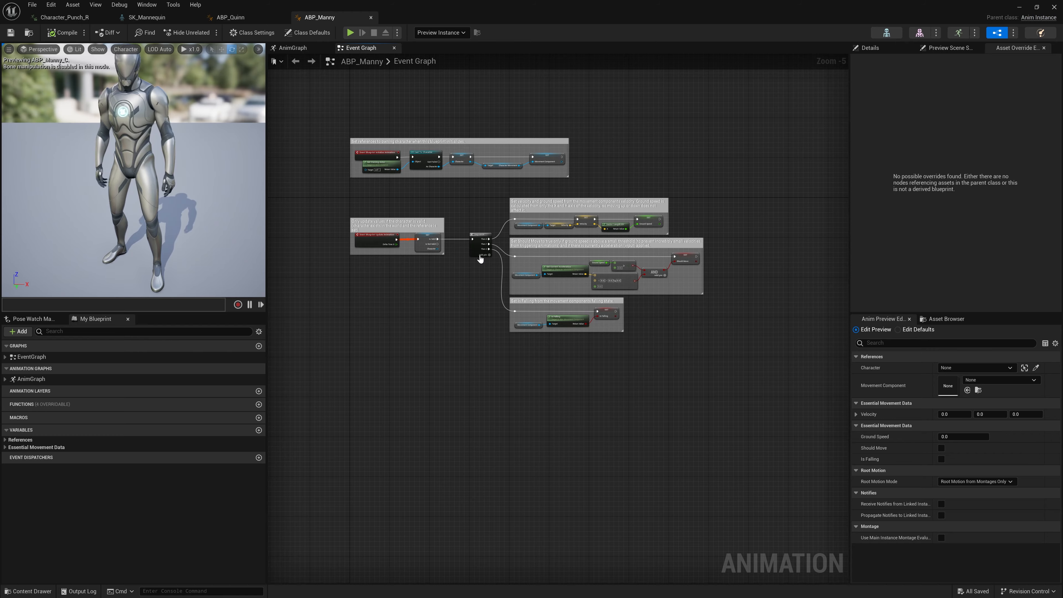
scroll(480, 258, up, 3)
scroll(415, 213, down, 1)
right_drag(417, 174, 335, 112)
right_drag(485, 136, 472, 175)
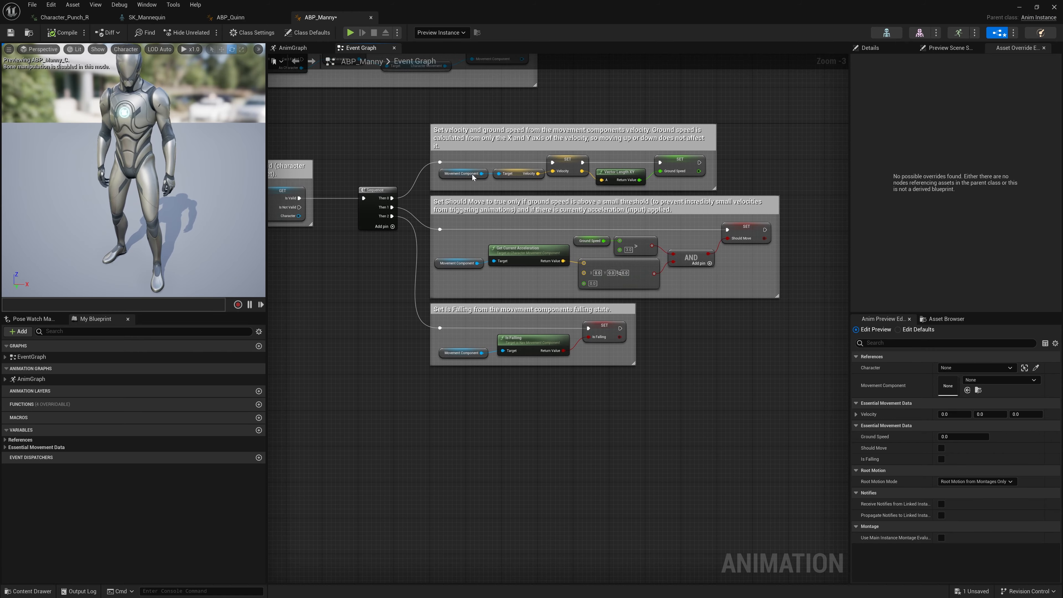
right_drag(729, 322, 740, 375)
right_drag(388, 145, 399, 180)
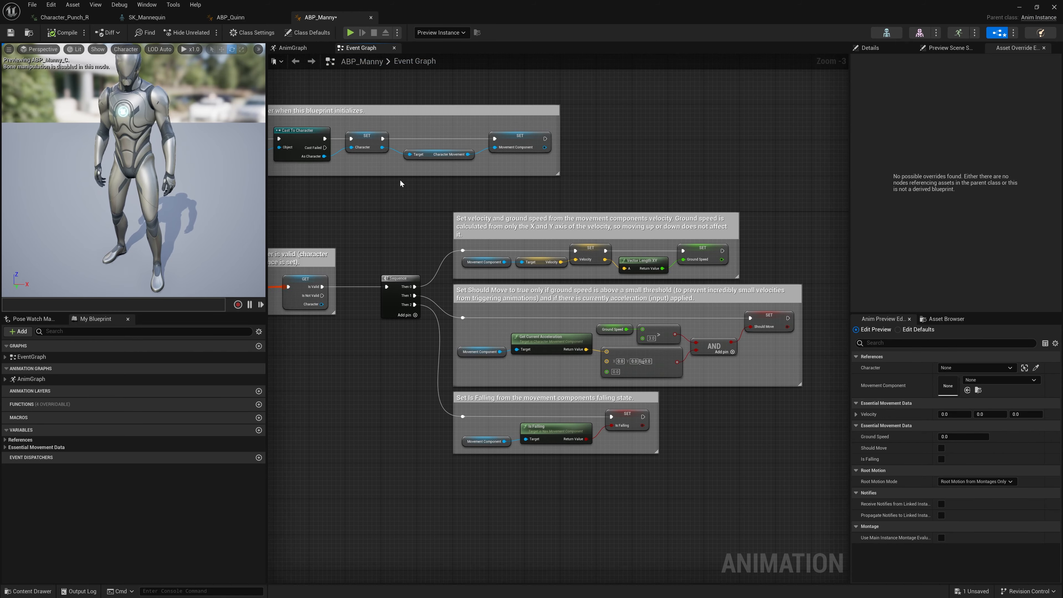
Step: Open the AnimGraph of ABP_Manny, and move the Output Pose node farther away from the Control Rig node
click(293, 48)
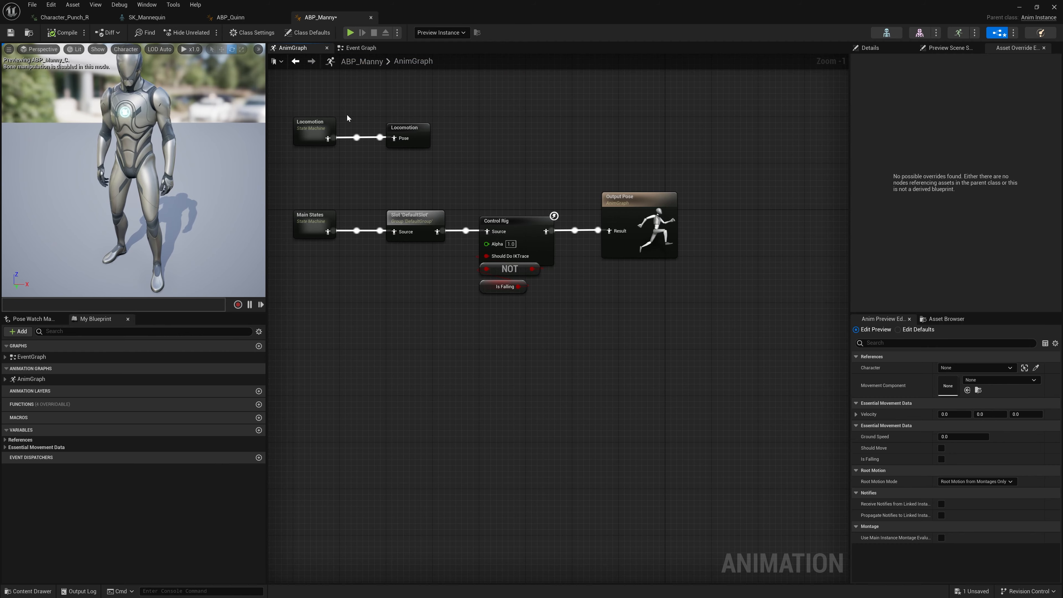
click(417, 217)
key(f)
drag(603, 197, 660, 197)
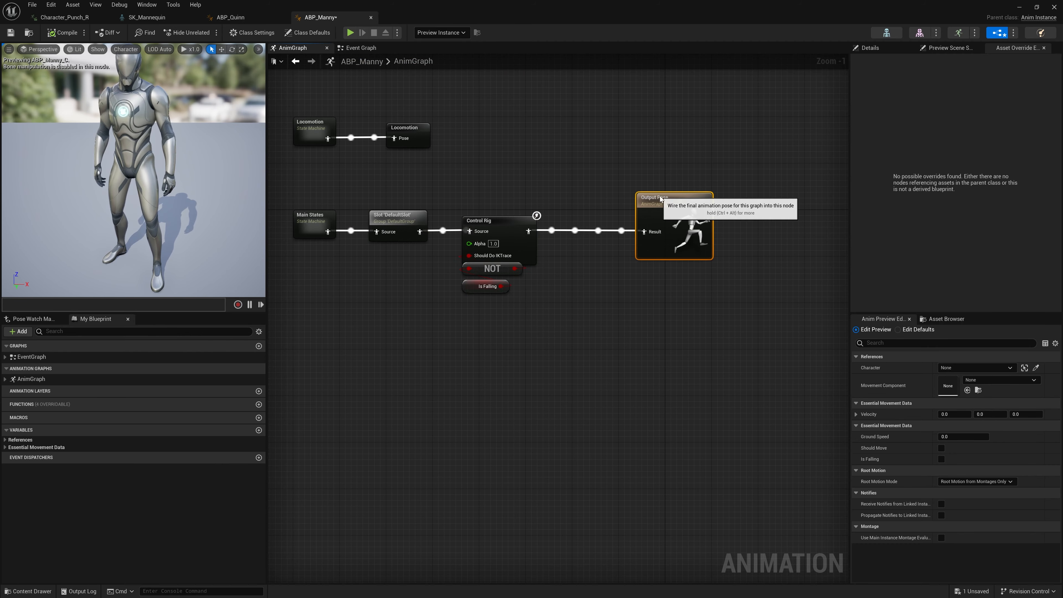
click(516, 136)
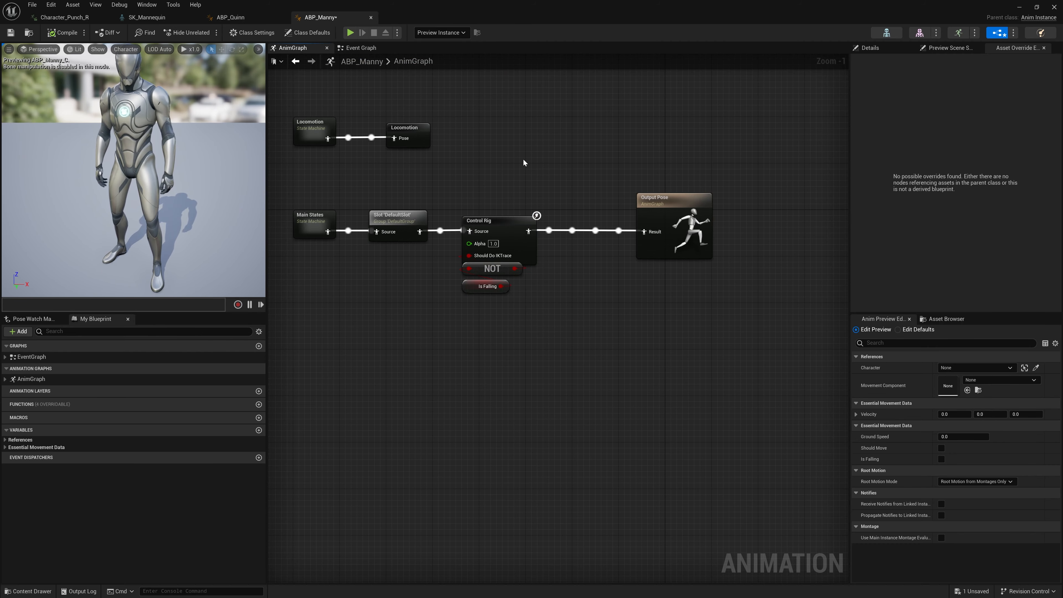
drag(671, 197, 700, 197)
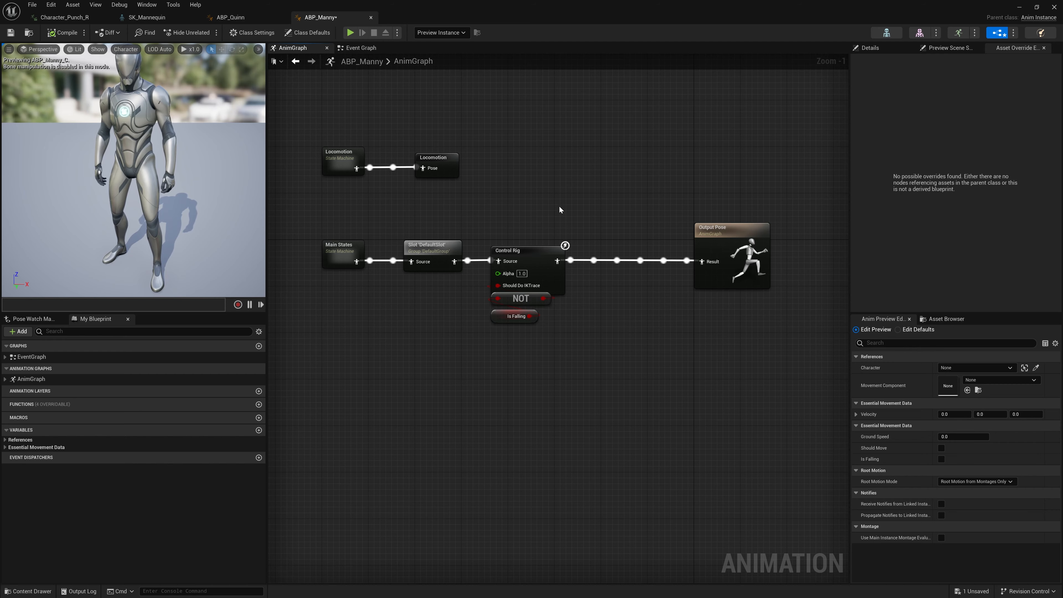
right_drag(559, 205, 565, 216)
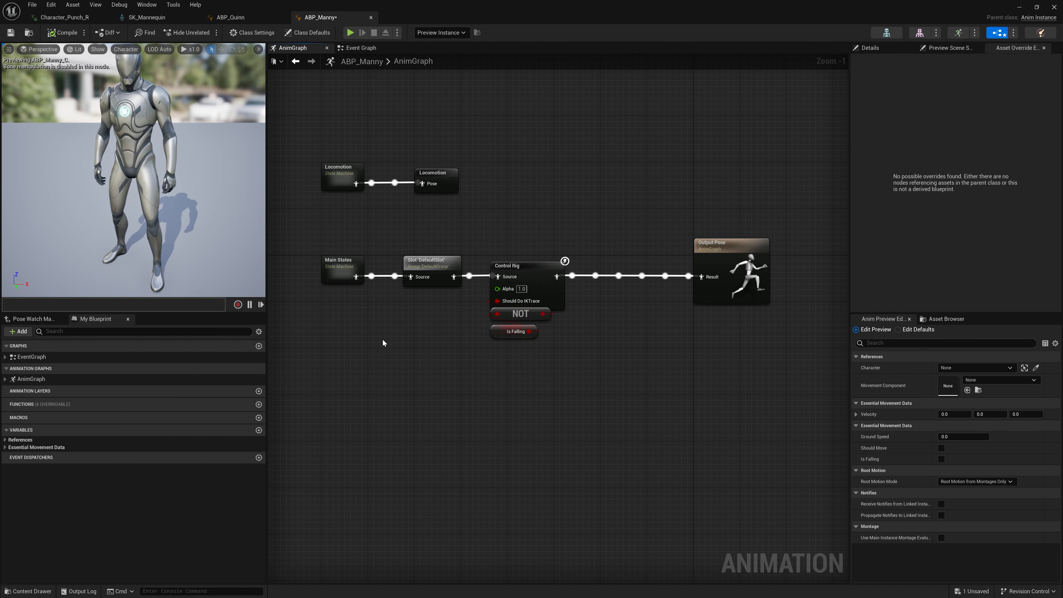
Step: Move the Control Rig node together with its NOT and Is Falling nodes farther away from the DefaultSlot node
click(430, 268)
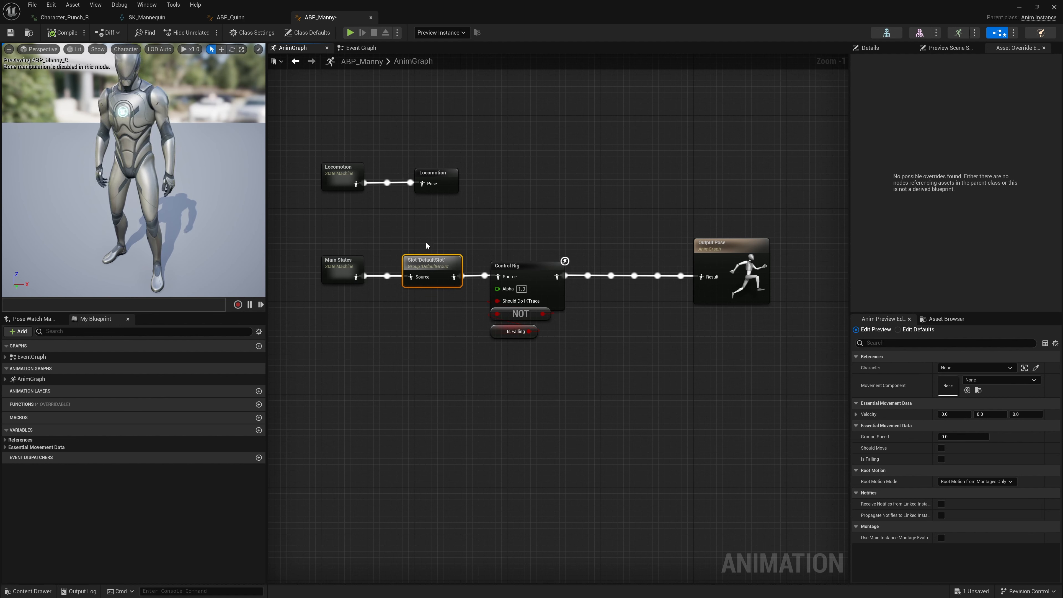
drag(481, 330, 624, 352)
click(621, 351)
drag(483, 288, 589, 351)
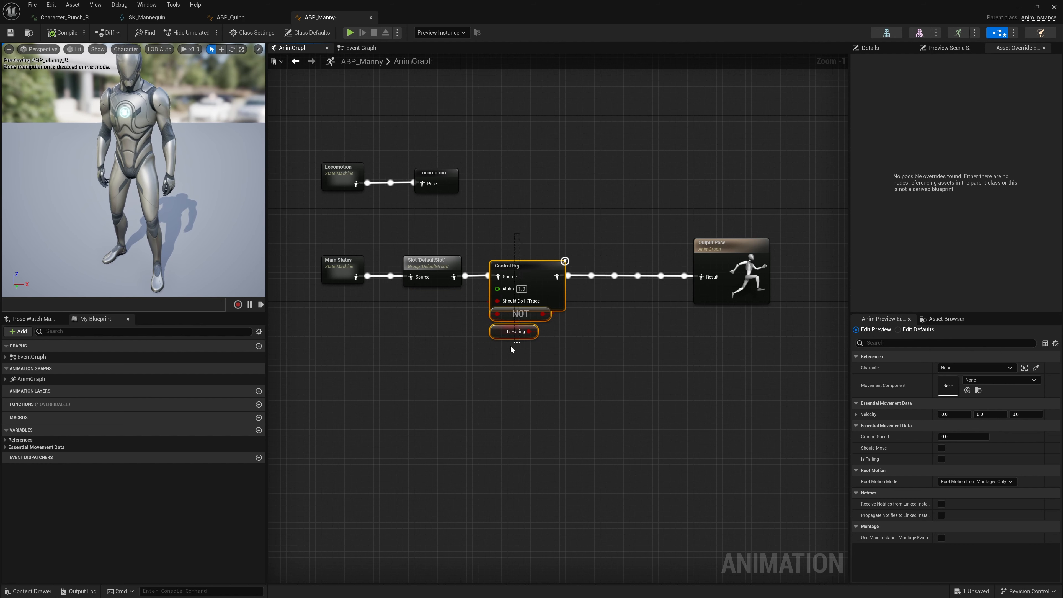
drag(525, 266, 549, 264)
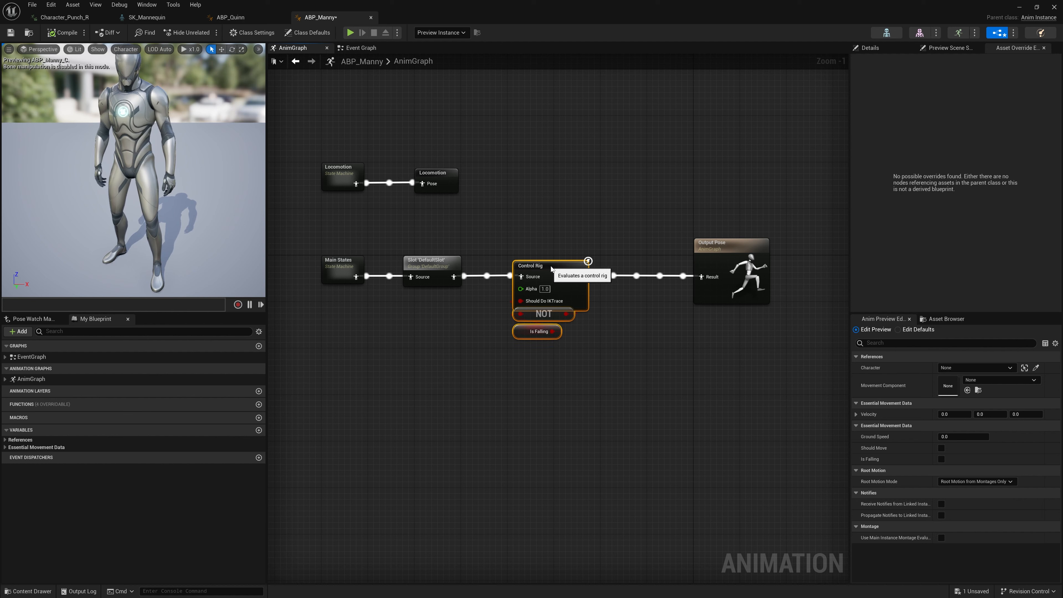
click(447, 280)
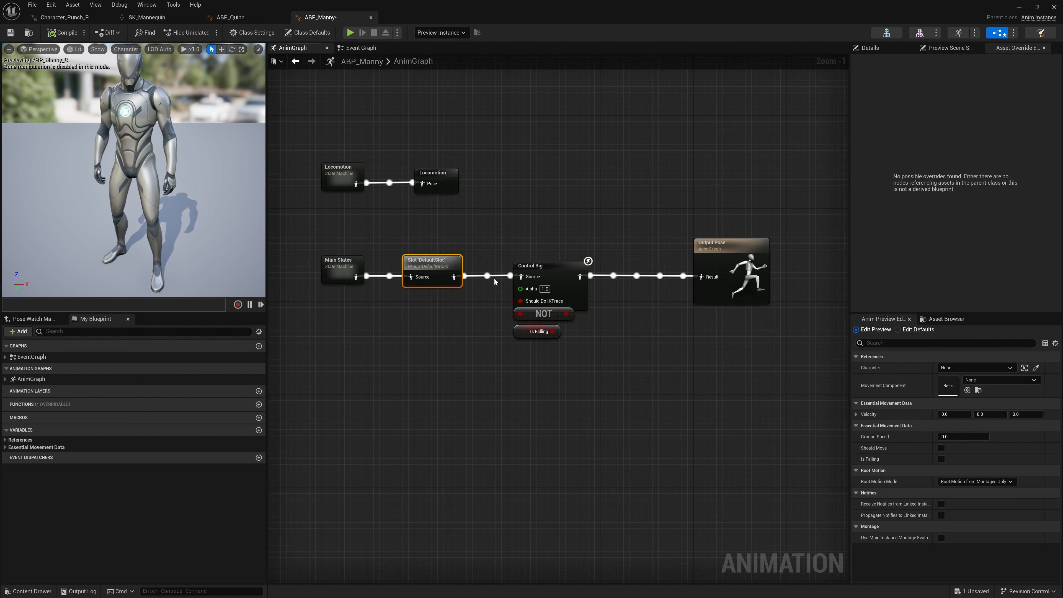
drag(495, 278, 611, 352)
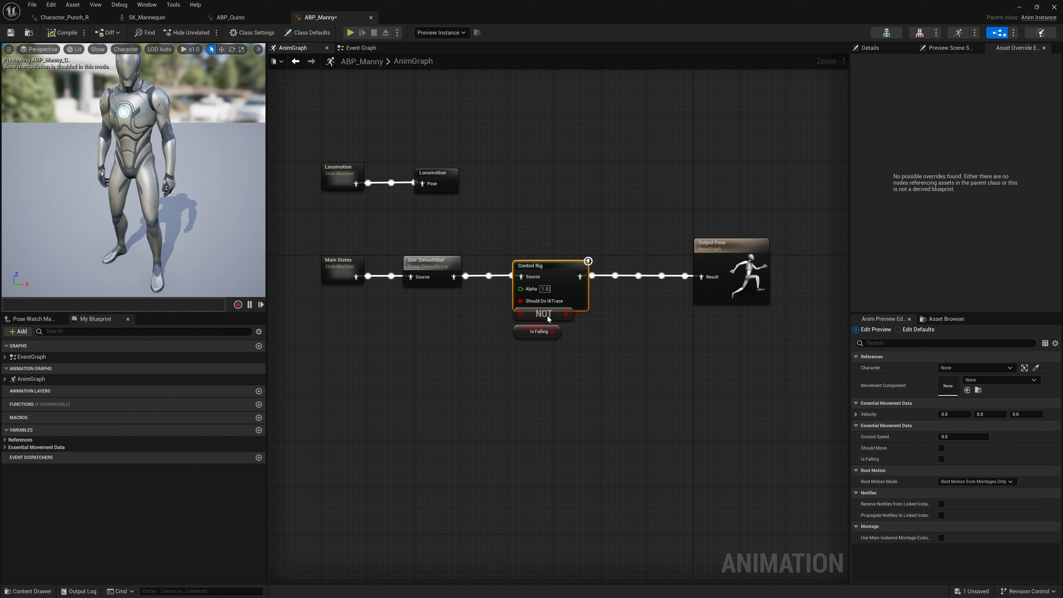
drag(562, 296, 614, 276)
click(509, 251)
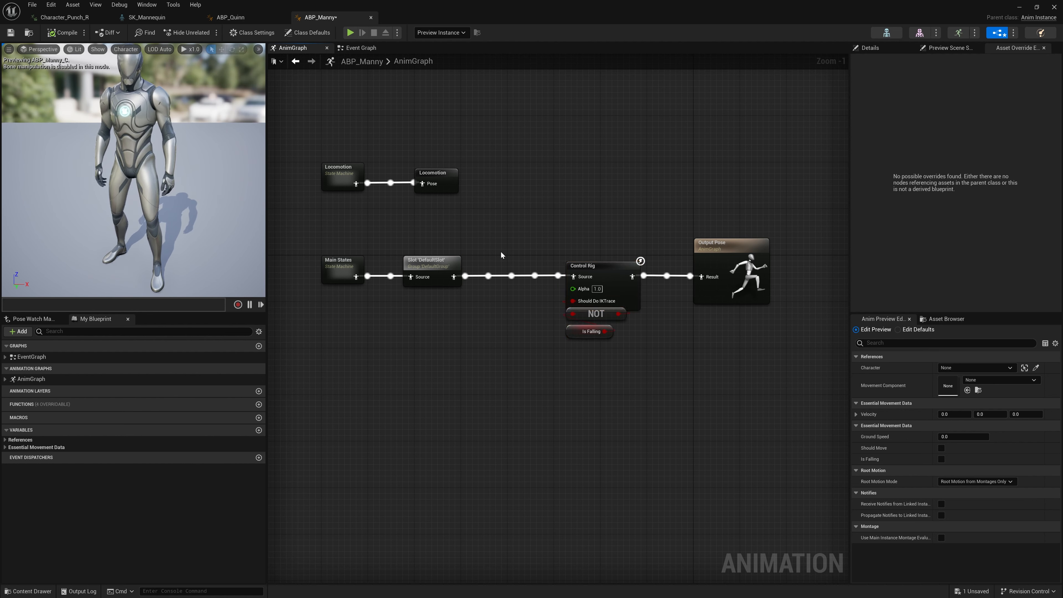
Step: Move the DefaultSlot node and the Locomotion cached pose node slightly farther from their state machines
drag(437, 263, 461, 262)
click(456, 231)
drag(442, 178, 456, 177)
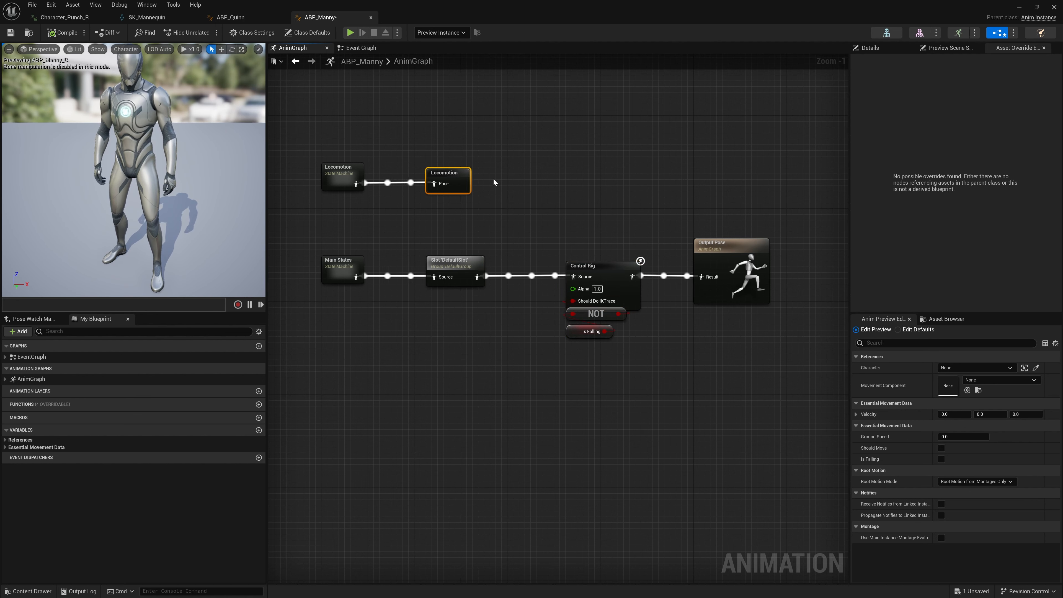
click(497, 180)
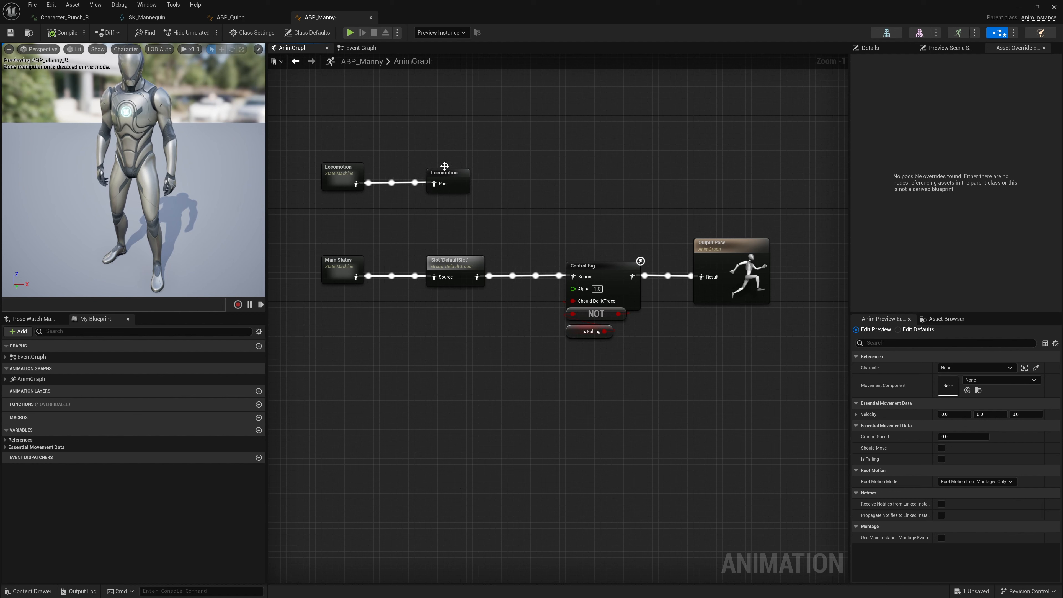
click(457, 219)
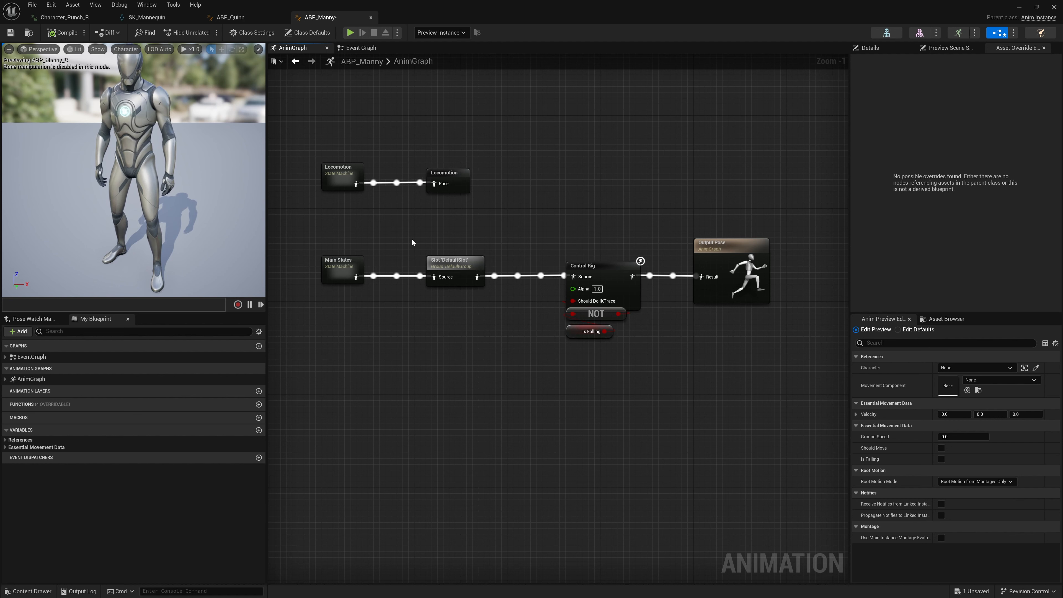
drag(416, 239, 496, 329)
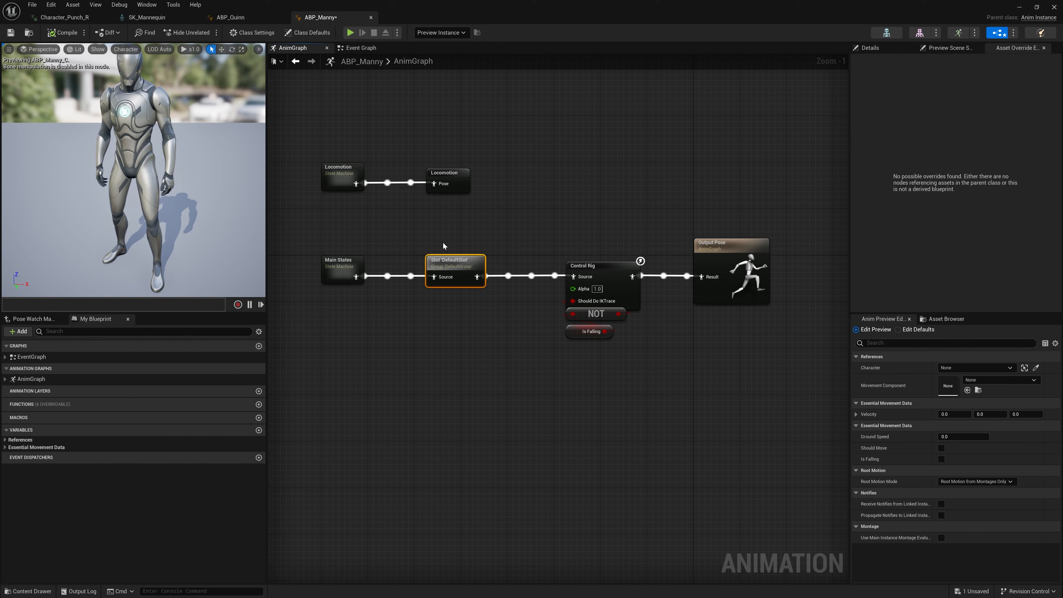
mouse_move(409, 238)
mouse_down()
mouse_move(509, 314)
mouse_move(407, 234)
mouse_up()
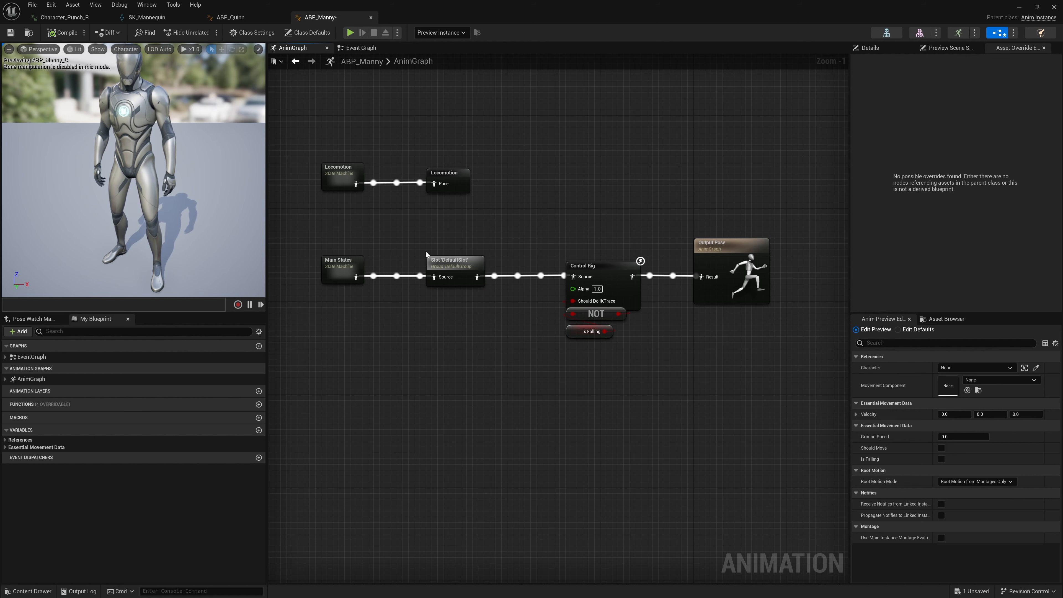
mouse_move(447, 256)
mouse_down()
mouse_move(430, 257)
mouse_move(441, 257)
mouse_up()
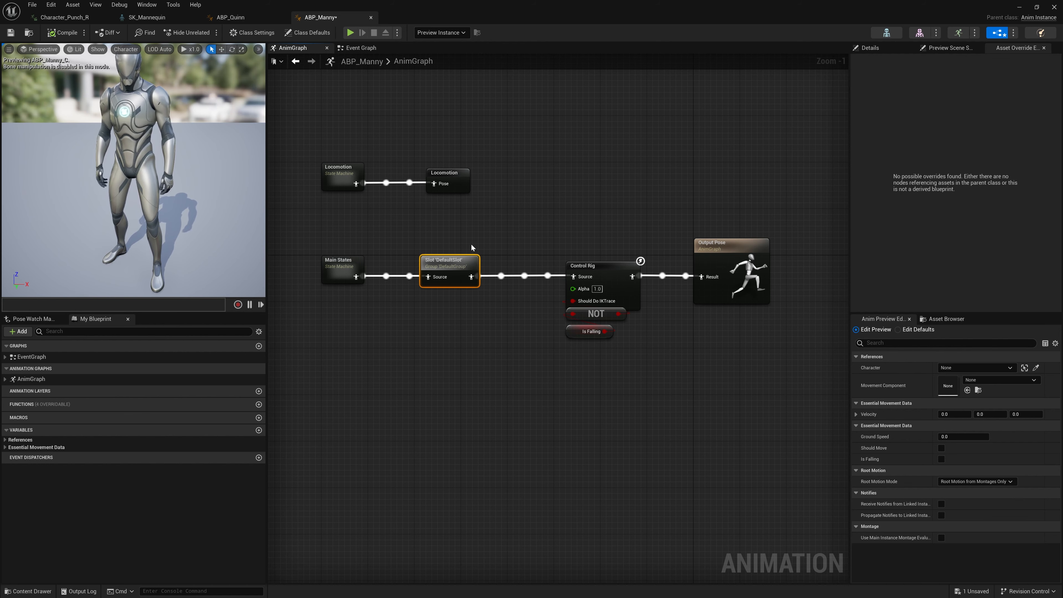
click(477, 236)
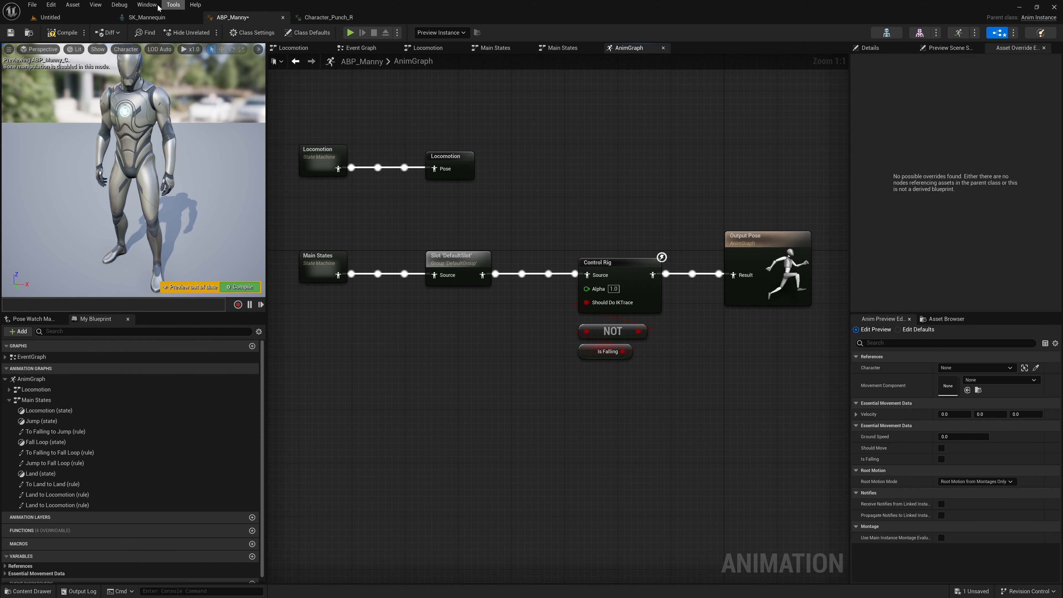
Step: Open the Anim Slot Manager with a wider panel, and select the UpperBody slot in DefaultGroup
click(147, 5)
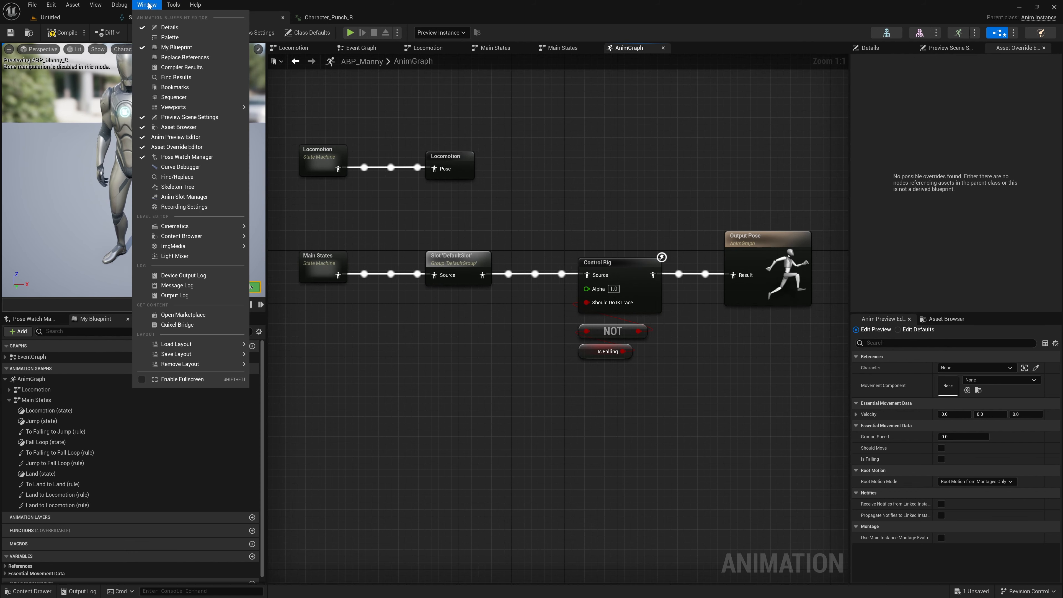
click(184, 197)
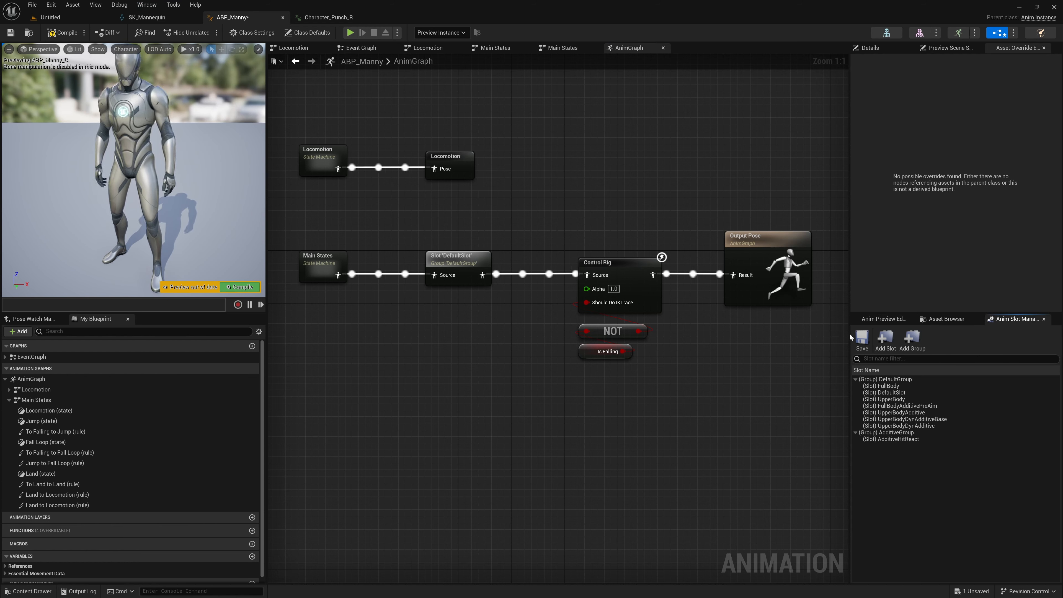
drag(849, 332, 834, 331)
click(868, 400)
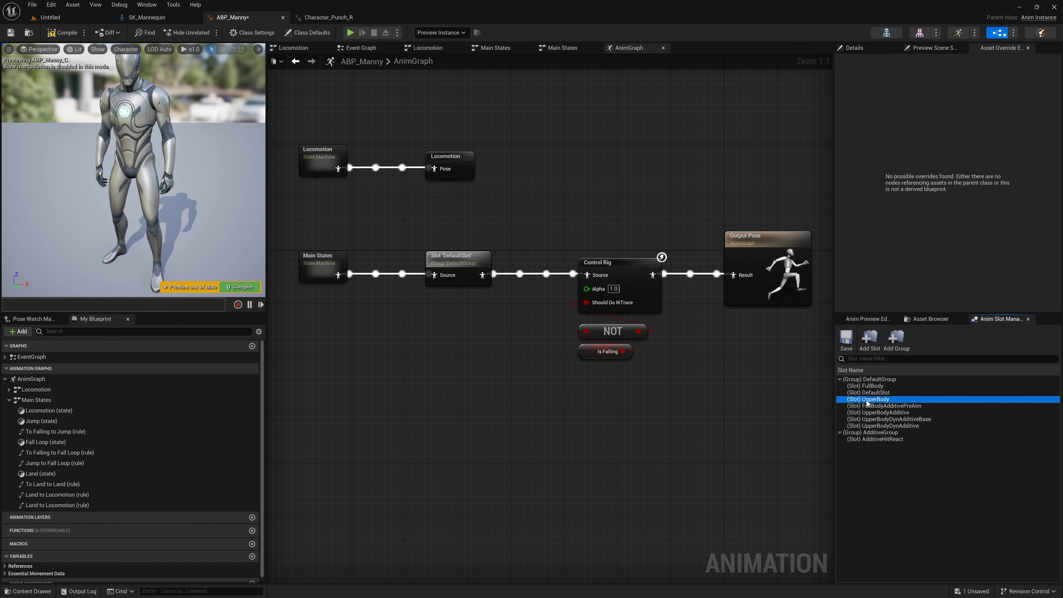
Step: Add a new animation slot named Torso to DefaultGroup
click(869, 344)
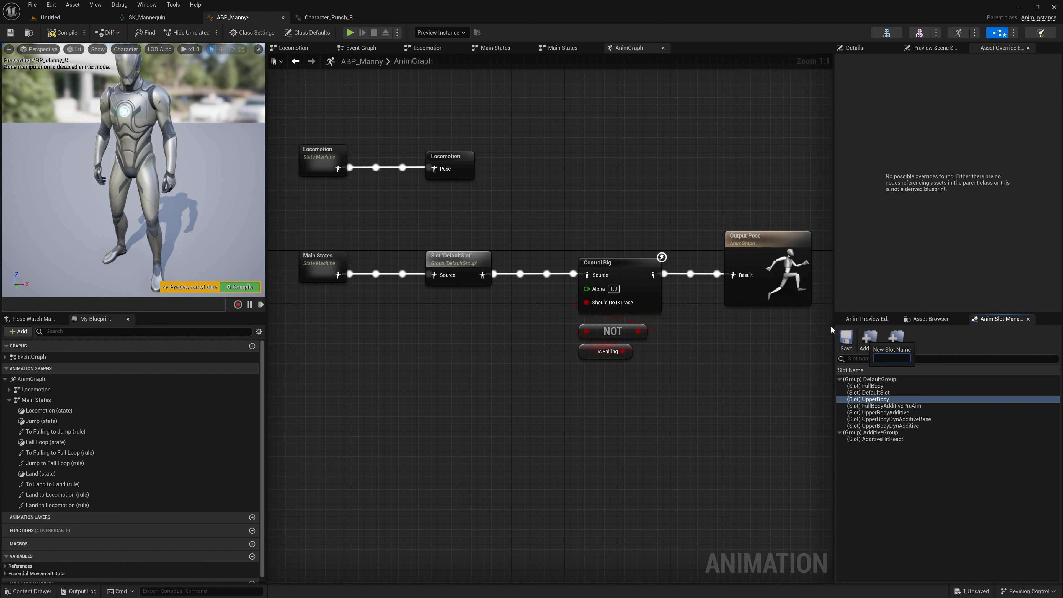
text(Torso)
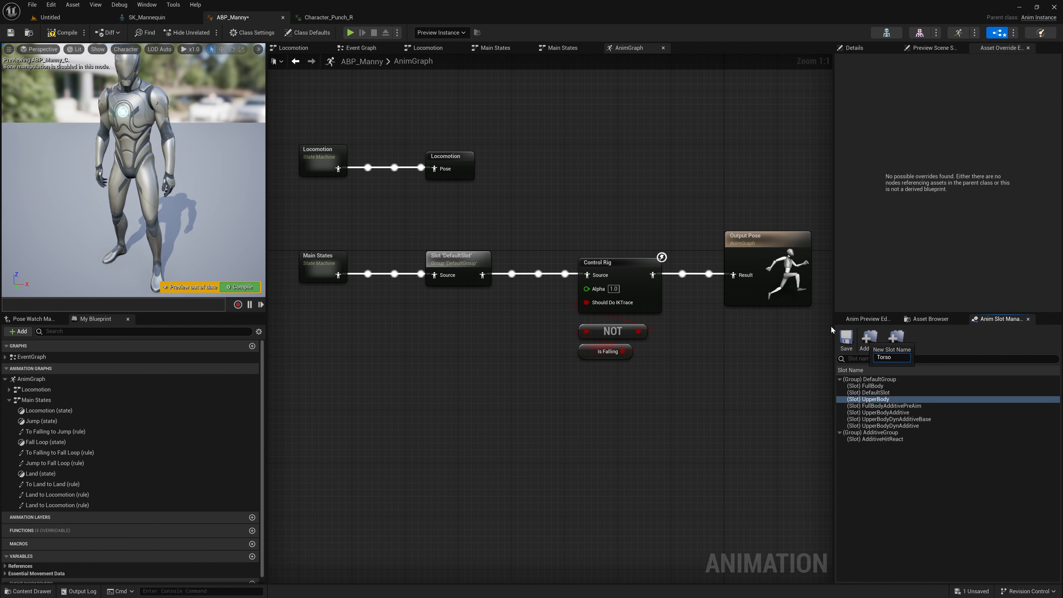
key(Return)
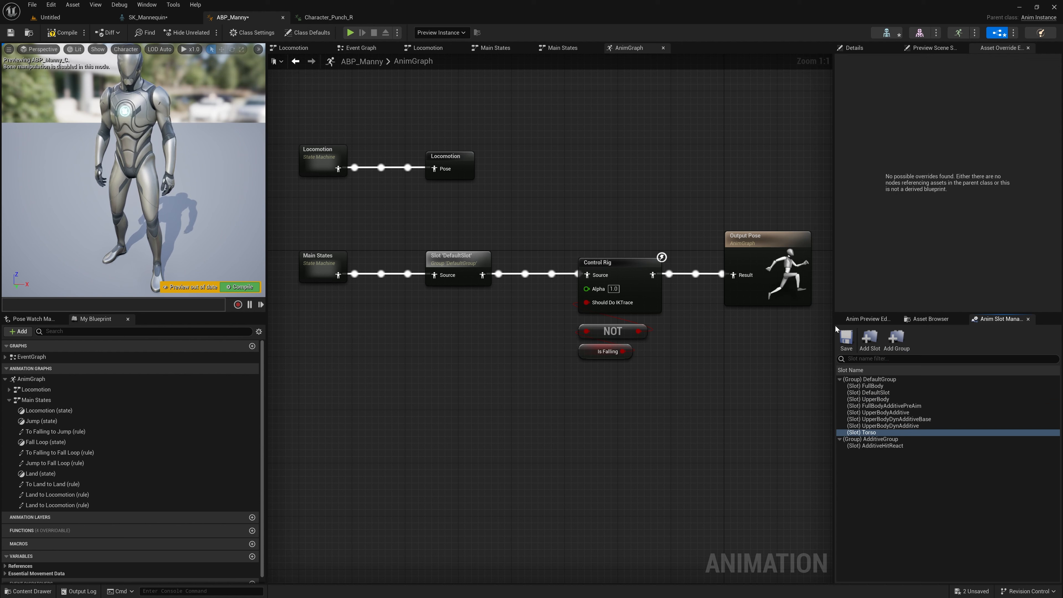
Step: Rename the Torso slot to LowerBody
click(885, 434)
right_click(885, 436)
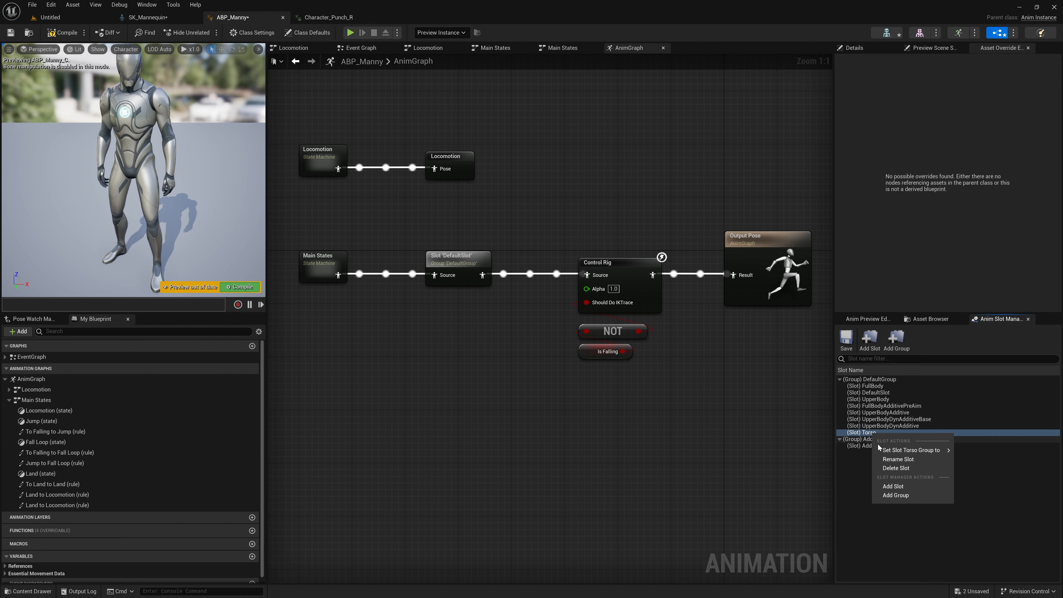
click(928, 453)
text(Low)
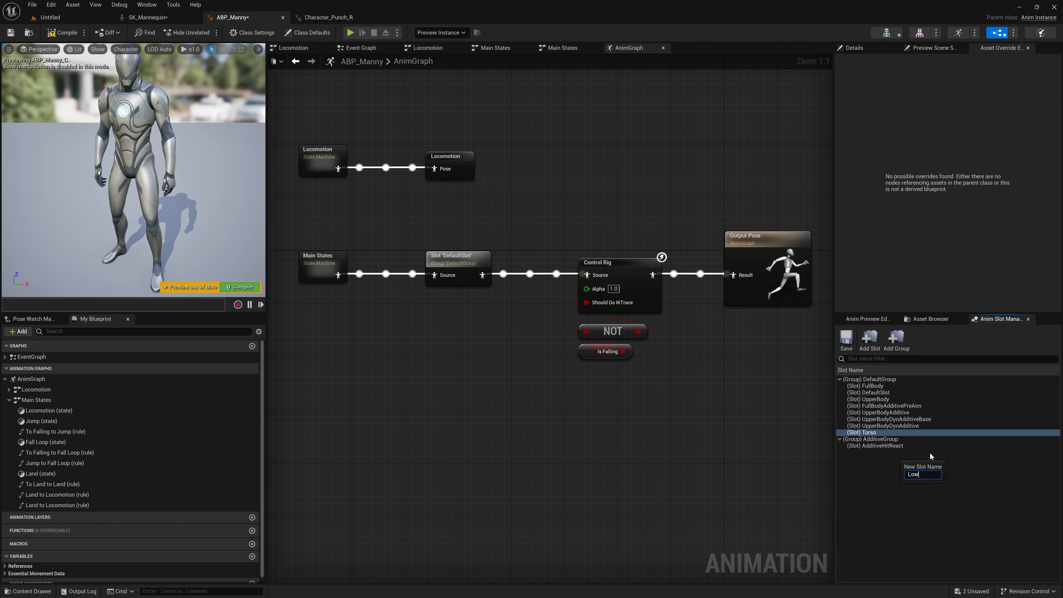
text(erBody)
key(Return)
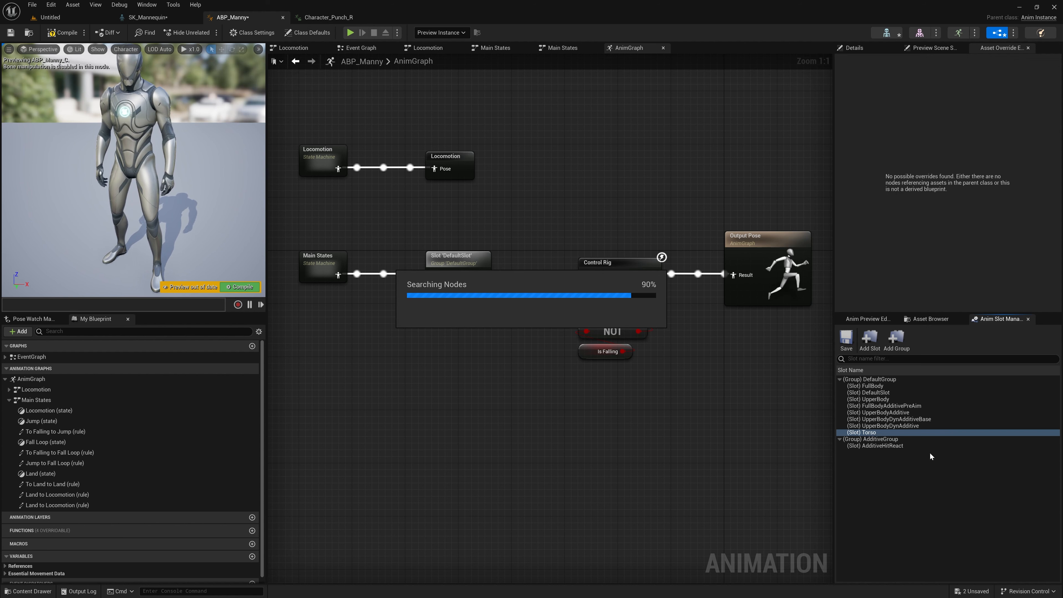
click(879, 432)
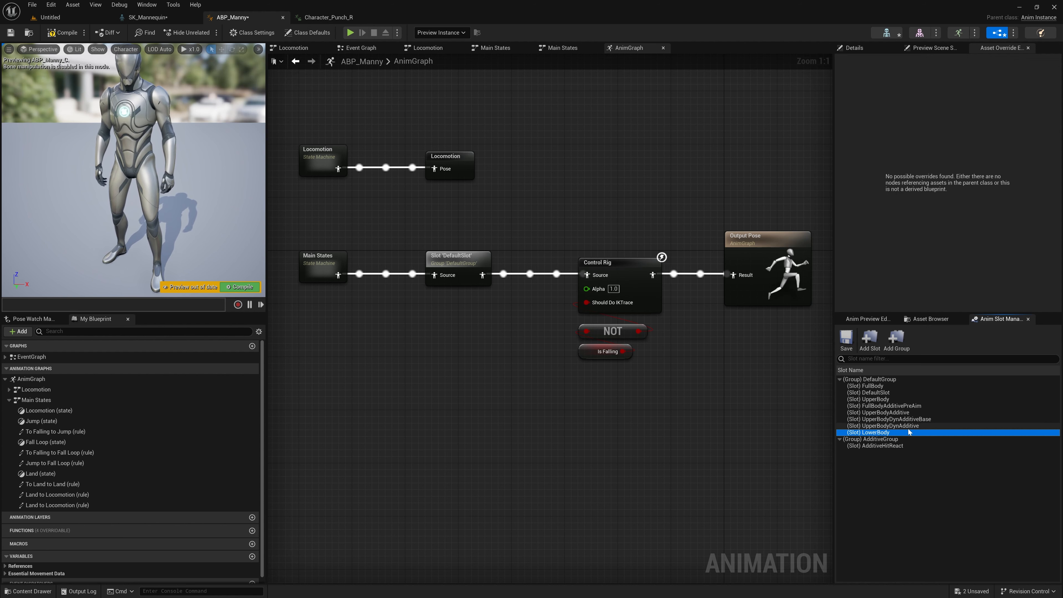
Step: Move the DefaultSlot, Control Rig, NOT, Is Falling and Output Pose nodes together farther away from the Main States node
click(499, 245)
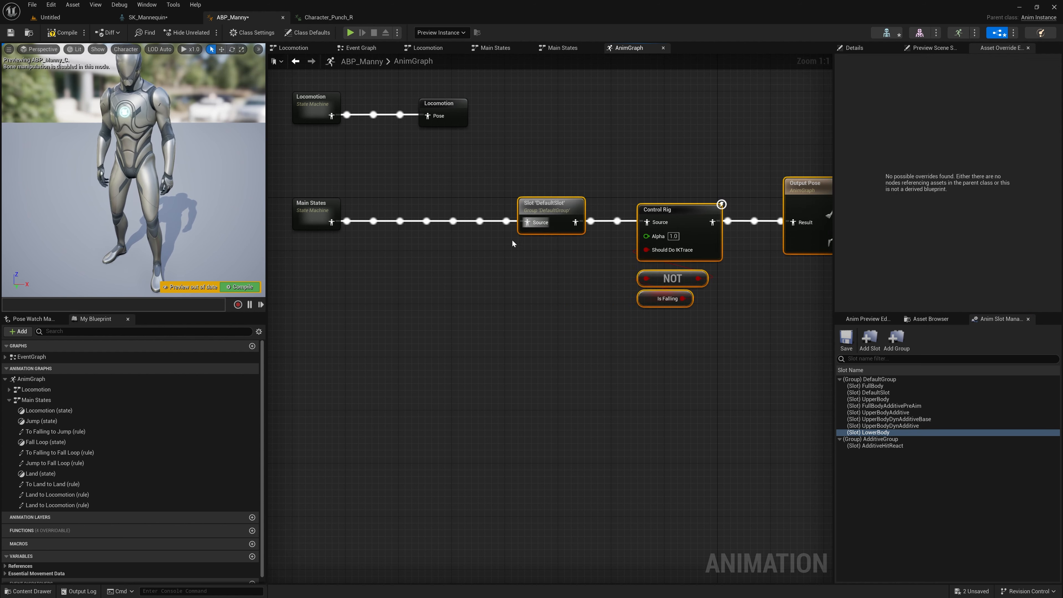
click(477, 271)
right_drag(476, 273, 474, 297)
scroll(463, 286, down, 1)
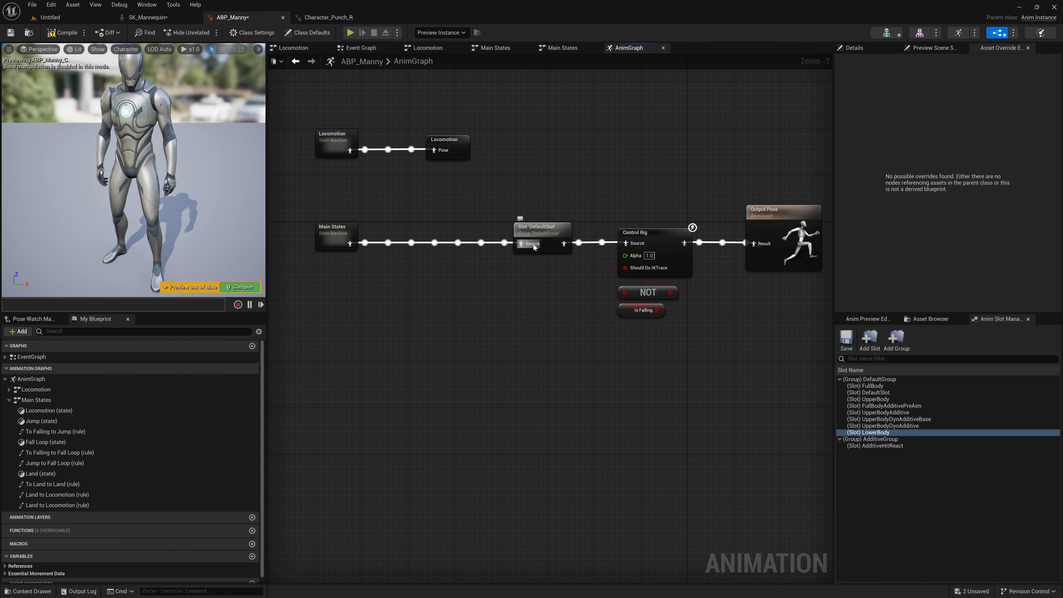
click(541, 229)
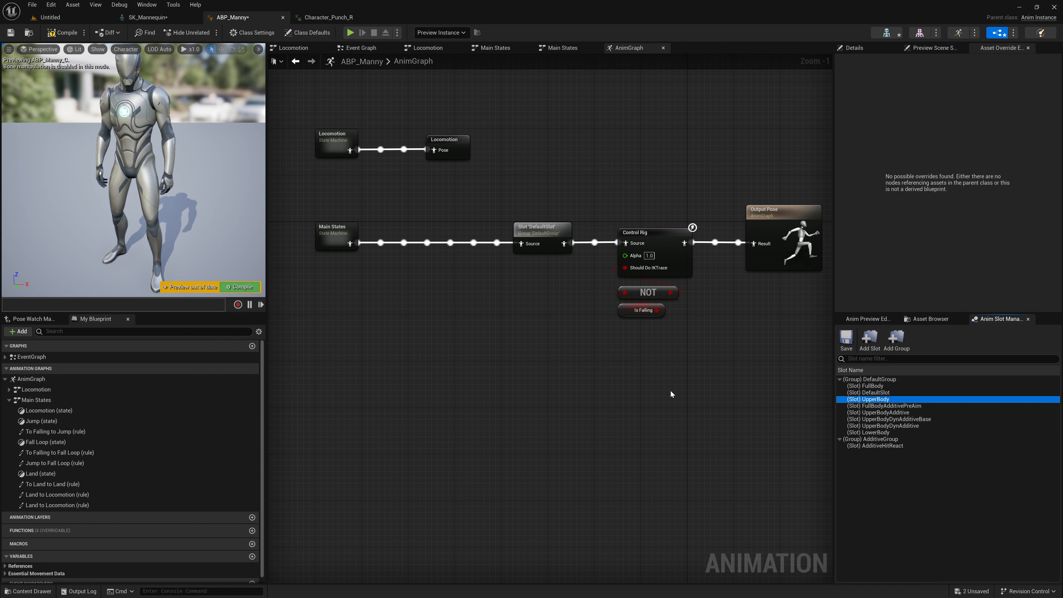
Step: Add a Slot node below the main pose chain, and set its slot name to DefaultGroup.UpperBody
right_drag(503, 358, 481, 352)
text(slot)
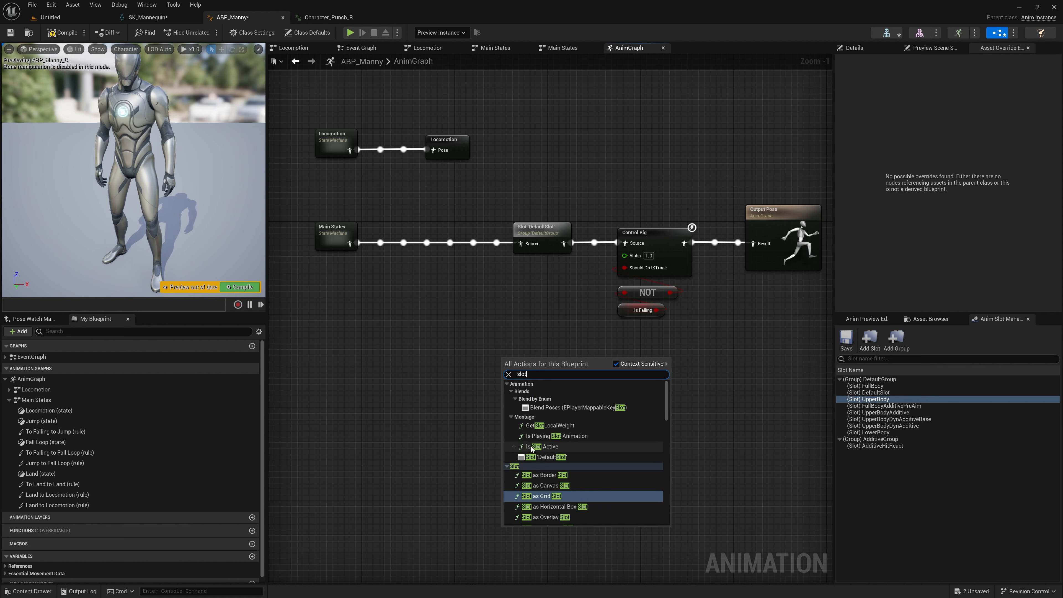
click(540, 460)
click(541, 367)
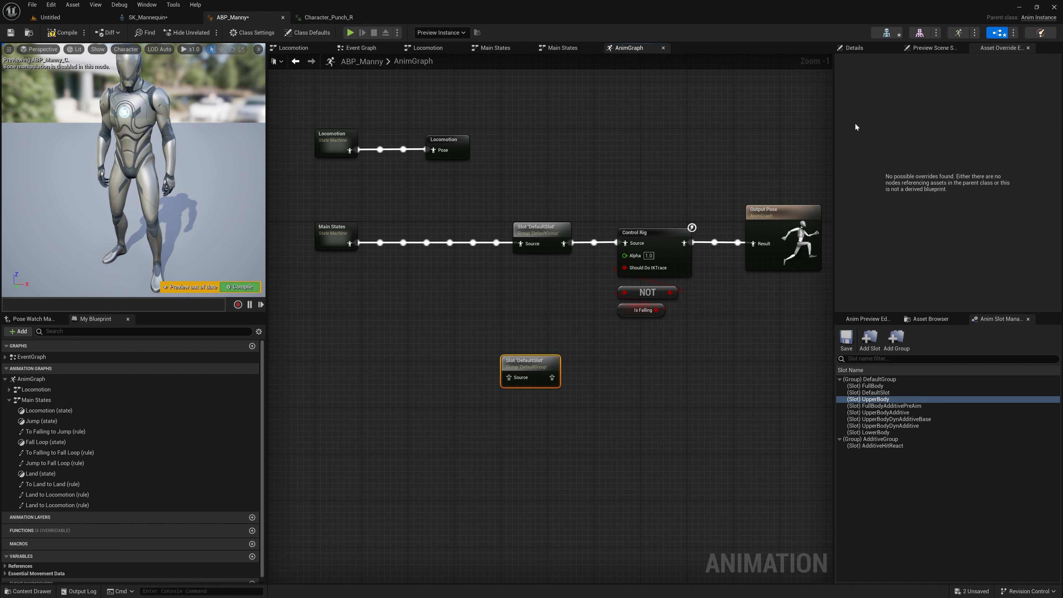
click(847, 51)
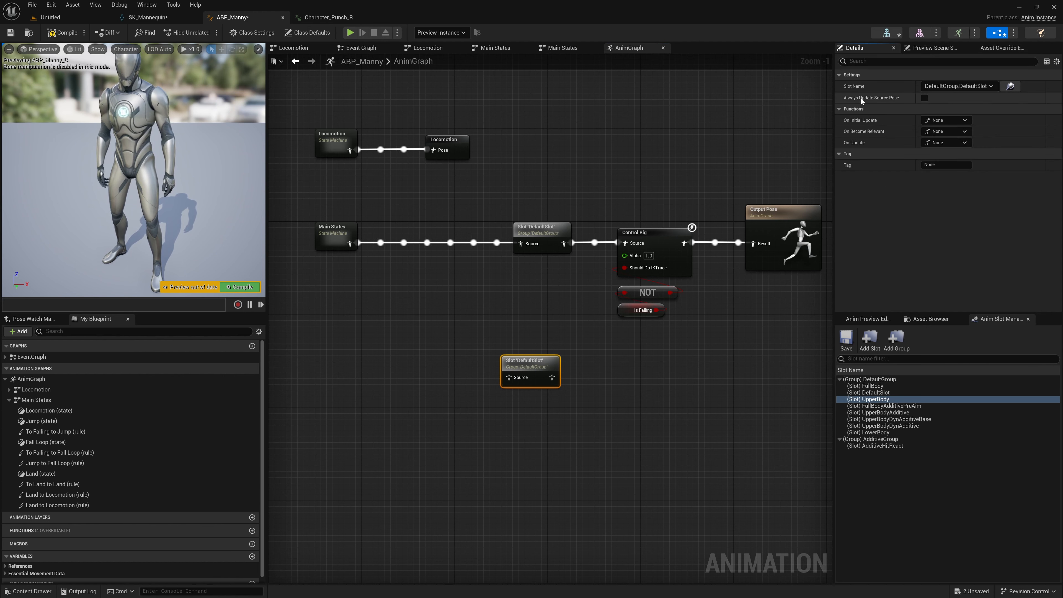
click(988, 86)
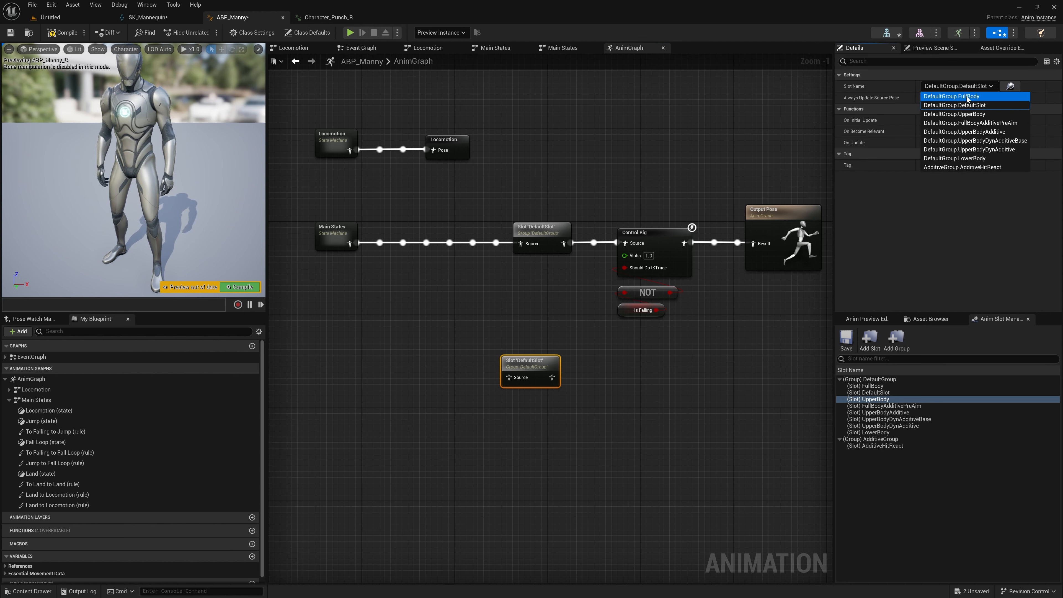
click(973, 114)
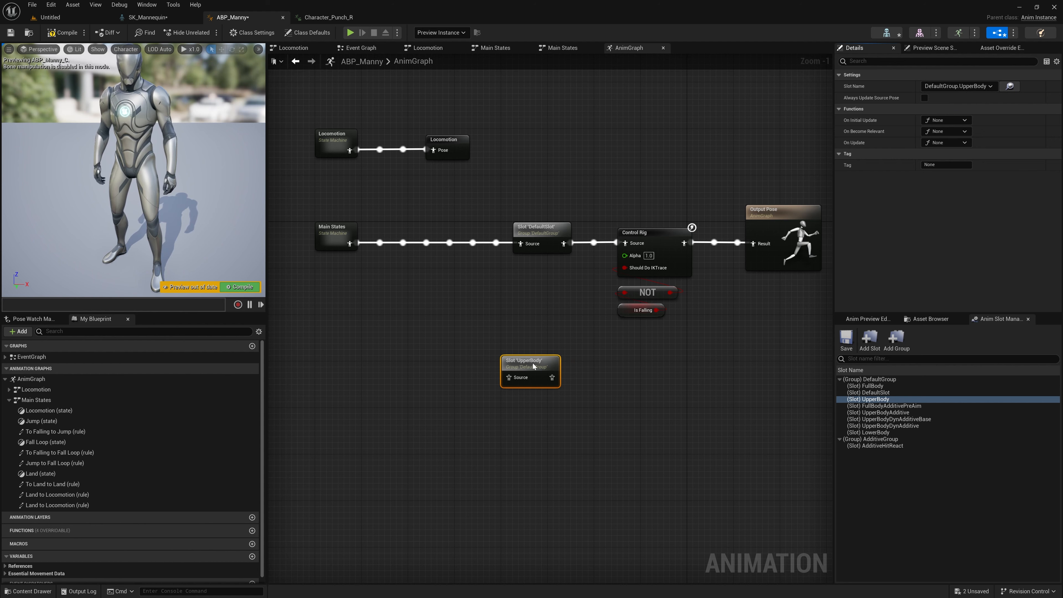
Step: Place the UpperBody slot node below Main States, and shift the DefaultSlot and Locomotion cached pose nodes to open space between them
drag(534, 364, 443, 288)
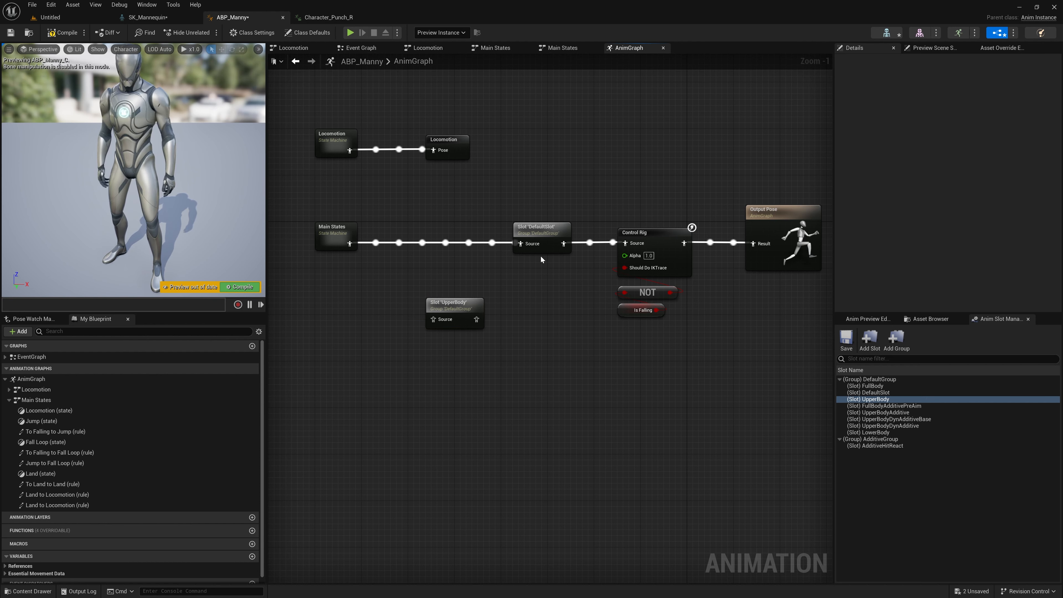
drag(540, 250, 551, 251)
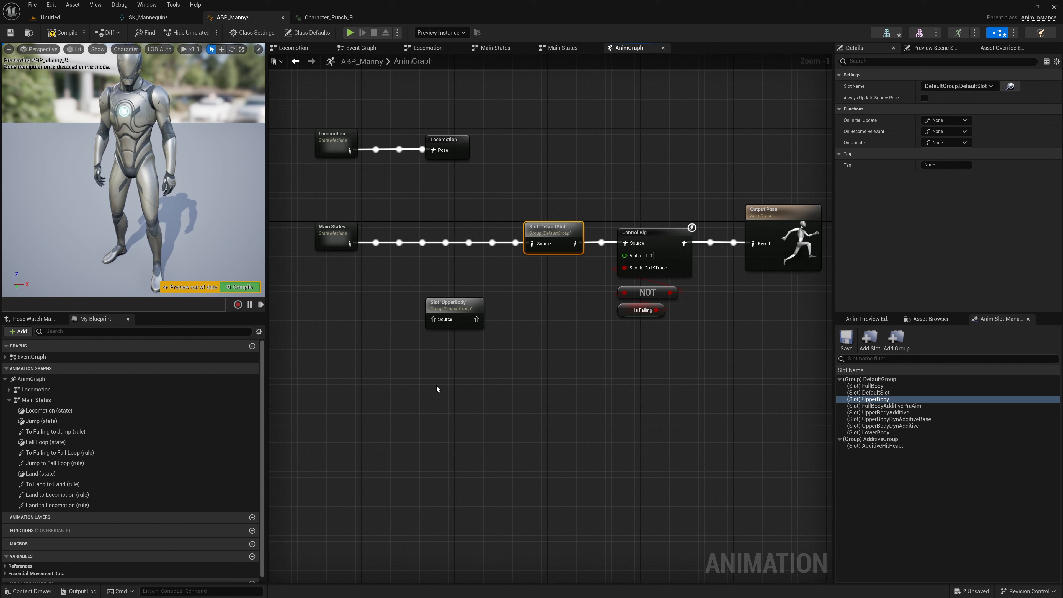
drag(452, 306, 388, 319)
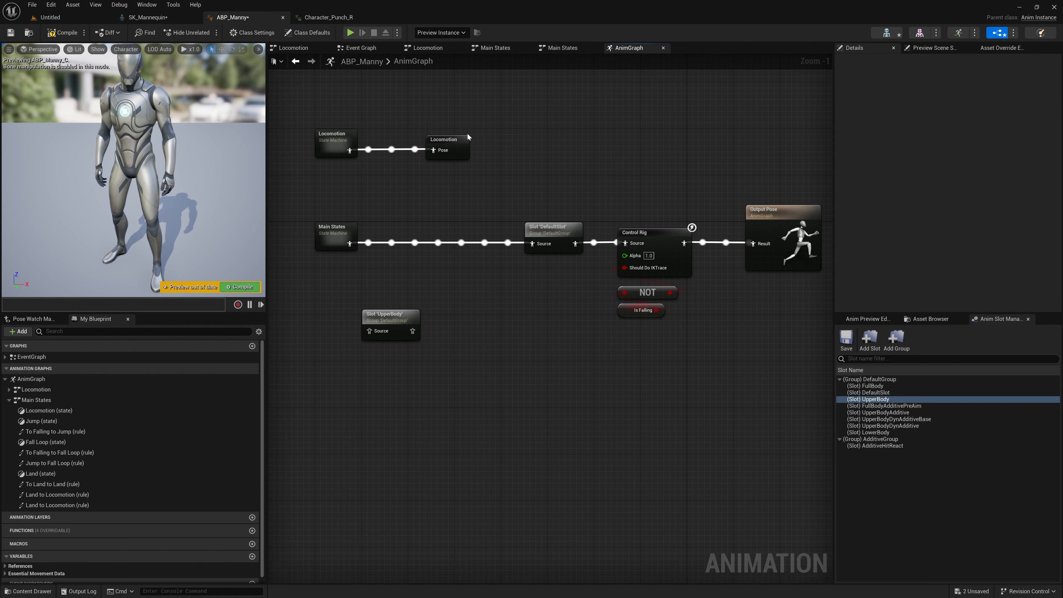
drag(444, 141, 409, 141)
click(347, 227)
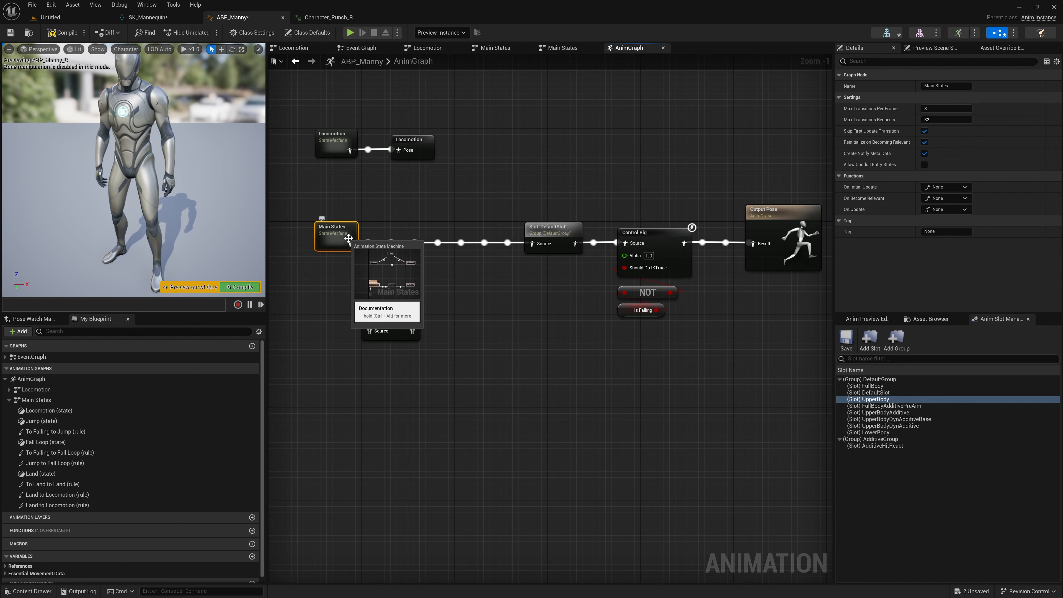
Step: Save the Main States output as a new cached pose, placed beside the state machine and named MainState
drag(350, 245, 401, 267)
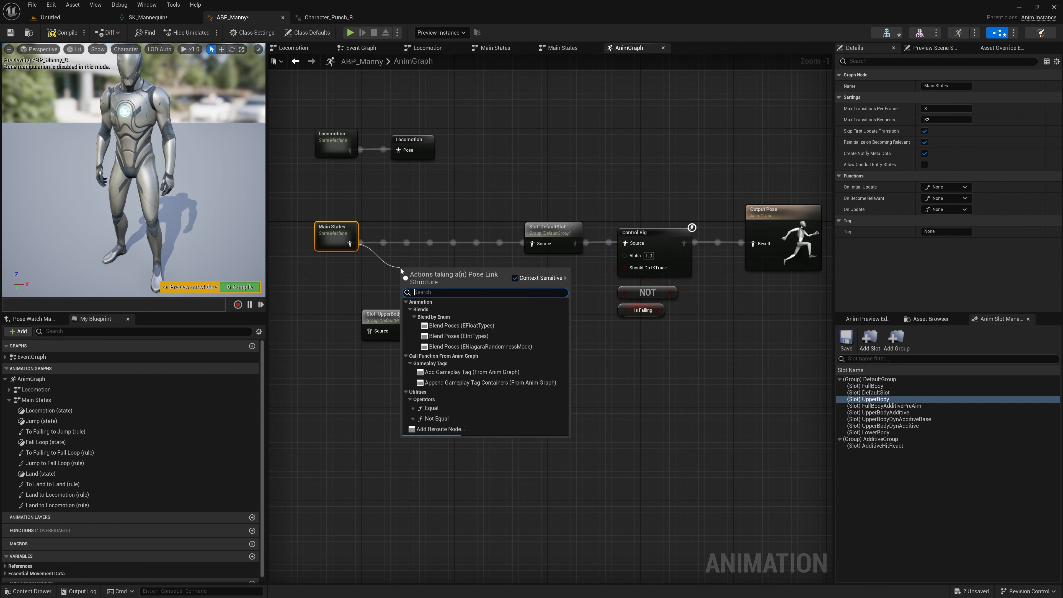
text(cache)
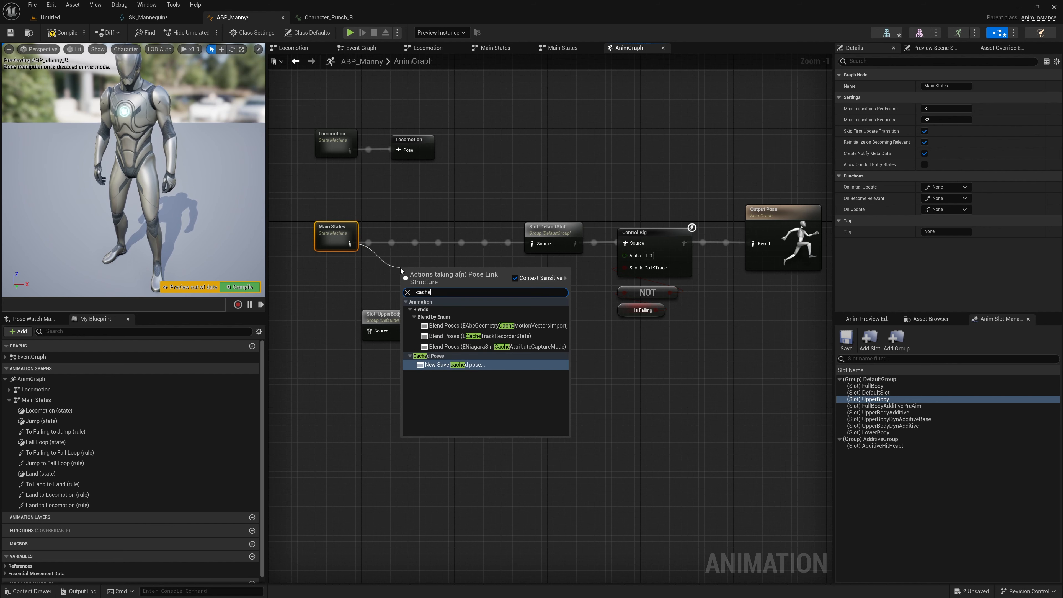
click(455, 364)
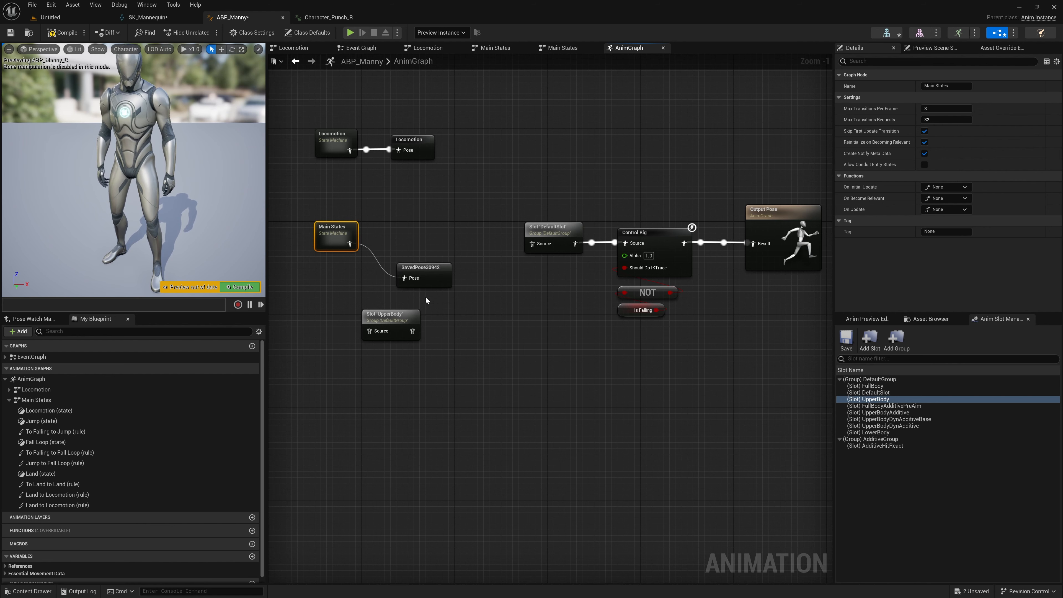
drag(428, 273, 401, 234)
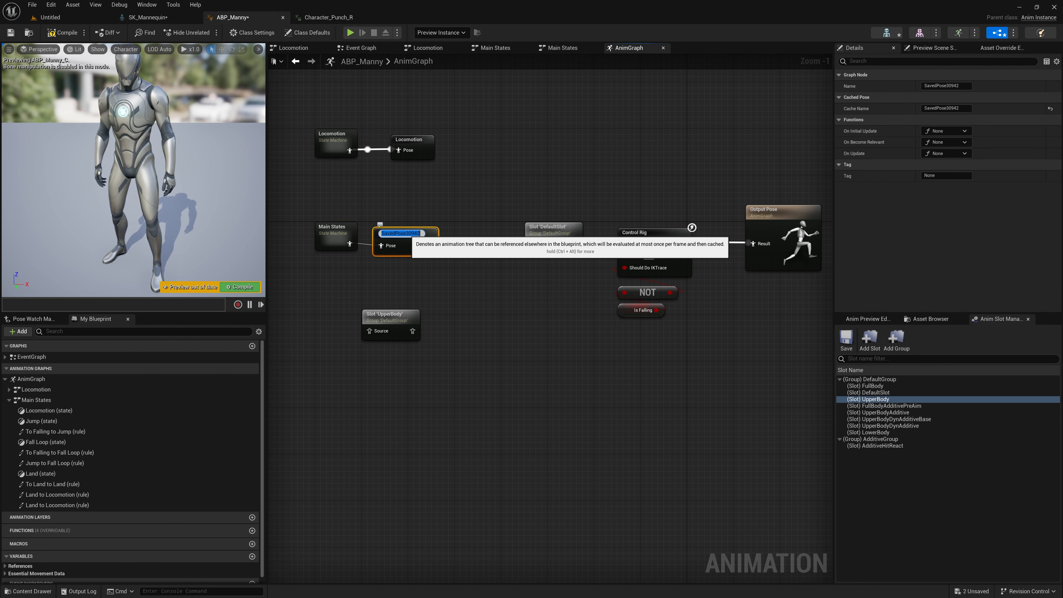
double_click(401, 233)
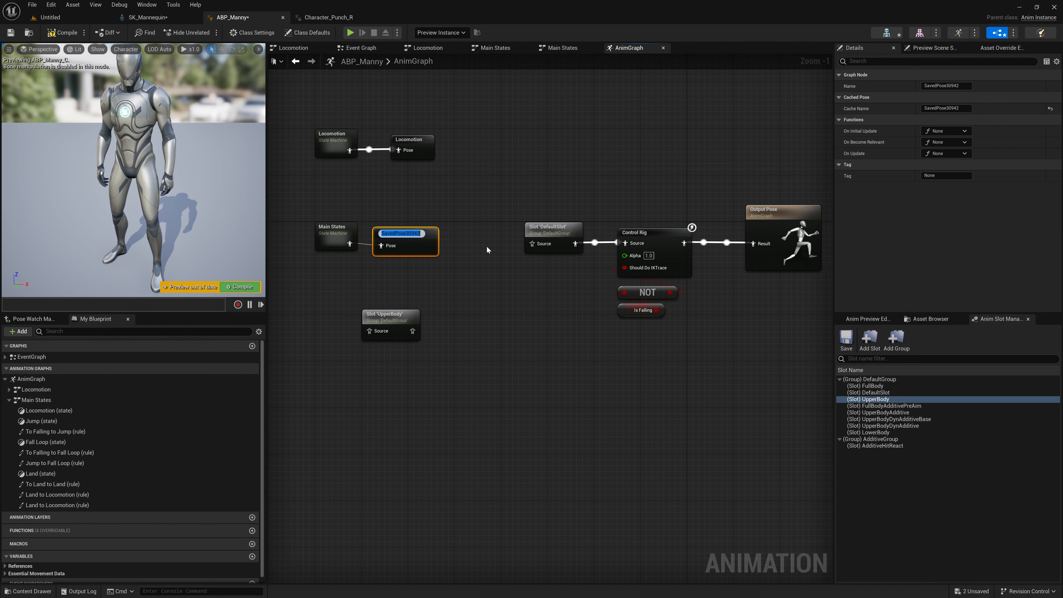
text(MainState)
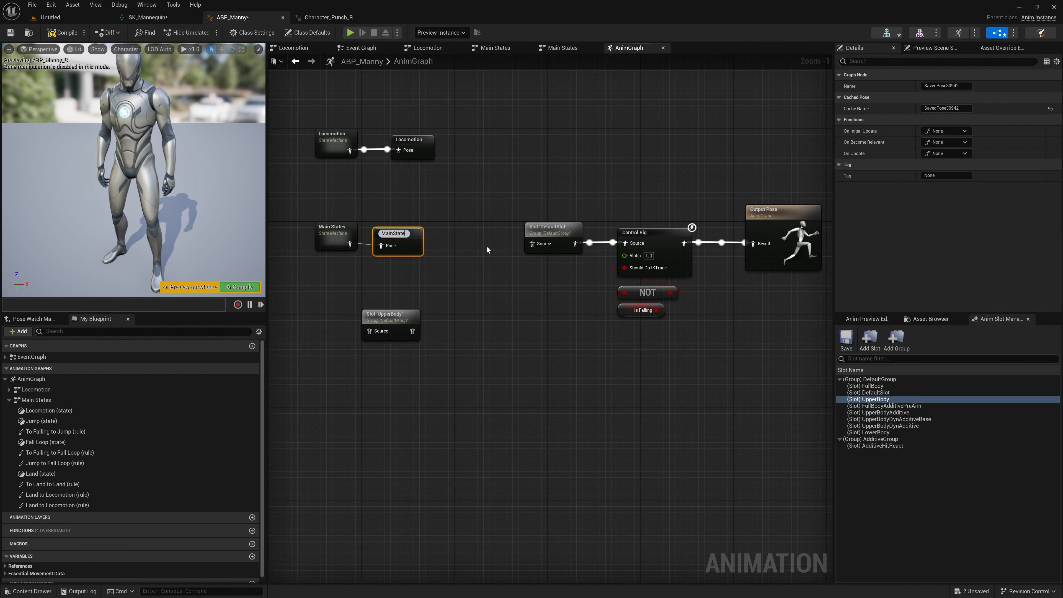
key(Return)
Step: Move the UpperBody slot node aside and add a Use cached pose 'MainState' node below Main States
right_drag(432, 277, 426, 256)
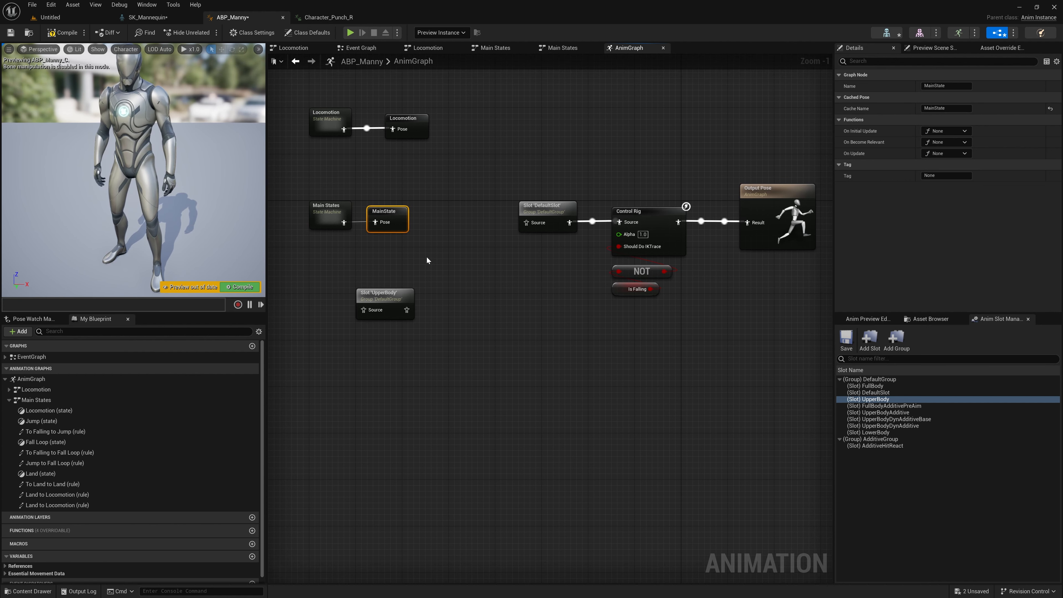
drag(389, 296, 431, 299)
click(336, 292)
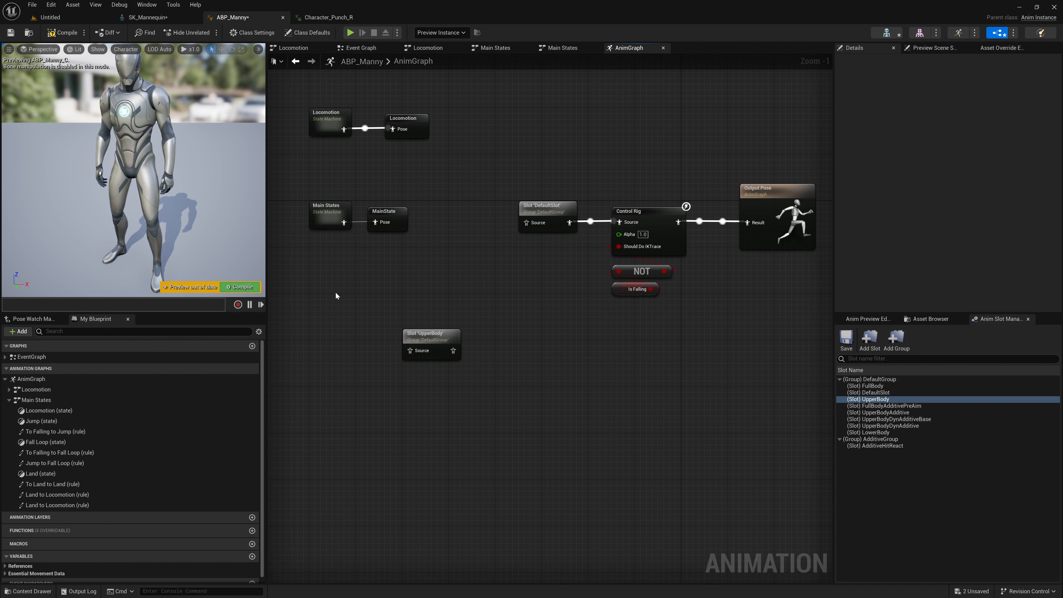
right_click(344, 284)
text(mainstate)
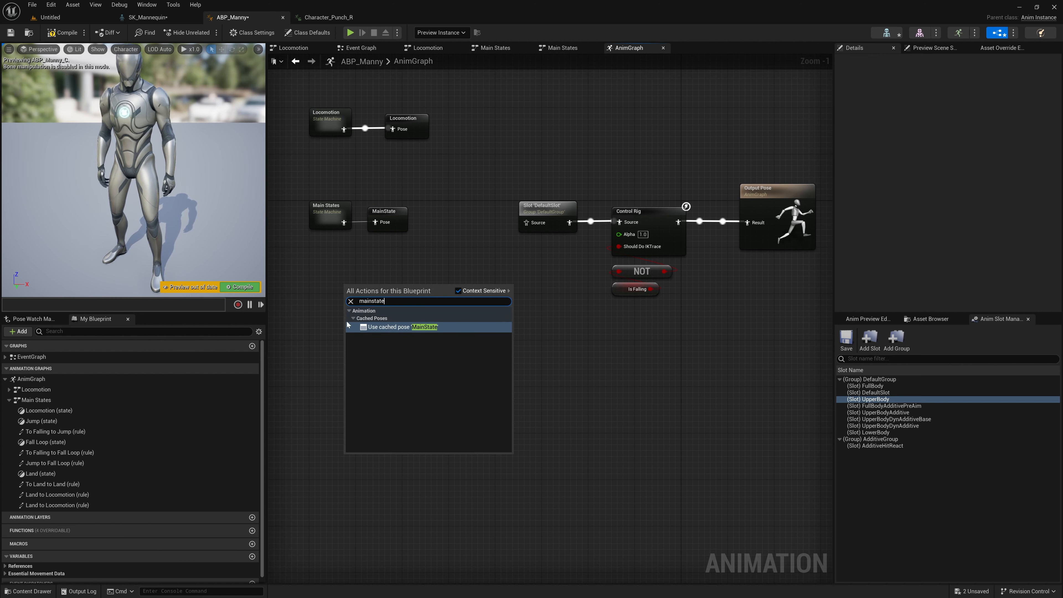
click(389, 327)
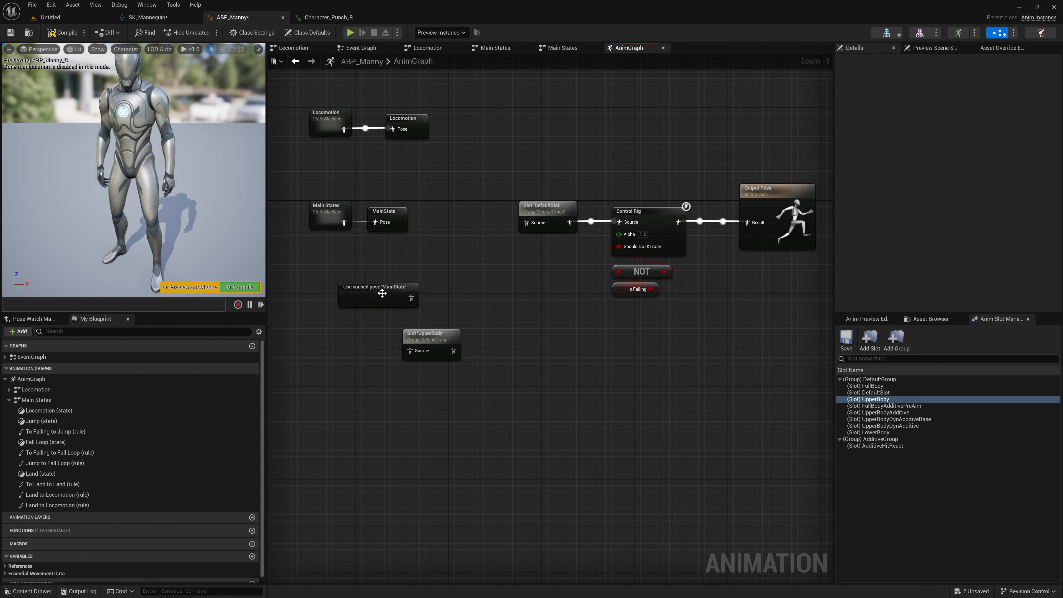
Step: Space out the Use cached pose 'MainState', UpperBody slot and MainState nodes so they sit in clear rows
drag(380, 293, 352, 292)
drag(428, 335, 446, 312)
click(376, 296)
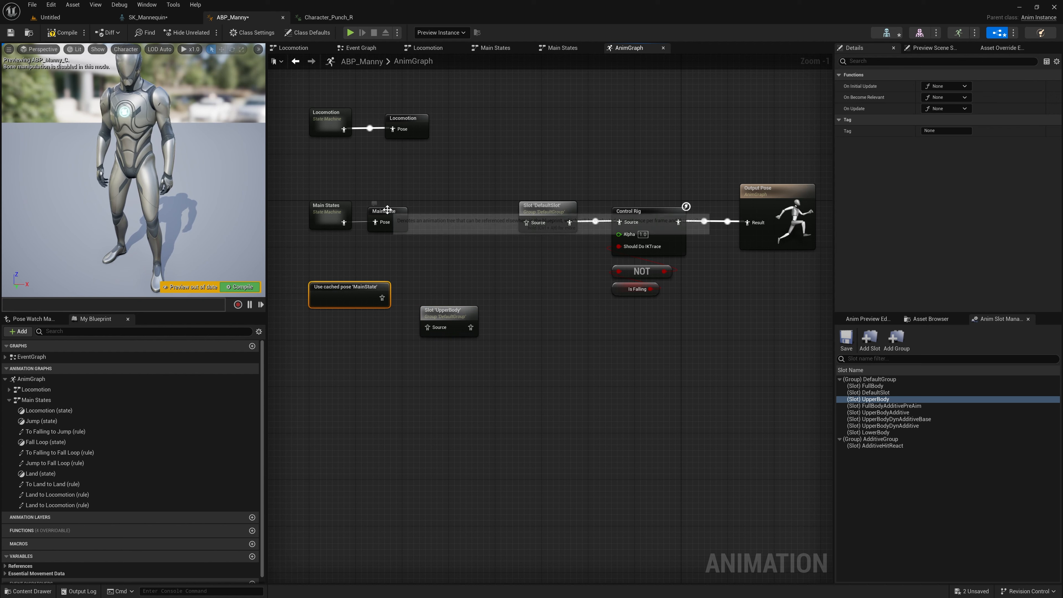
click(412, 214)
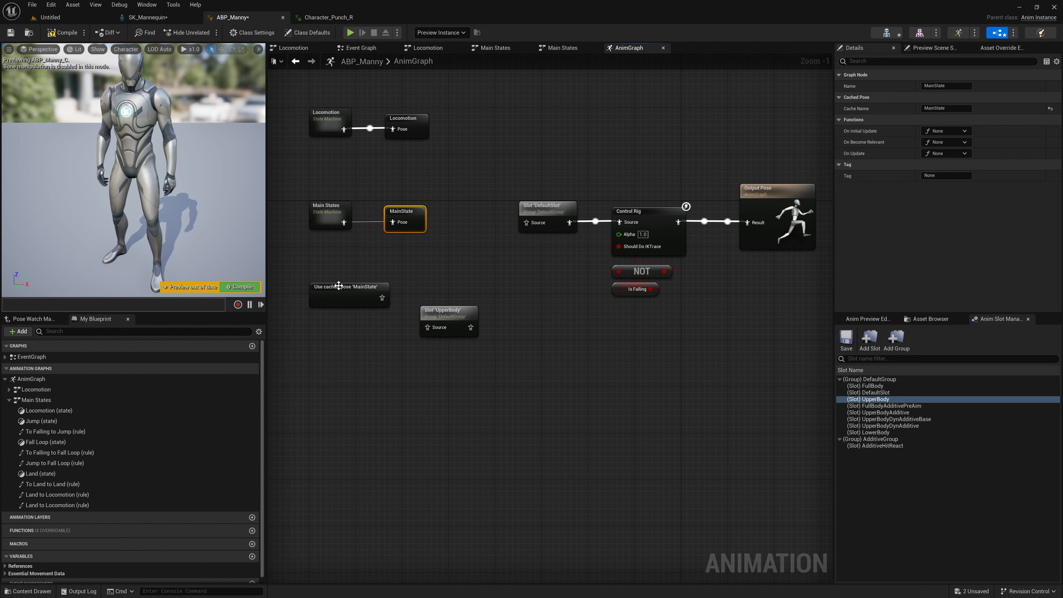
Step: Duplicate the Use cached pose 'MainState' node and place the copy directly below the original
click(373, 303)
key(ctrl+c)
key(ctrl+v)
drag(343, 327, 339, 331)
click(342, 301)
click(344, 327)
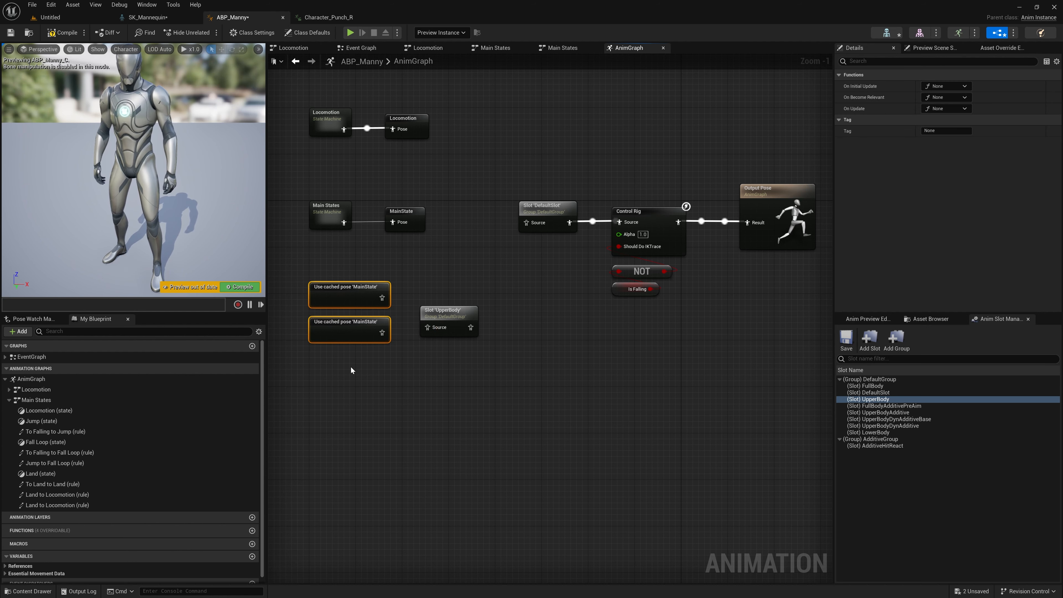
Step: Move the UpperBody slot node lower, below the row of the Use cached pose 'MainState' node
click(444, 311)
drag(445, 311, 439, 349)
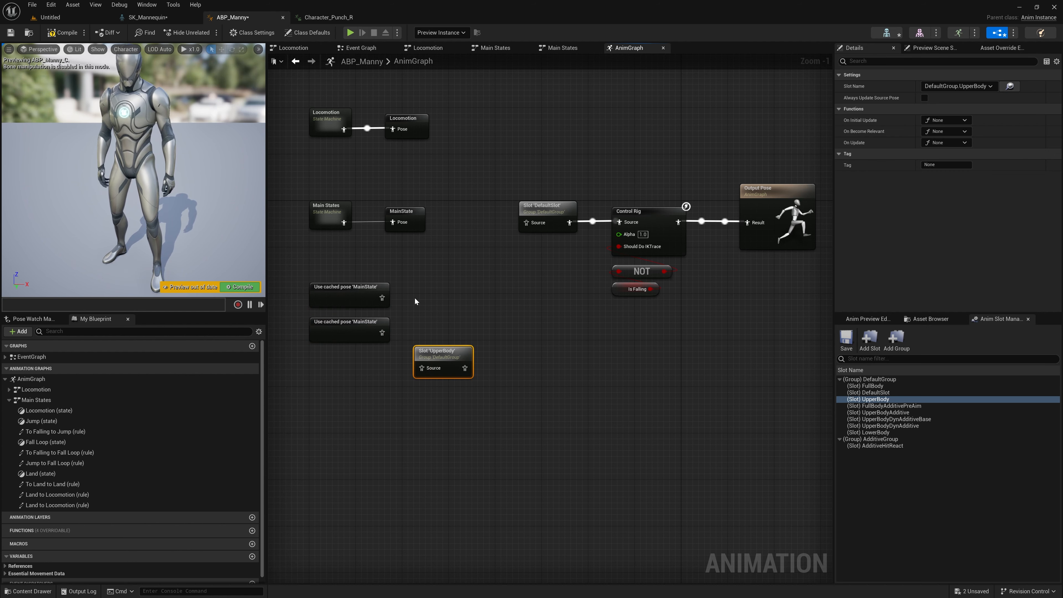
scroll(416, 275, down, 1)
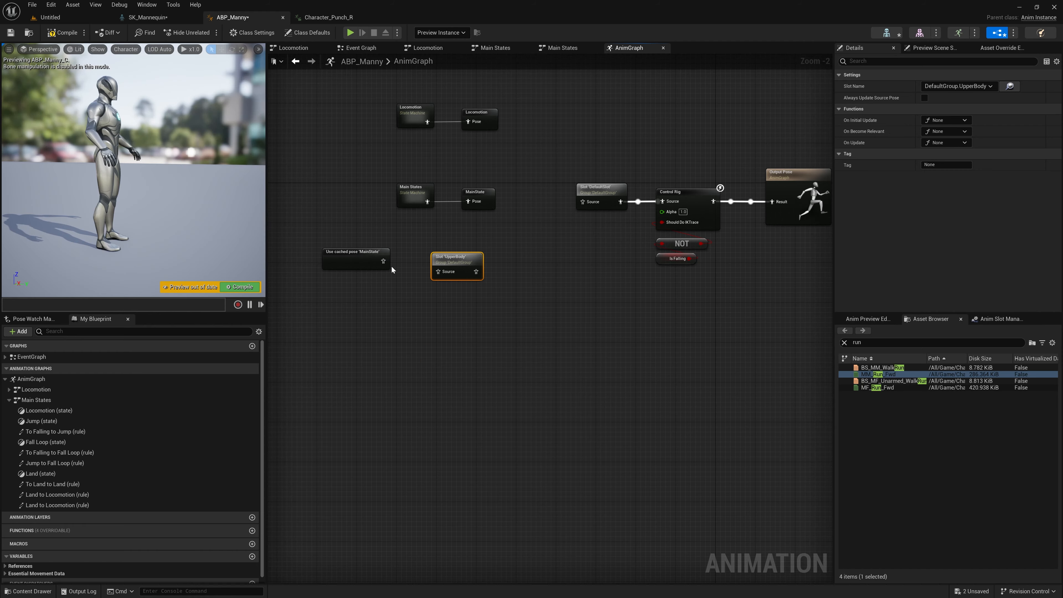
drag(452, 273, 444, 308)
right_click(502, 267)
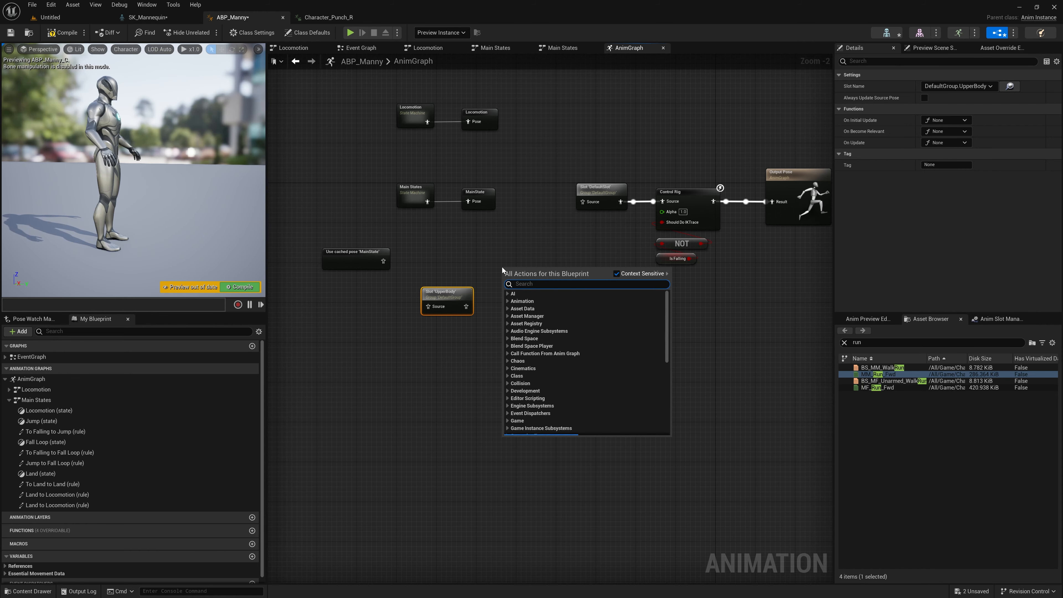
text(layer by bone)
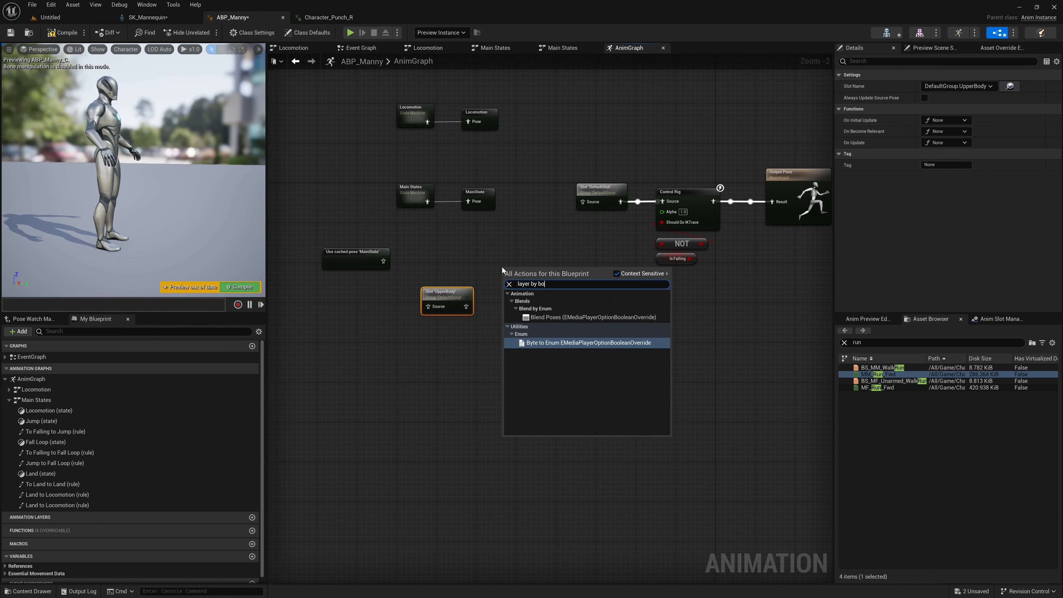
key(BackSpace)
key(BackSpace)
key(BackSpace)
key(BackSpace)
key(BackSpace)
key(BackSpace)
key(BackSpace)
key(BackSpace)
key(BackSpace)
key(BackSpace)
key(BackSpace)
key(BackSpace)
key(BackSpace)
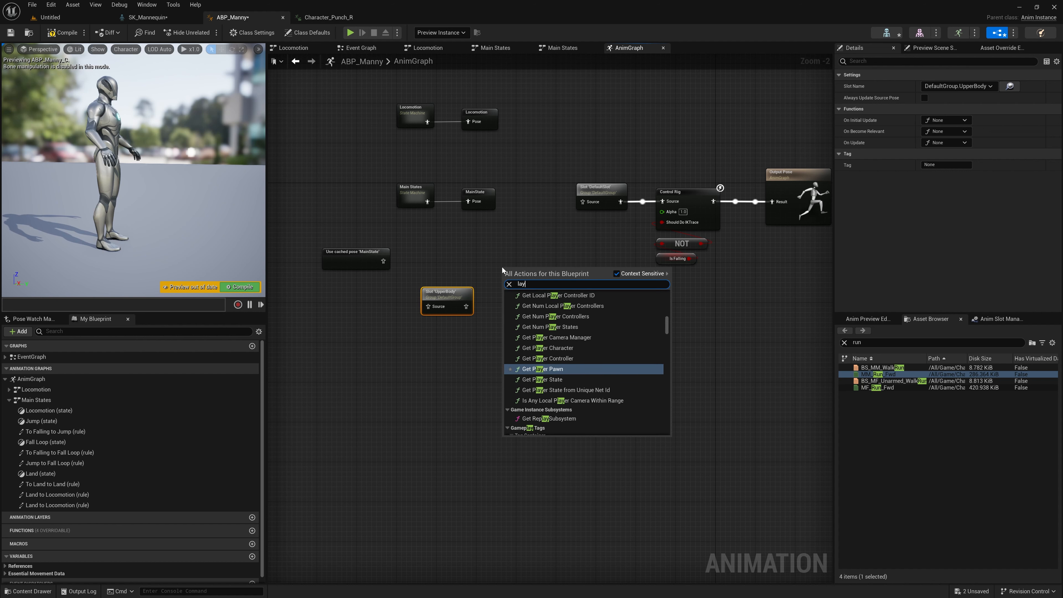
Step: Add a Layered blend per bone node beyond the UpperBody slot, leaving open space between the two nodes
drag(466, 306, 525, 321)
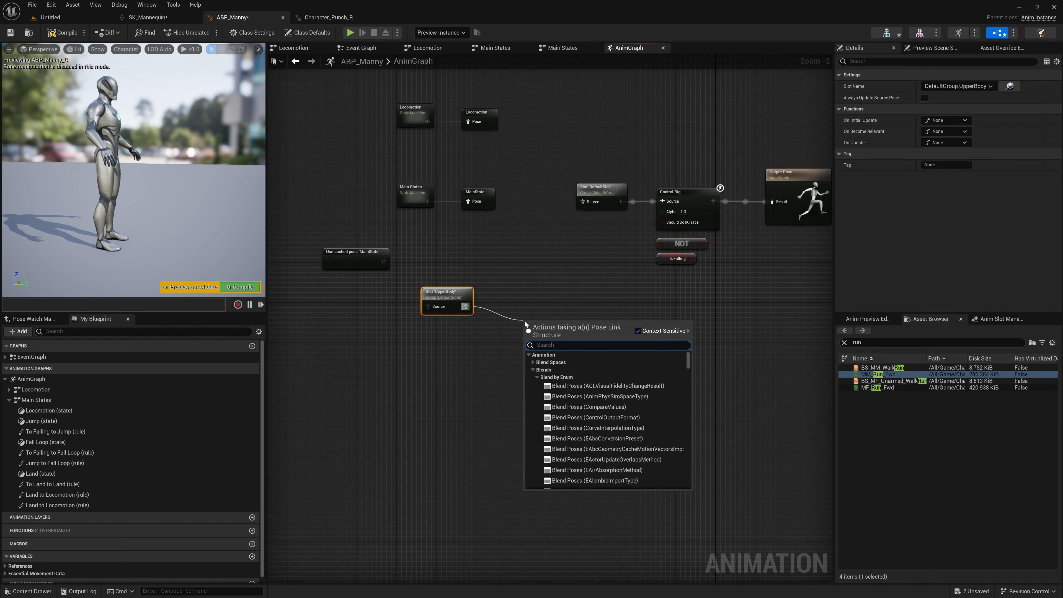
text(layer)
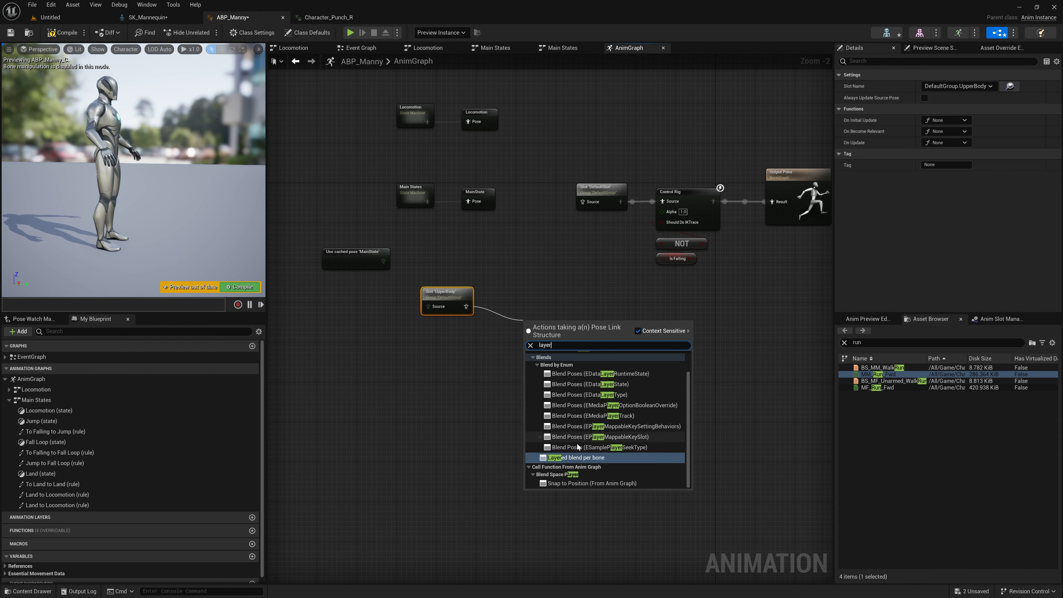
click(572, 457)
drag(551, 324, 534, 298)
drag(447, 293, 392, 318)
click(465, 308)
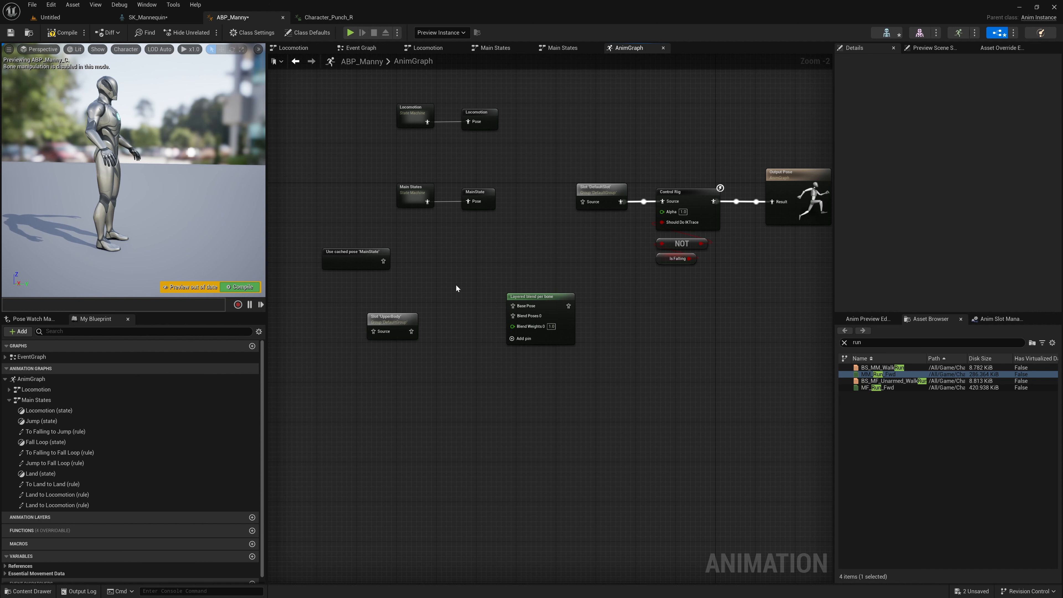
drag(412, 281, 413, 281)
Step: Add the MM_Run_Fwd animation as the blend node's Base Pose, and connect the UpperBody slot to Blend Poses 0
click(687, 292)
text(ru)
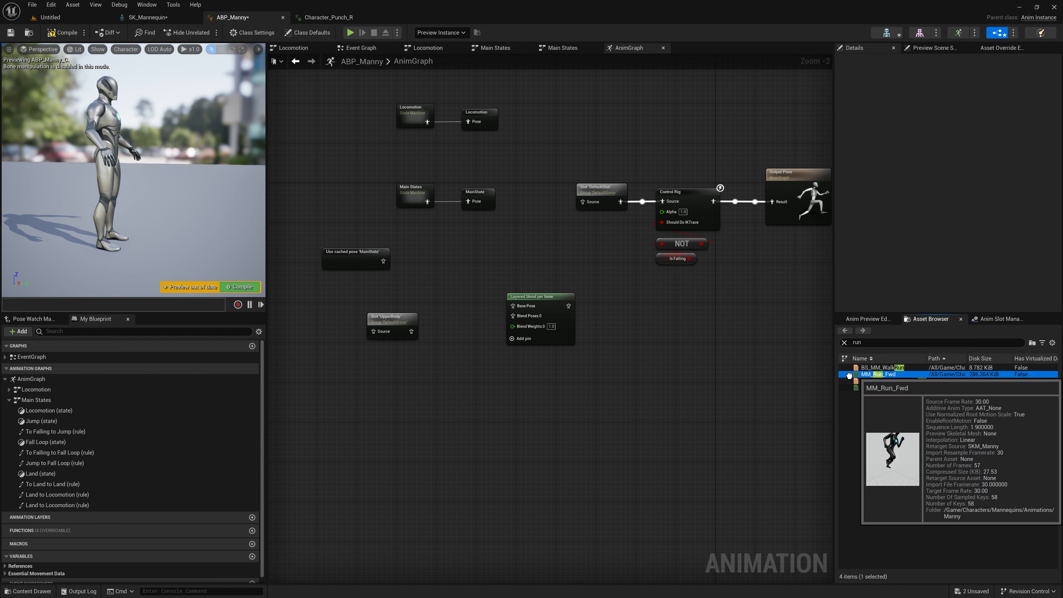
drag(873, 374, 421, 248)
drag(449, 267, 520, 308)
drag(411, 331, 515, 322)
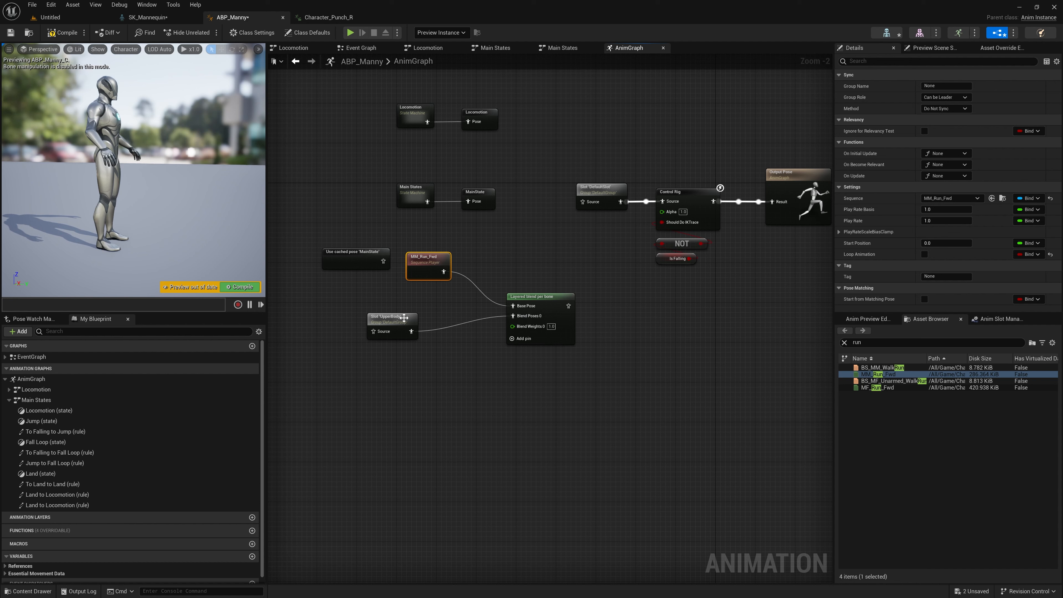
drag(404, 317, 443, 302)
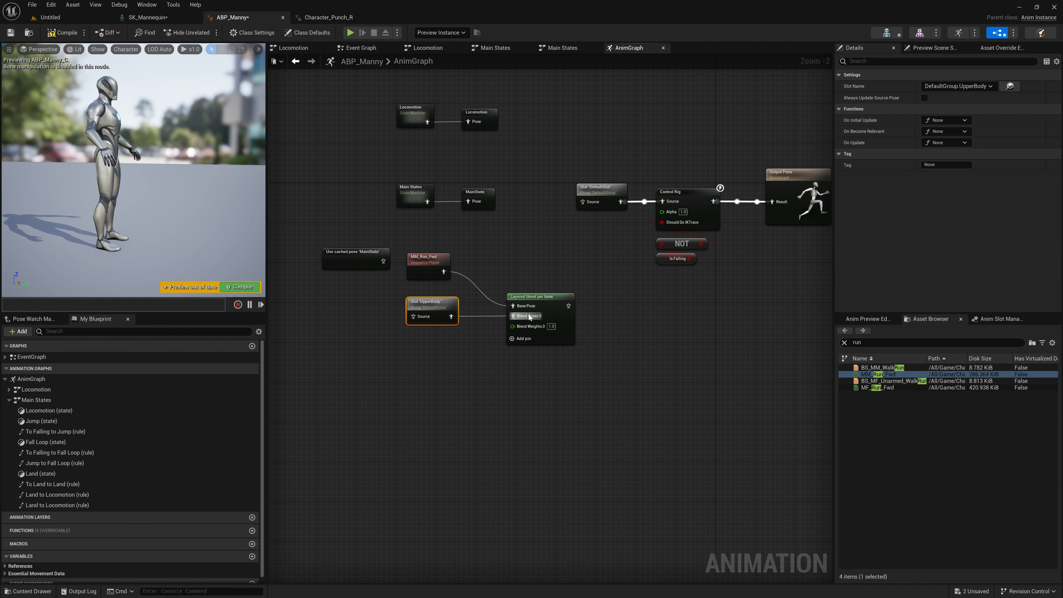
Step: Find the Character_Punch_R animation, add it to the graph and feed it into the UpperBody slot's source
double_click(858, 343)
text(punch)
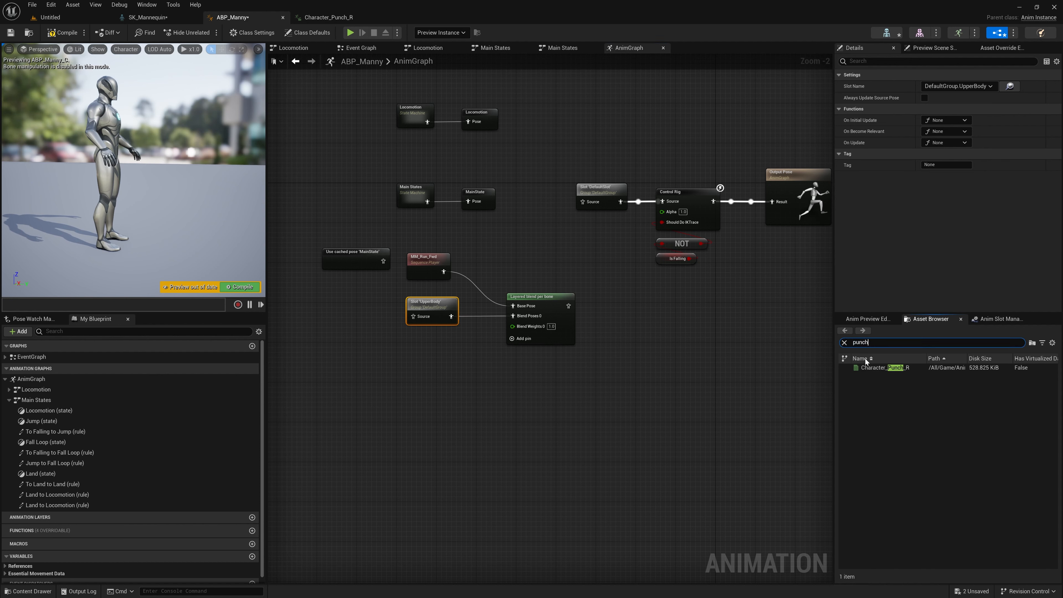
drag(875, 367, 410, 319)
click(373, 323)
drag(342, 313, 360, 301)
click(400, 351)
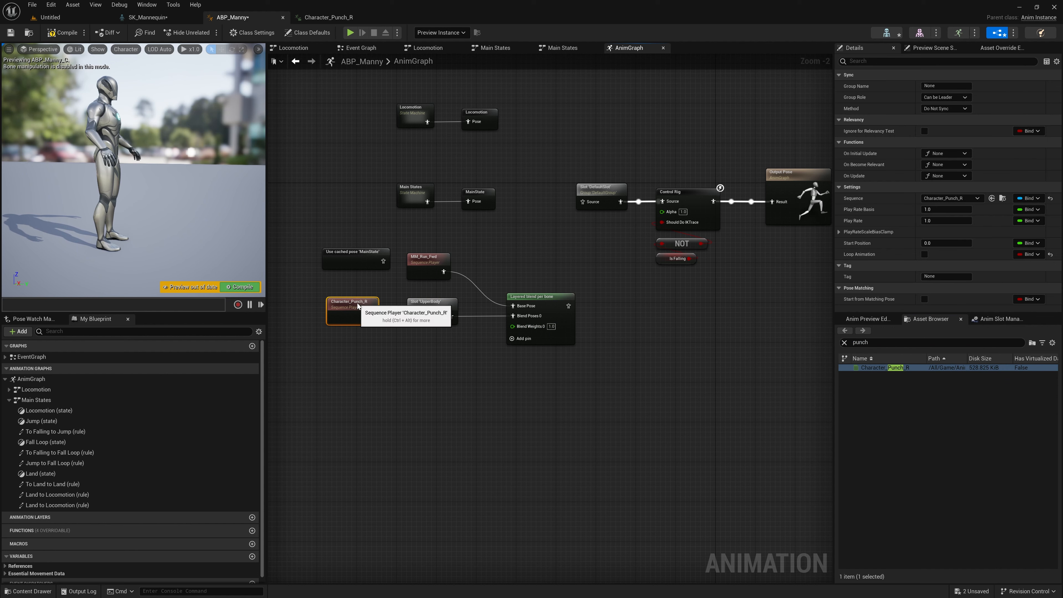
drag(433, 336, 433, 337)
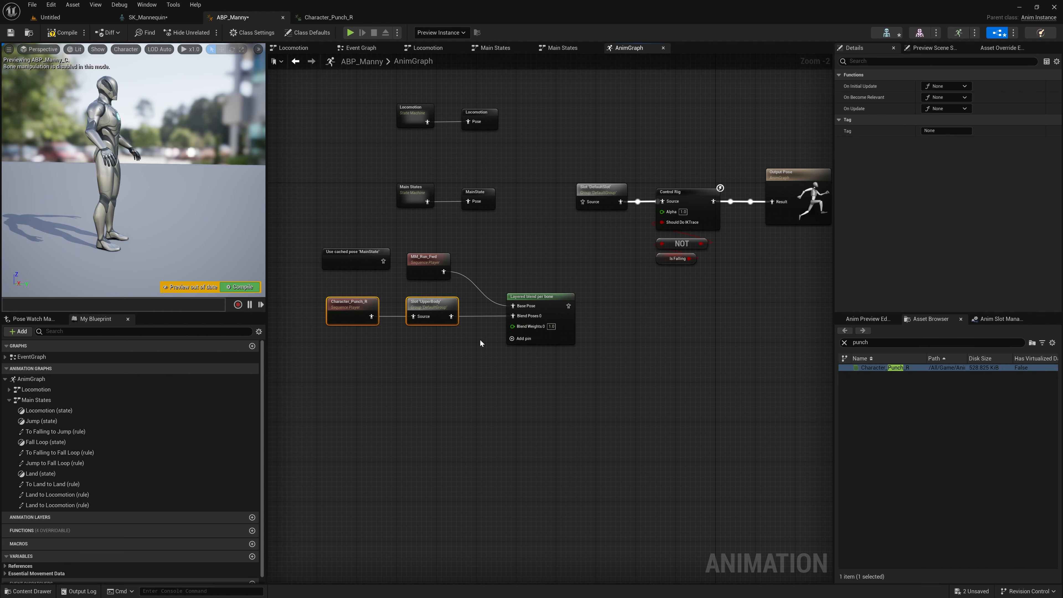
click(419, 359)
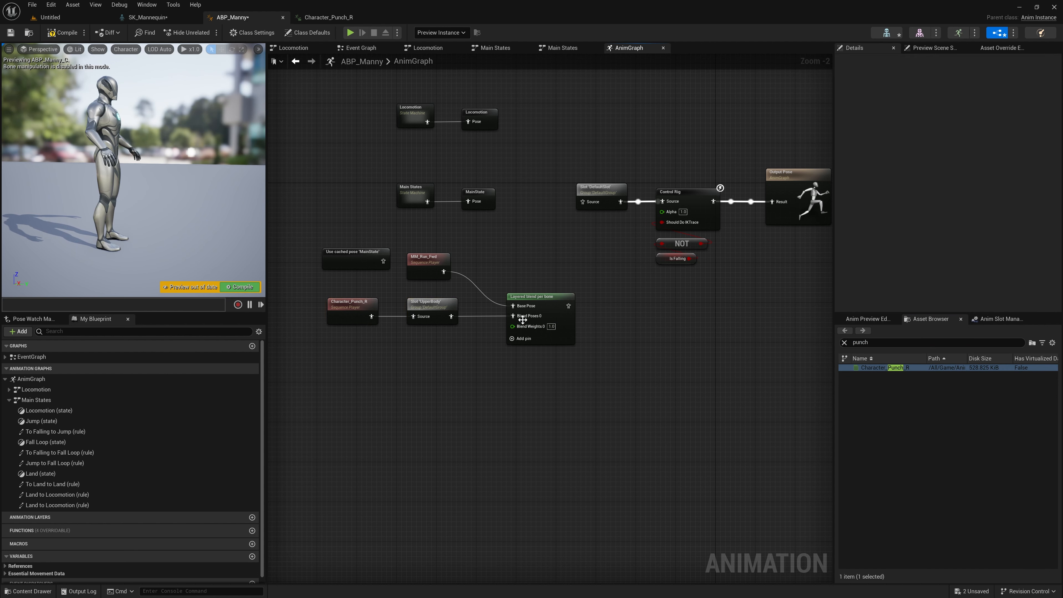
Step: Add a branch filter to the Layered blend per bone node with the bone name spine_03
click(542, 298)
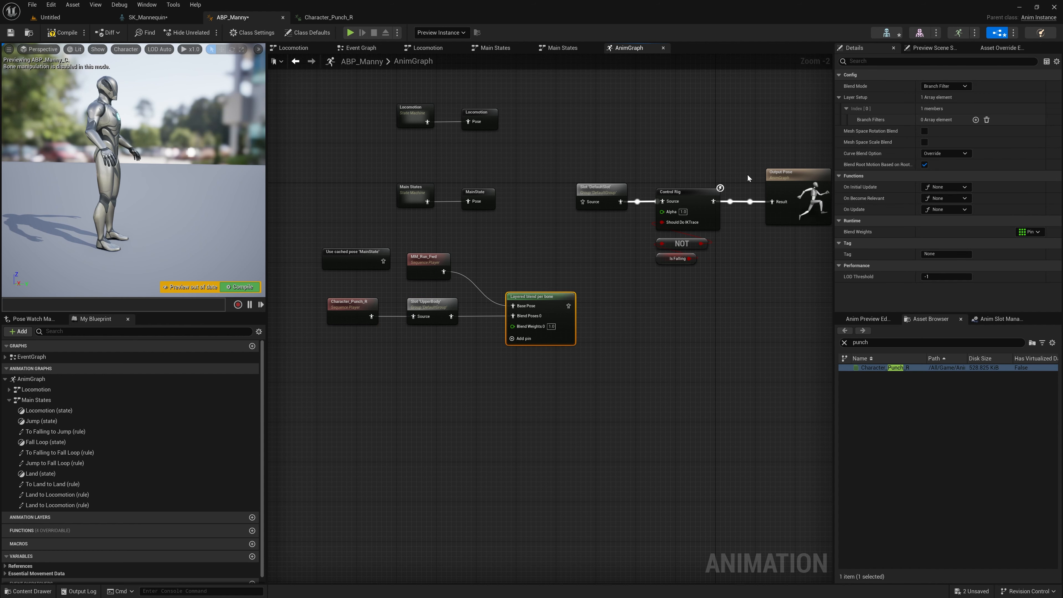
click(976, 120)
click(860, 131)
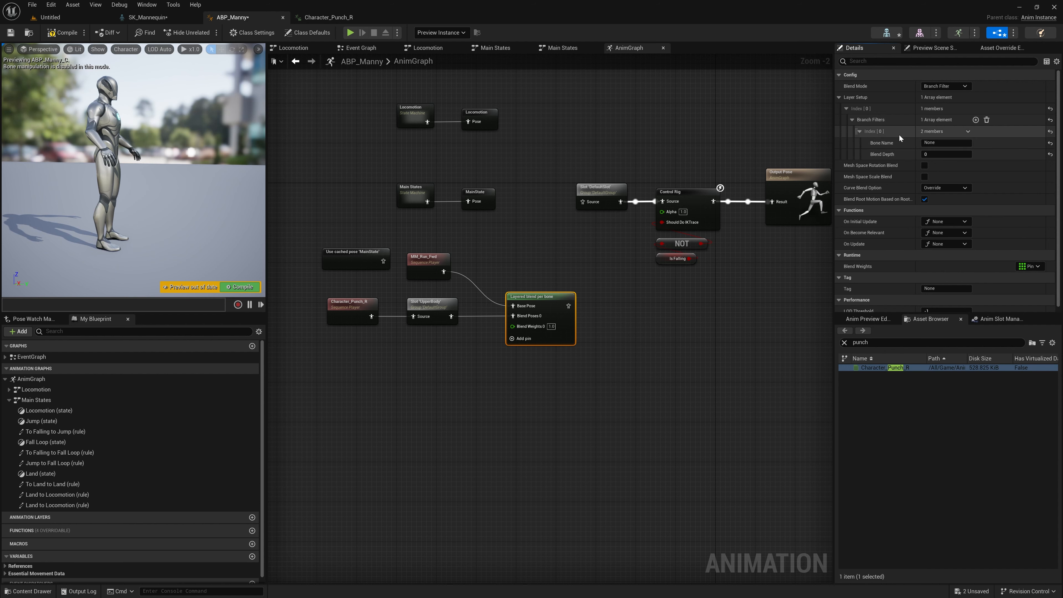
click(940, 143)
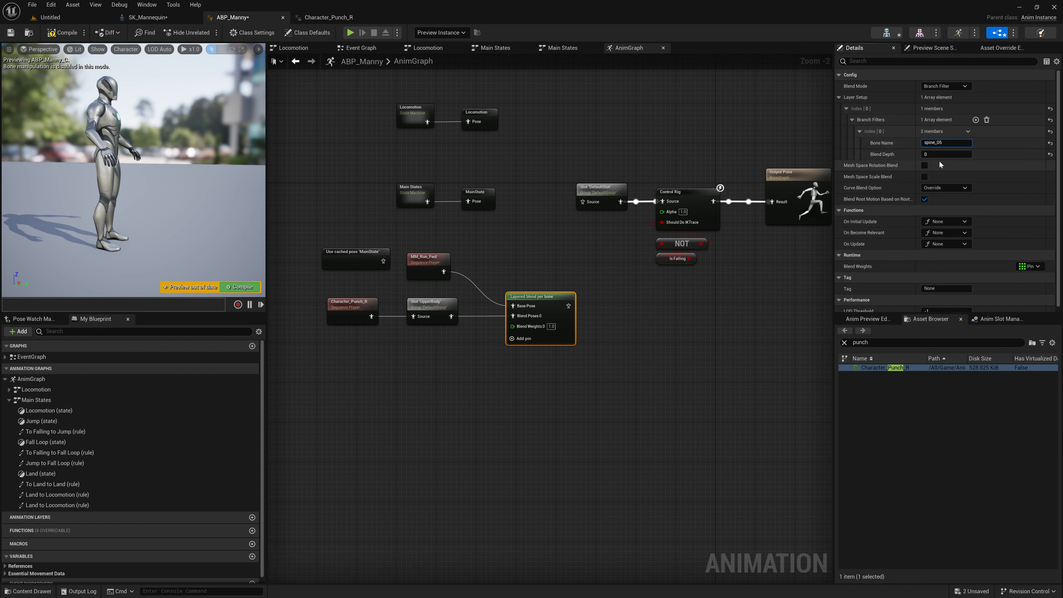
key(Return)
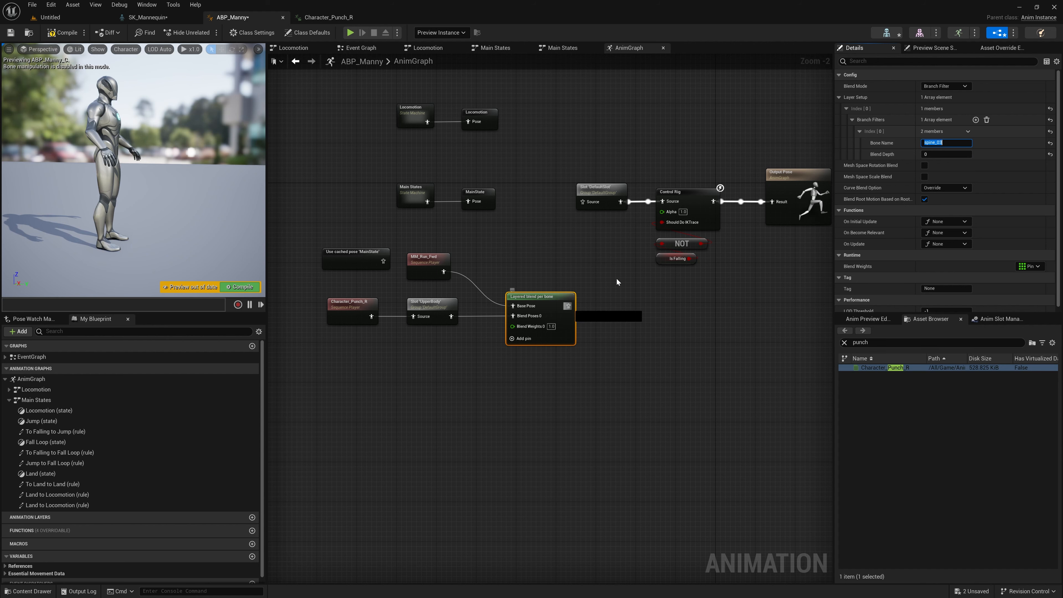
Step: Connect the Layered blend per bone output to the DefaultSlot source and compile the animation blueprint
drag(568, 306, 587, 204)
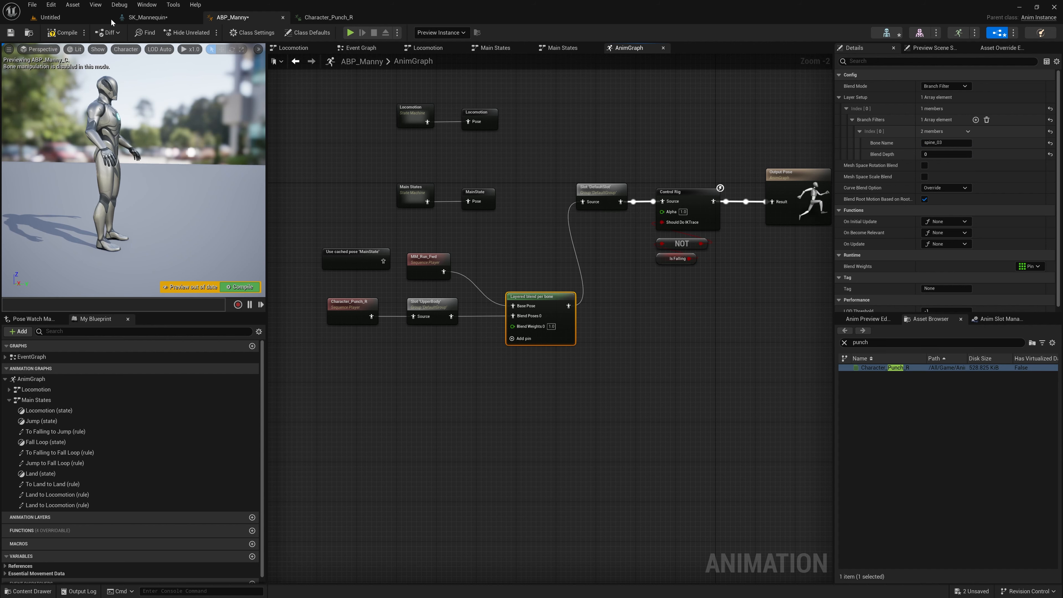
click(63, 32)
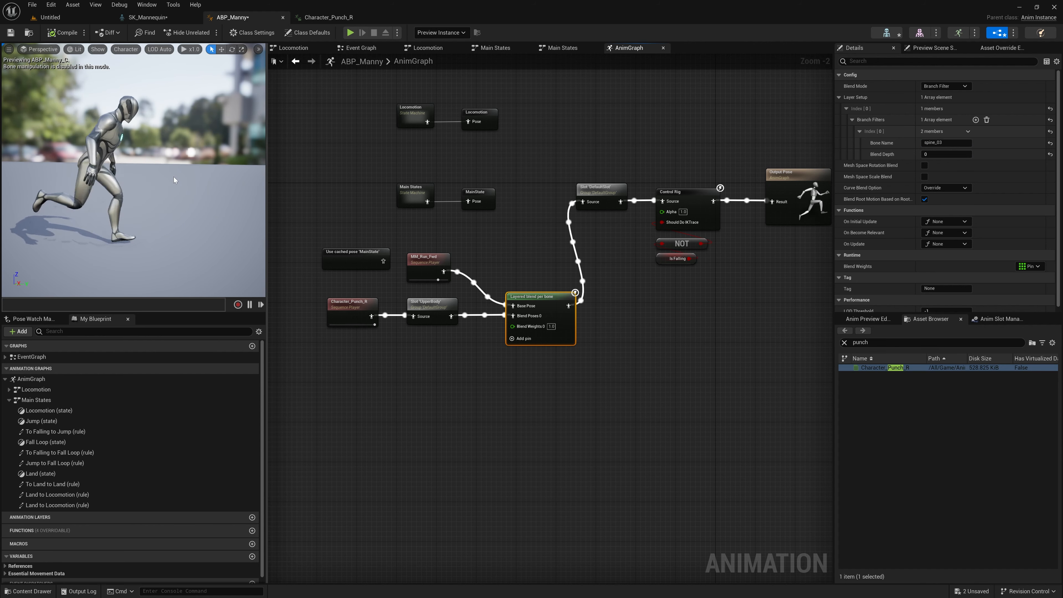
Step: Enable Loop Animation on the MM_Run_Fwd and Character_Punch_R players together and compile the animation blueprint
click(441, 238)
click(434, 258)
ctrl+click(363, 303)
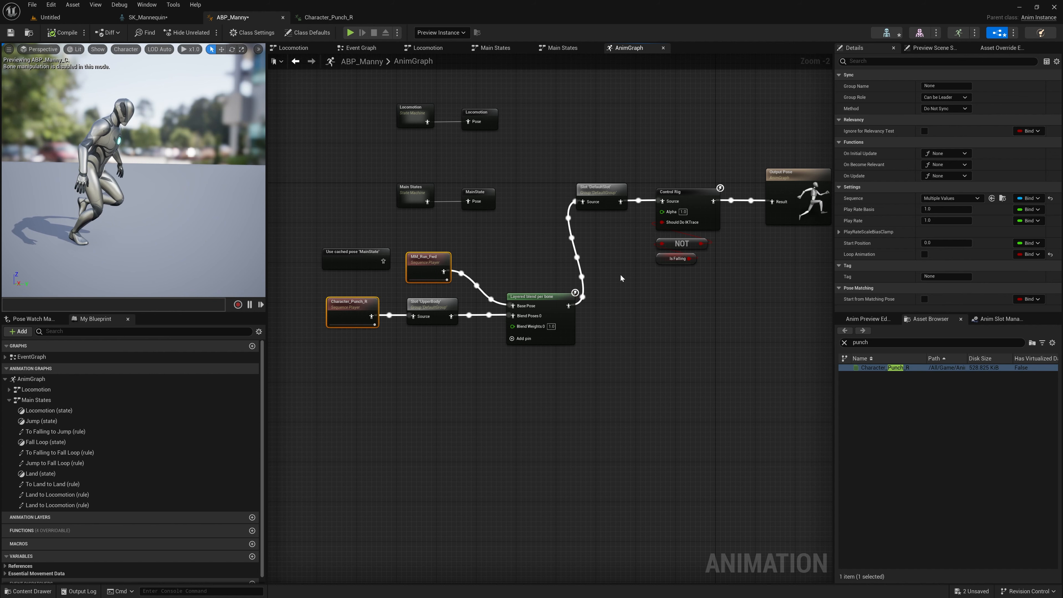
click(925, 255)
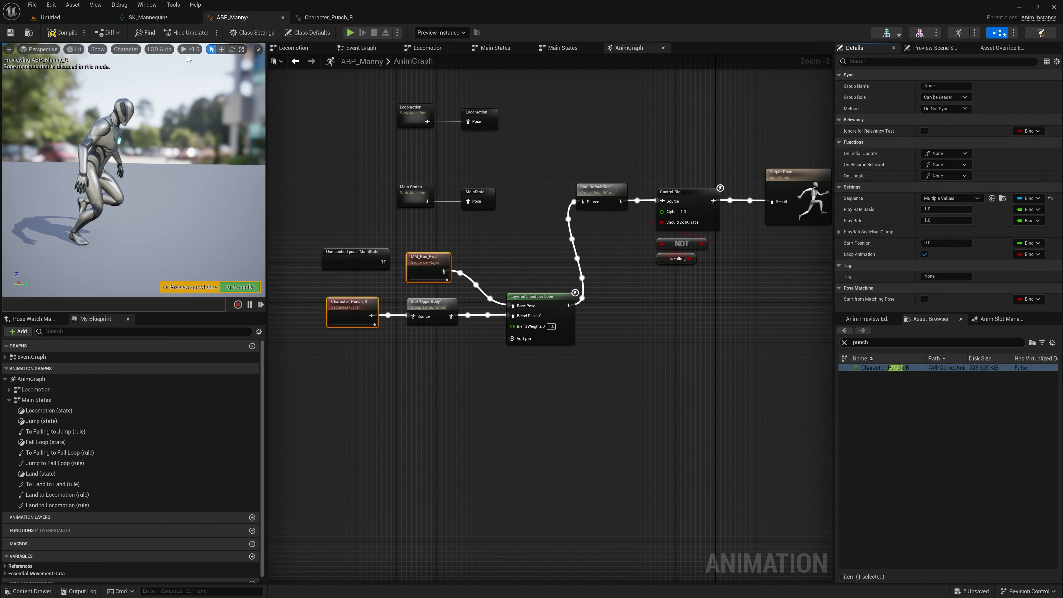
click(63, 32)
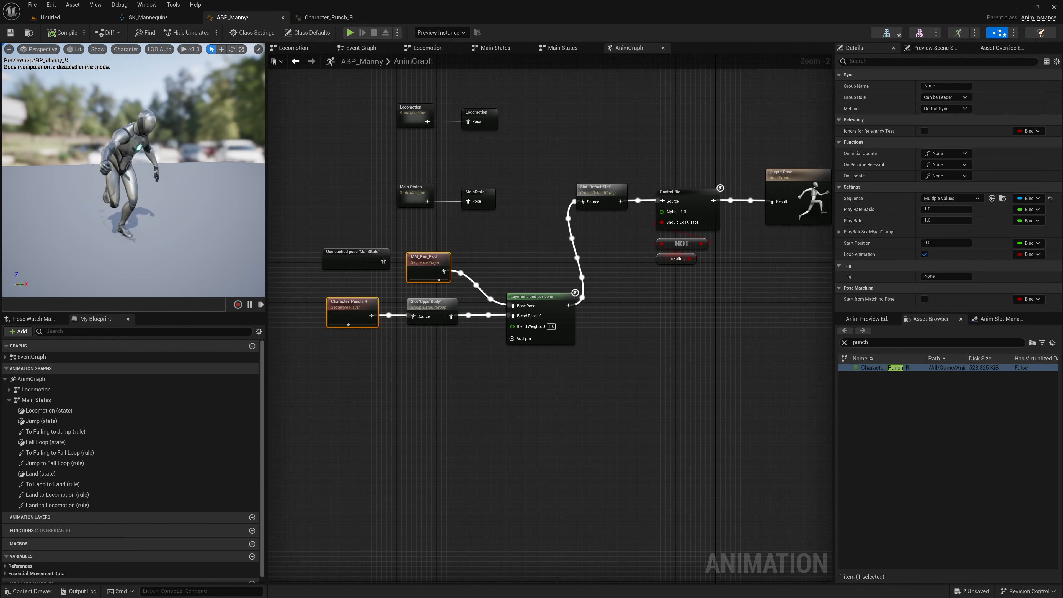
click(339, 163)
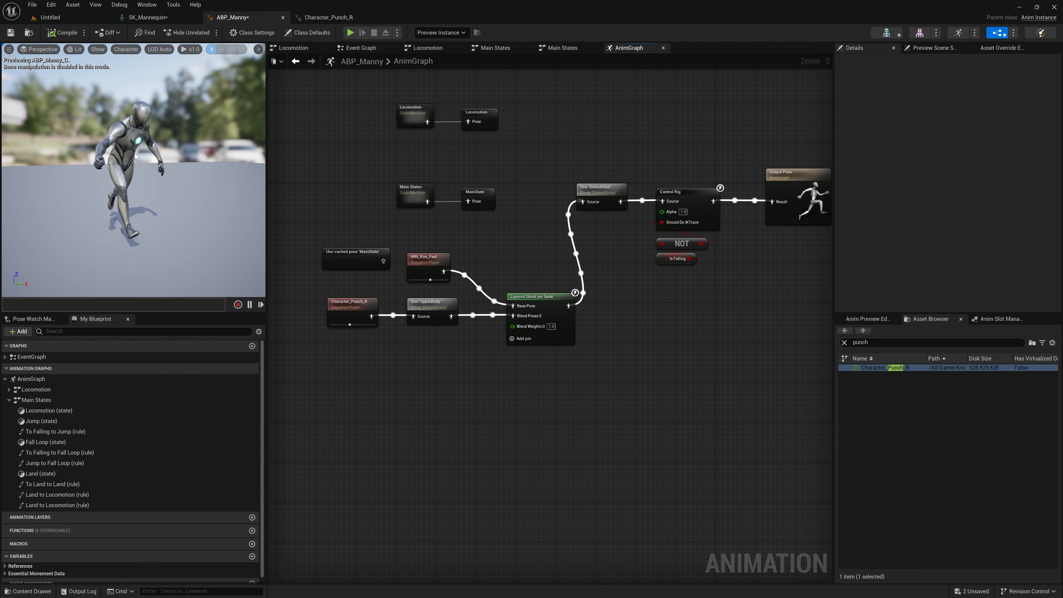
Step: Enable Mesh Space Rotation Blend on the Layered blend per bone node, compile, and inspect the previewed character from the side
click(527, 296)
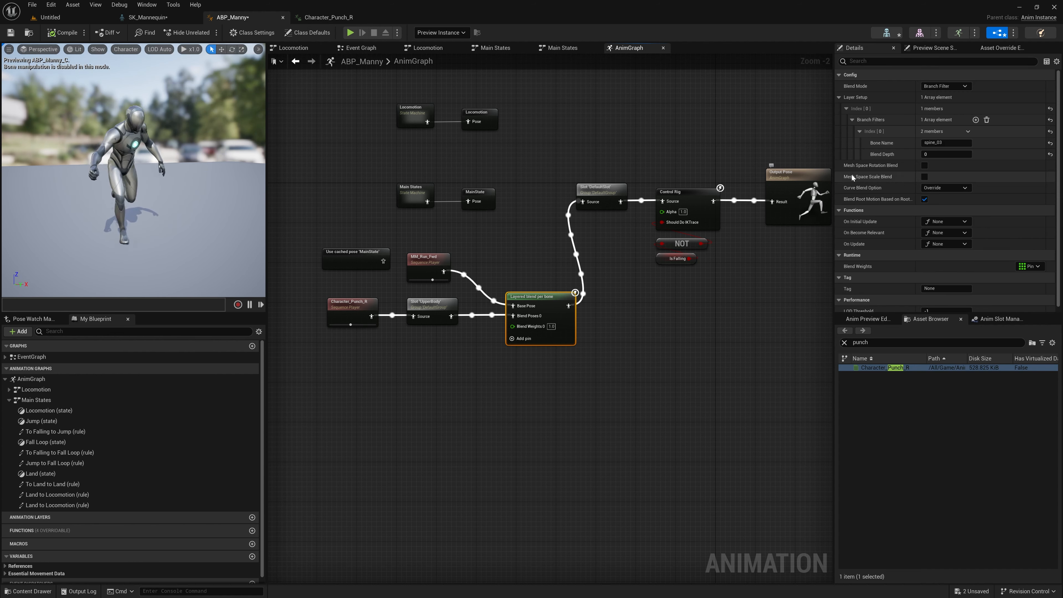
click(925, 165)
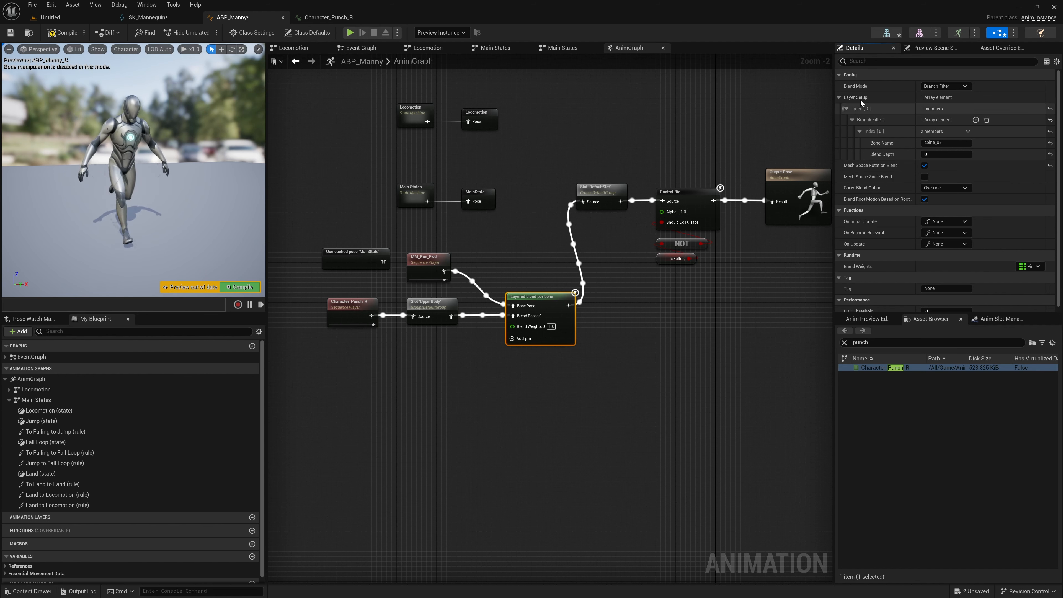
click(55, 32)
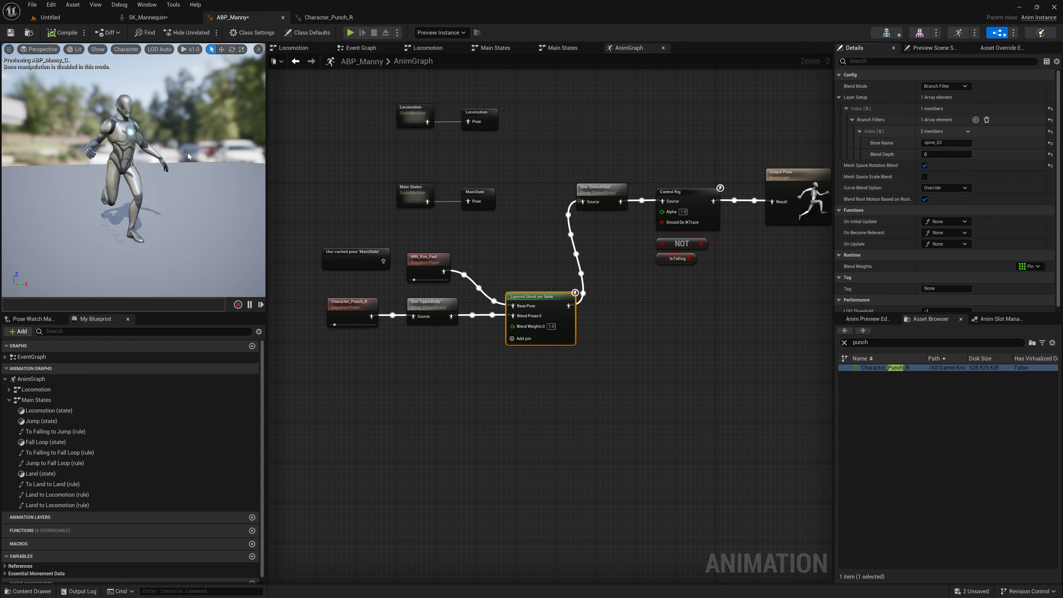
alt+drag(142, 122, 237, 122)
middle_drag(142, 122, 83, 119)
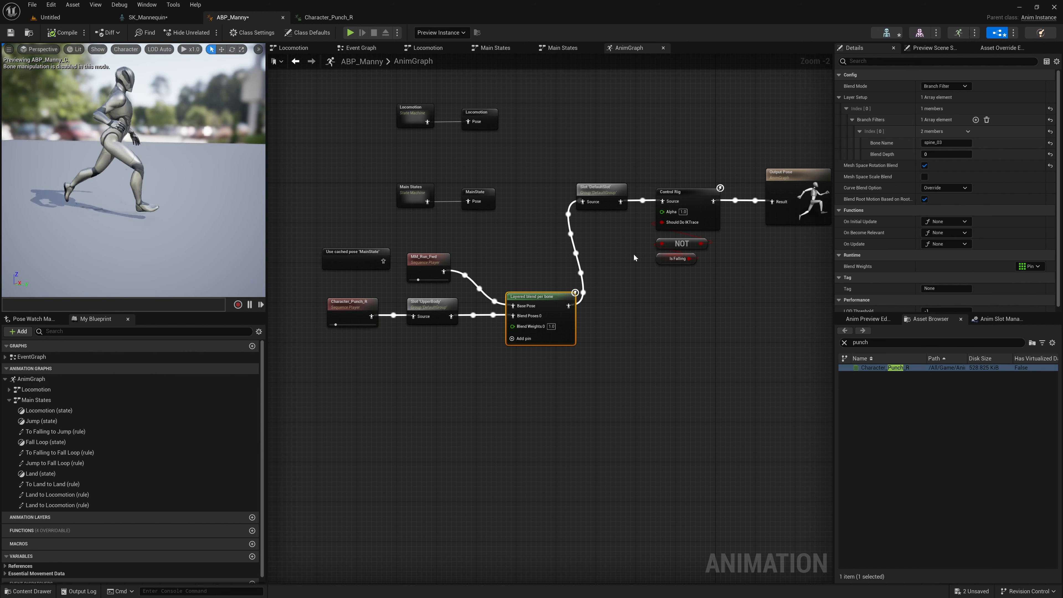
Step: Find the MM_Walk_Fwd animation, add it to the graph as the blend node's Base Pose and compile
click(844, 343)
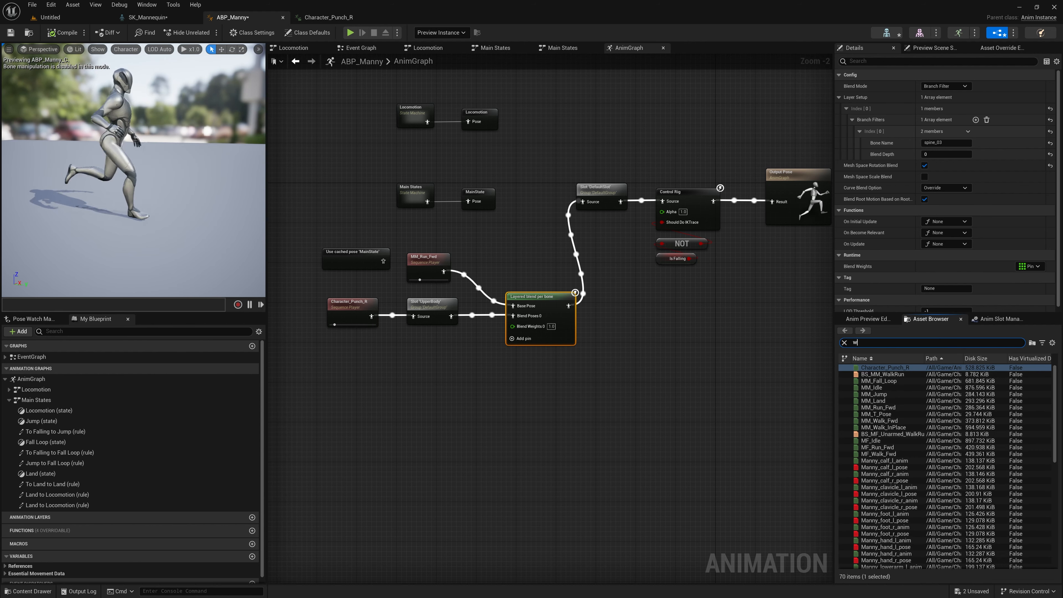
drag(879, 374, 454, 245)
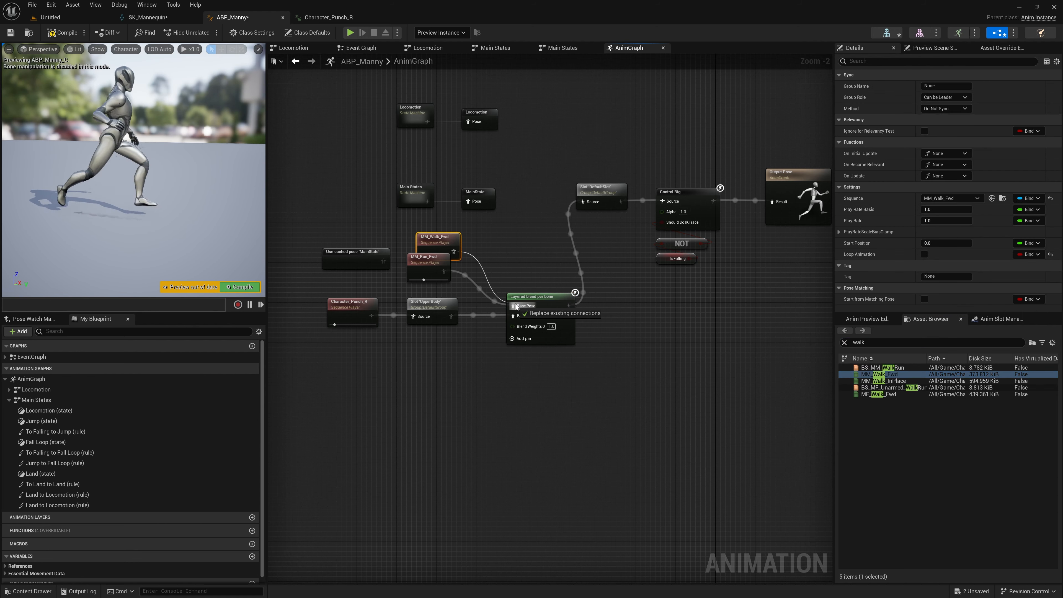
click(61, 34)
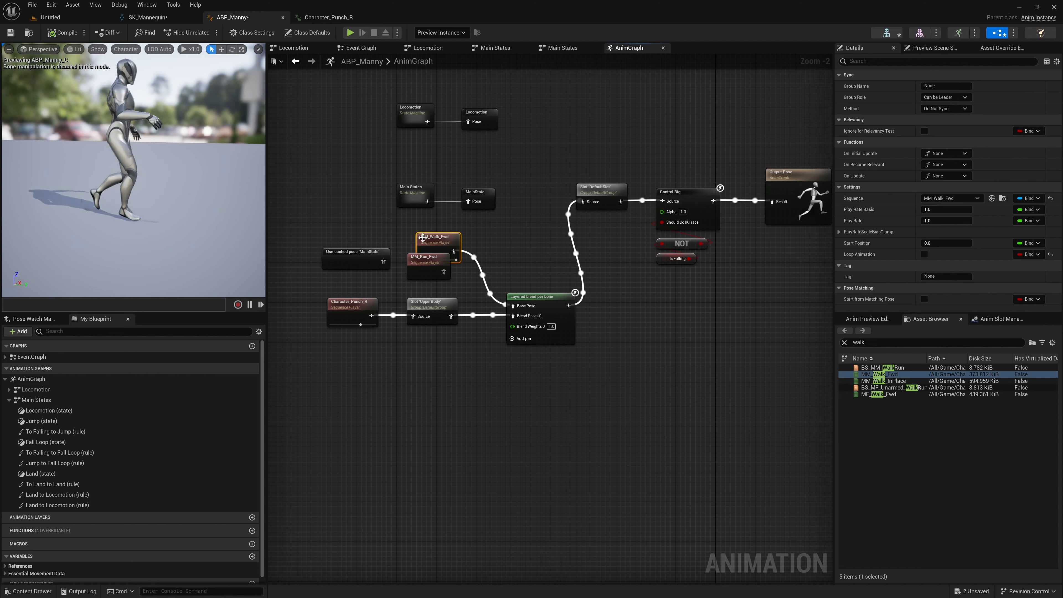
Step: Replace the walk and run players with the cached MainState pose as Base Pose, delete the Character_Punch_R player and compile
key(Delete)
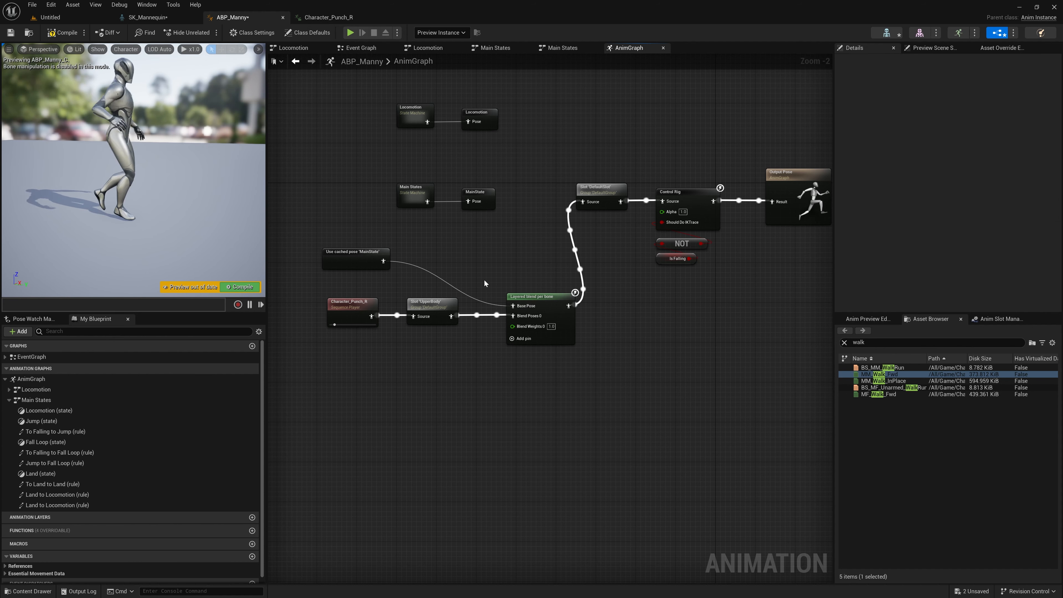
drag(347, 250, 442, 264)
click(383, 293)
click(354, 307)
key(Delete)
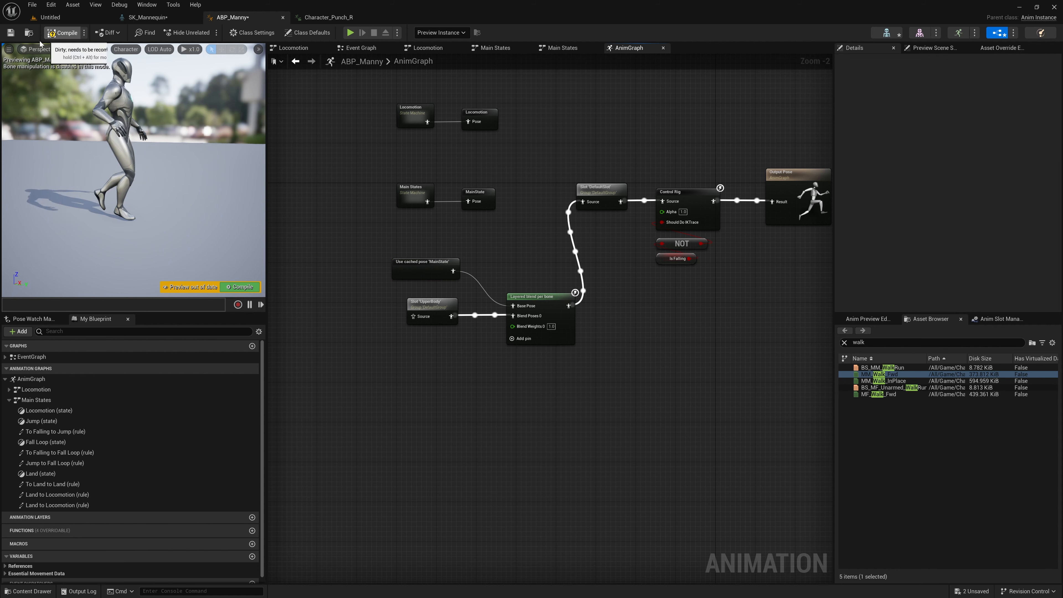
click(49, 36)
Step: Duplicate the cached MainState pose node and connect the copy to the UpperBody slot's source
click(425, 270)
key(ctrl+c)
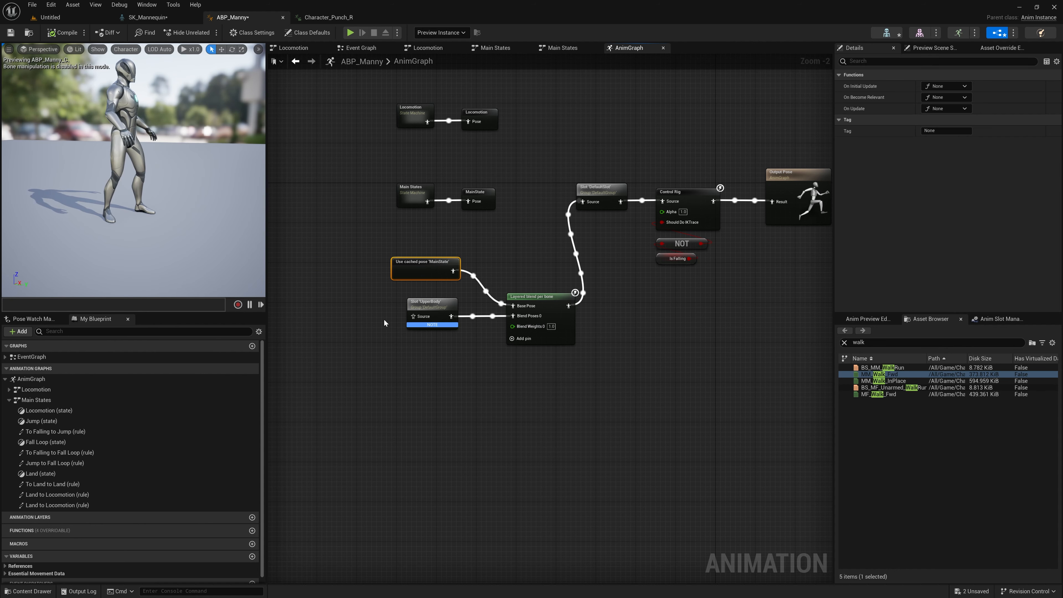
key(ctrl+v)
mouse_move(401, 333)
mouse_down()
mouse_move(336, 315)
mouse_move(398, 316)
mouse_move(389, 316)
mouse_up()
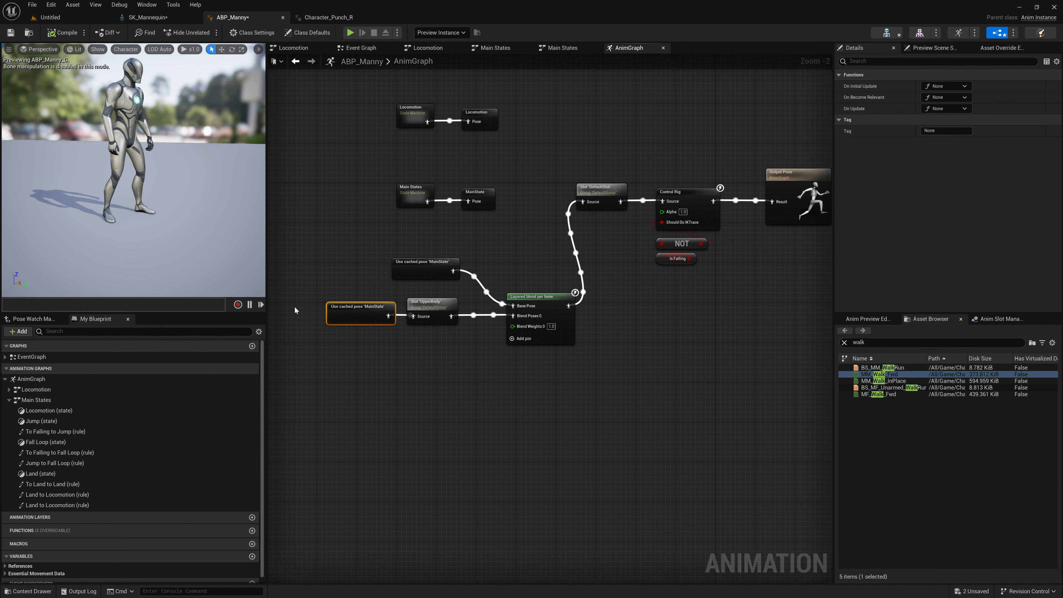
click(425, 367)
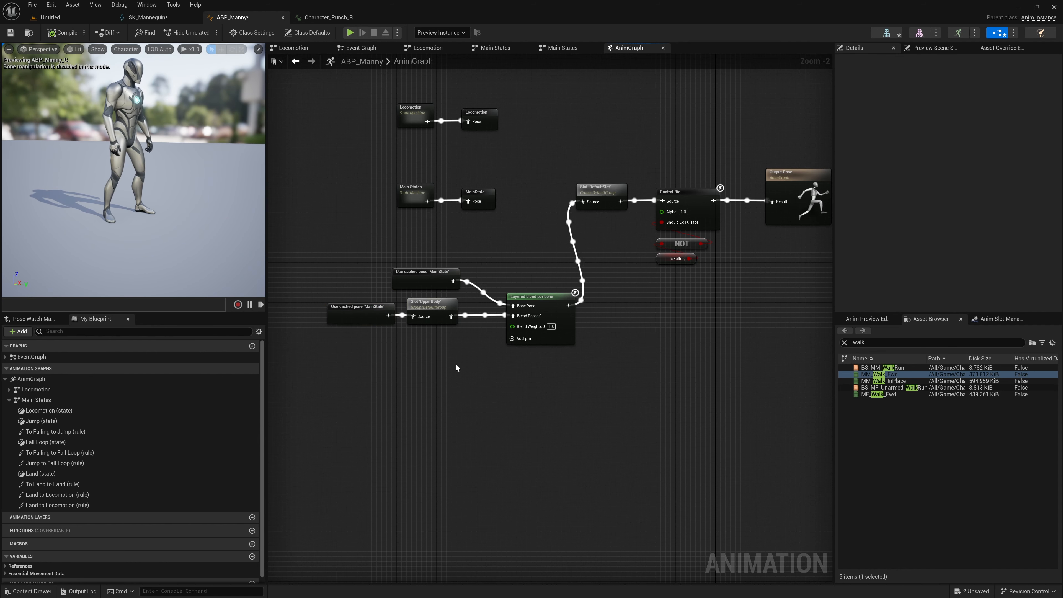
Step: Move the DefaultSlot, Control Rig and Output Pose nodes in line with the Layered blend per bone output
right_drag(455, 364, 378, 349)
drag(772, 135, 522, 248)
drag(526, 180, 552, 284)
right_drag(498, 238, 536, 214)
Step: Examine the cached MainState poses, the UpperBody slot and the Layered blend per bone settings in the finished blend chain
click(388, 272)
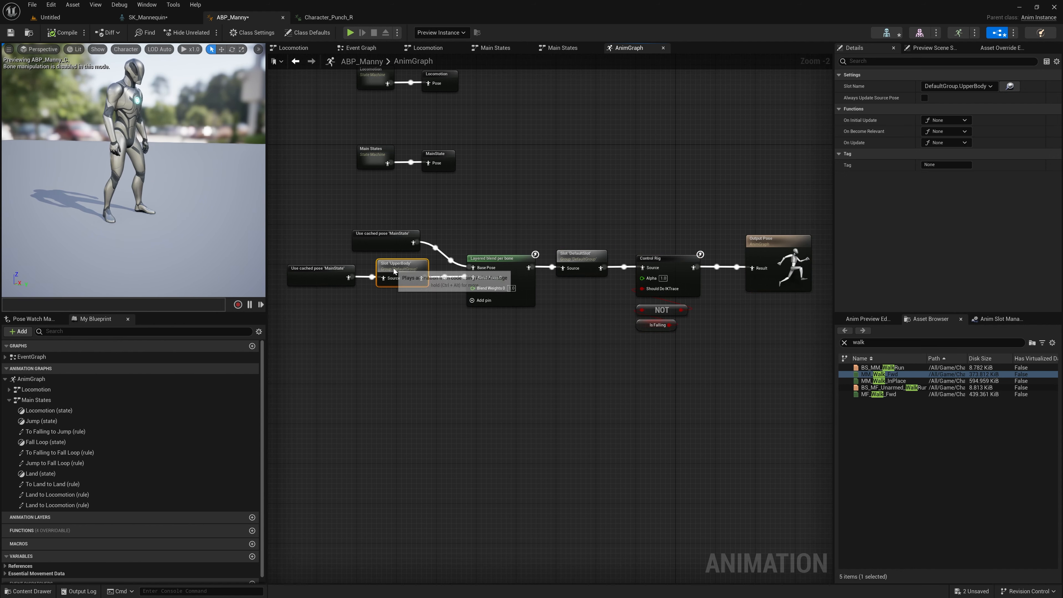
click(363, 280)
click(329, 266)
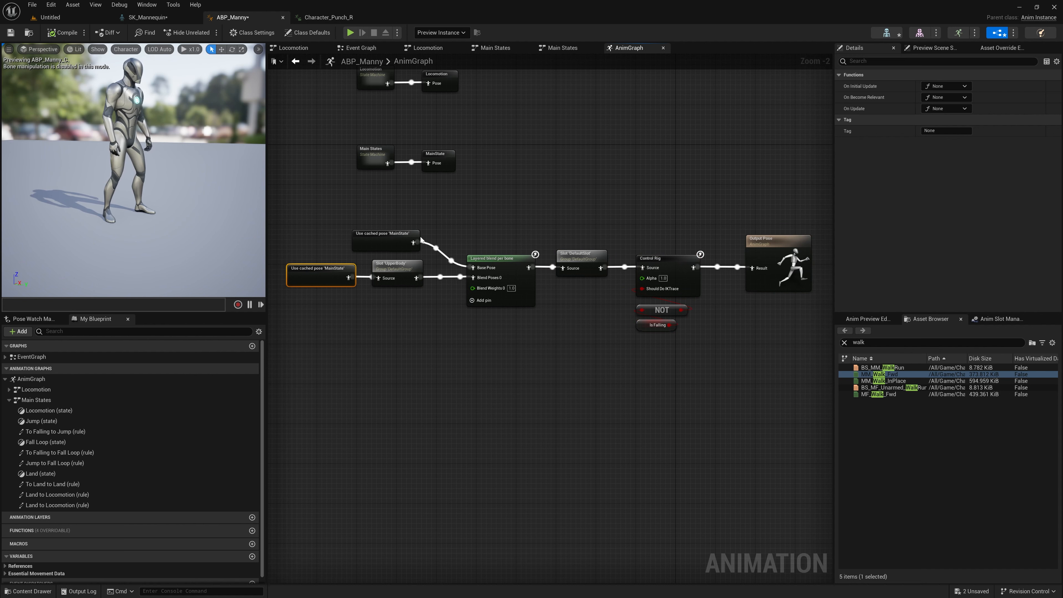
drag(380, 235, 380, 230)
click(412, 253)
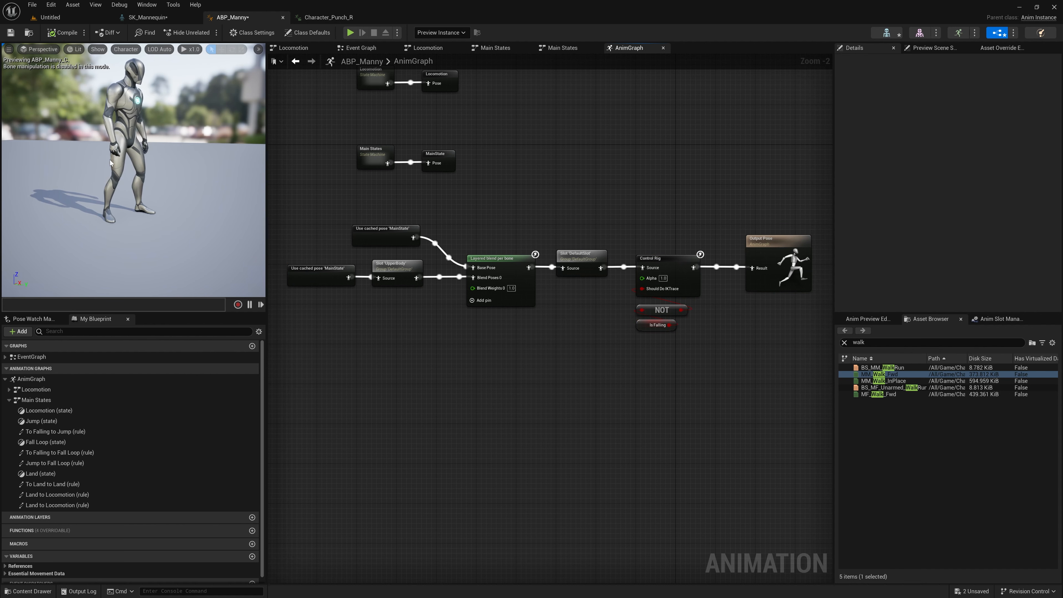
click(381, 232)
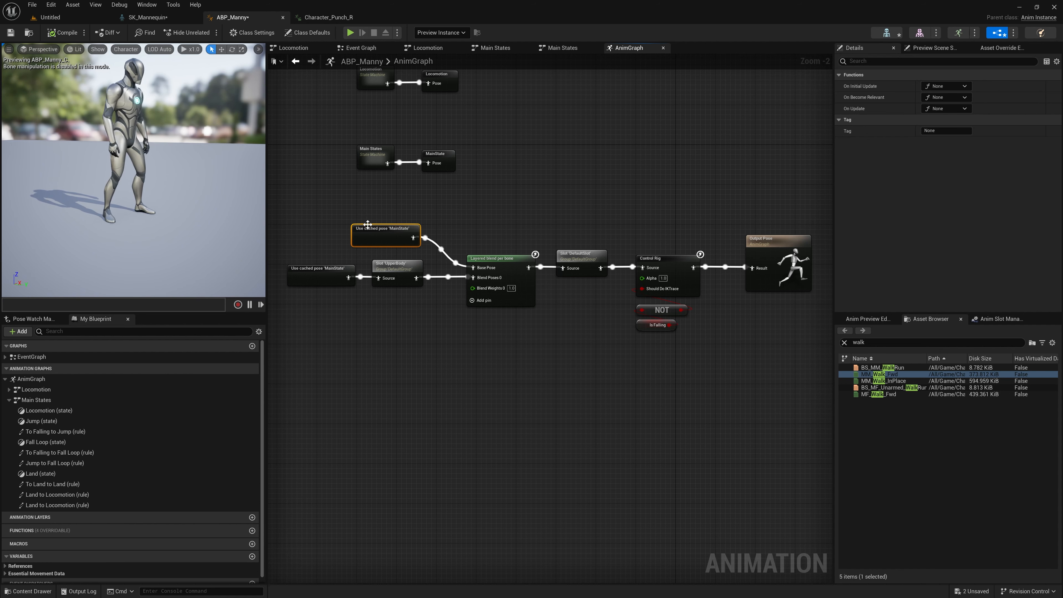
click(515, 272)
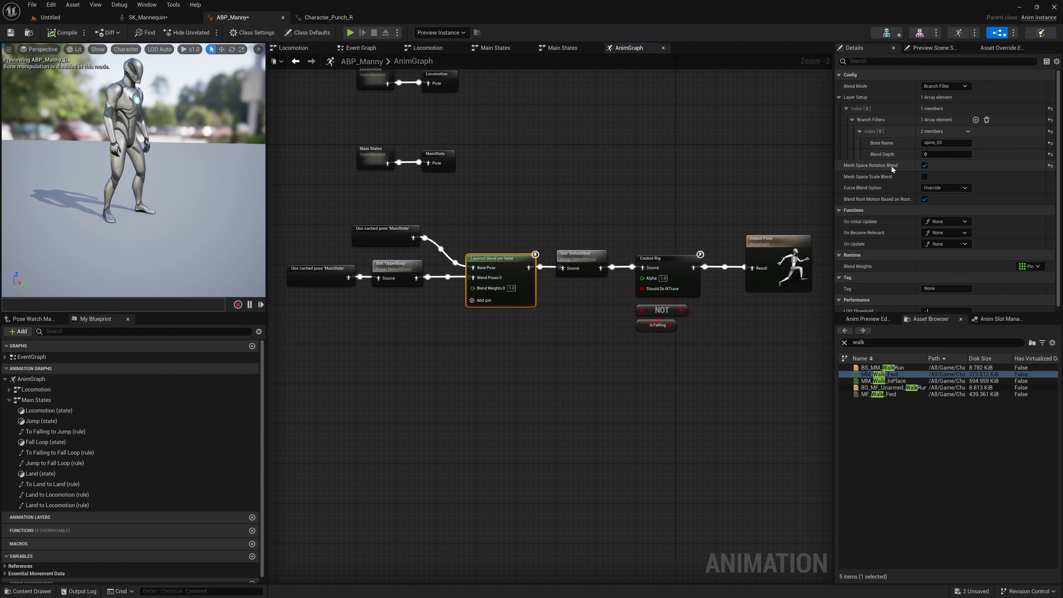
right_drag(567, 209, 518, 196)
right_drag(449, 207, 472, 200)
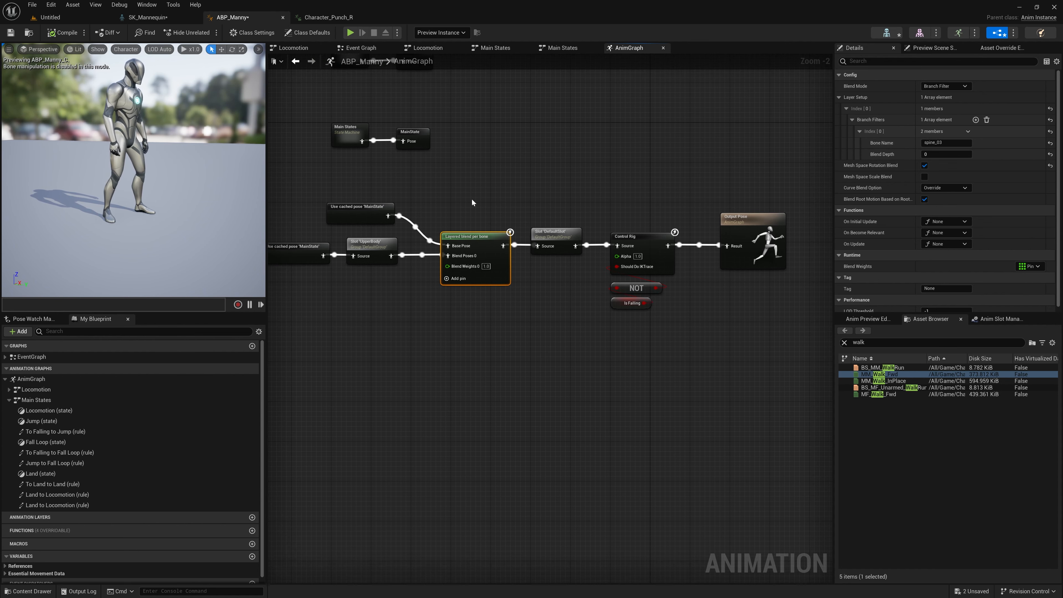
click(373, 250)
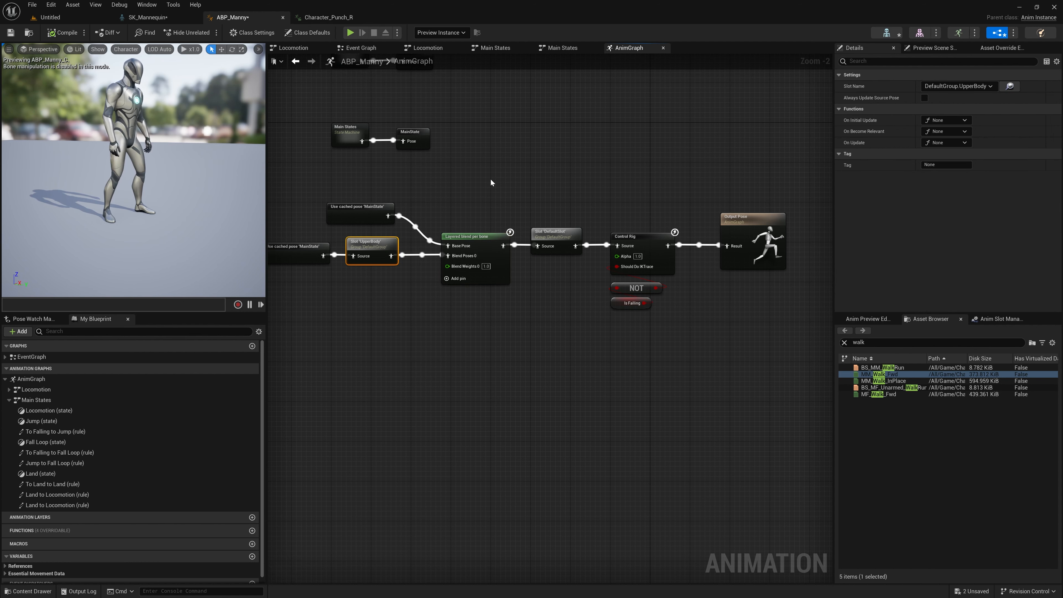
Step: Reposition the whole blend chain and move the Base Pose's cached MainState node away to make room for a slot
right_drag(492, 183, 515, 188)
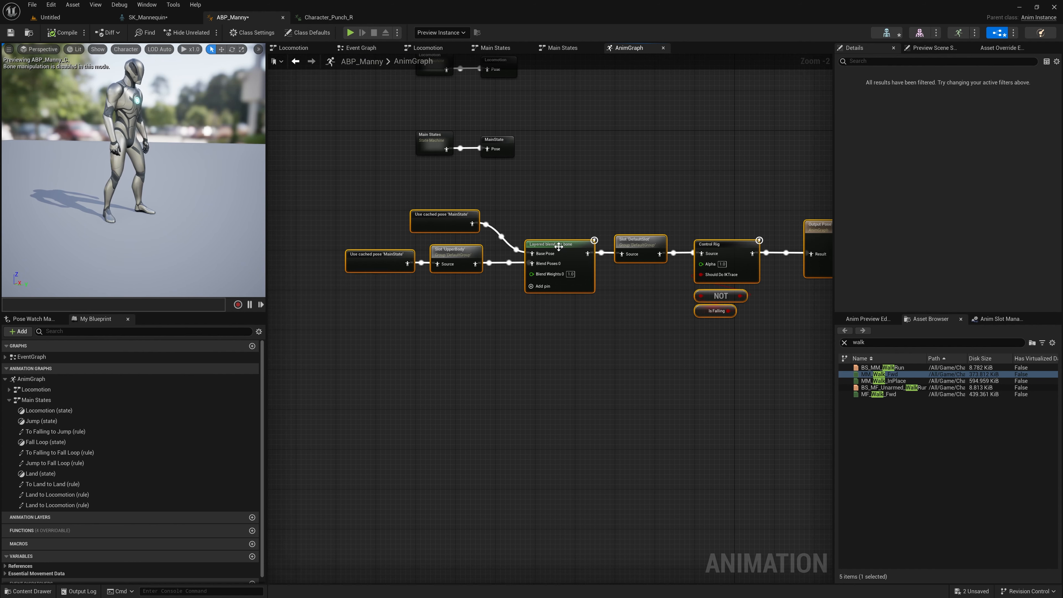
drag(559, 245, 548, 265)
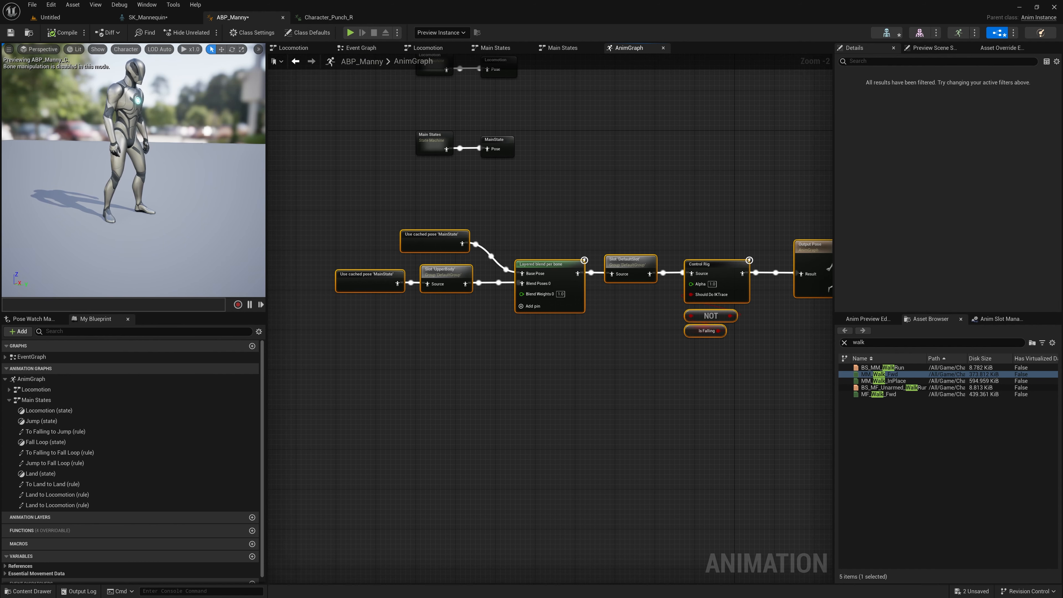
right_drag(577, 213, 574, 207)
drag(426, 229, 401, 208)
click(457, 223)
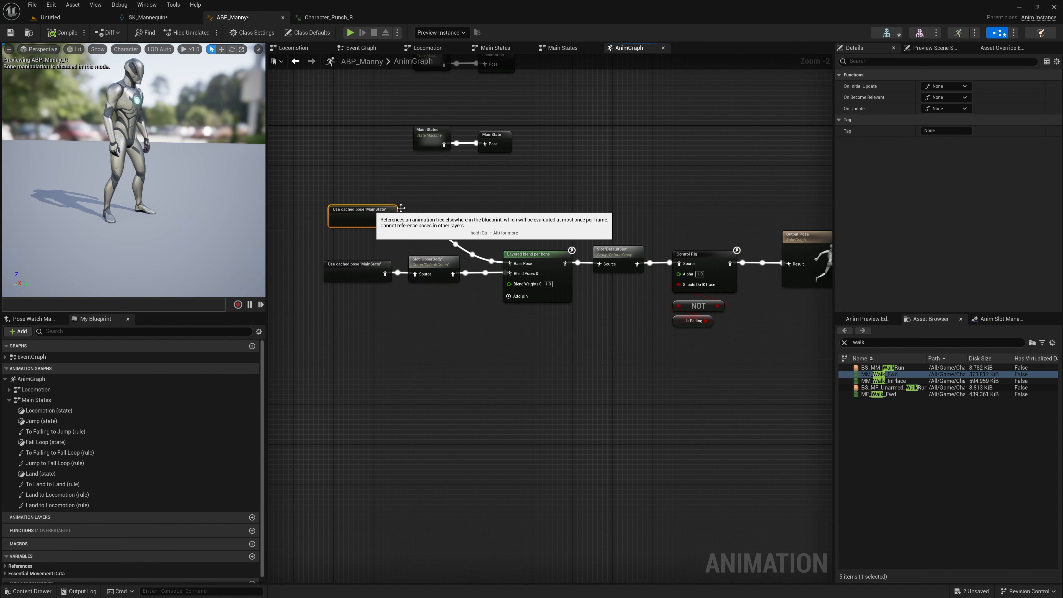
Step: Add a Slot node beside the Base Pose's cached MainState node and set its slot name to DefaultGroup.LowerBody
click(640, 179)
right_click(449, 205)
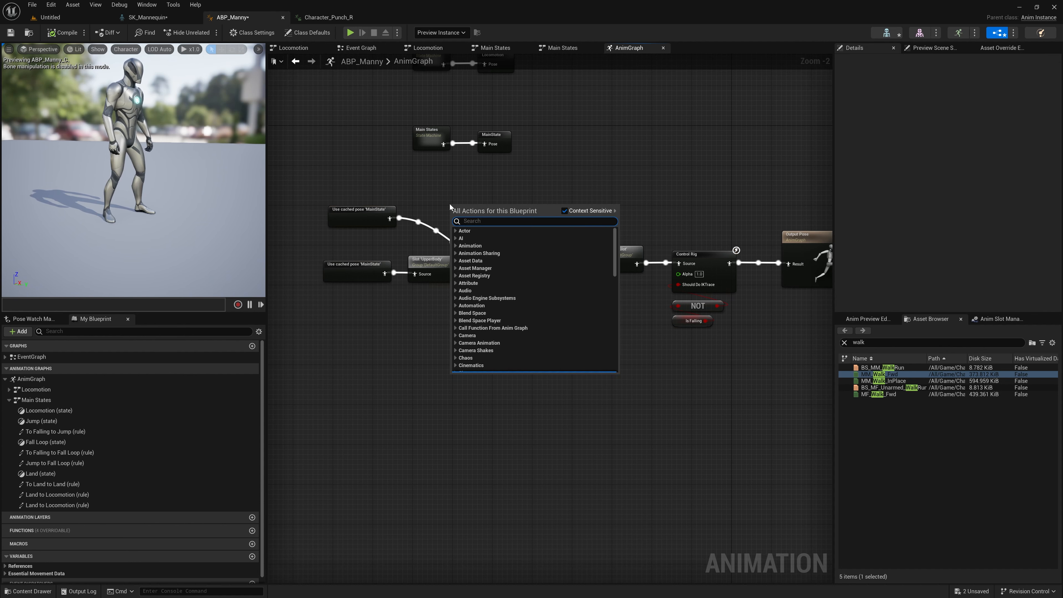
click(434, 191)
right_click(433, 190)
text(slot)
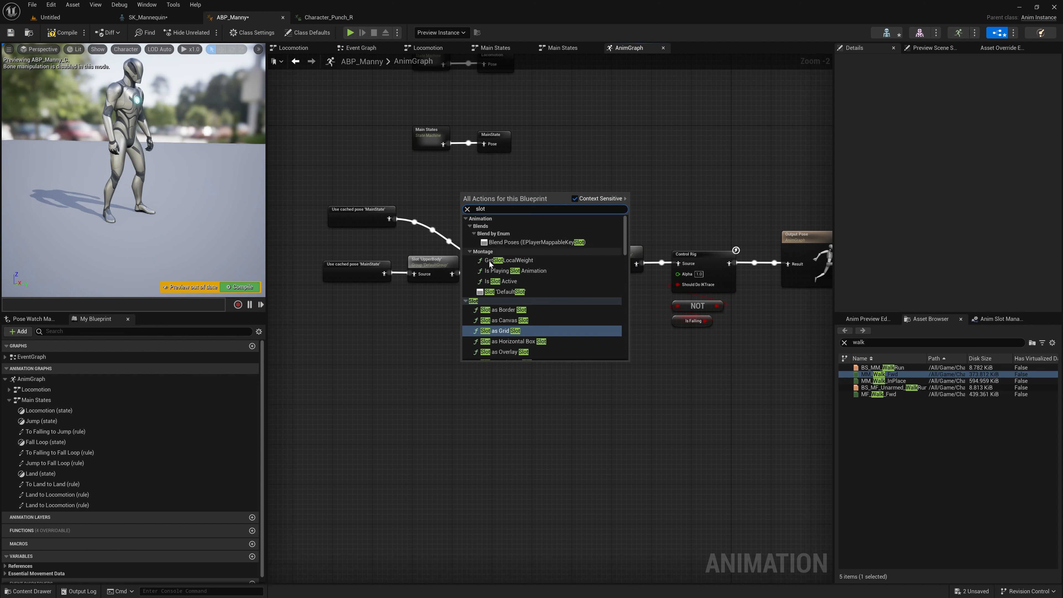
click(507, 292)
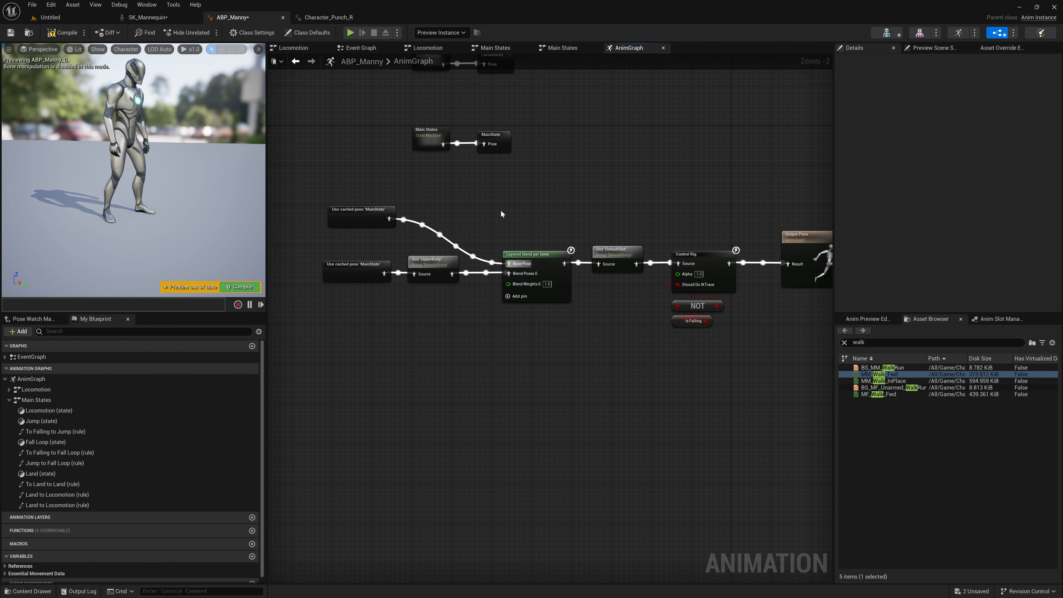
click(958, 86)
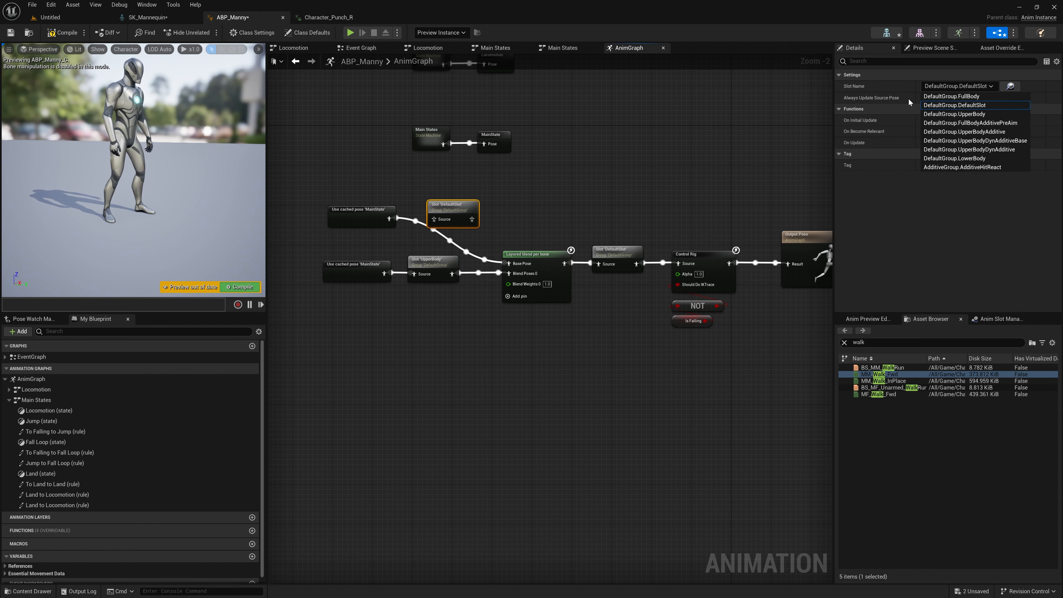
click(954, 159)
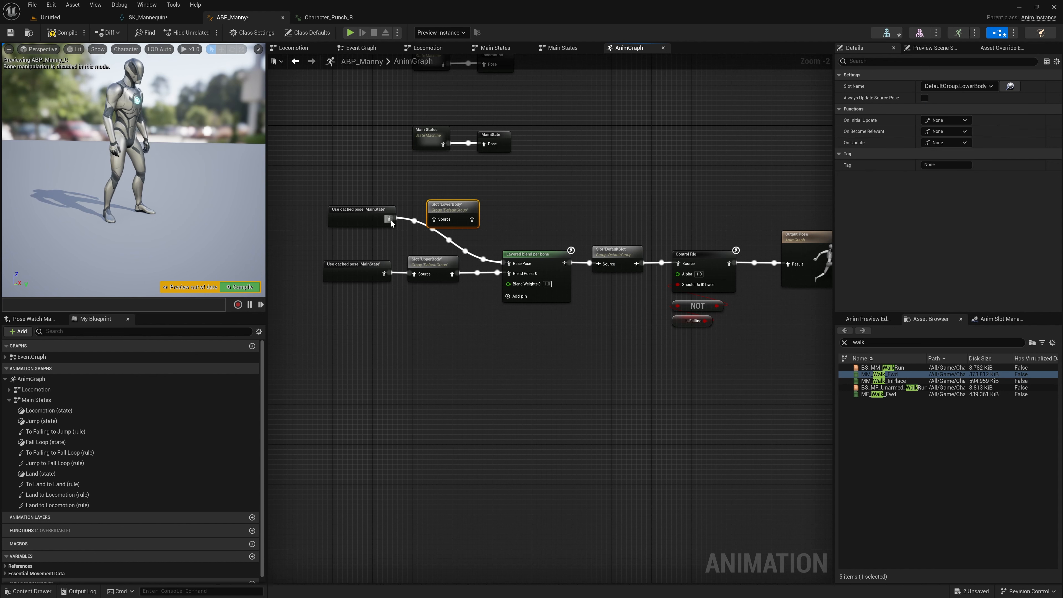
Step: Route the cached MainState pose through the LowerBody slot into Base Pose and align the cached pose and slot nodes
drag(389, 219, 436, 219)
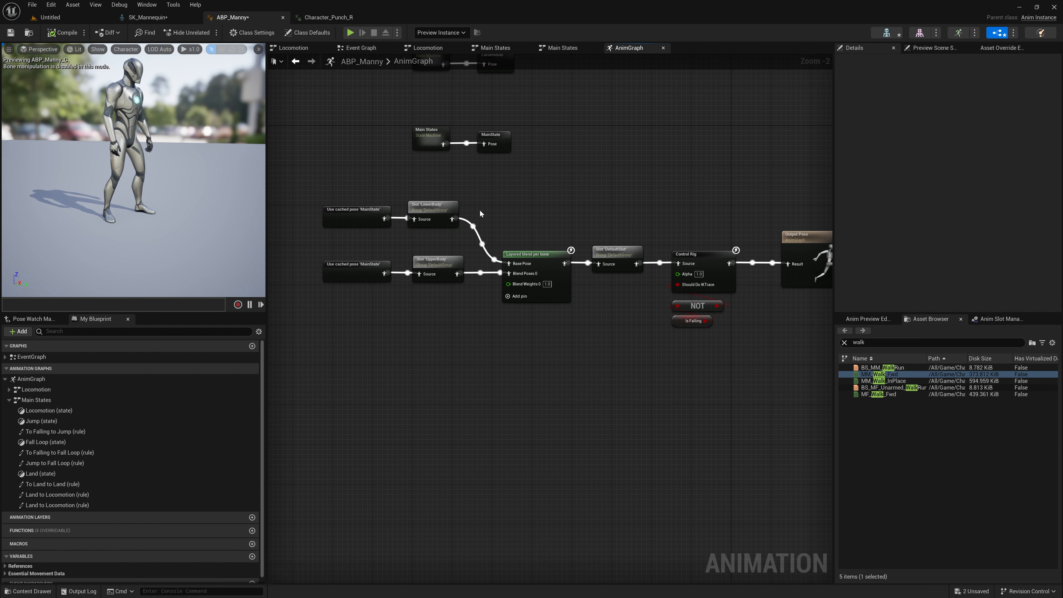
drag(428, 205, 338, 302)
click(419, 322)
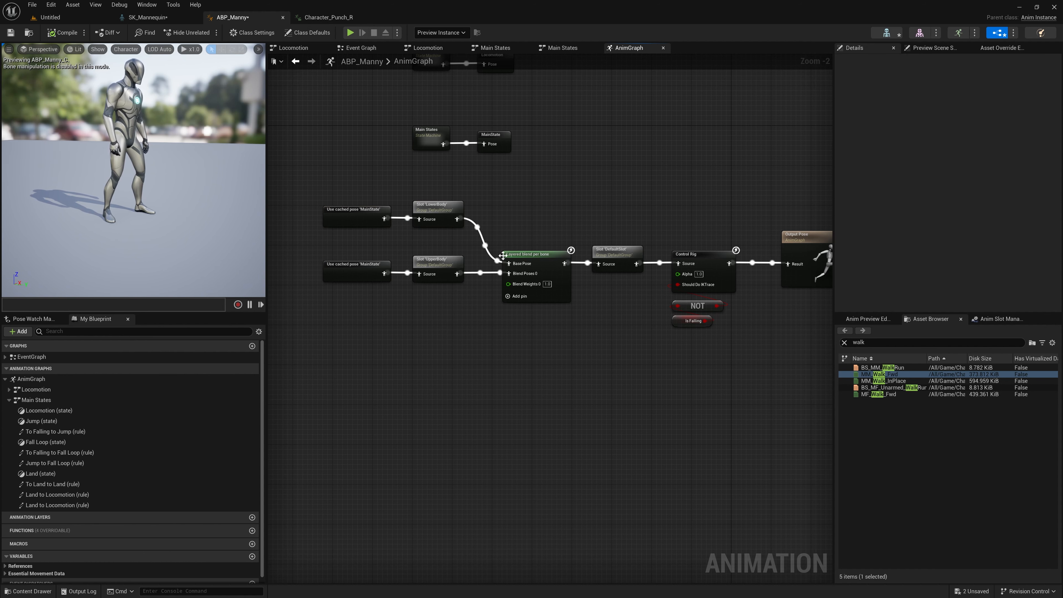
Step: Align the blend chain with the state machine nodes above it and move the Main States pair closer to Locomotion
scroll(503, 255, down, 1)
drag(806, 241, 327, 376)
drag(339, 245, 419, 229)
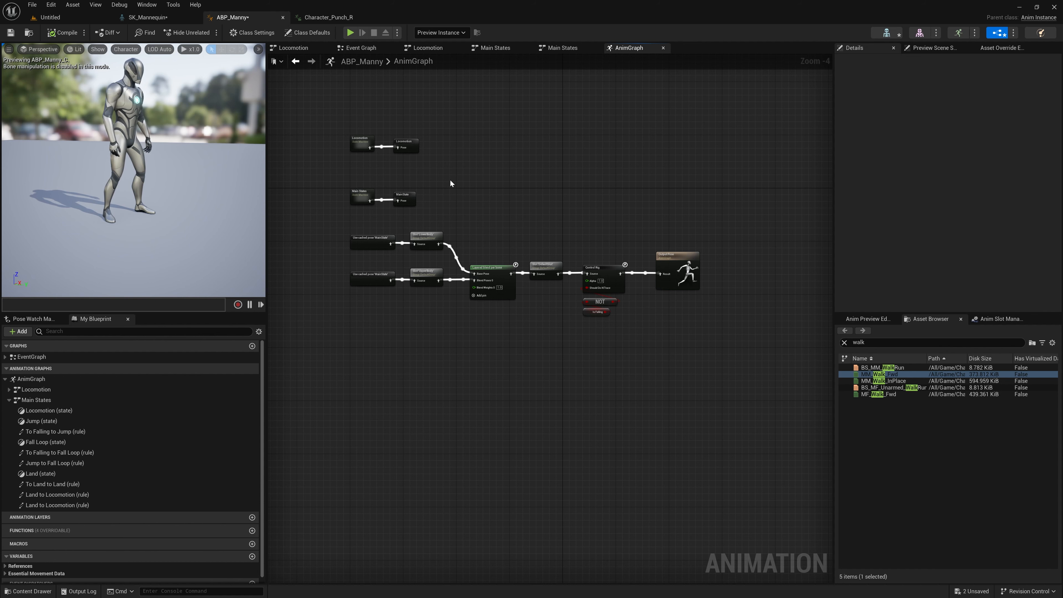
drag(451, 180, 359, 182)
click(492, 170)
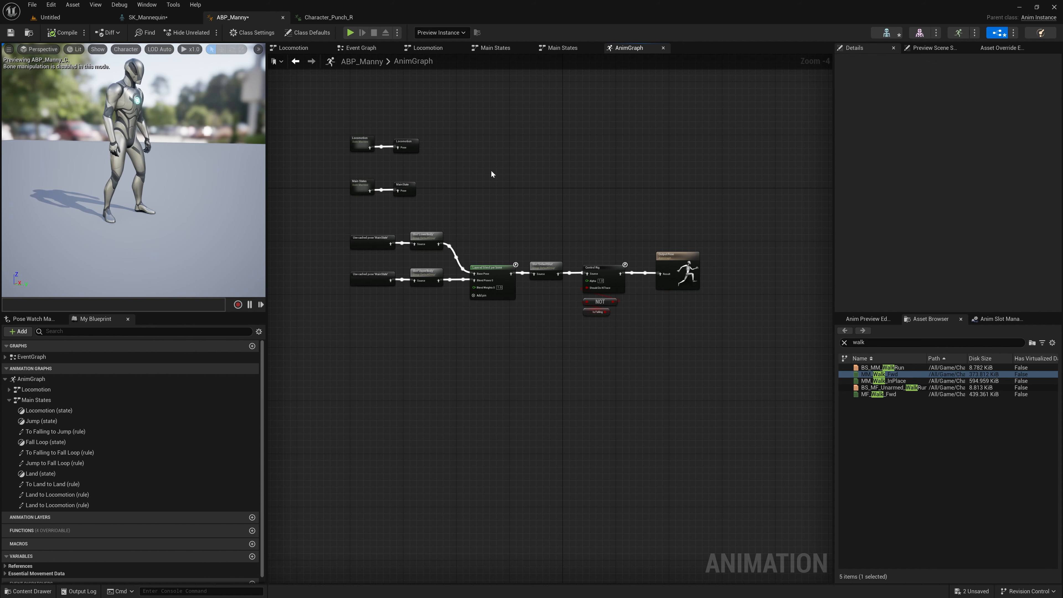
Step: Move the DefaultSlot, Control Rig and Output Pose nodes away from Layered blend per bone to leave a wide gap
scroll(591, 383, up, 2)
drag(784, 168, 503, 325)
right_drag(548, 325, 530, 319)
drag(499, 209, 614, 209)
Step: Insert a Mirror with MD_Mannequin node between Layered blend per bone and the DefaultSlot node
click(578, 275)
right_click(513, 289)
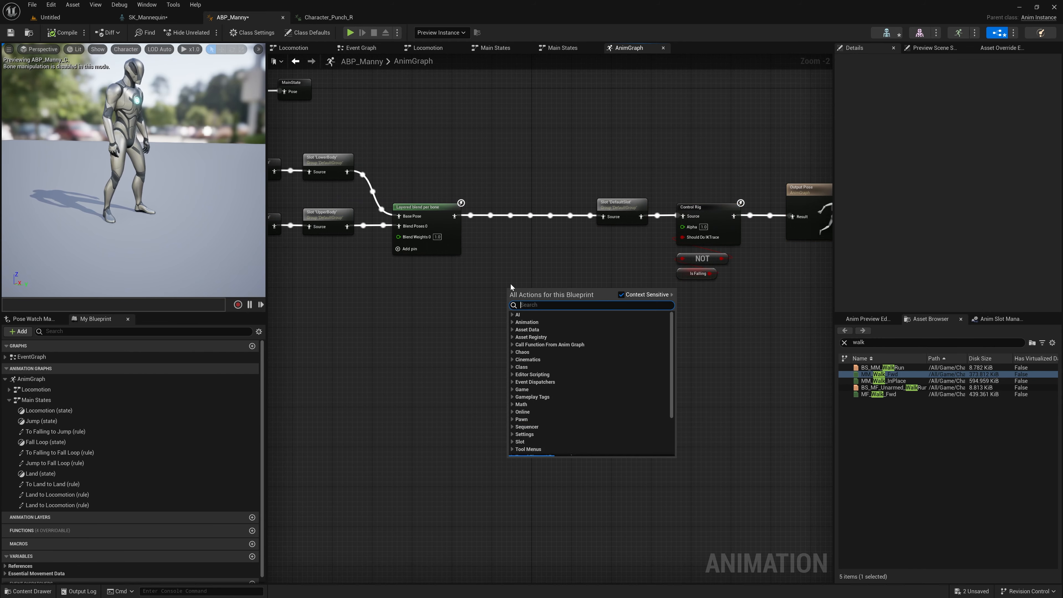
text(mirror)
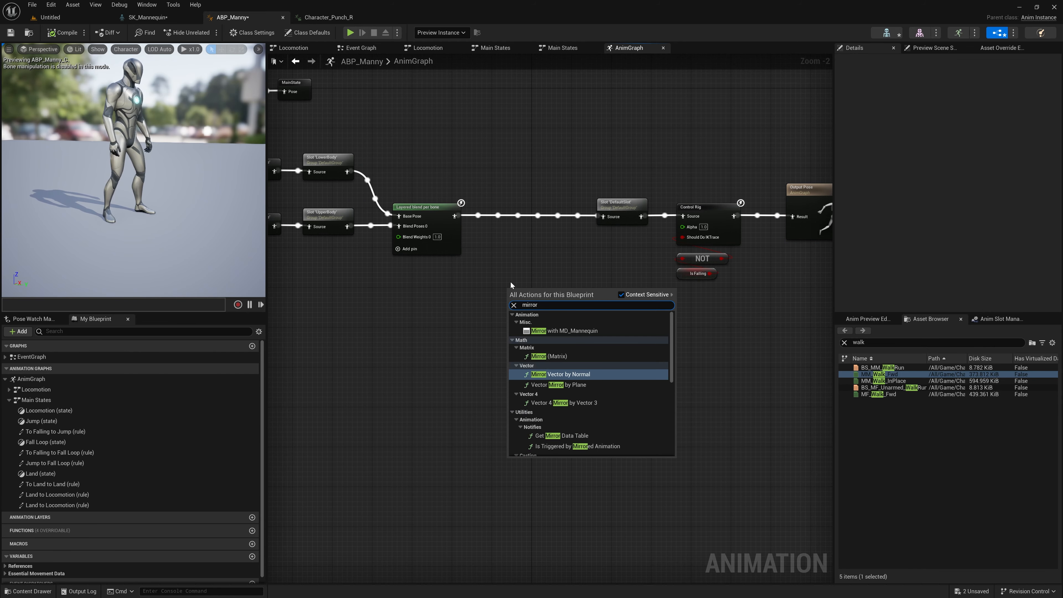
key(Escape)
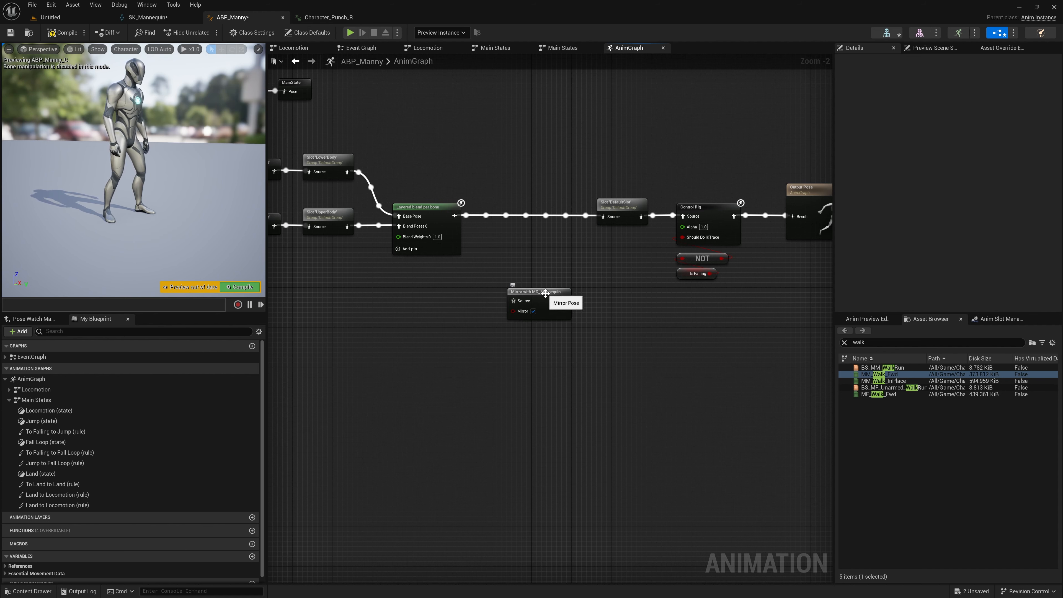
drag(455, 216, 604, 217)
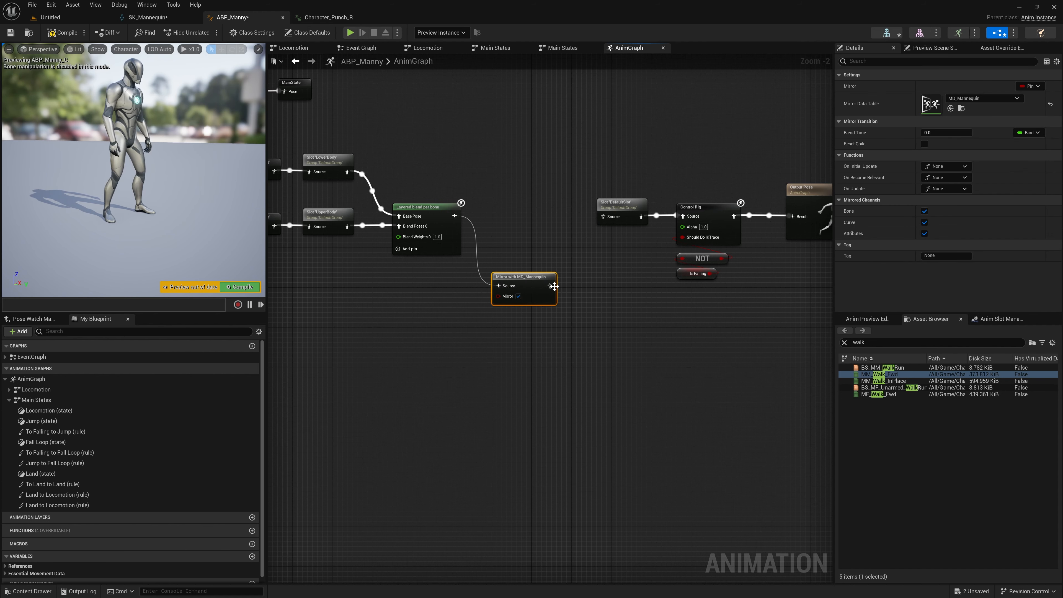
drag(523, 275, 528, 230)
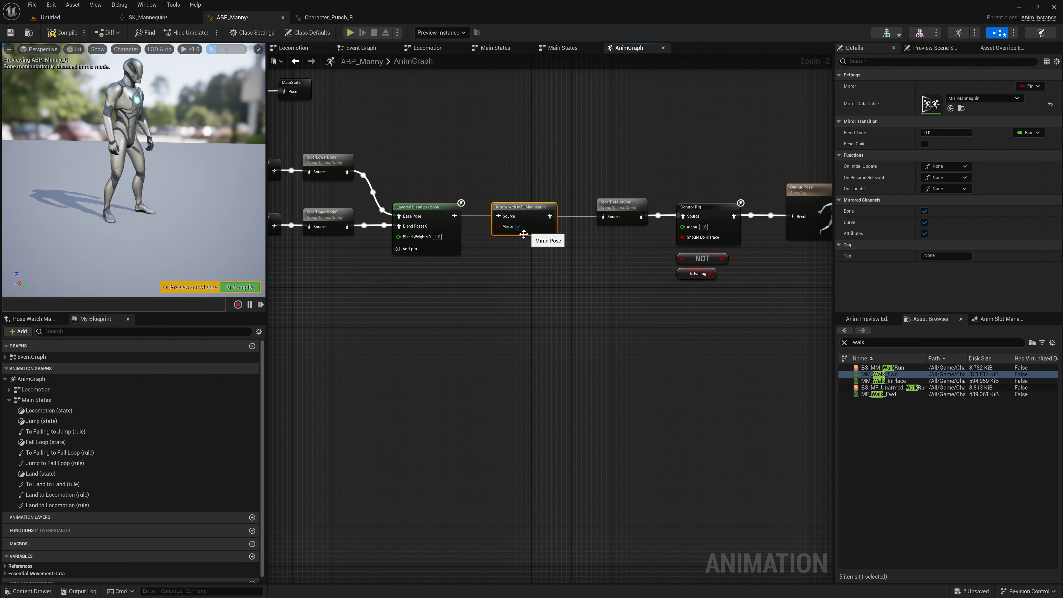
Step: Compile with mirroring enabled to preview the mirrored pose, turn off the node's Mirror option and recompile
key(F7)
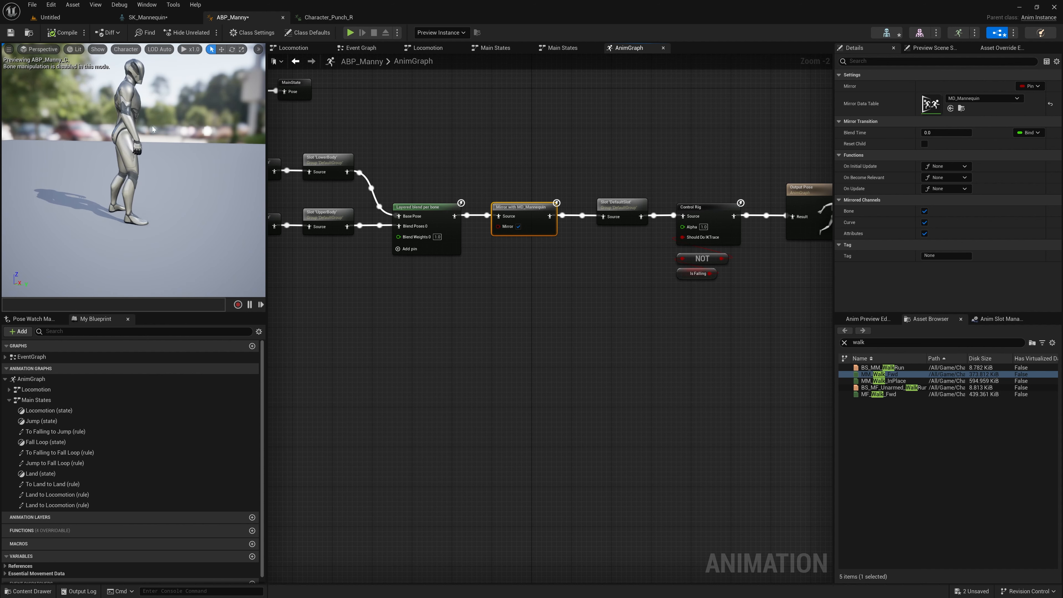
click(520, 226)
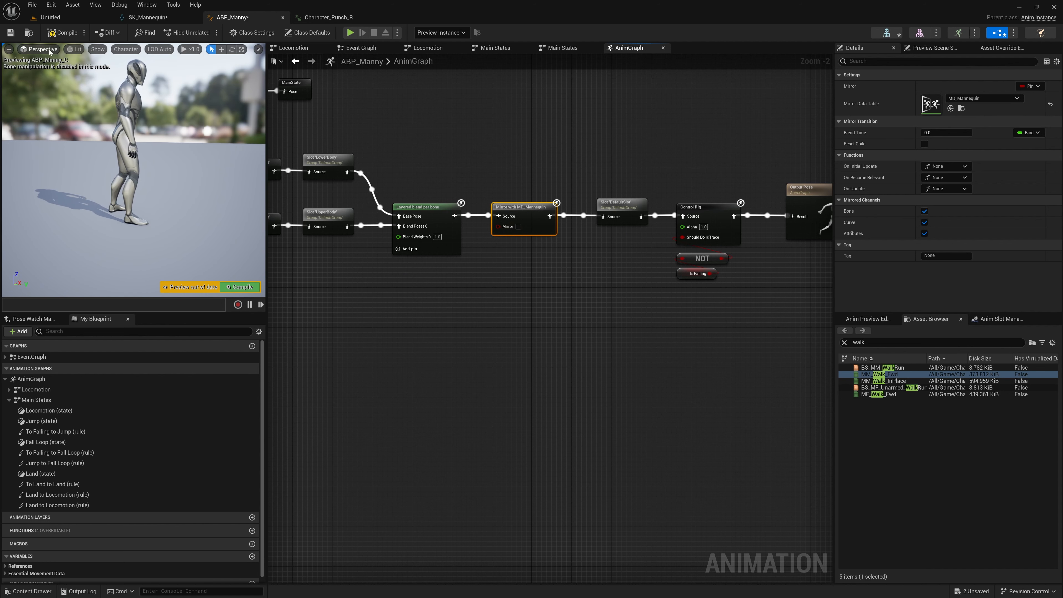
click(63, 33)
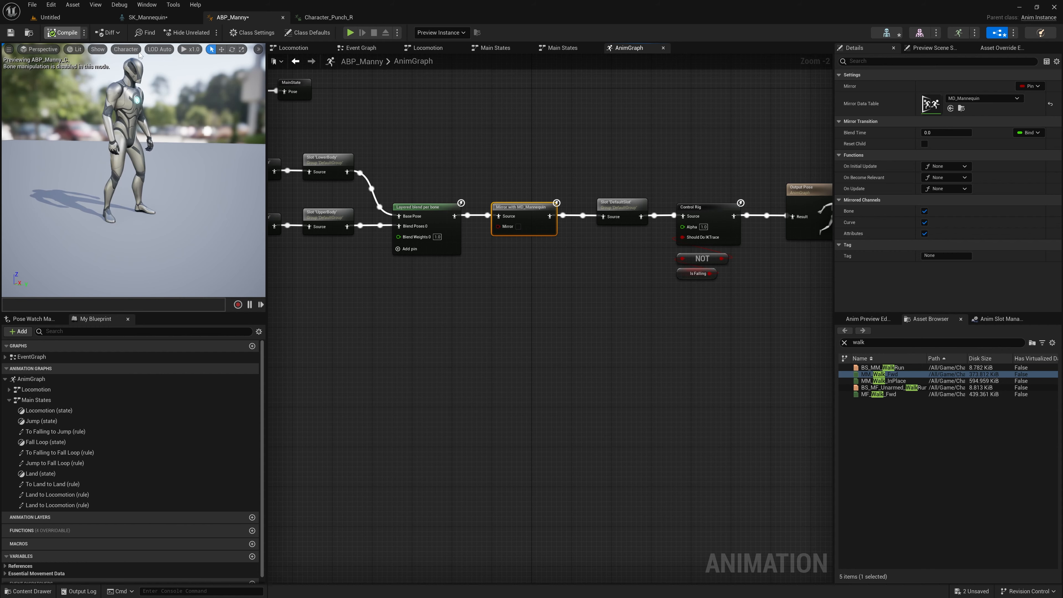
click(530, 269)
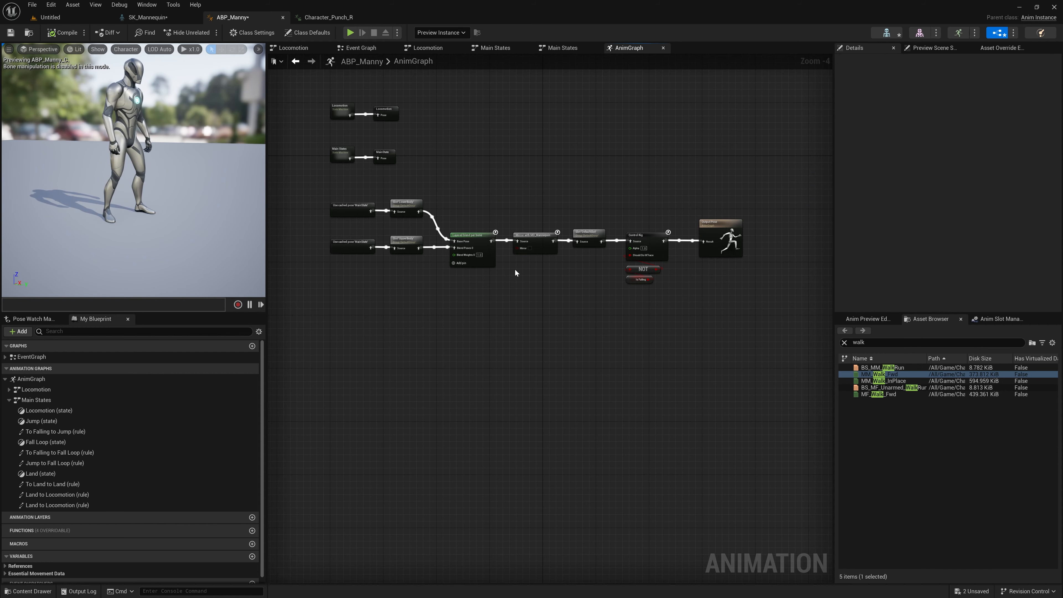
Step: Promote the Mirror input to a Boolean variable named Mirror and place its getter just below the mirror node
scroll(515, 271, up, 2)
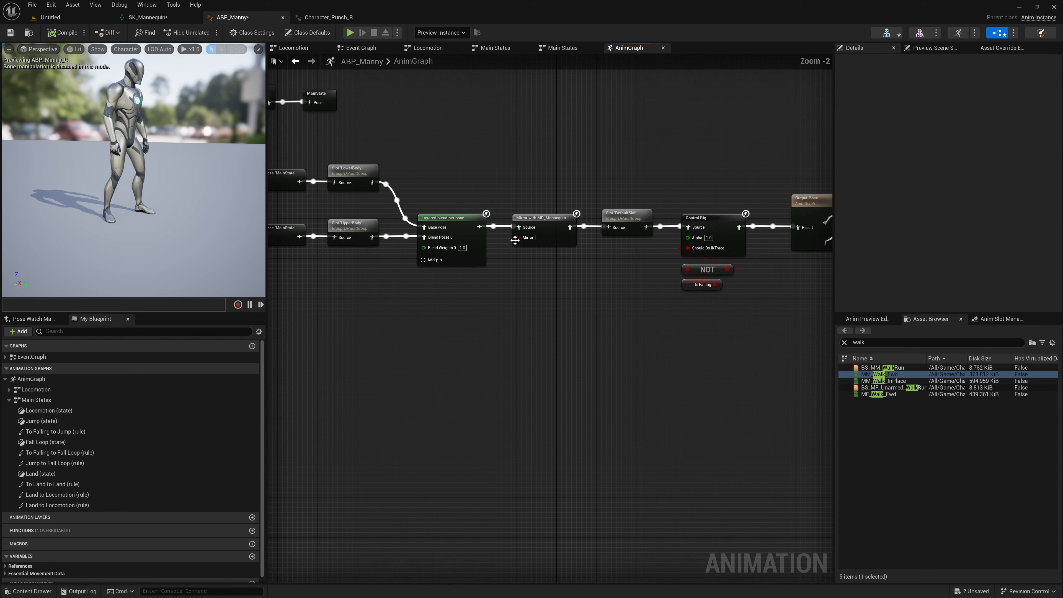
right_click(518, 239)
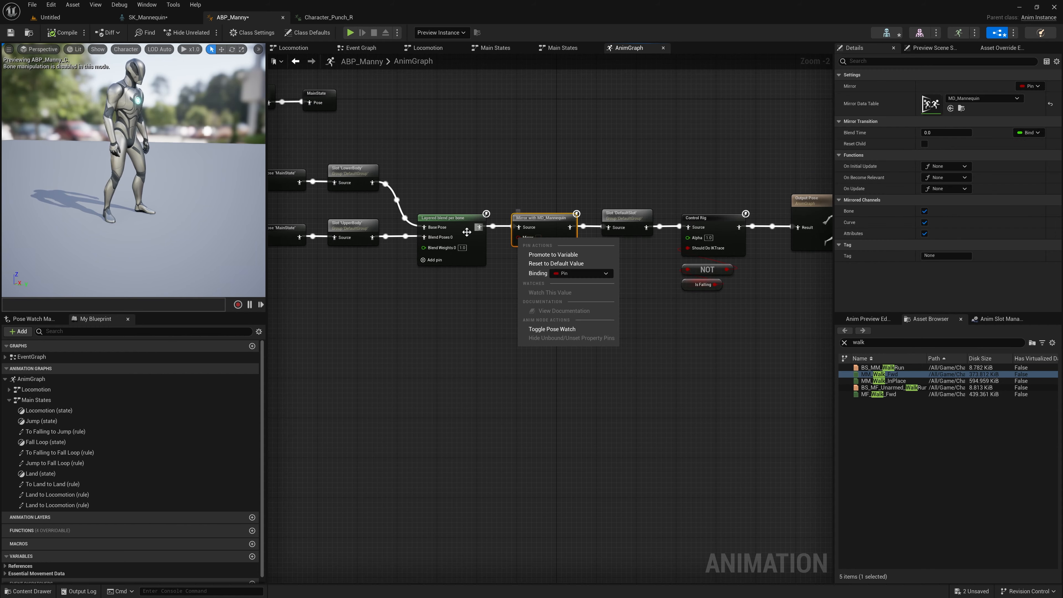
click(546, 255)
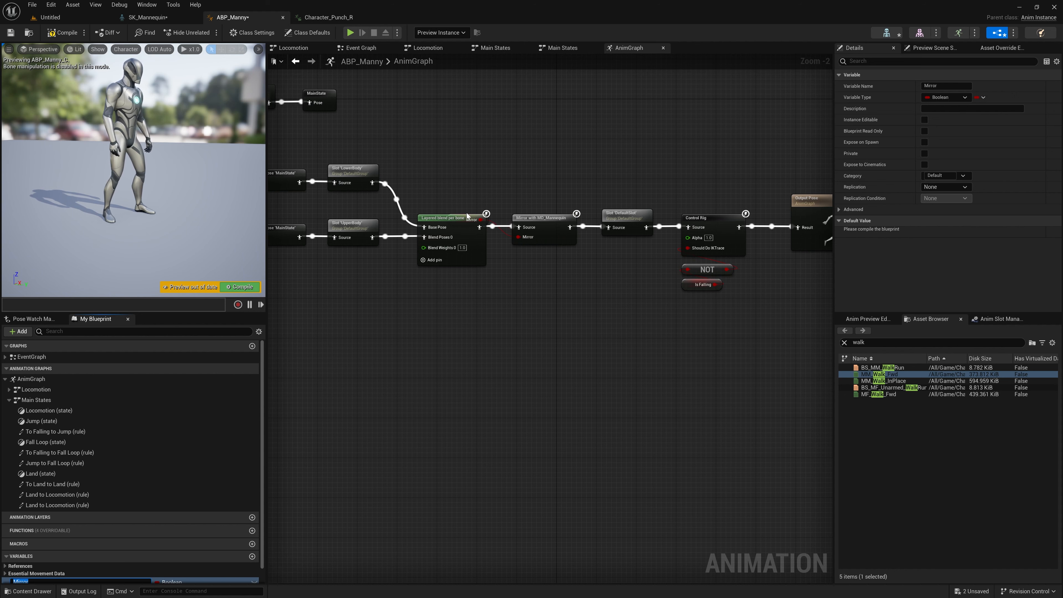
drag(468, 216, 519, 275)
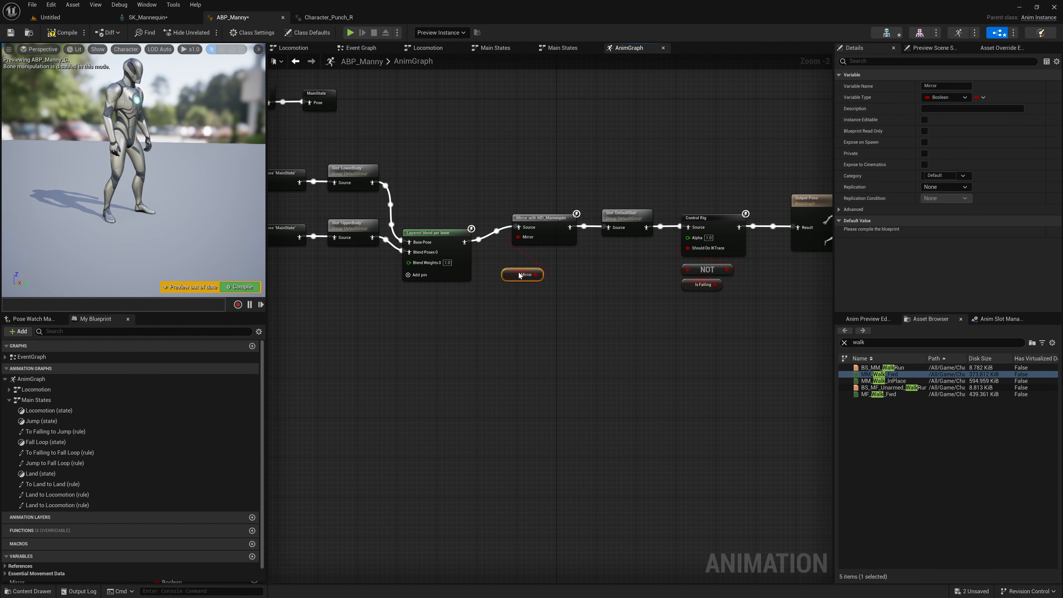
right_drag(534, 191, 520, 191)
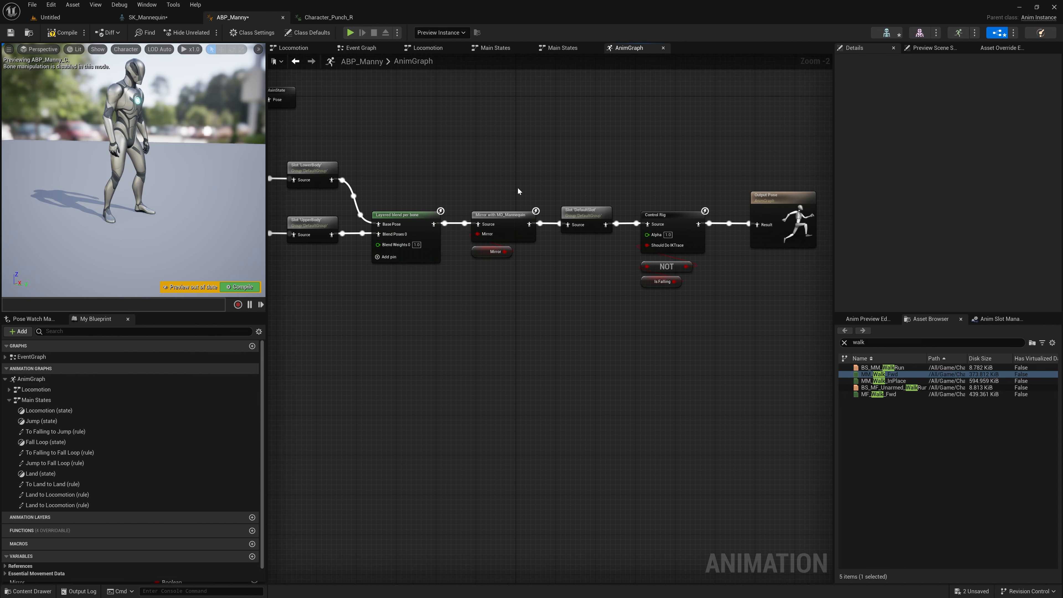
drag(520, 192, 490, 220)
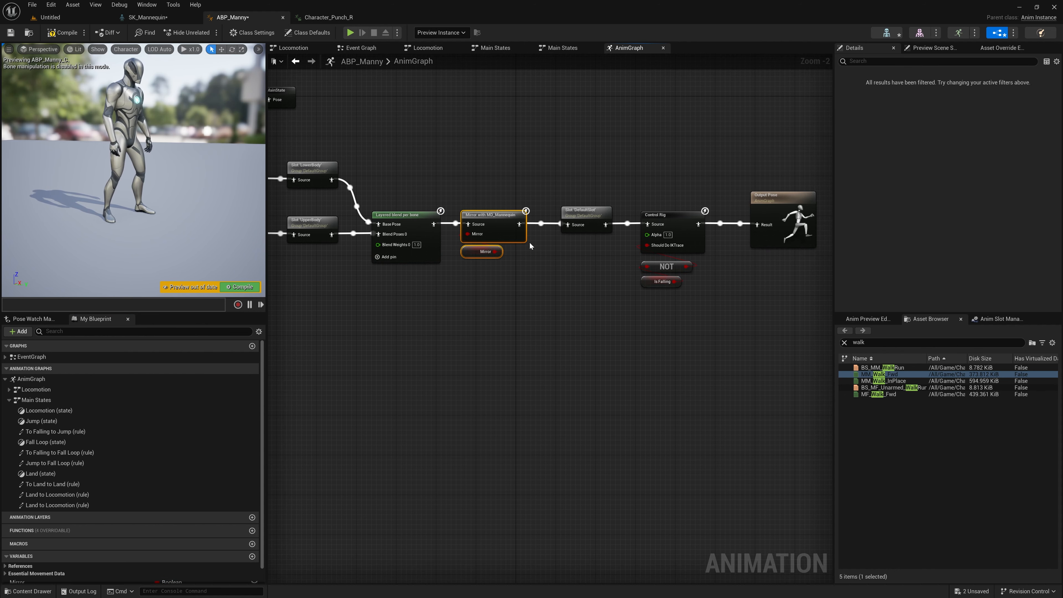
Step: Tidy the spacing of the mirror, DefaultSlot, Control Rig and Output Pose nodes along the main pose chain
right_drag(530, 246, 500, 246)
drag(750, 304, 533, 208)
click(531, 198)
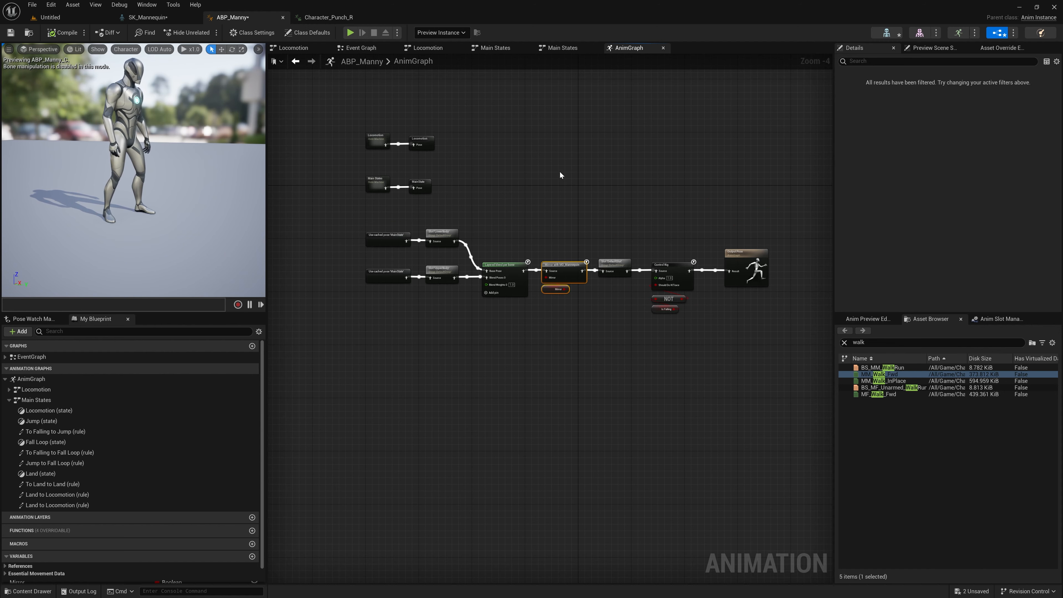
right_drag(568, 172, 553, 172)
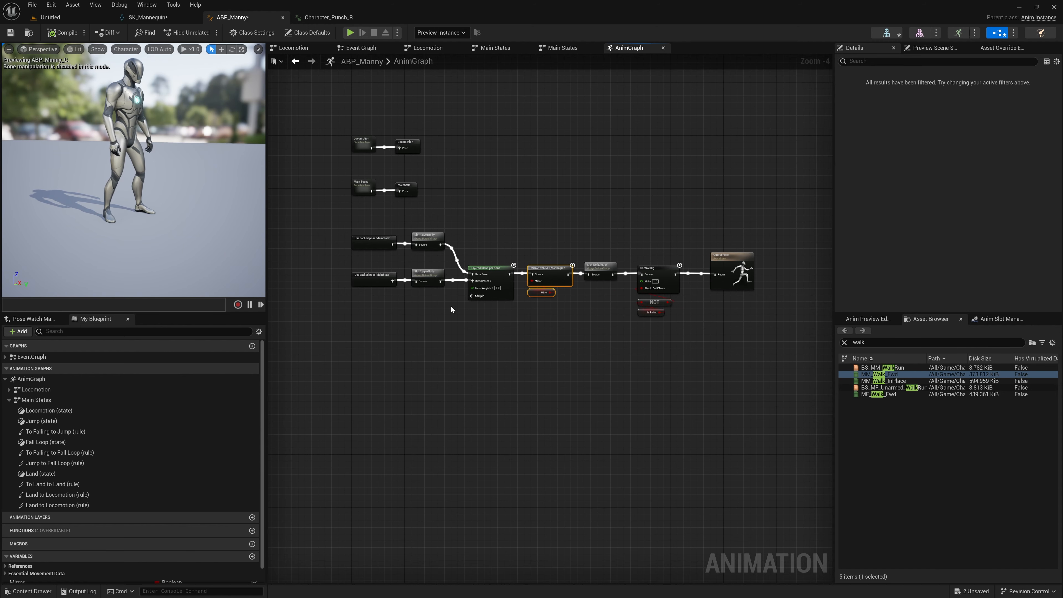
drag(728, 254, 720, 253)
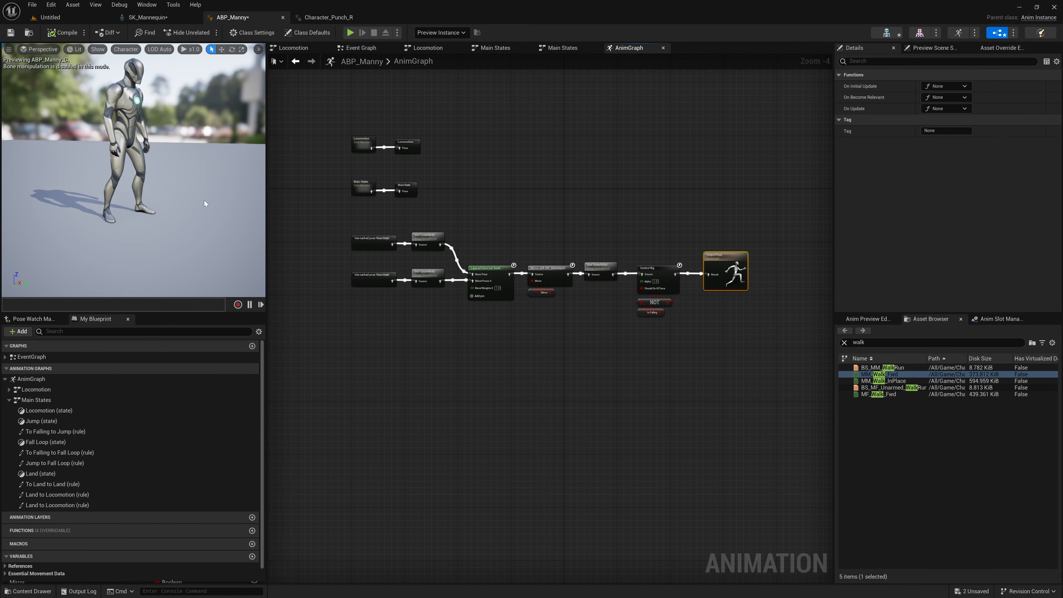
Step: Create an AnimMontage from Character_Punch_R in Animations/Character with the suggested name and save all modified assets
click(50, 17)
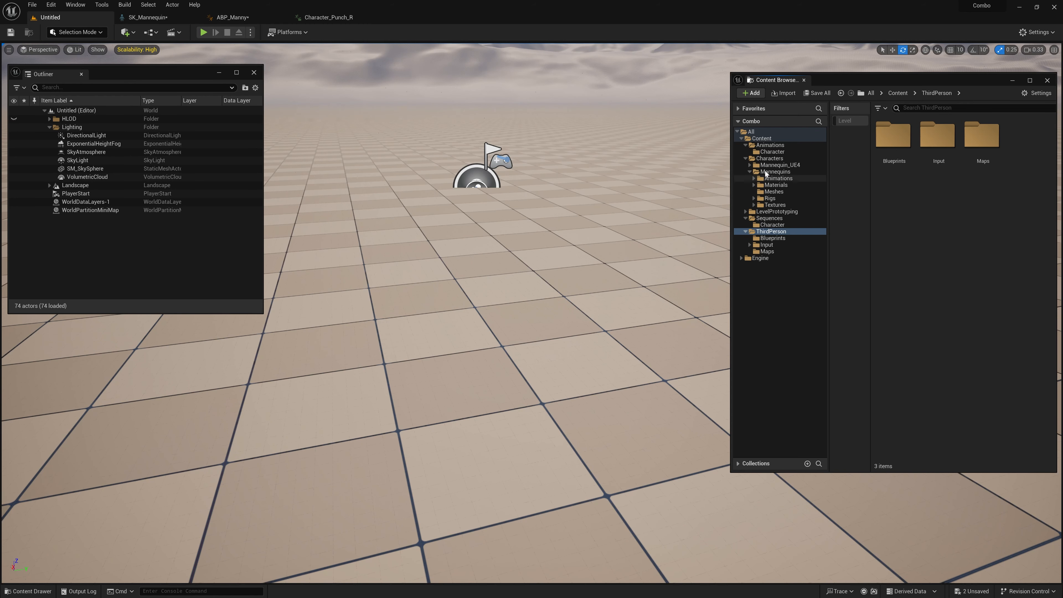
click(769, 145)
double_click(909, 137)
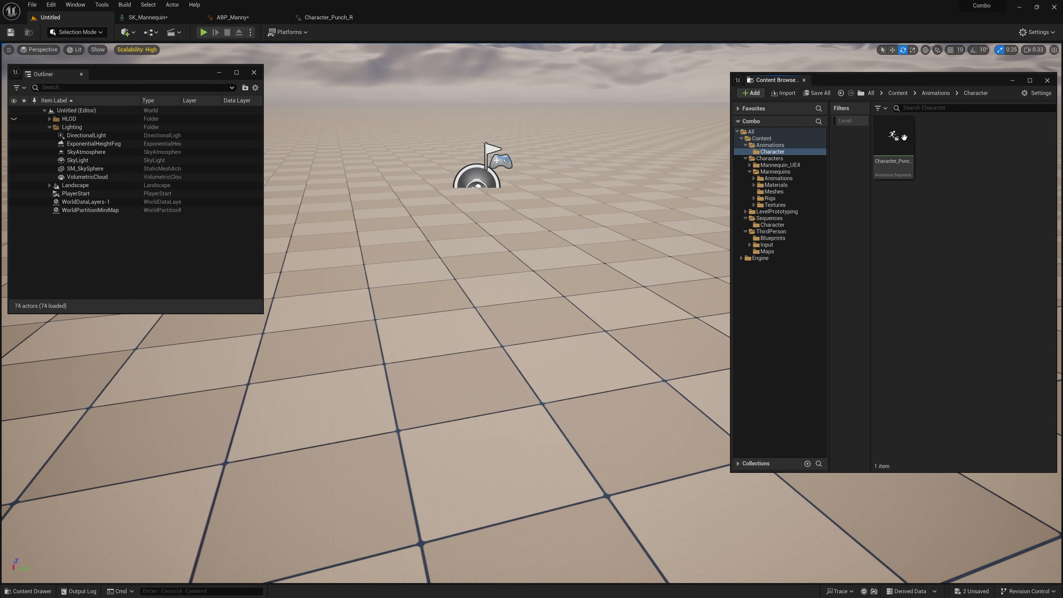
right_click(886, 137)
mouse_move(926, 205)
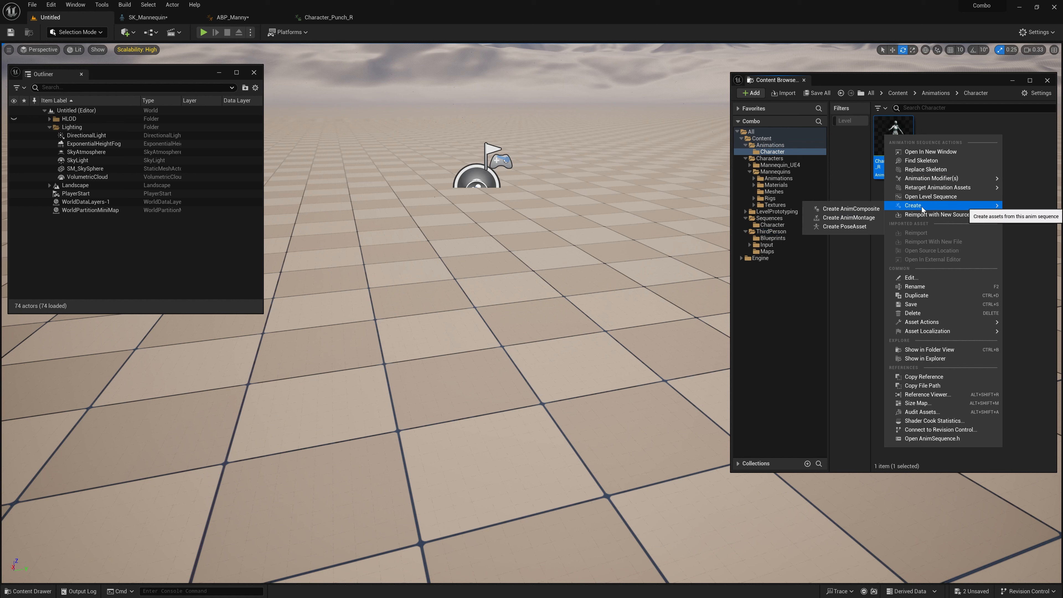
click(858, 220)
key(Return)
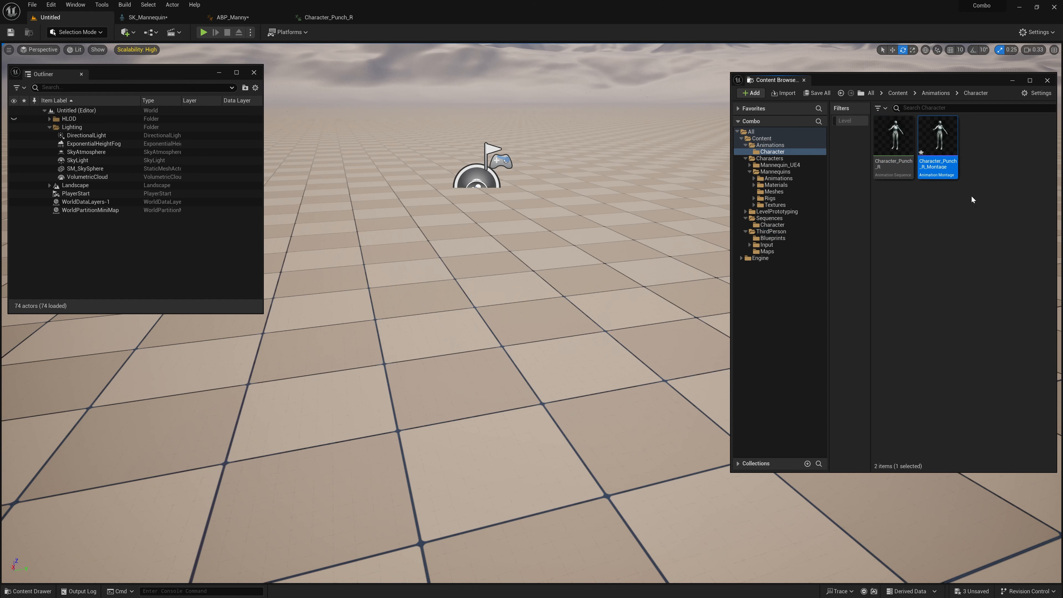
click(818, 94)
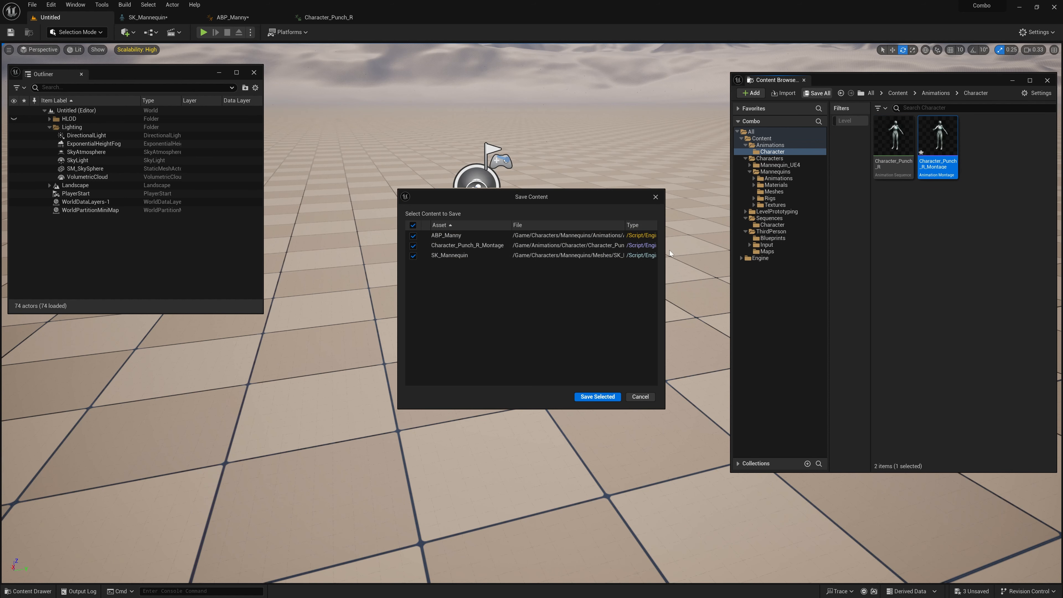
click(598, 397)
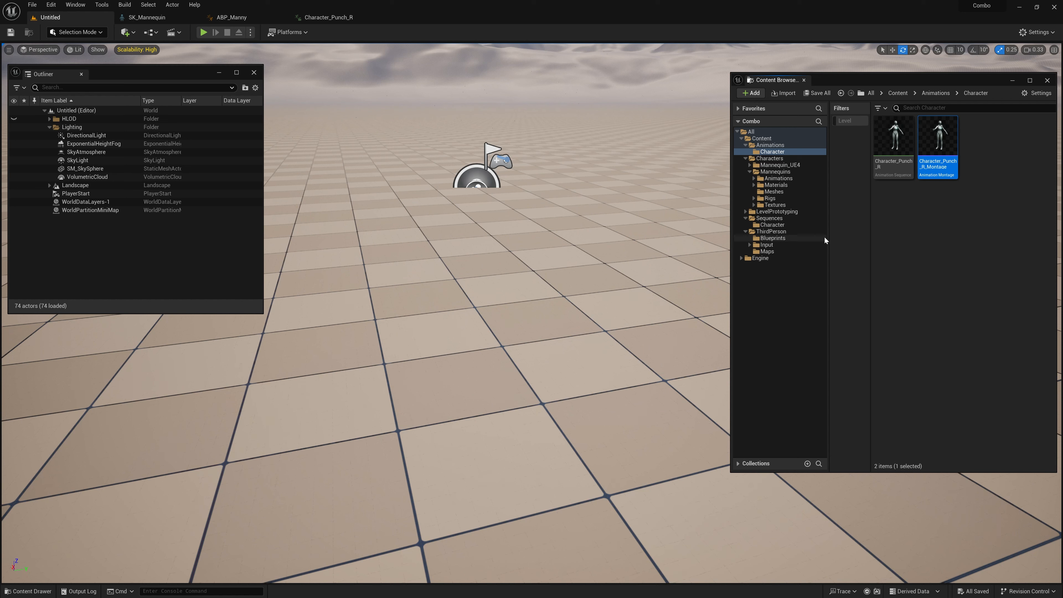
Step: Open BP_ThirdPersonCharacter from ThirdPerson/Blueprints and add a Debug Key Left Mouse Button event in free space of its Event Graph
click(779, 239)
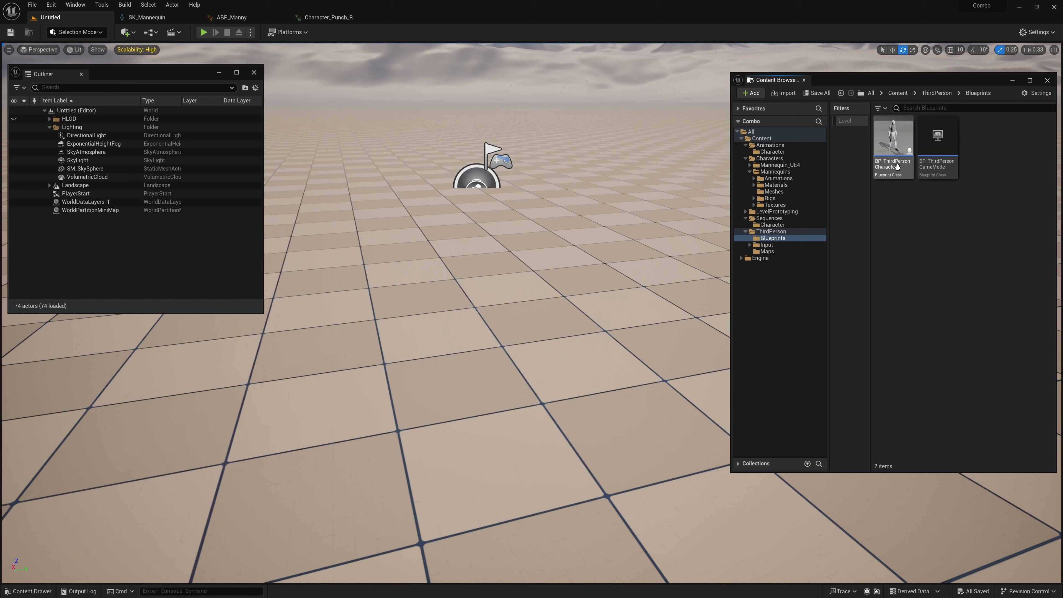
mouse_move(883, 153)
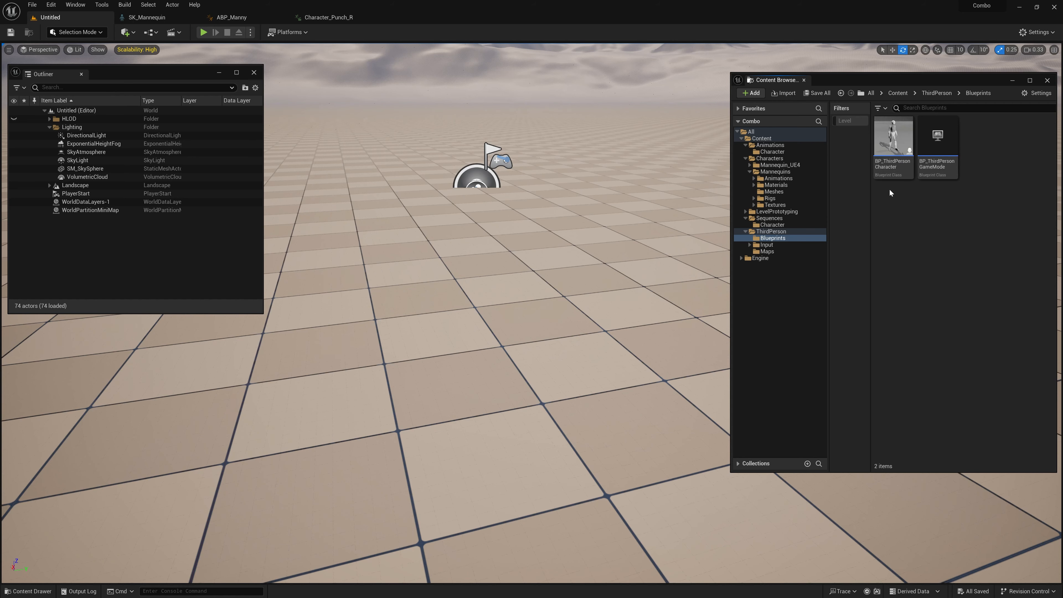
double_click(894, 141)
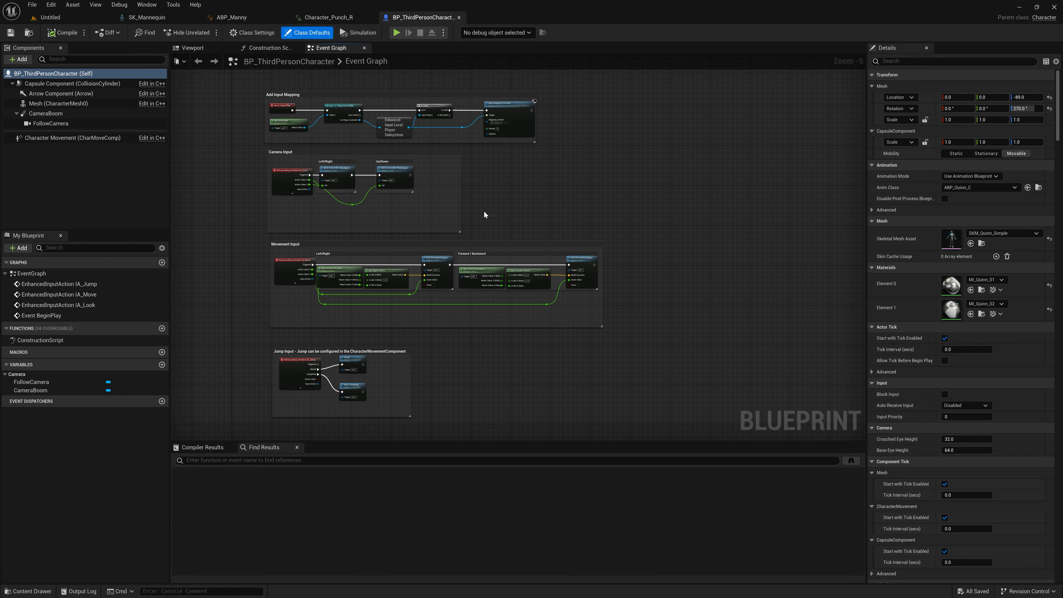
right_drag(484, 212, 491, 205)
right_click(433, 180)
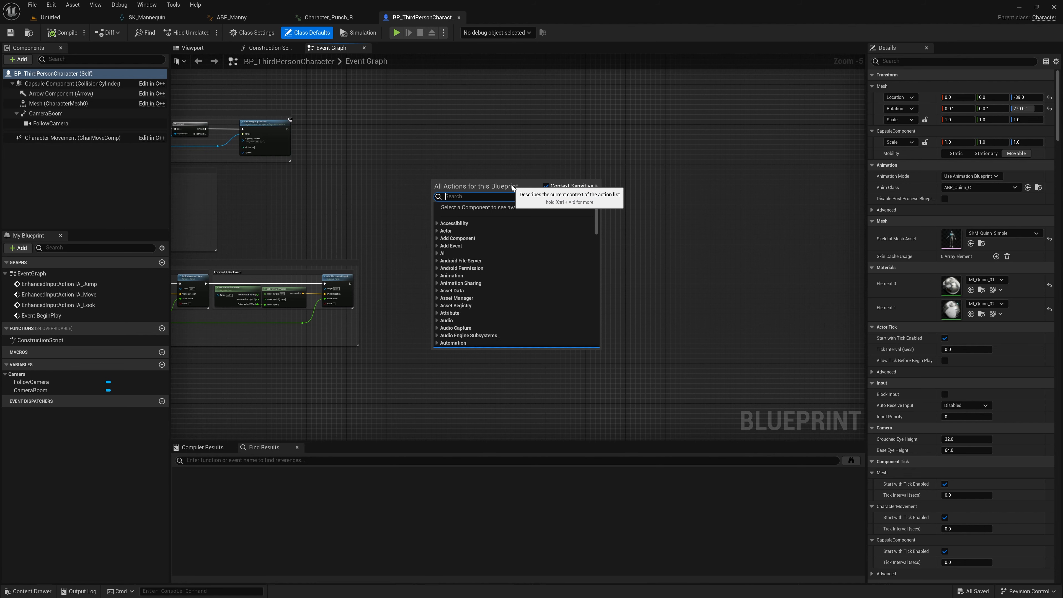
text(left mouse butt)
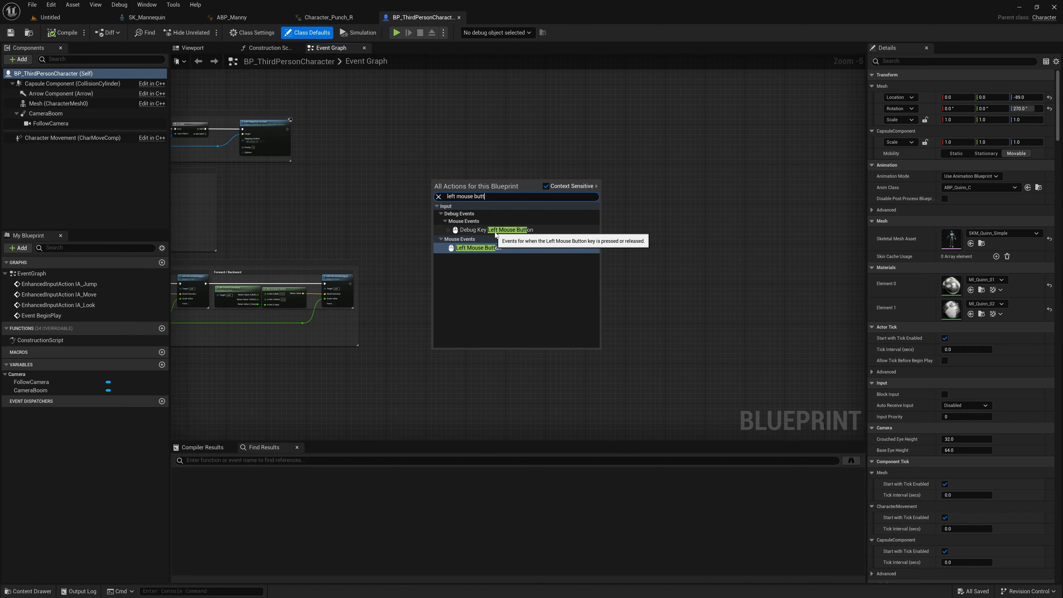
click(476, 230)
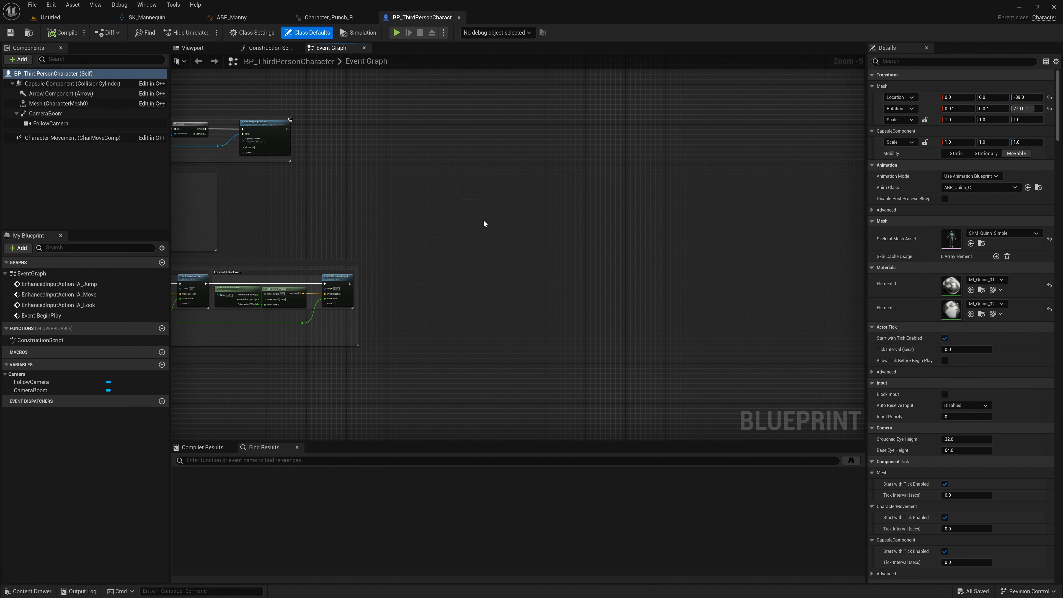
scroll(484, 195, up, 5)
Step: Add a Play Montage node driven by the event's Pressed output and set Montage to Play to Character_Punch_R_Montage
right_drag(510, 199, 438, 152)
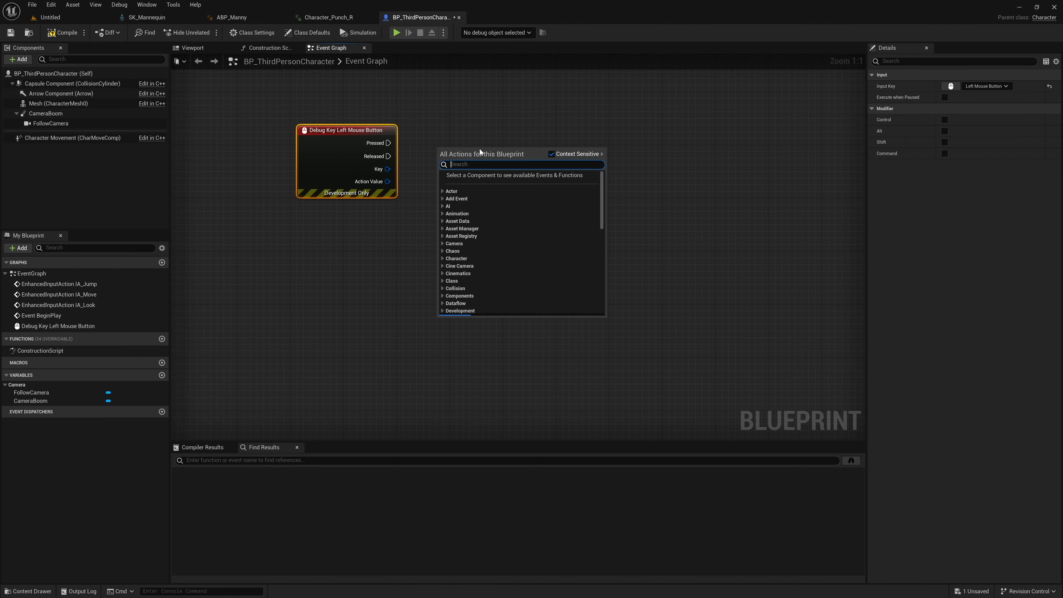
text(play monta)
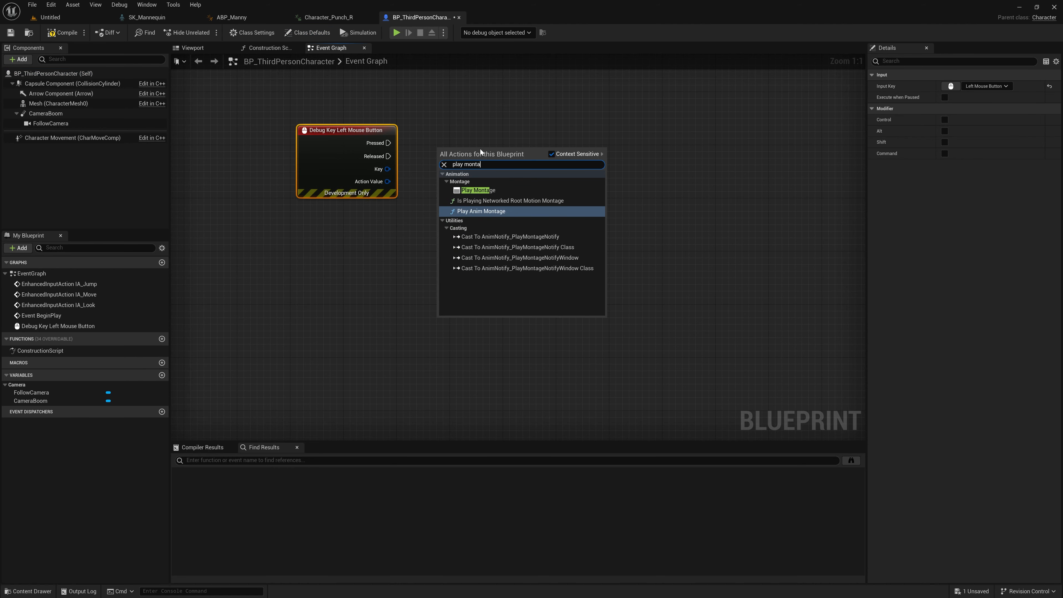
click(478, 191)
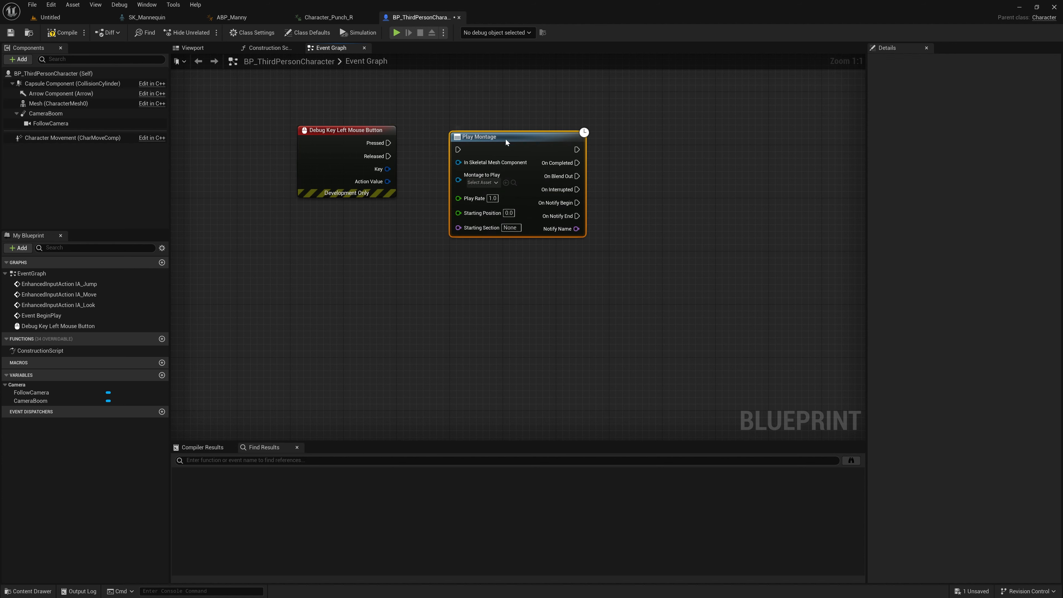
drag(388, 143, 512, 130)
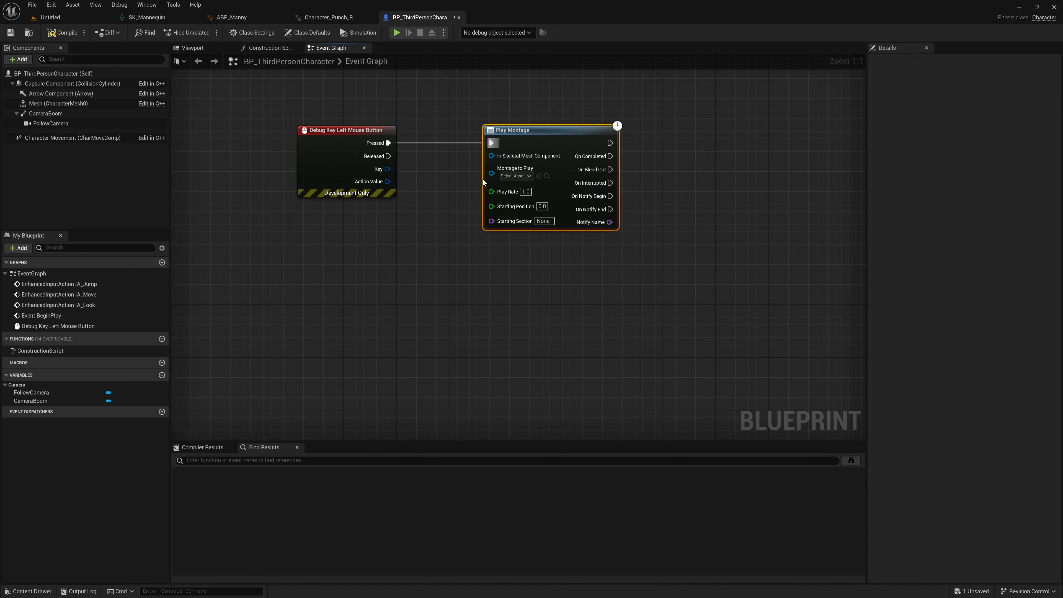
click(525, 177)
click(580, 237)
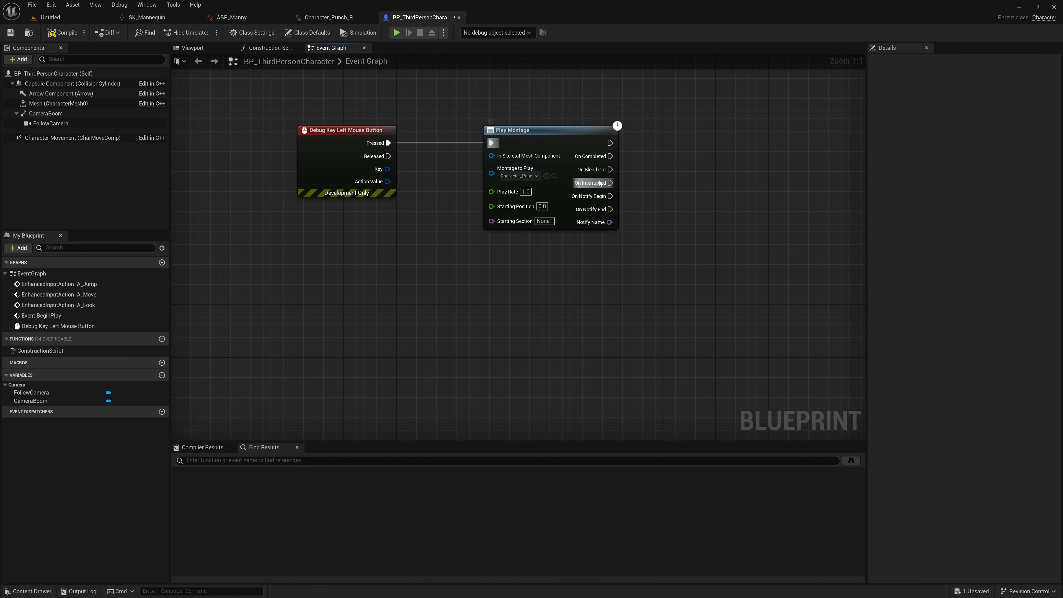
Step: Insert a Do Once node between the mouse event's Pressed output and Play Montage
drag(301, 189, 394, 185)
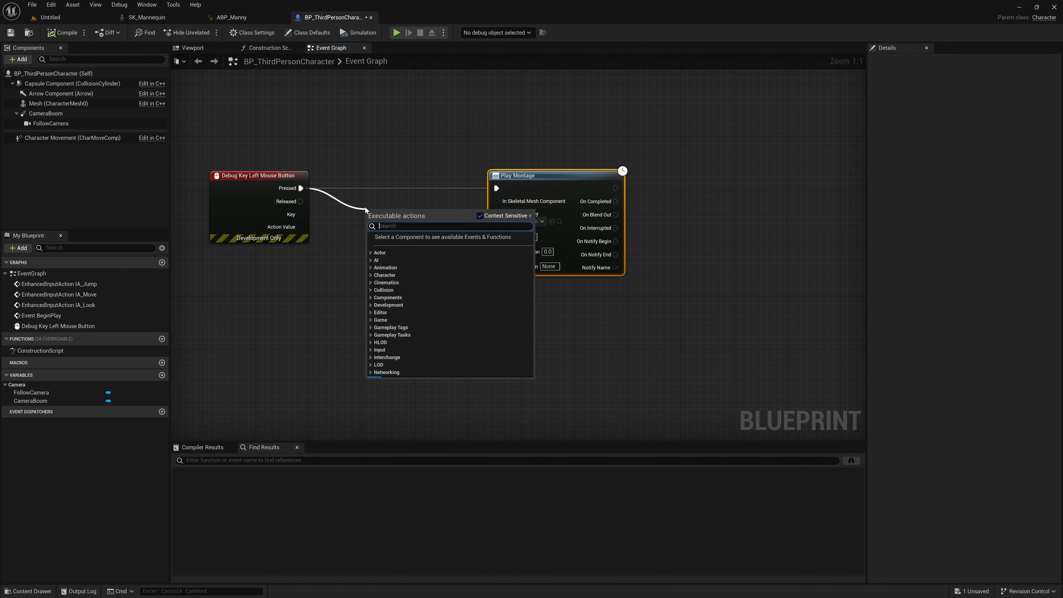
text(do once)
click(395, 250)
right_drag(633, 206, 585, 201)
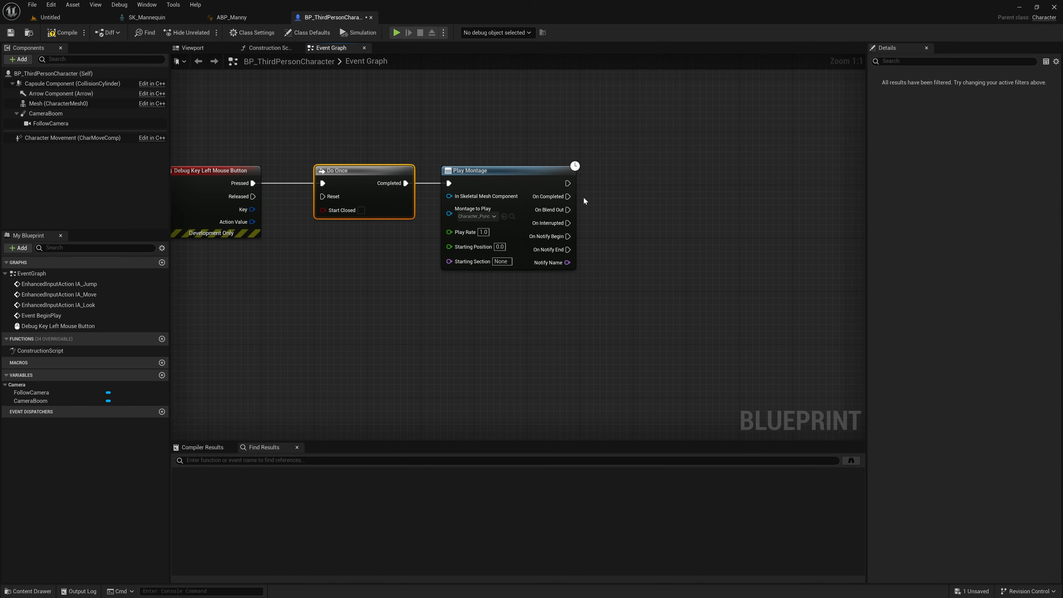
Step: Add a Delay node triggered by Play Montage's On Completed, On Blend Out and On Interrupted outputs
drag(574, 207, 663, 214)
text(delay)
click(674, 338)
Step: Set the Delay duration to 0.5 and route its Completed output through two reroute points below the chain into Do Once's Reset
drag(442, 127, 322, 196)
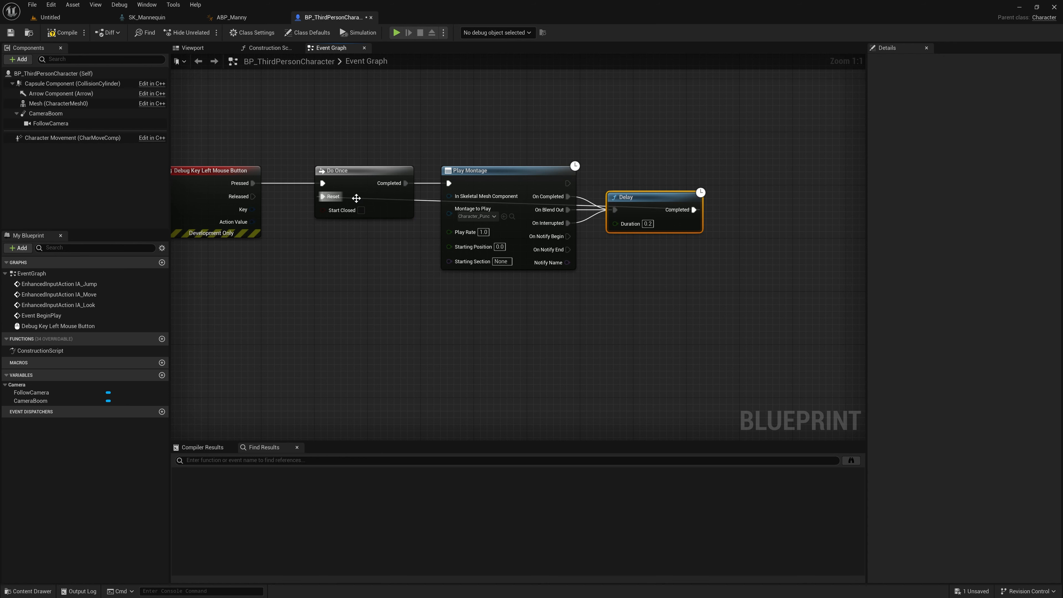
double_click(423, 204)
drag(422, 204, 700, 311)
double_click(397, 297)
click(357, 303)
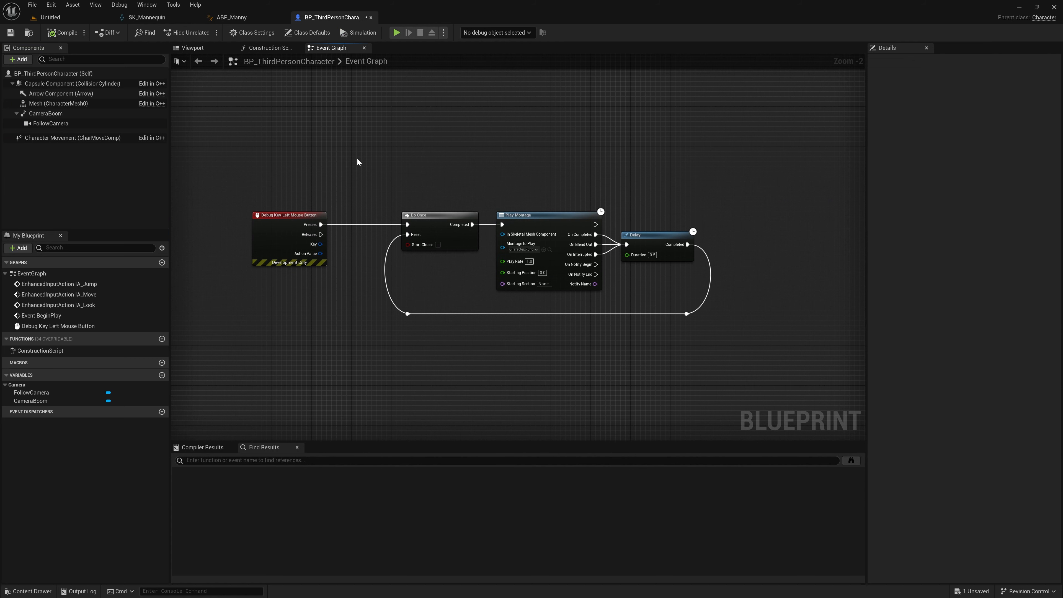
scroll(463, 159, up, 1)
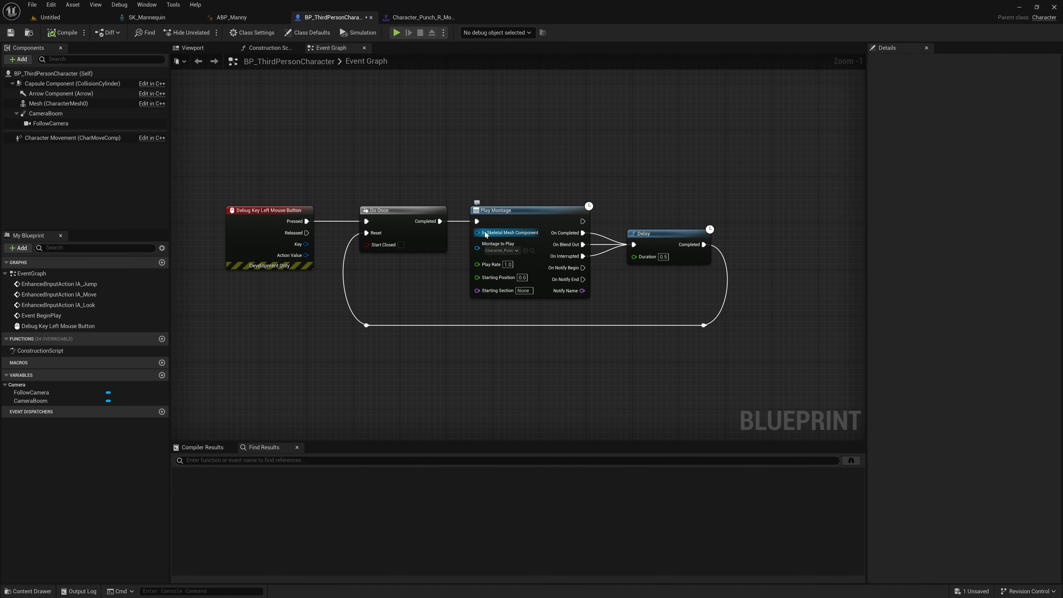
Step: Add a reference to the character's Mesh component and connect it to Play Montage's In Skeletal Mesh Component input
right_drag(467, 310, 454, 286)
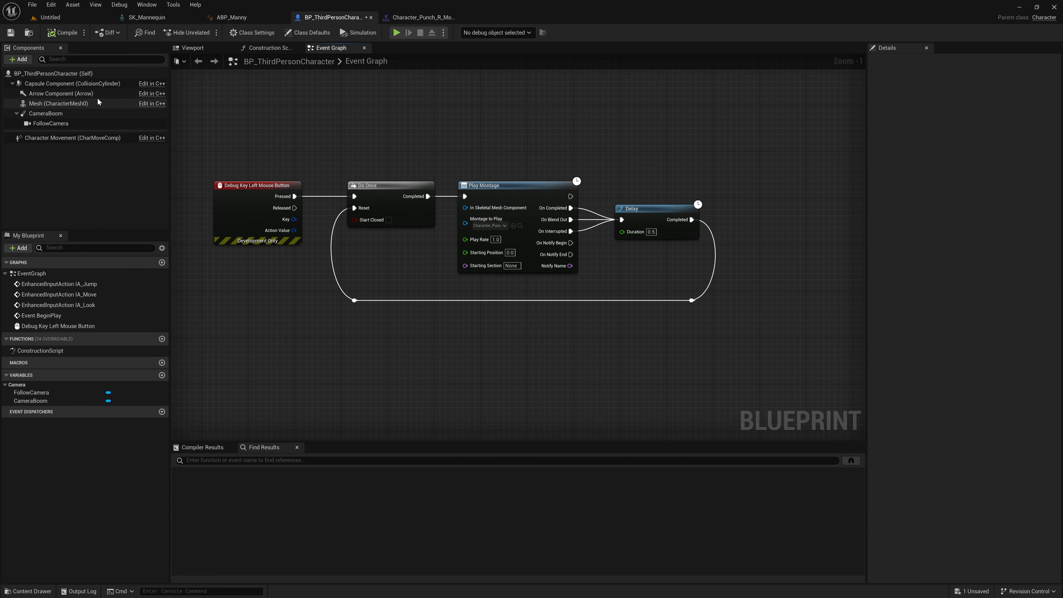
click(49, 104)
drag(49, 104, 464, 208)
drag(398, 140, 415, 251)
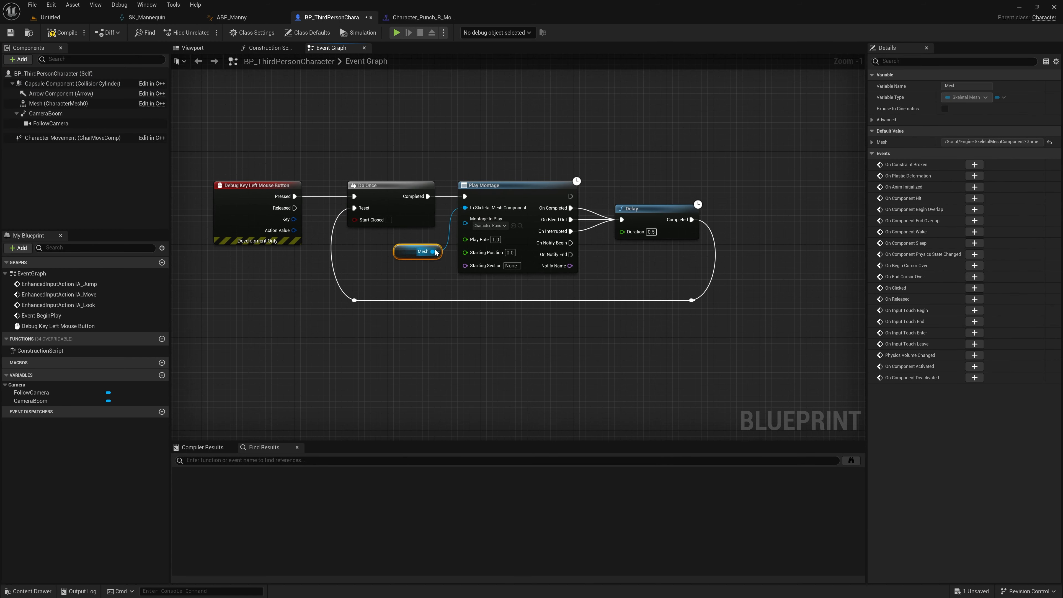
Step: Set the slot of Character_Punch_R_Montage to DefaultGroup.UpperBody, then close and reopen the montage
click(55, 20)
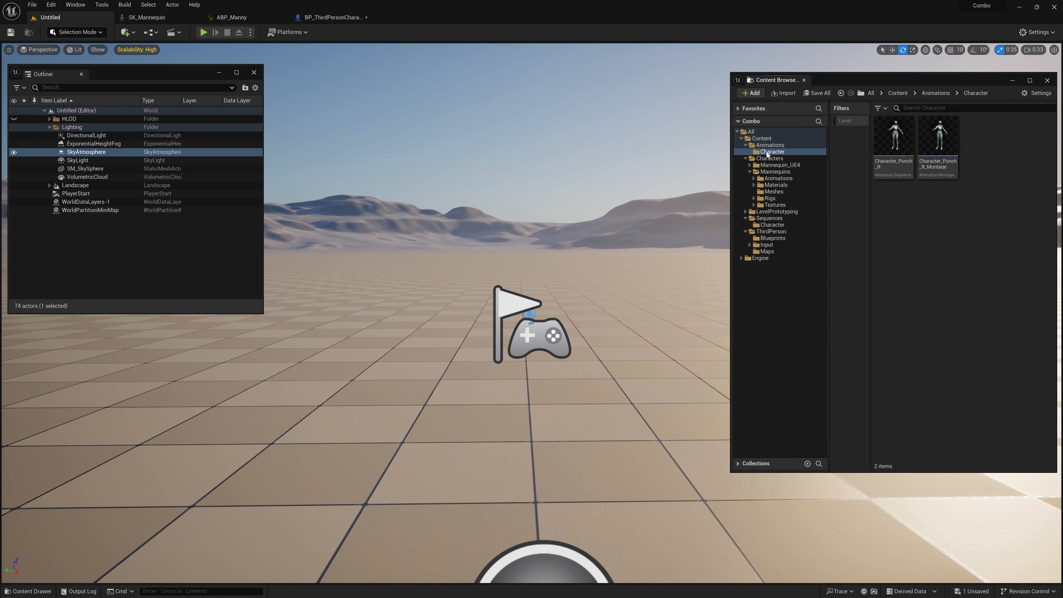
double_click(937, 164)
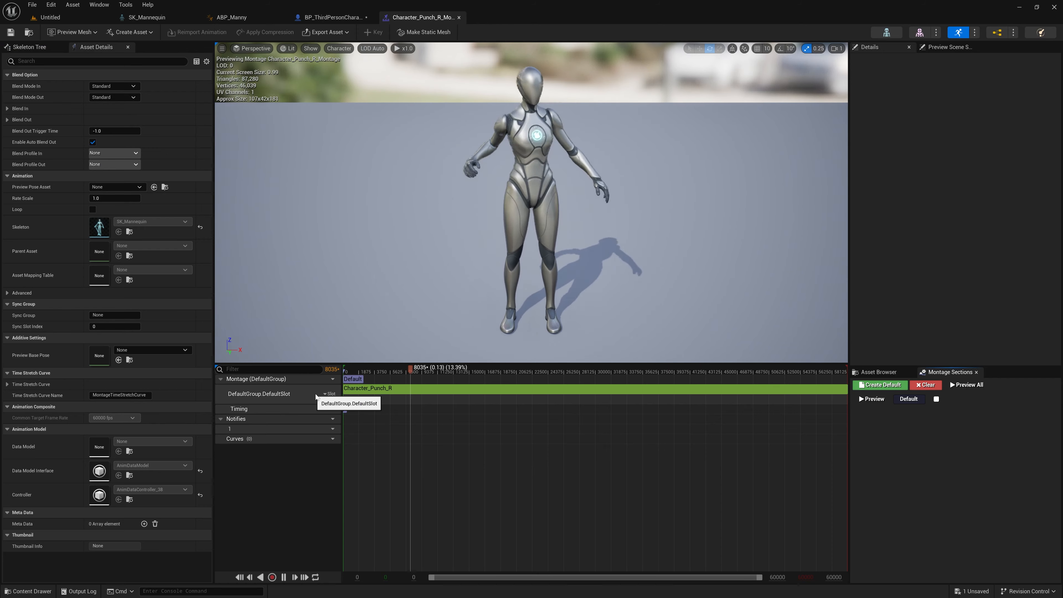
click(326, 396)
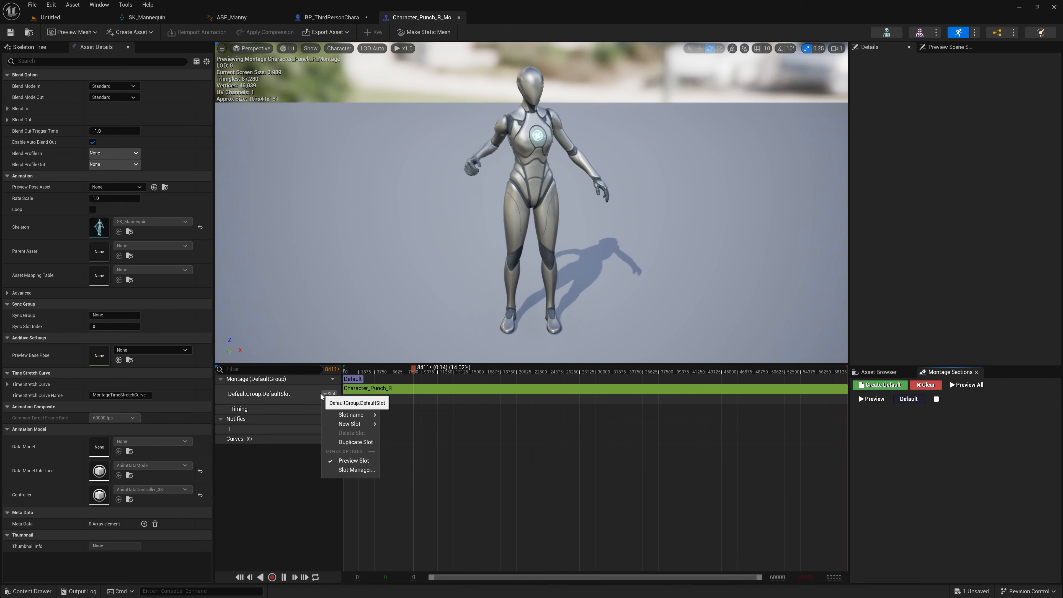
mouse_move(360, 414)
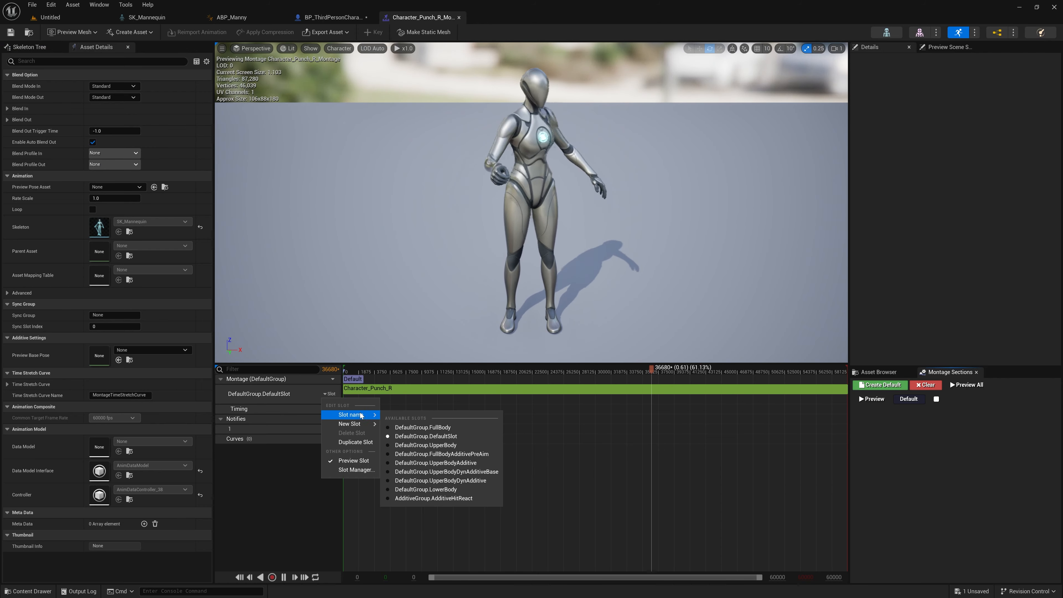
click(415, 445)
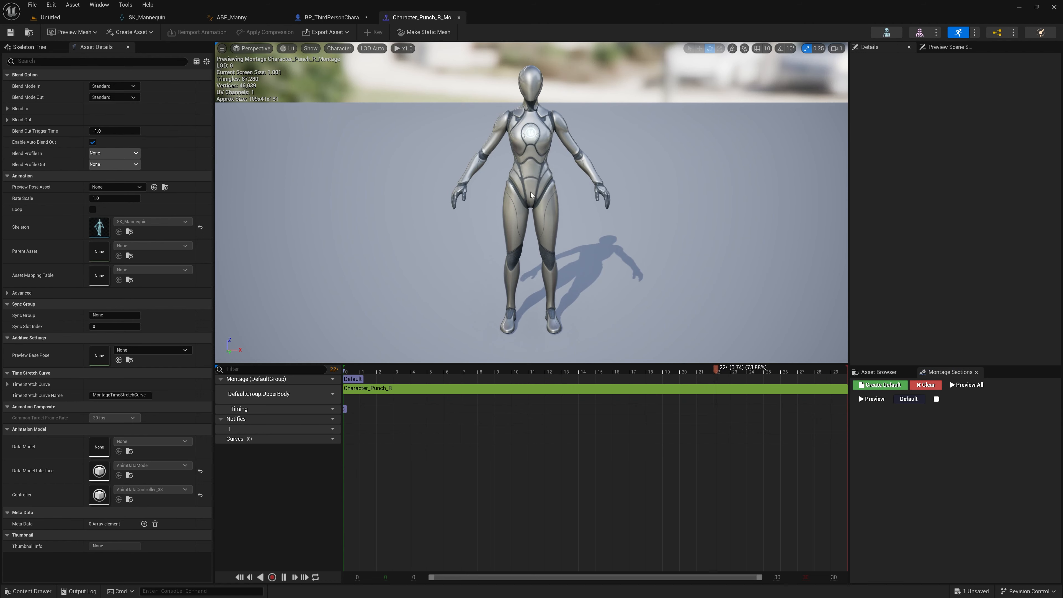
click(459, 18)
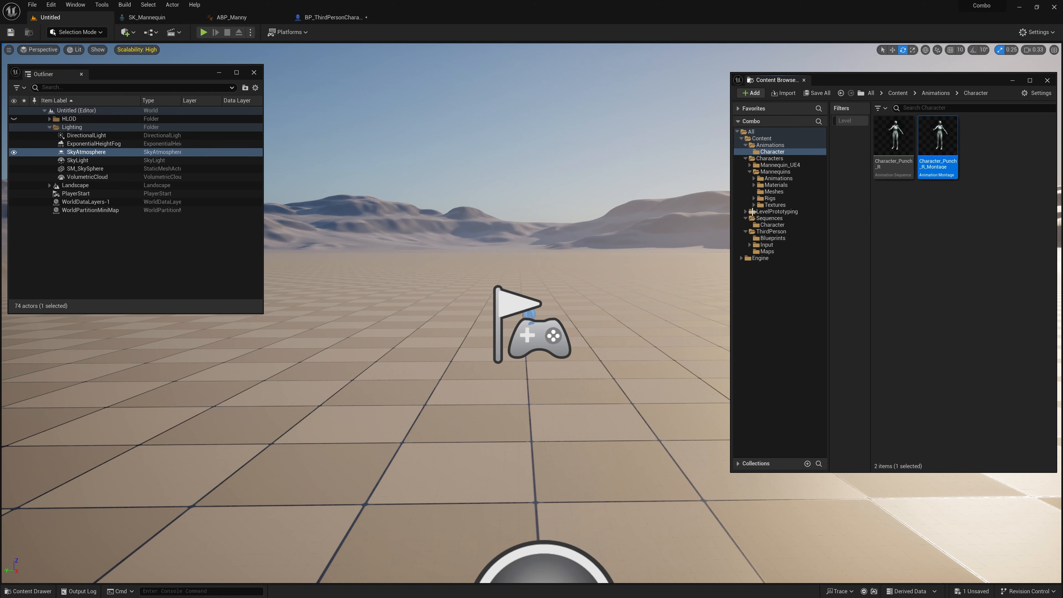
double_click(936, 166)
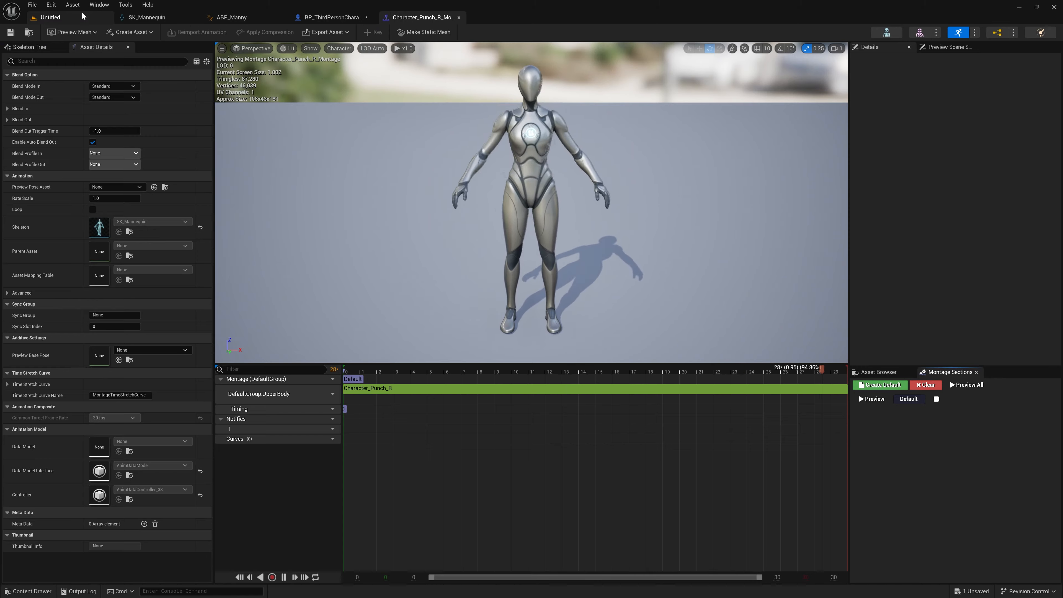
Step: Play the level in the editor and run the character forward to test the punch setup
click(50, 17)
click(204, 32)
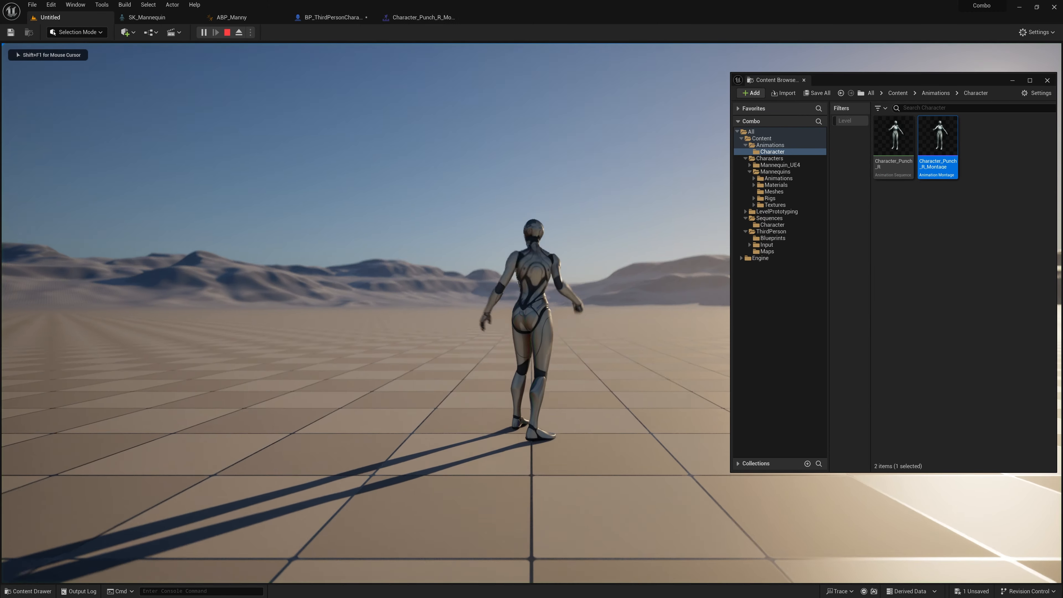
key(w)
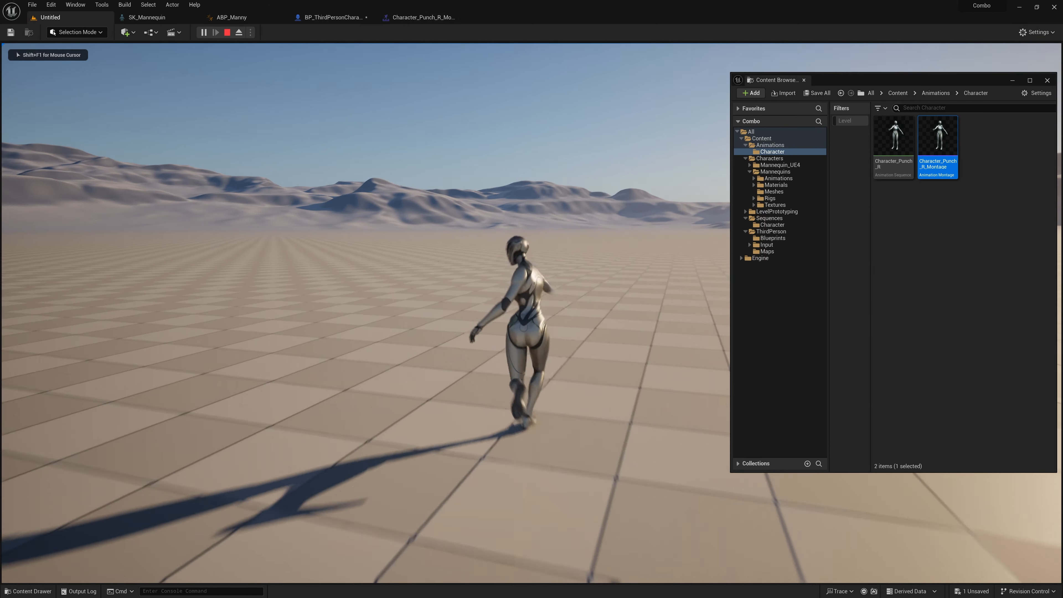